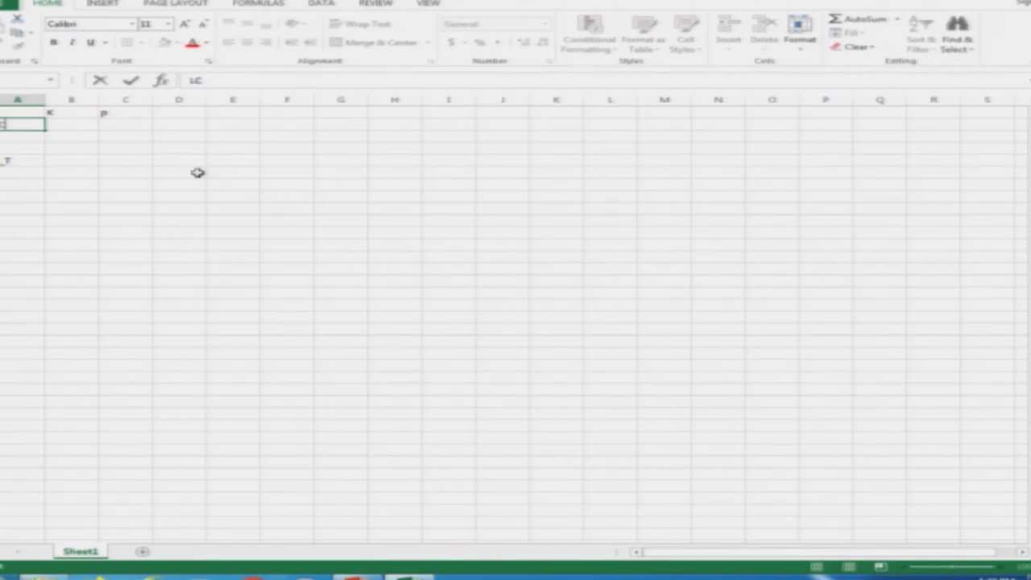
Enter the row labels LC, SC and LC in cells A2 to A4.
key(Return)
text(LC)
key(Return)
text(LC)
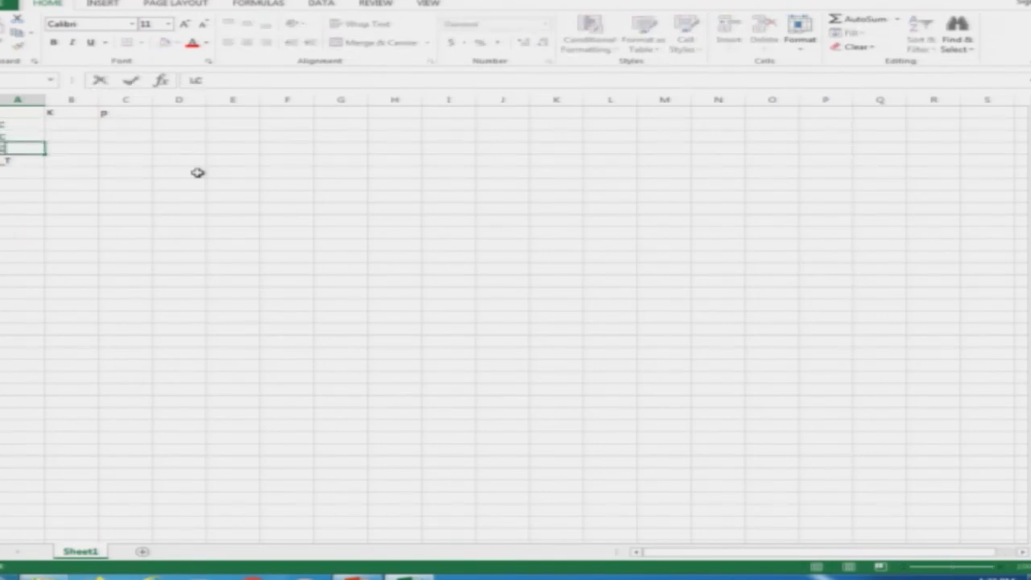
key(Return)
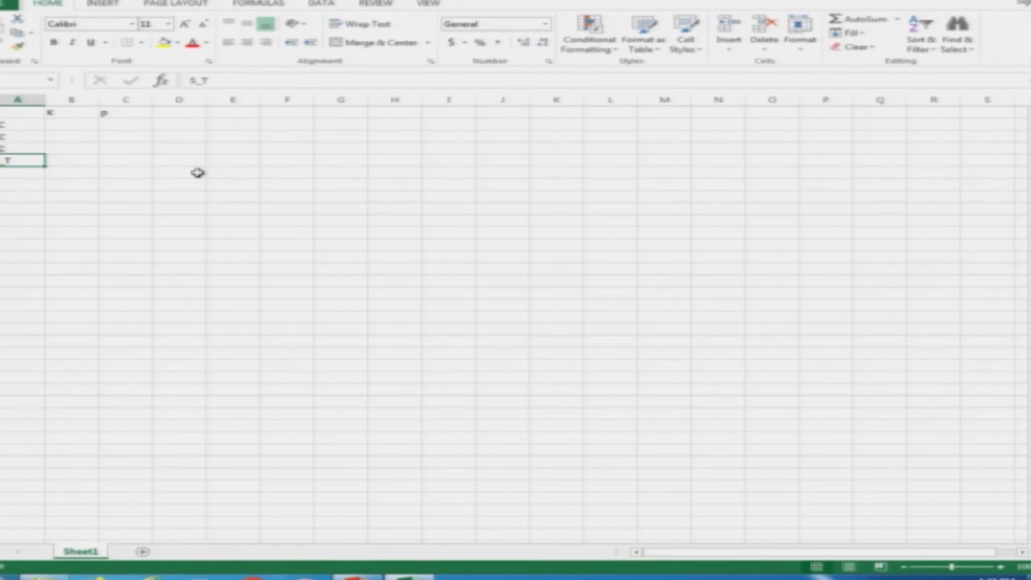
Fill in the K values 100, 120 and 150 for the three rows in B2 to B4.
key(Up)
key(Up)
key(Up)
key(Right)
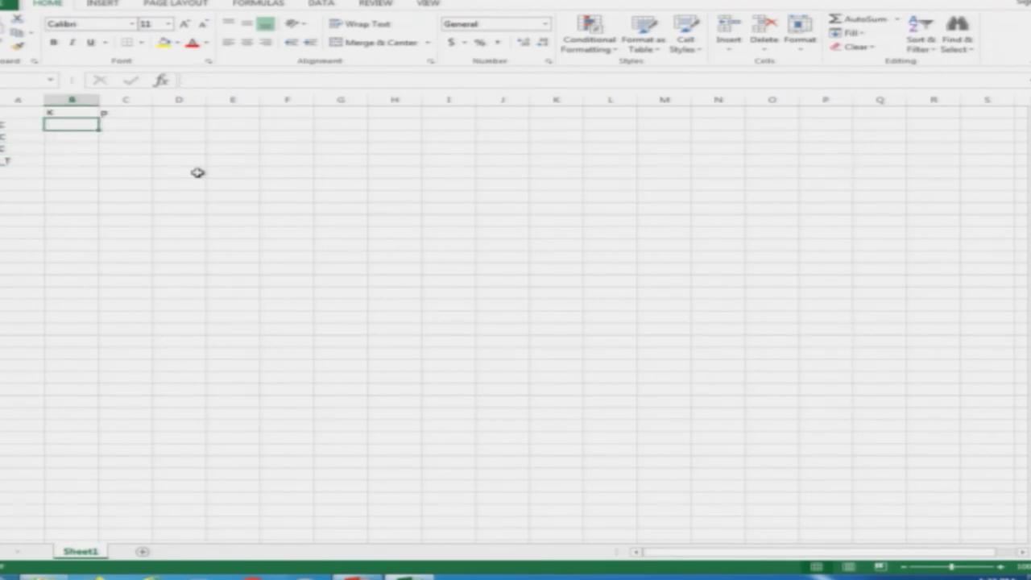
text(100)
key(Return)
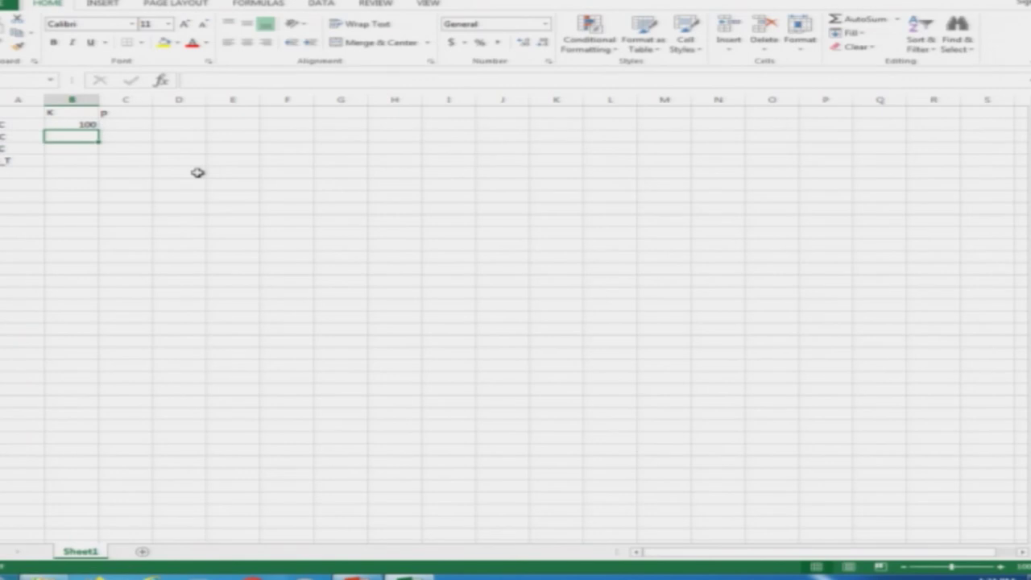
text(120)
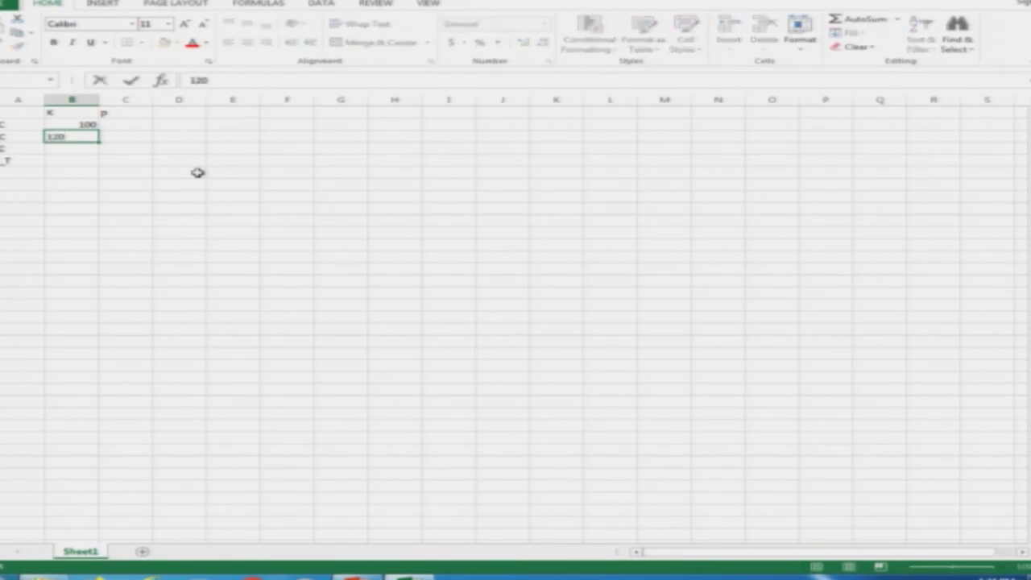
key(Return)
text(15)
key(BackSpace)
text(50)
key(Tab)
Fill in the p values 20, 40 and 60 for the three rows in C2 to C4.
key(Up)
key(Up)
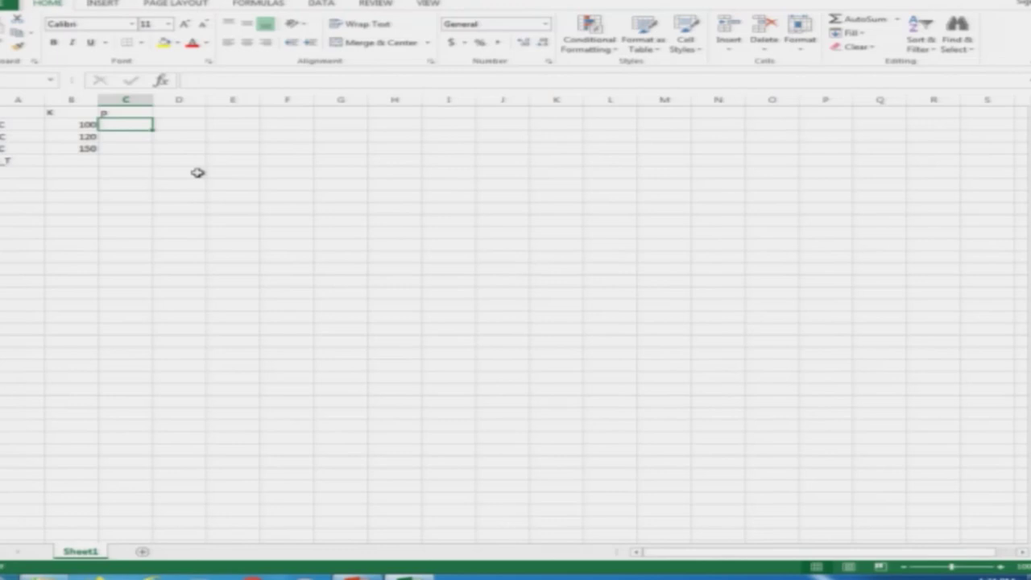
text(20)
key(Return)
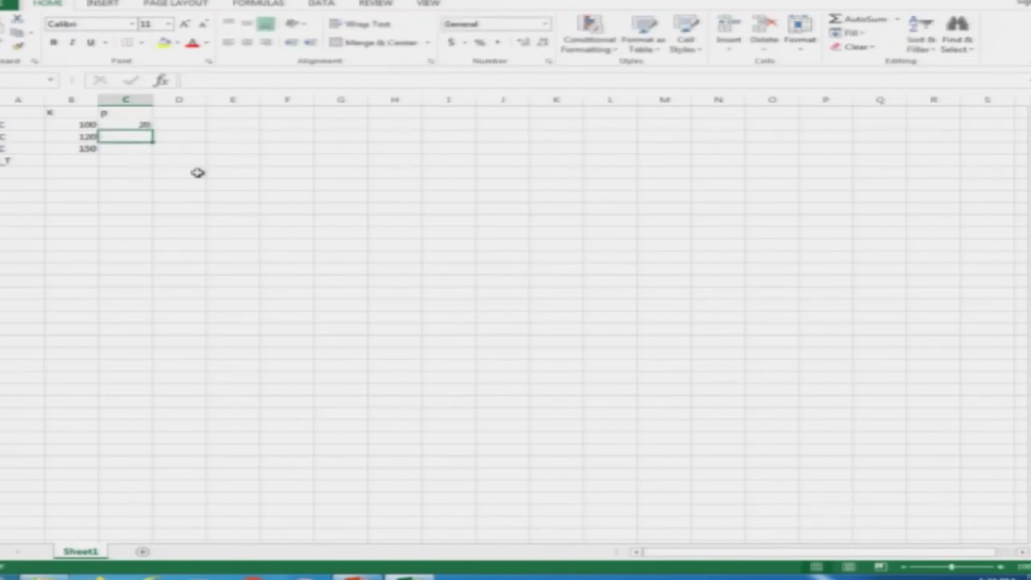
text(50)
key(BackSpace)
key(BackSpace)
text(40)
key(Return)
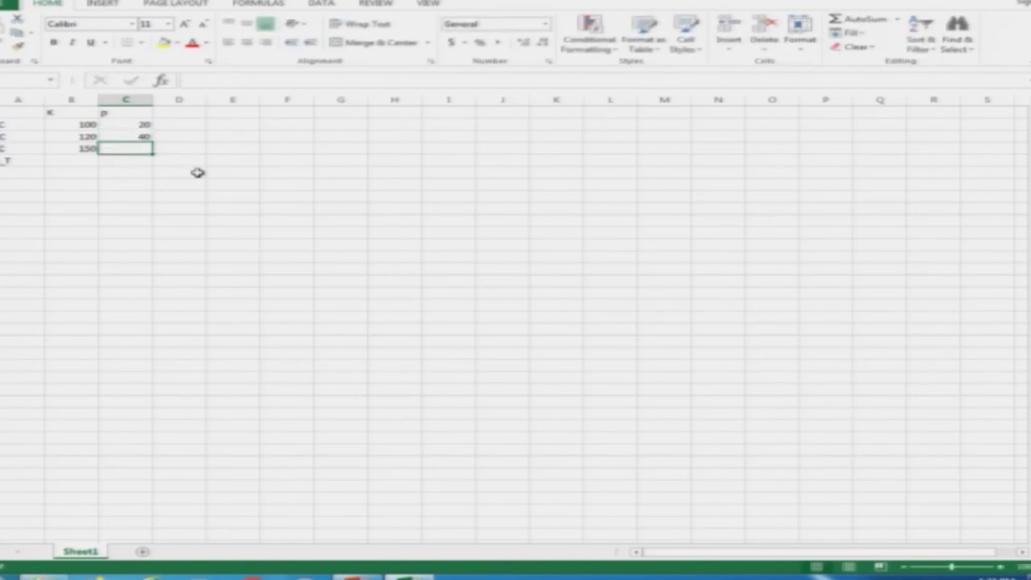
text(60)
key(Return)
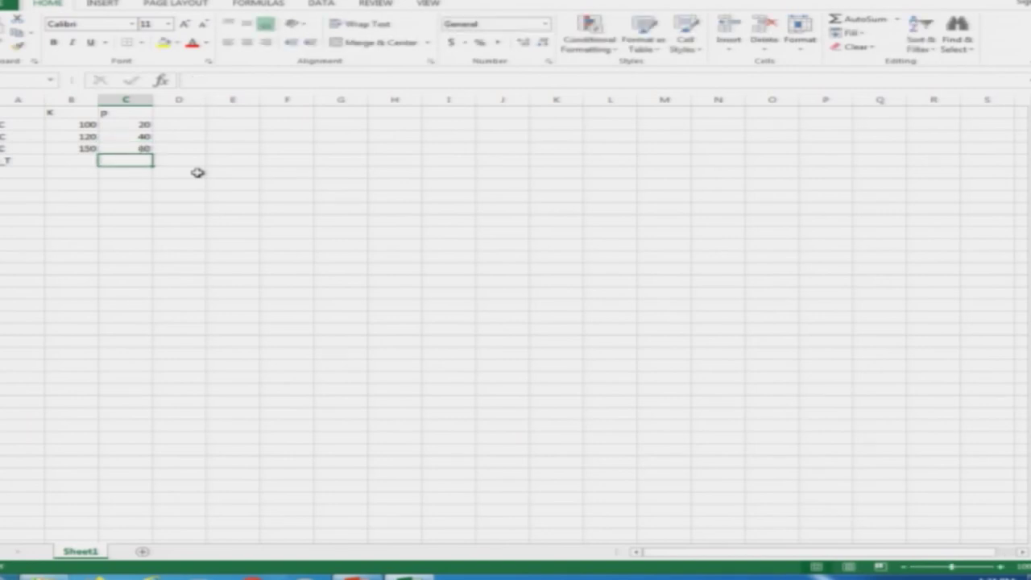
Enter the column headings LC, SC and LC beside S_T in cells B5 to D5.
key(Left)
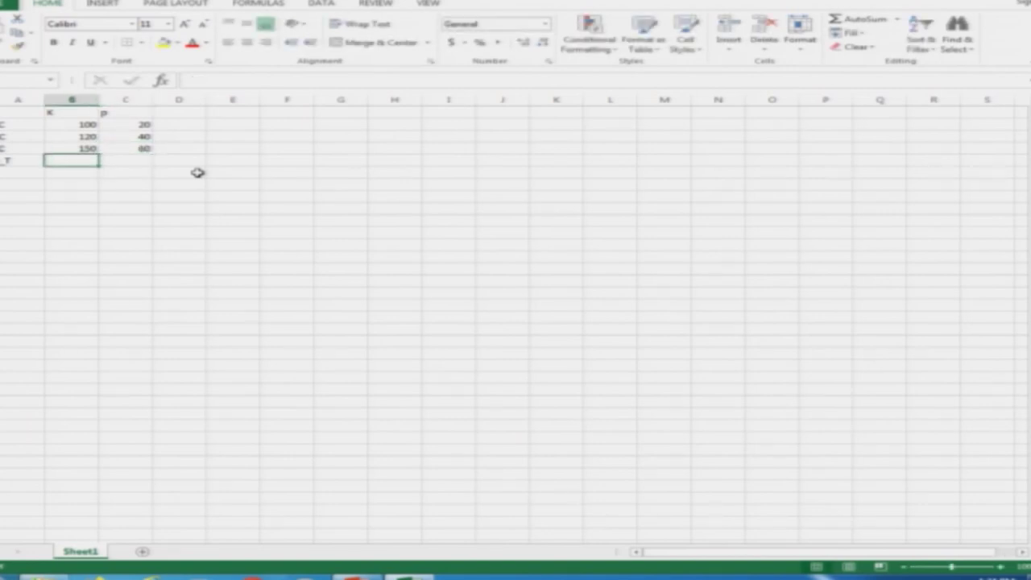
text(=C)
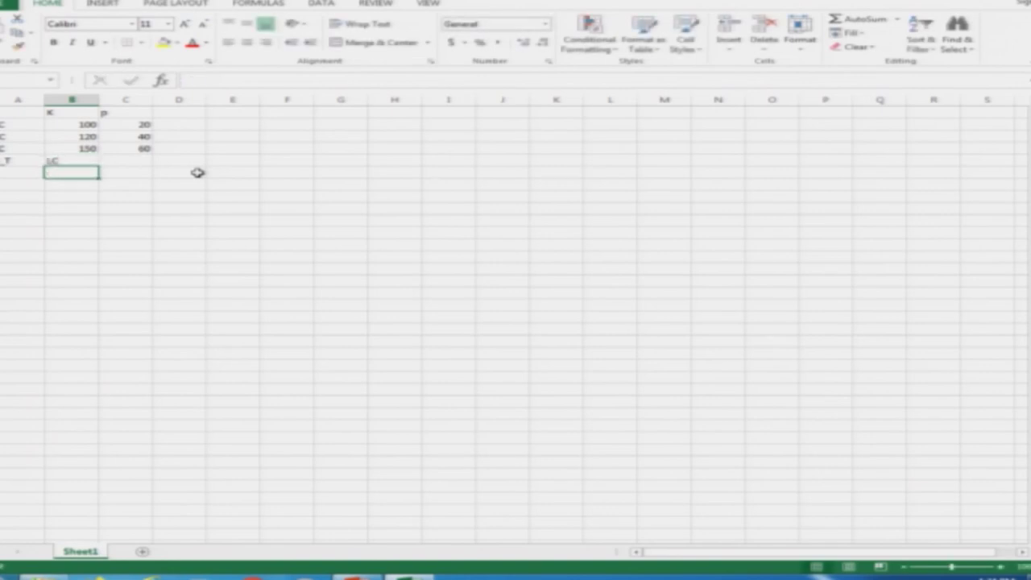
key(Tab)
text(SC)
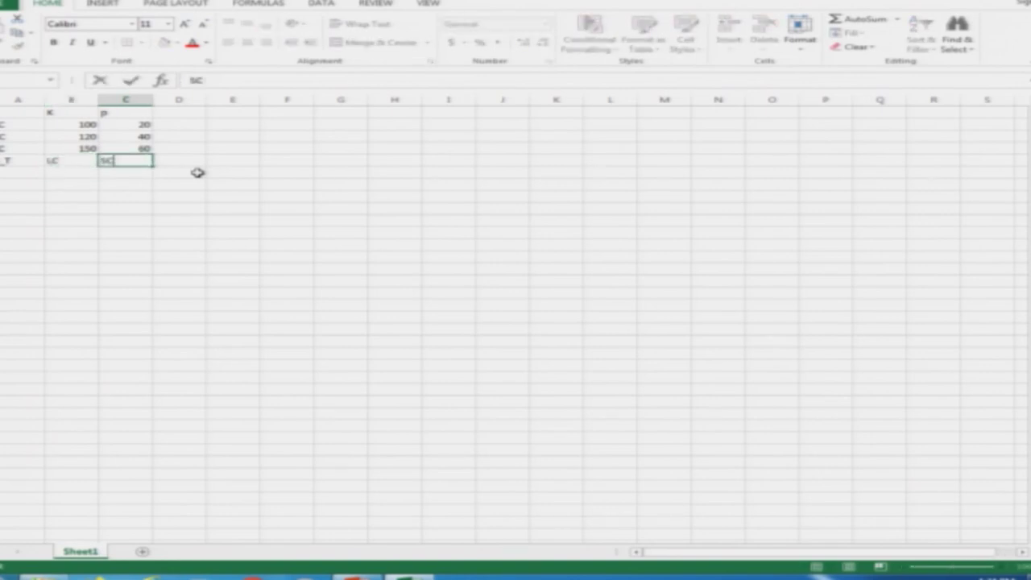
key(Tab)
text(LC)
key(Left)
Rename the row labels in A2 to A4 as LC_K1, SC_K2 and LC_K3.
key(Left)
key(Left)
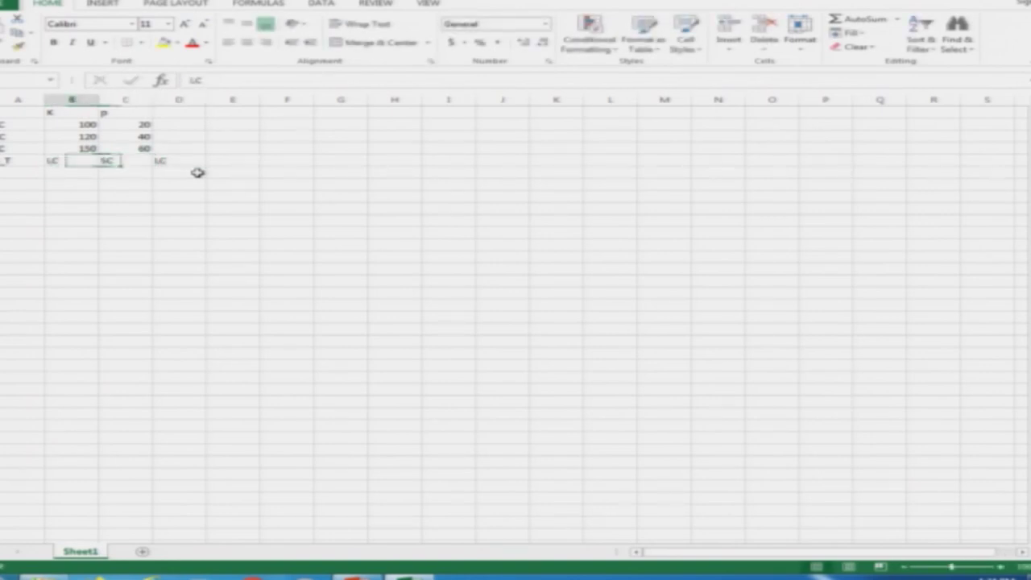
key(Up)
key(Up)
key(Up)
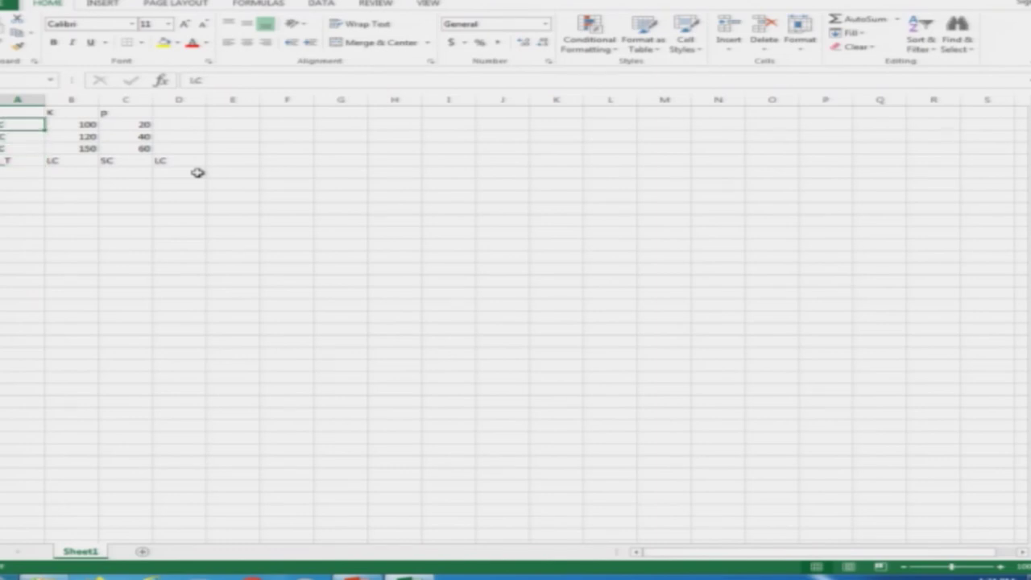
key(F2)
text(_K1)
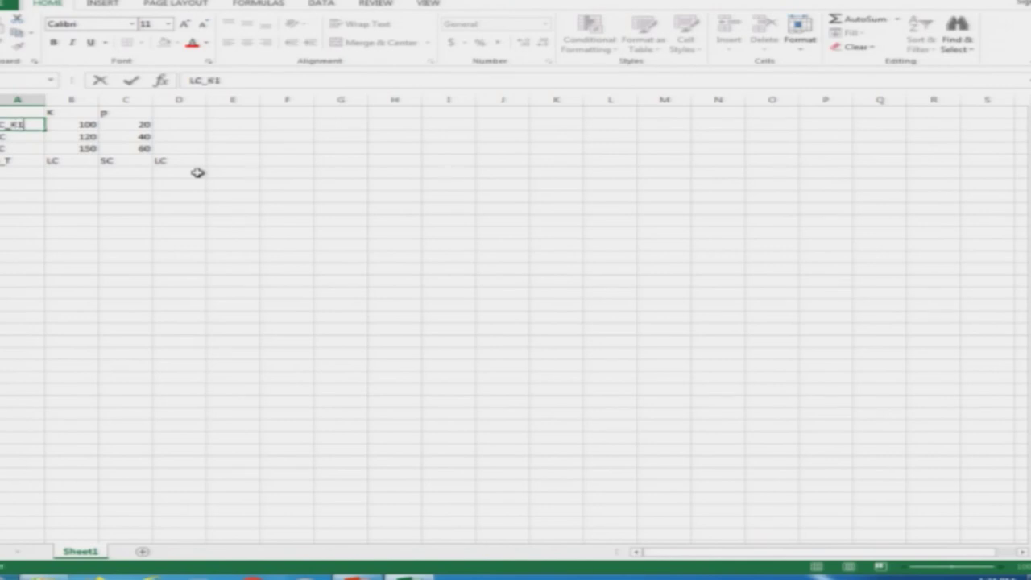
key(Return)
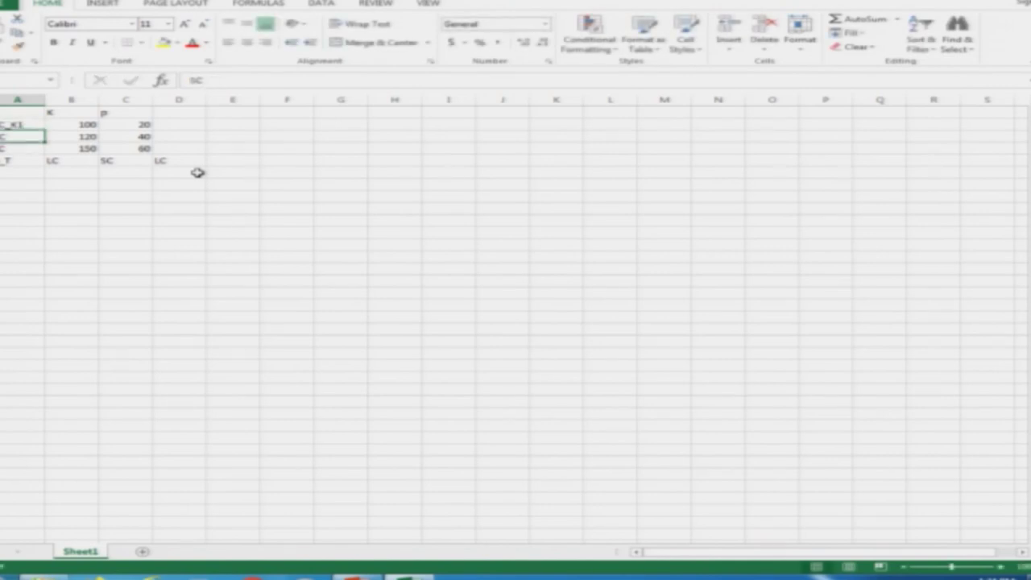
key(F2)
text(_K2)
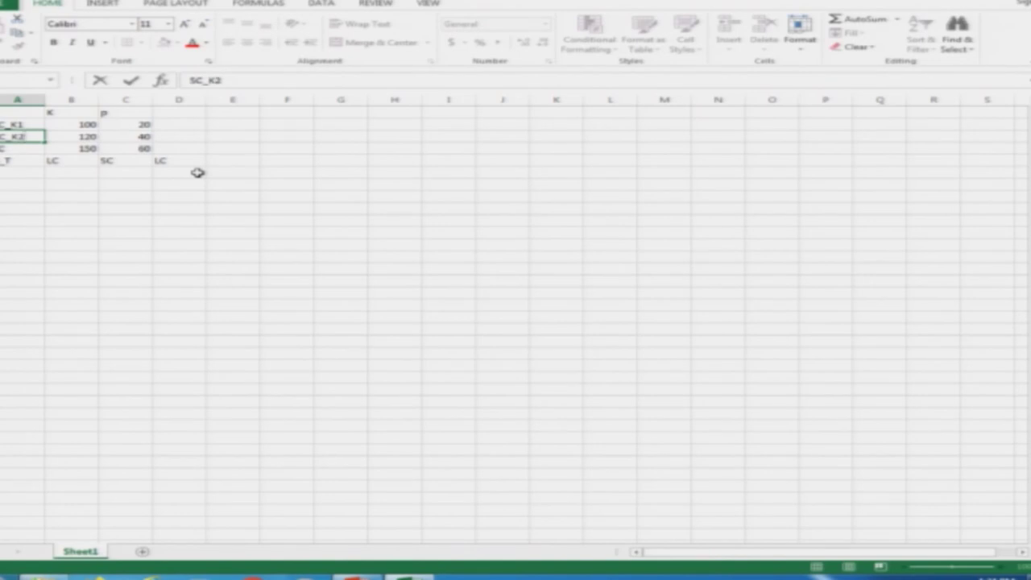
key(Return)
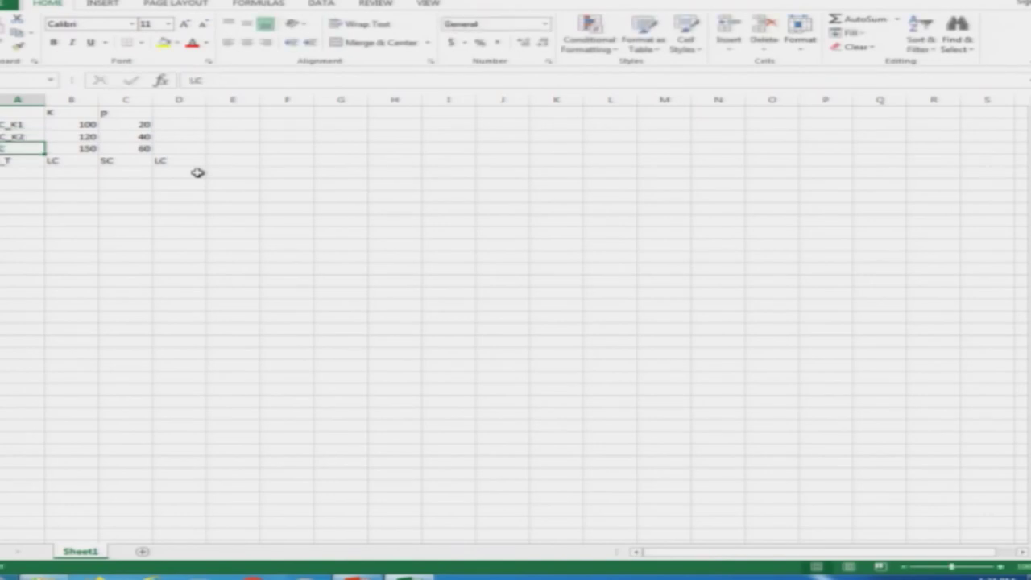
key(F2)
text(_K1)
key(BackSpace)
text(3)
key(Return)
Copy the LC_K1 label from A2 over the column heading in B5.
key(Up)
key(Up)
key(Up)
key(shift+Down)
key(shift+Down)
key(ctrl+c)
key(Down)
key(Down)
key(Down)
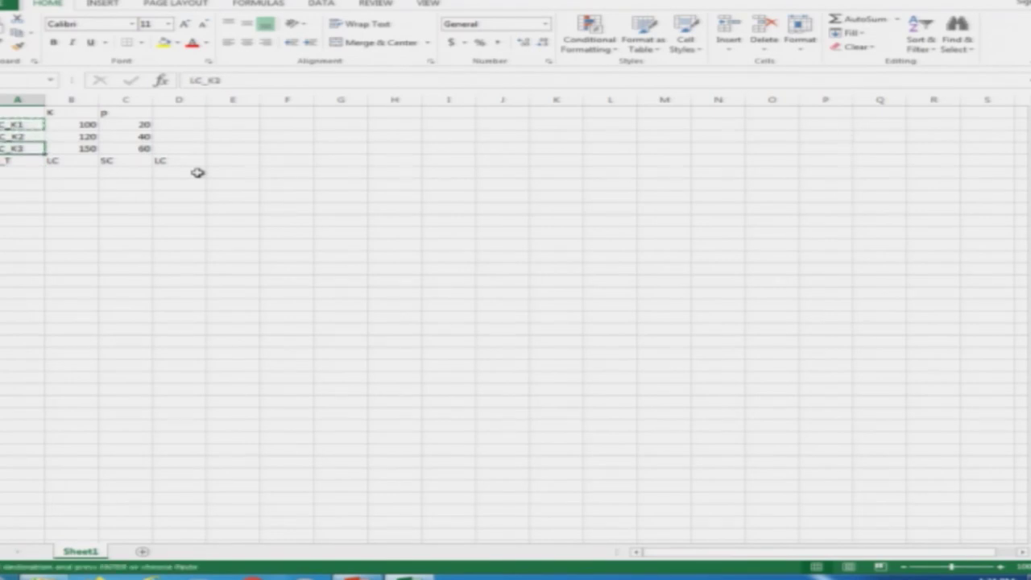
key(Right)
key(ctrl+v)
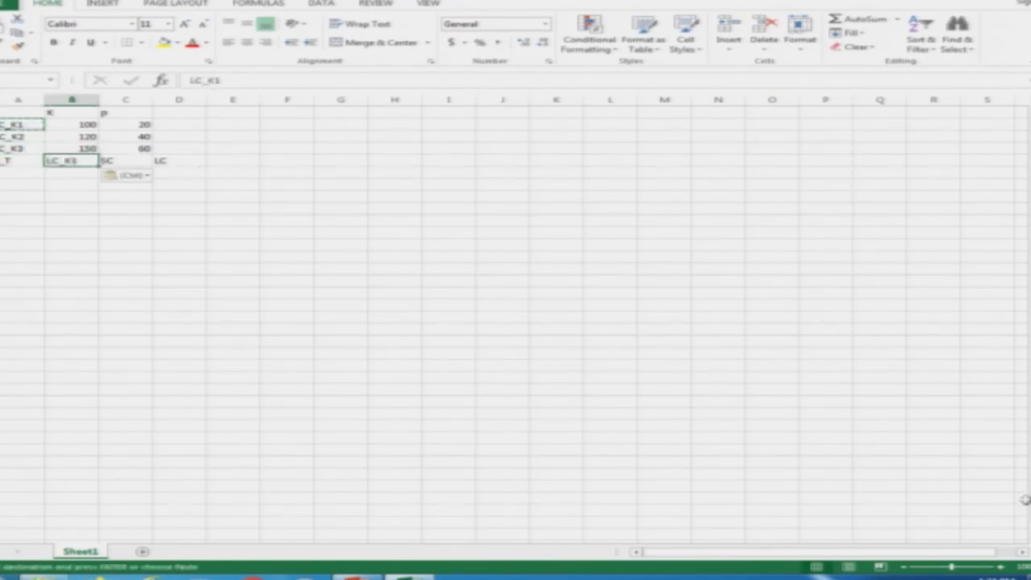
Copy the SC_K2 label from A3 over the column heading in C5.
click(999, 568)
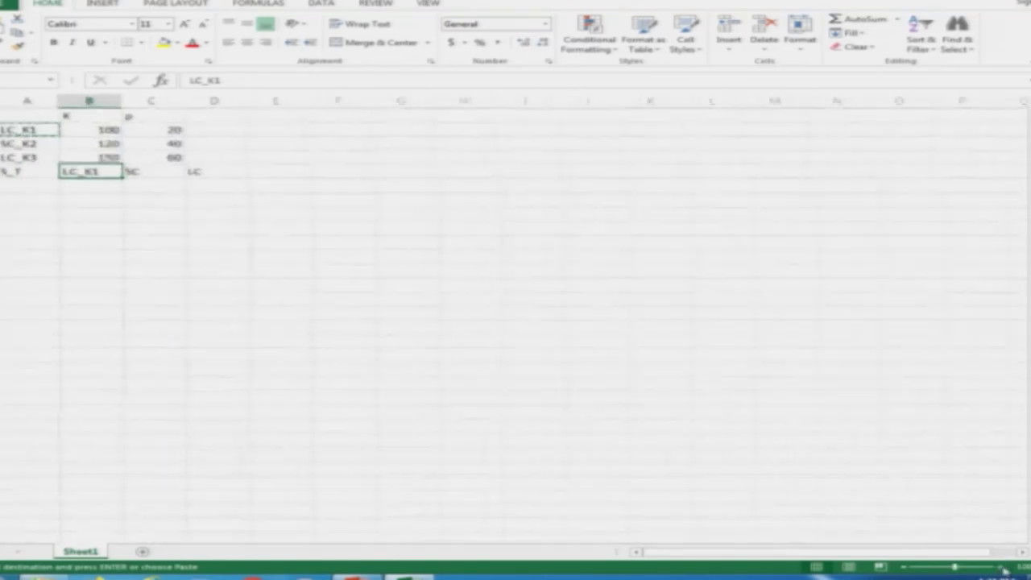
click(999, 567)
click(999, 568)
click(999, 568)
click(1000, 568)
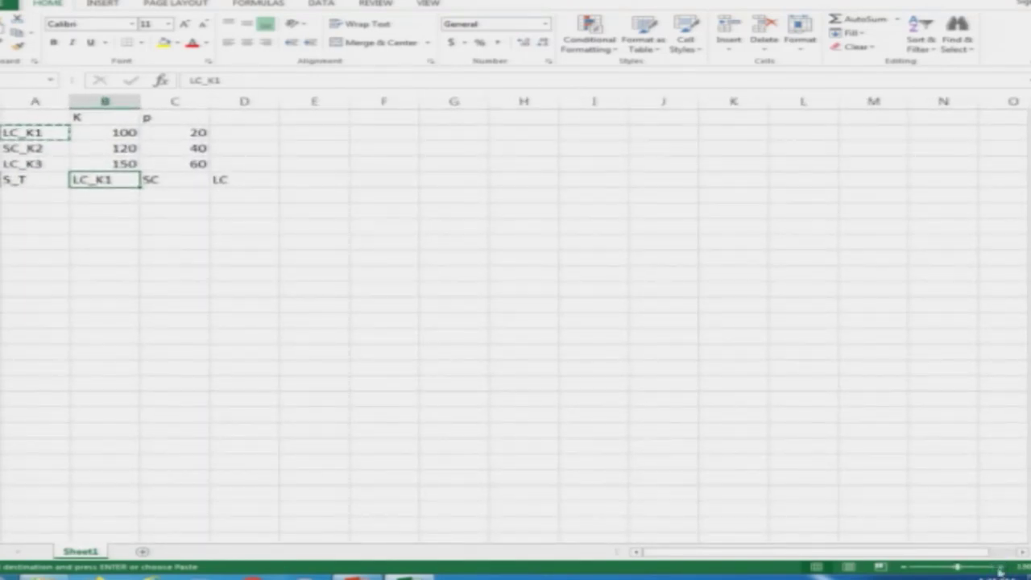
click(97, 214)
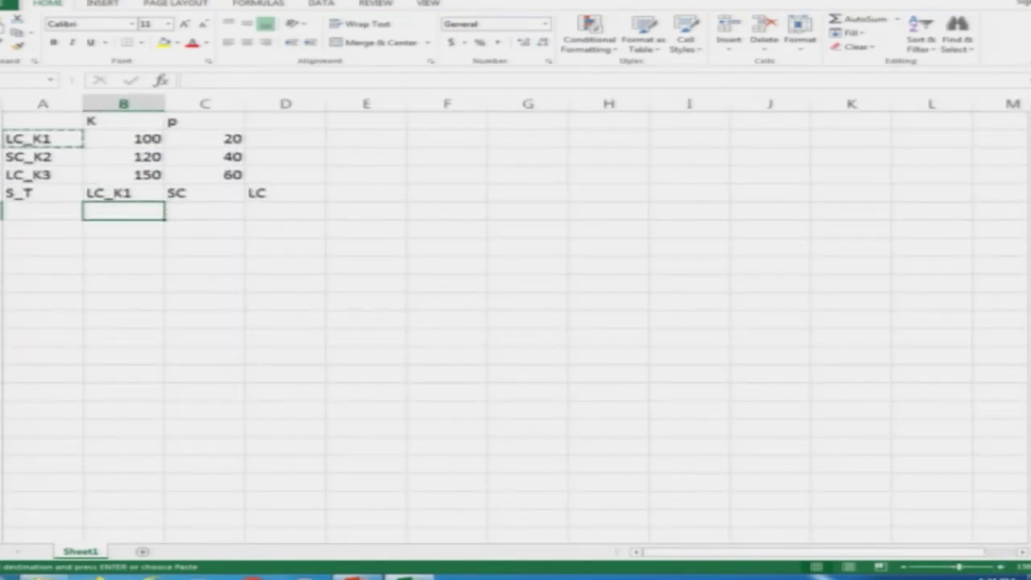
click(28, 157)
key(ctrl+c)
key(Down)
key(Down)
key(Right)
key(Right)
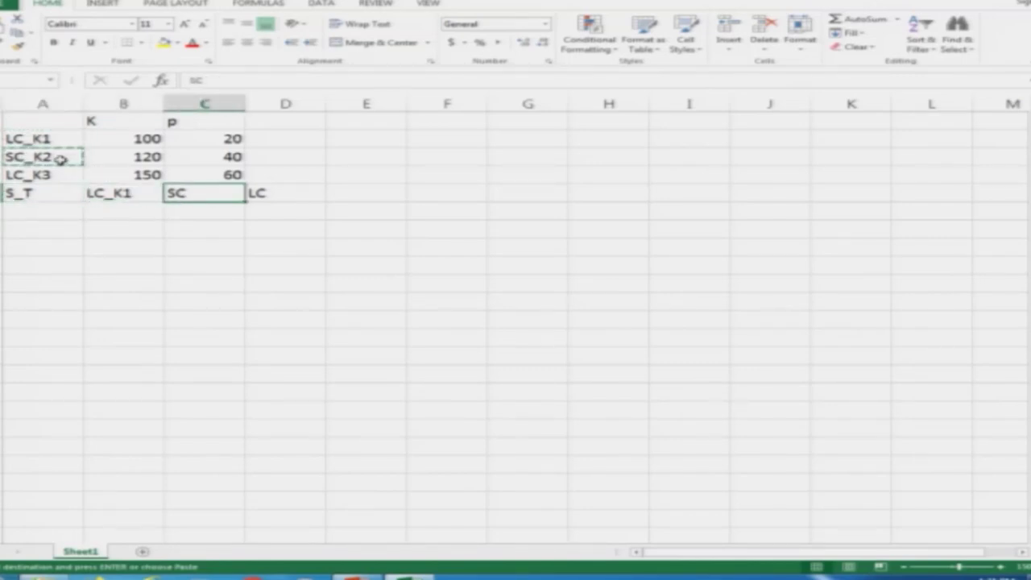
key(ctrl+v)
Copy the LC_K3 label from A4 over the column heading in D5.
key(Up)
key(Left)
key(Left)
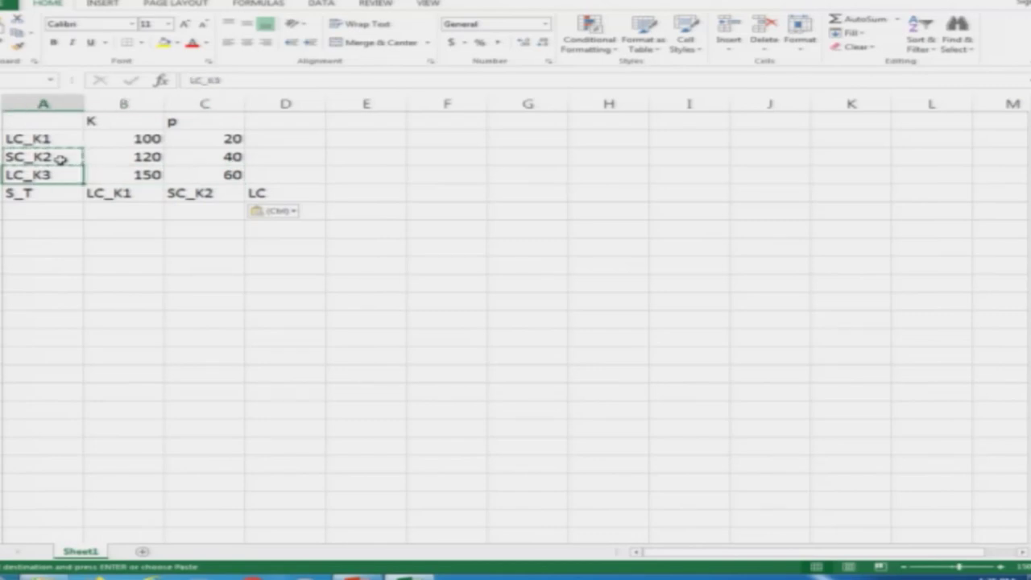
key(ctrl+c)
key(Down)
key(Right)
key(Right)
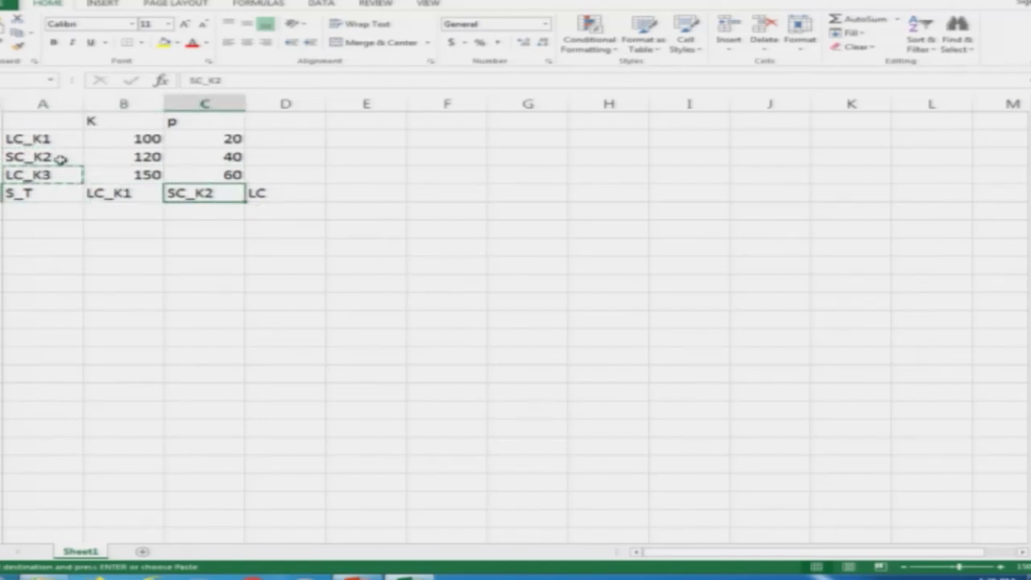
key(Right)
key(ctrl+v)
Enter 0 as the first S_T value in cell A6.
key(Down)
key(Left)
key(Left)
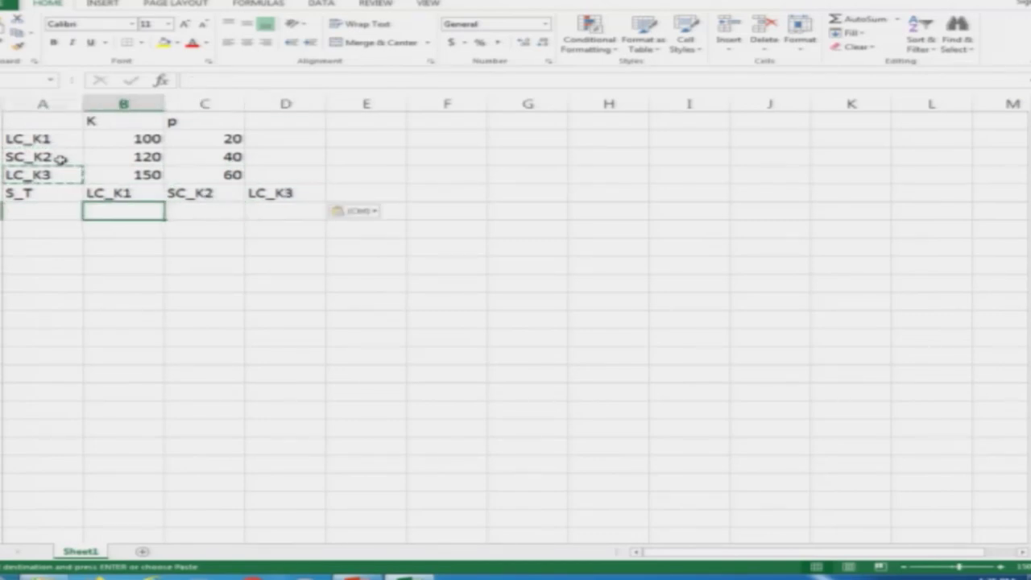
key(Left)
text(0)
key(Return)
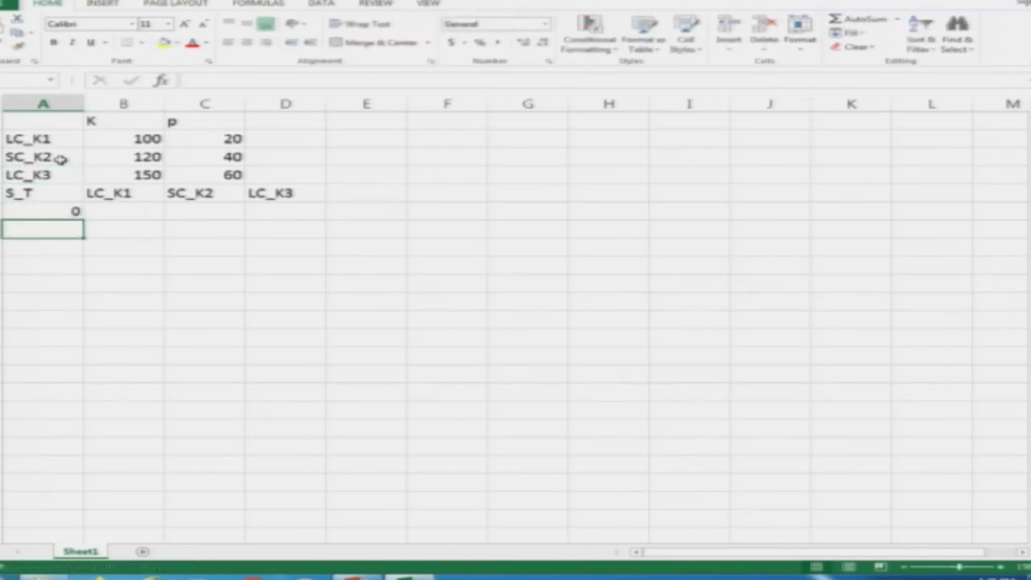
Enter the formula =A6+10 in A7 as the next S_T value.
text(=)
key(Up)
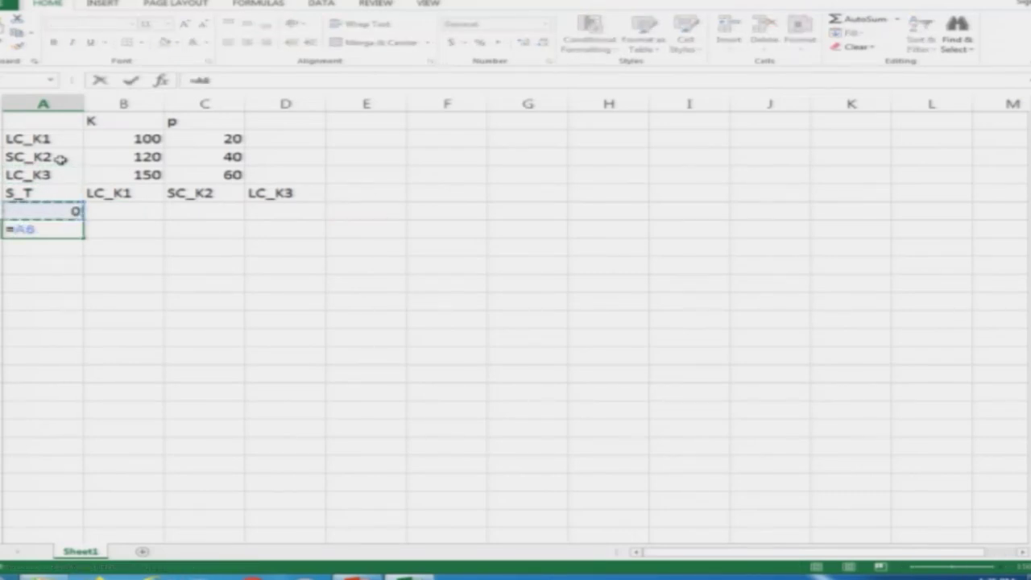
text(+10)
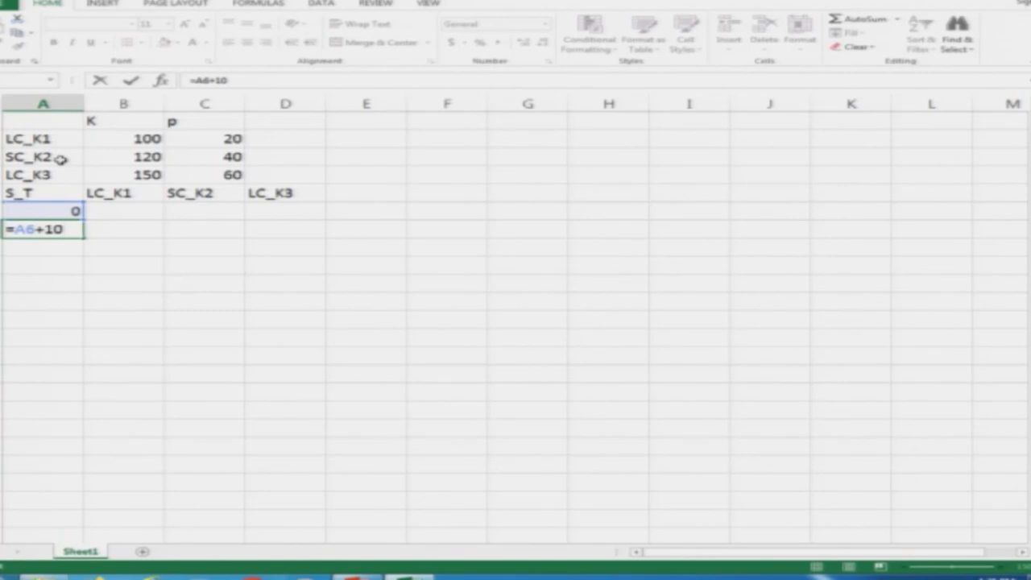
key(Return)
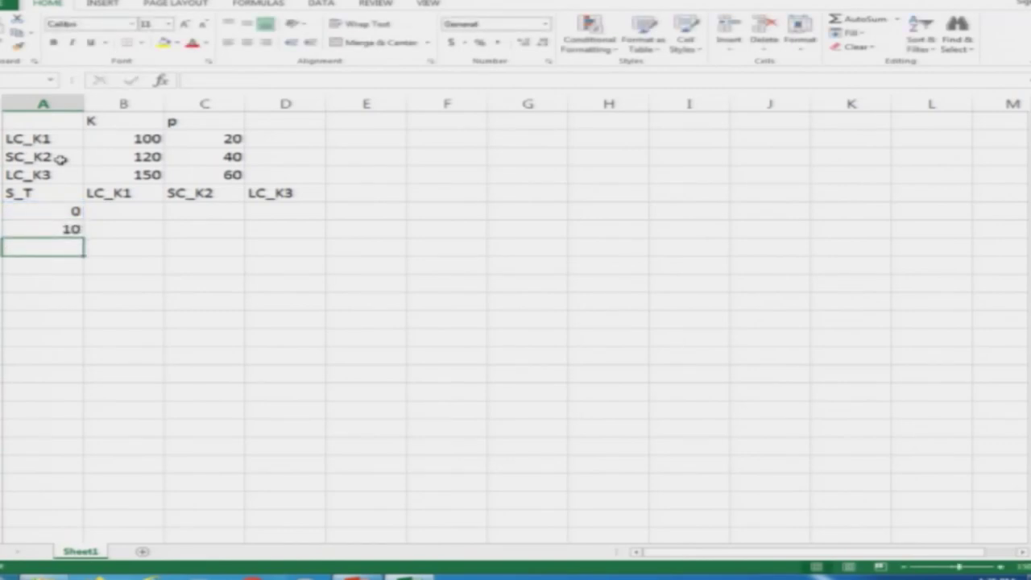
Copy the S_T formula from A7 down through cells A8 to A22.
key(Up)
key(ctrl+c)
key(Down)
key(shift+Down)
key(shift+Down)
key(shift+Down)
key(shift+Down)
key(shift+Down)
key(shift+Down)
key(shift+Down)
key(shift+Down)
key(shift+Down)
key(shift+Down)
key(shift+Down)
key(shift+Down)
key(shift+Down)
key(shift+Down)
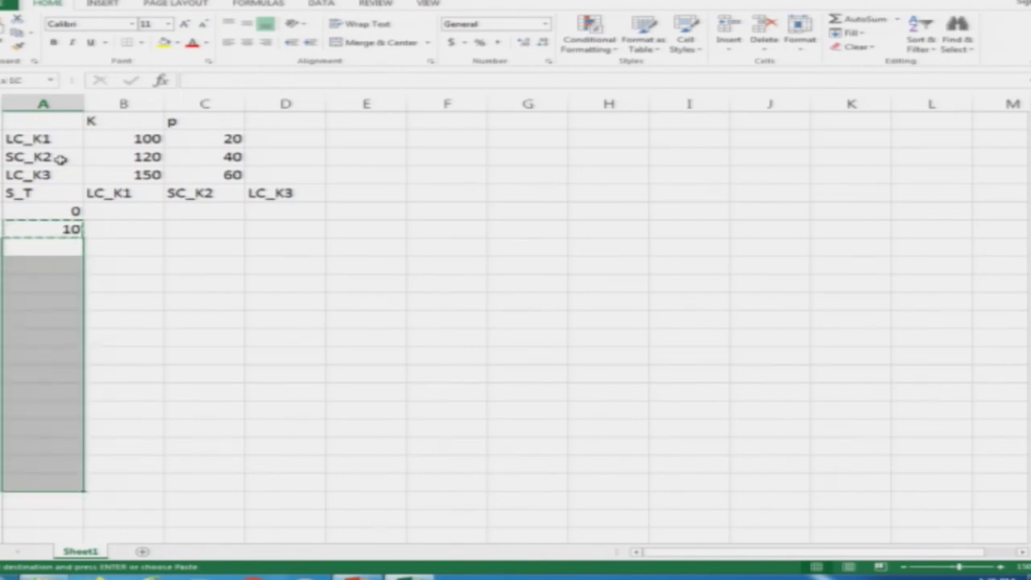
key(ctrl+v)
Extend the S_T series by copying the formula from A22 into cells A23 to A26.
key(Down)
key(Down)
key(Down)
key(Down)
key(Down)
key(Down)
key(Down)
key(Down)
key(Down)
key(Down)
key(Down)
key(Down)
key(Down)
key(Down)
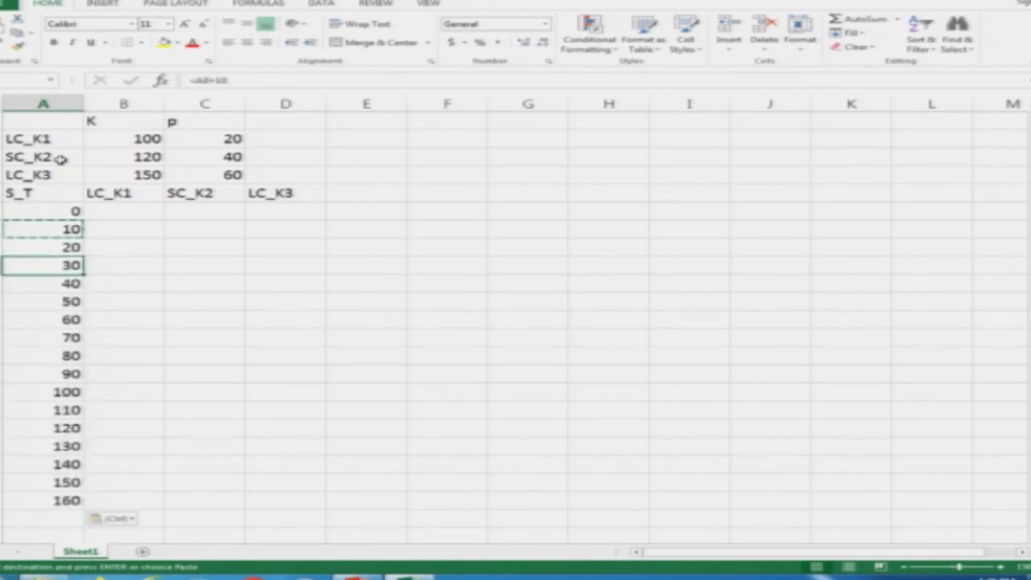
key(ctrl+c)
key(Down)
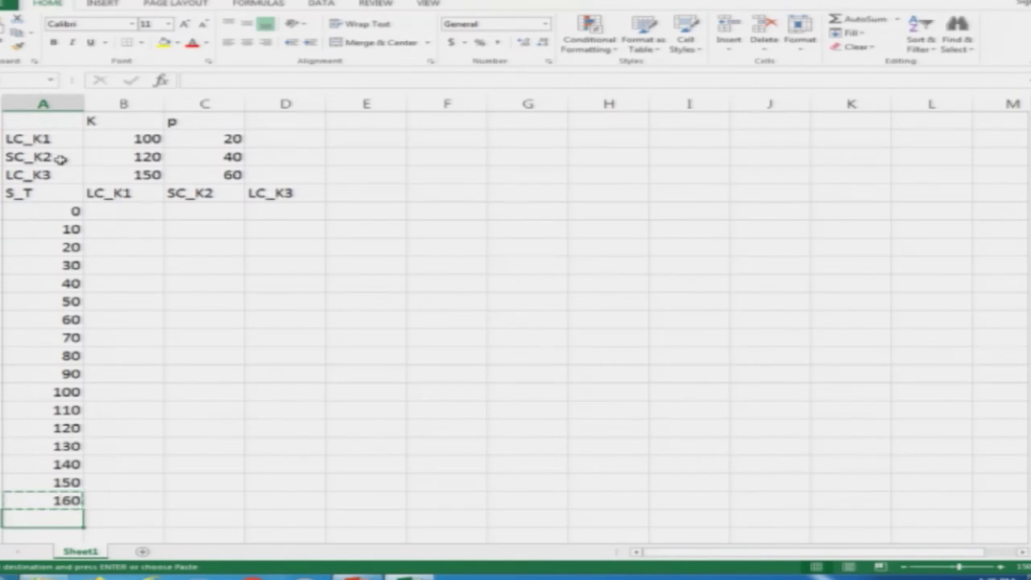
key(shift+Down)
key(shift+Down)
key(shift+Down)
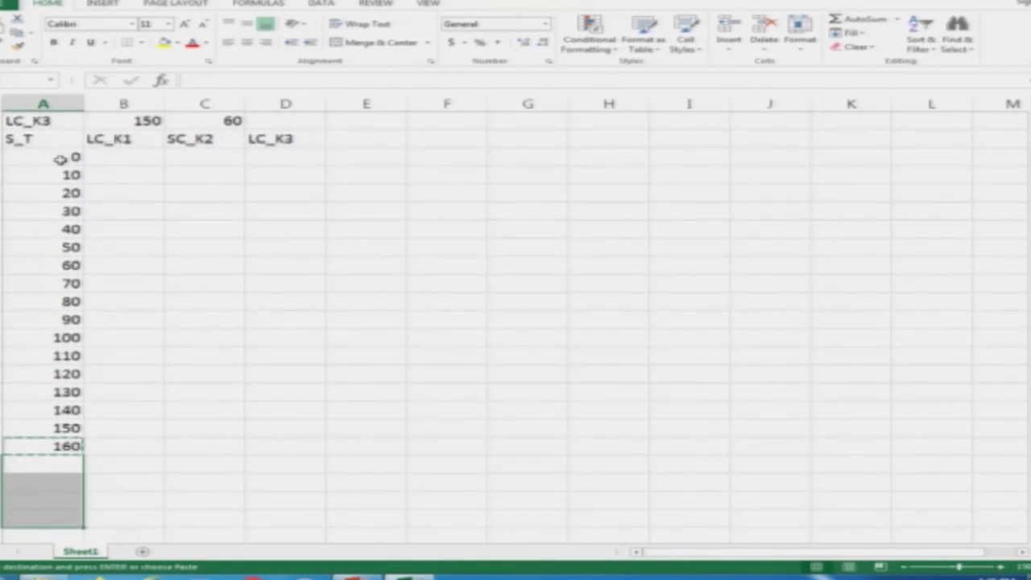
key(ctrl+v)
key(Down)
key(Down)
key(Down)
key(Up)
key(Up)
key(Up)
key(Up)
key(Up)
key(Up)
key(Up)
key(Up)
key(Up)
key(Up)
key(Up)
key(Up)
key(Up)
key(Up)
key(Up)
key(Up)
key(Up)
key(Up)
key(Up)
key(Up)
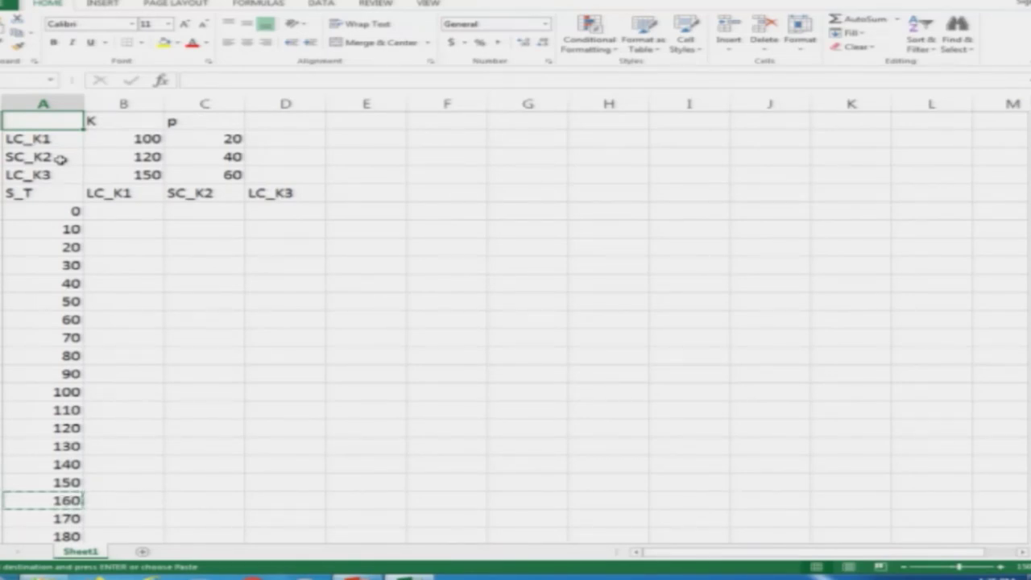
key(Escape)
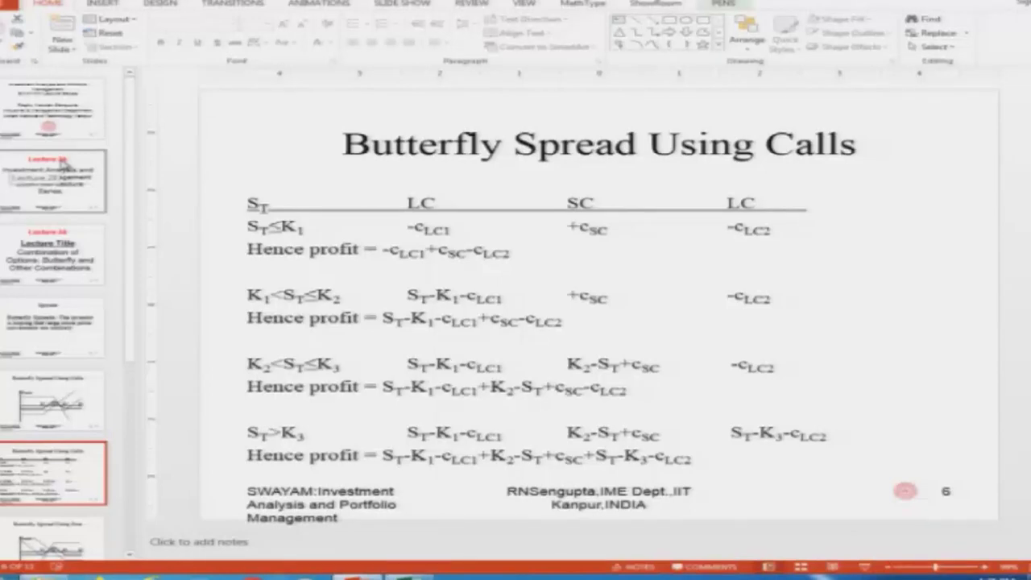
Review the profit diagram on slide 5 of the butterfly spread presentation in PowerPoint and return to the Excel sheet.
key(Down)
key(Up)
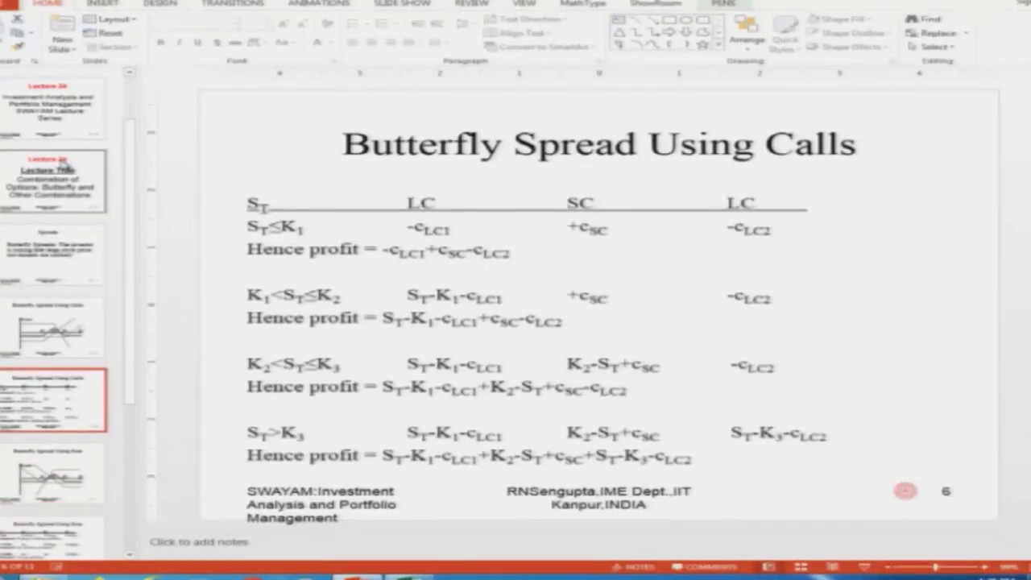
key(Up)
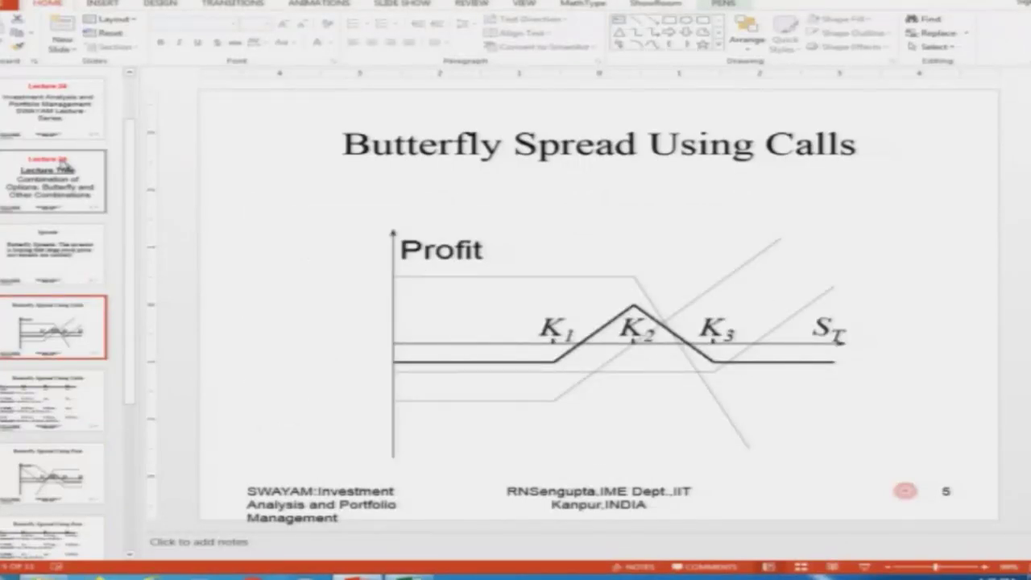
key(alt+Tab)
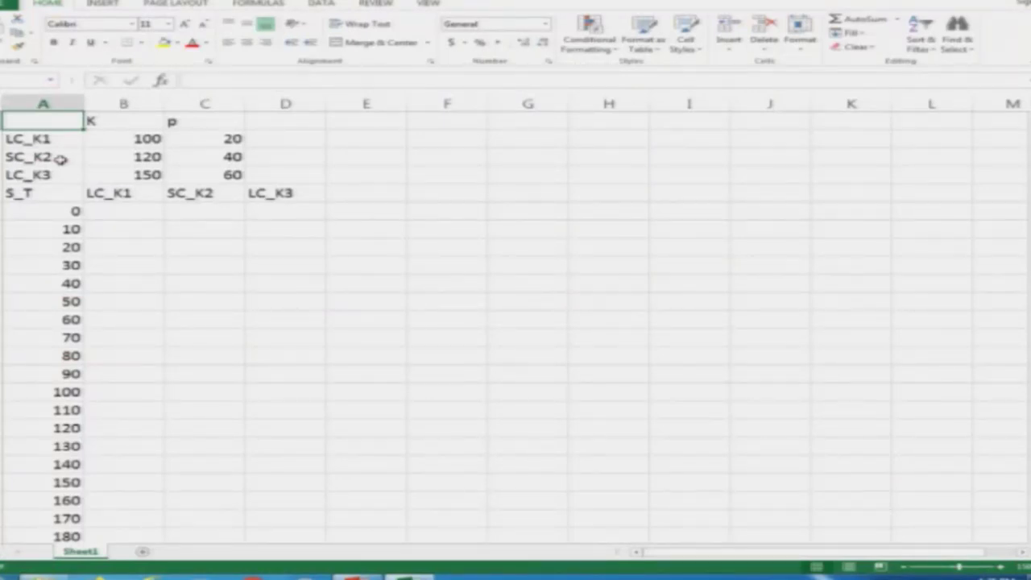
Make the p values of both long calls negative, with -20 for LC_K1 in C2 and -60 for LC_K3 in C4.
key(Down)
key(Right)
key(Right)
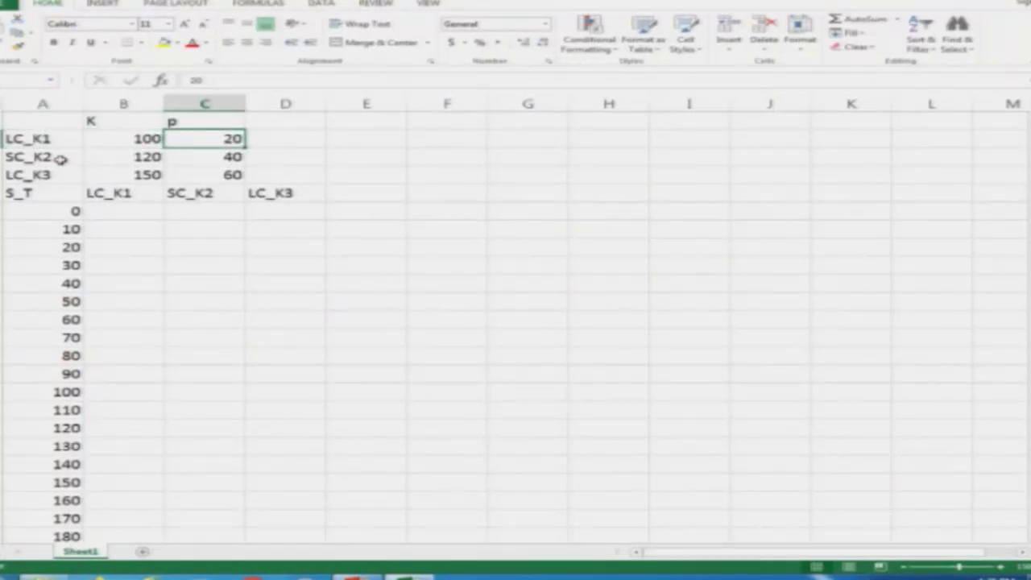
key(F2)
key(Left)
key(Left)
text(-)
key(Return)
key(Down)
key(F2)
key(Left)
key(Left)
text(-)
key(Return)
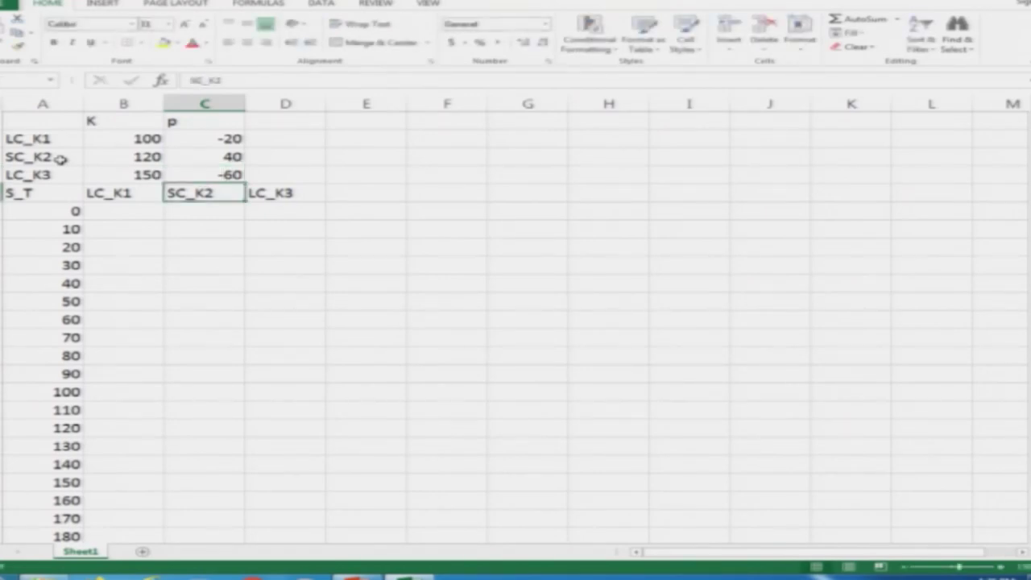
Consult the butterfly spread payoff table on slide 6 in PowerPoint and return to cell B6 in the Excel sheet.
key(Down)
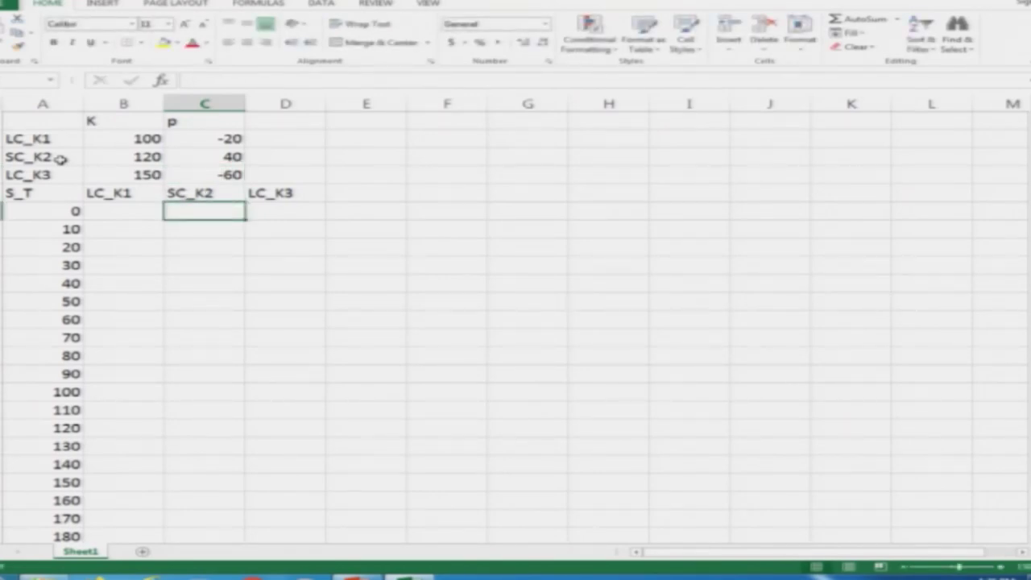
key(Left)
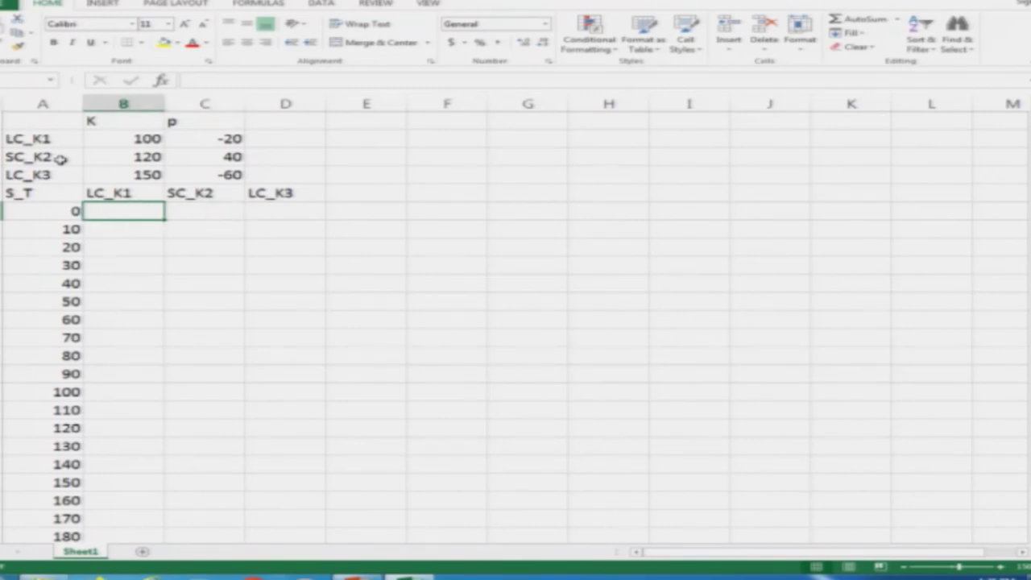
key(alt+Tab)
key(Page_Down)
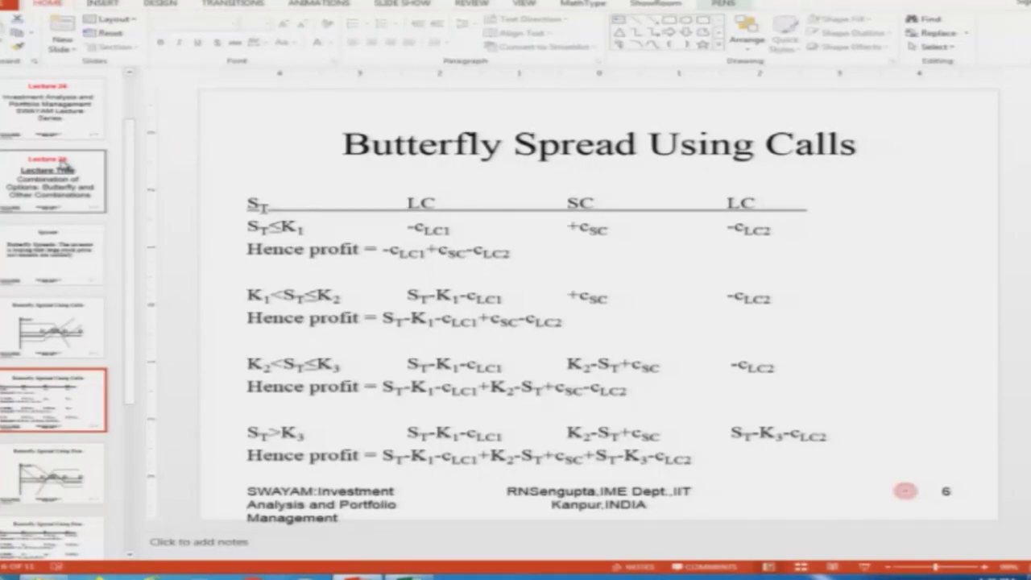
key(alt+Tab)
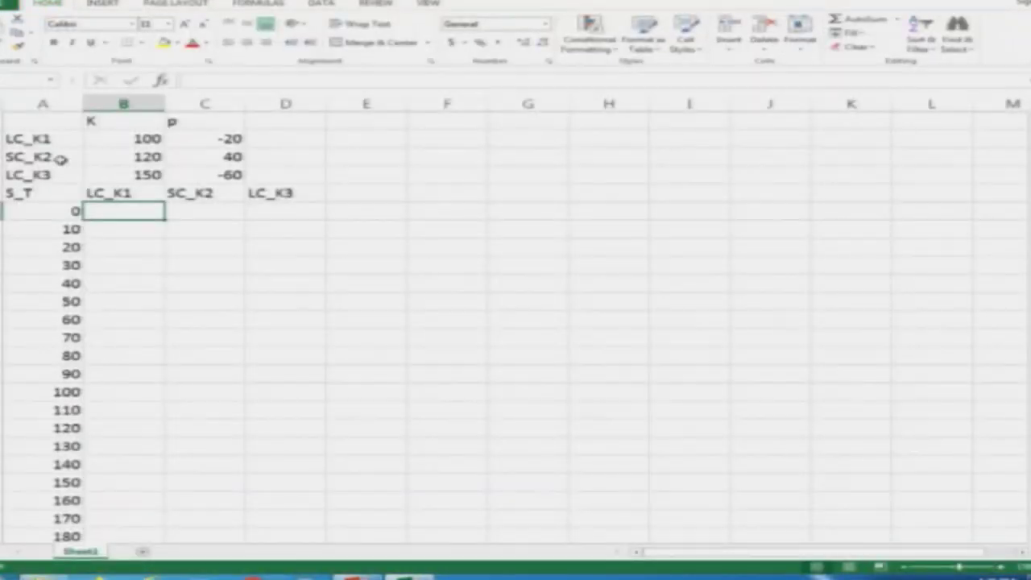
Enter the formula =C2 in B6 as the LC_K1 payoff for S_T 0.
text(=)
key(Up)
key(Up)
key(Up)
key(Up)
key(Right)
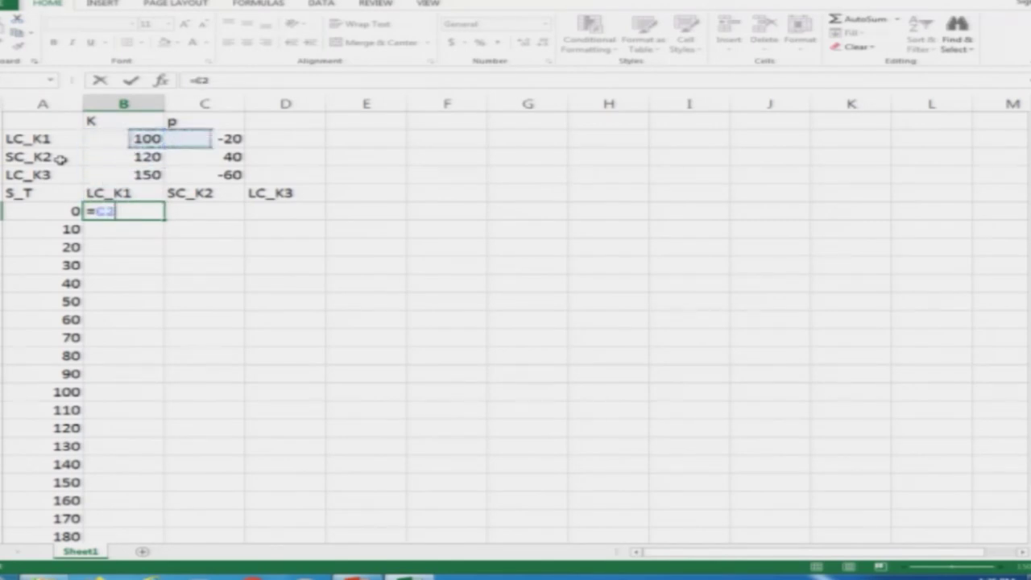
key(Return)
key(Up)
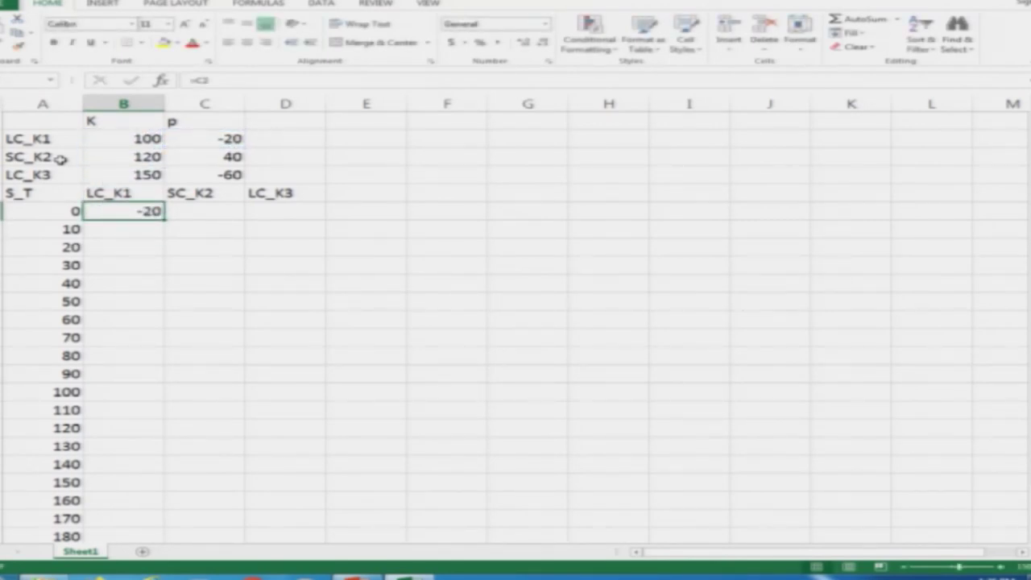
Make the reference in the B6 formula absolute as =$C$2.
key(F2)
key(F4)
key(F4)
key(F4)
key(F4)
key(F4)
key(Return)
key(Up)
Highlight the S_T cells equal to the strike prices, 100 in A16, 120 in A18 and 150 in A21, with yellow fill.
click(64, 391)
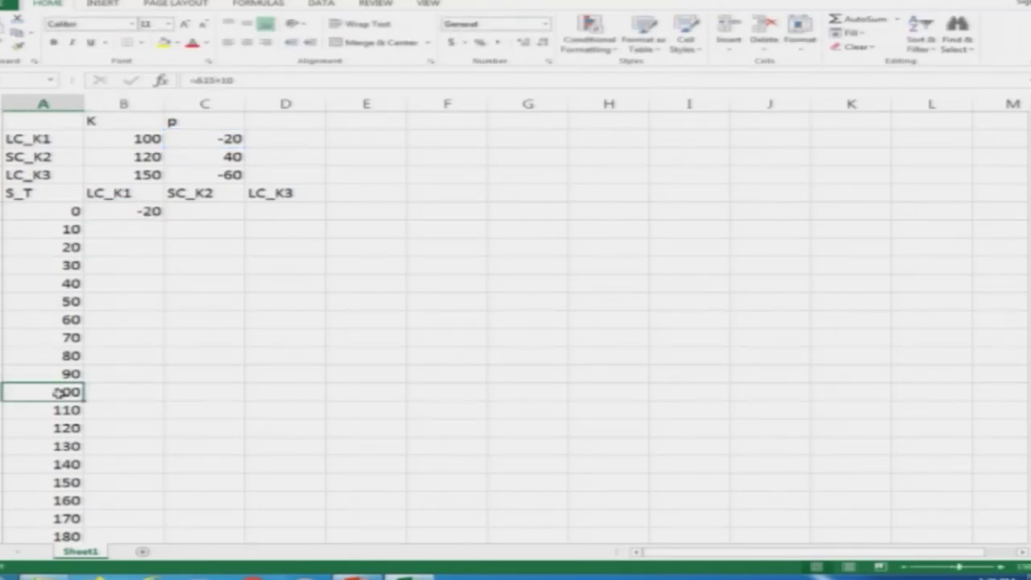
click(165, 43)
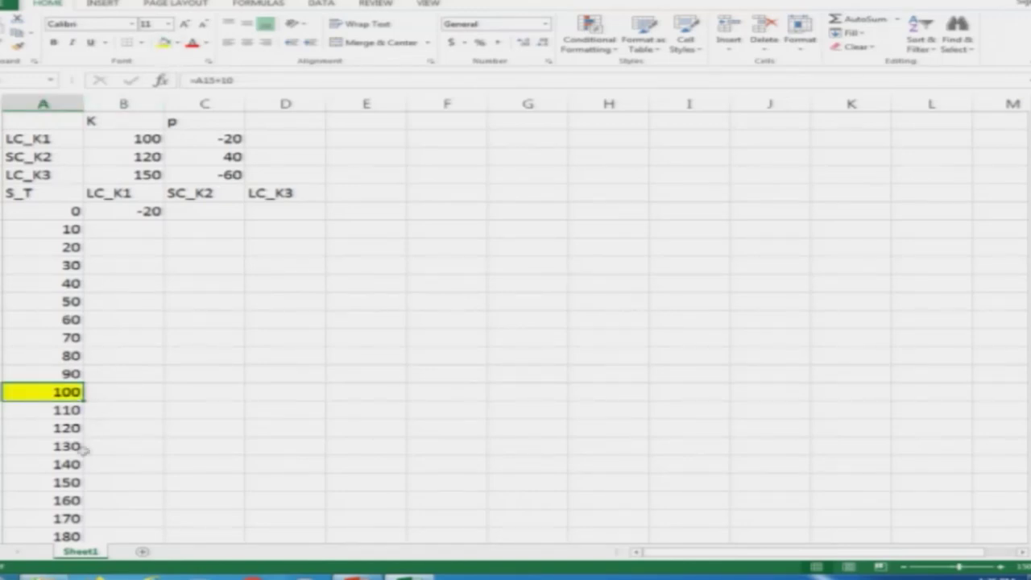
click(44, 431)
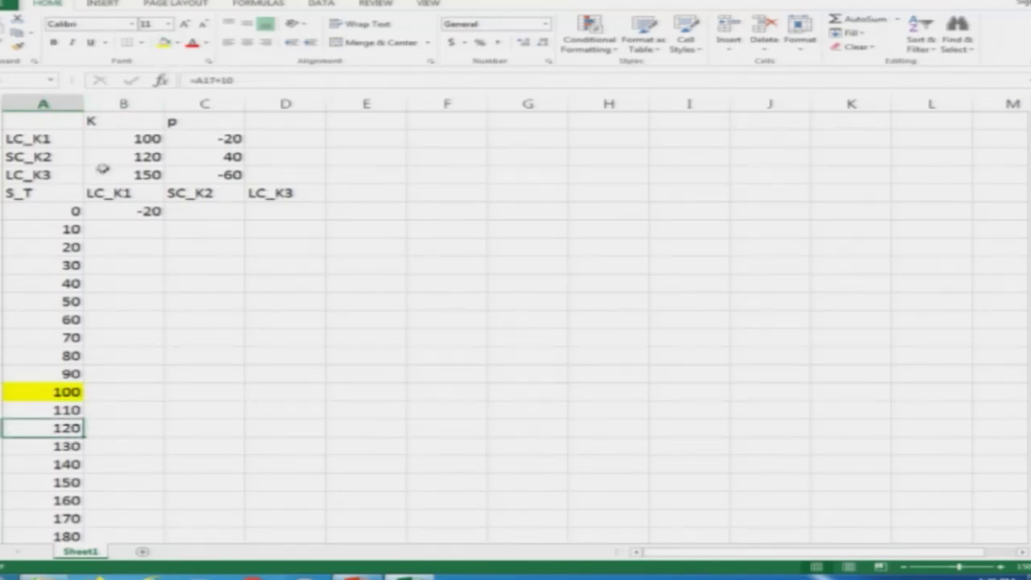
click(164, 44)
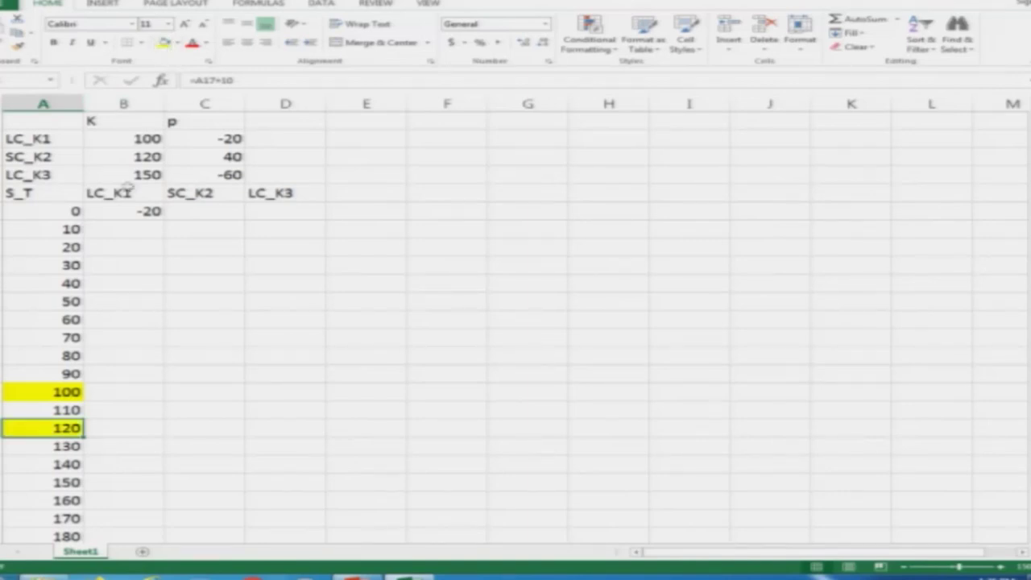
click(65, 483)
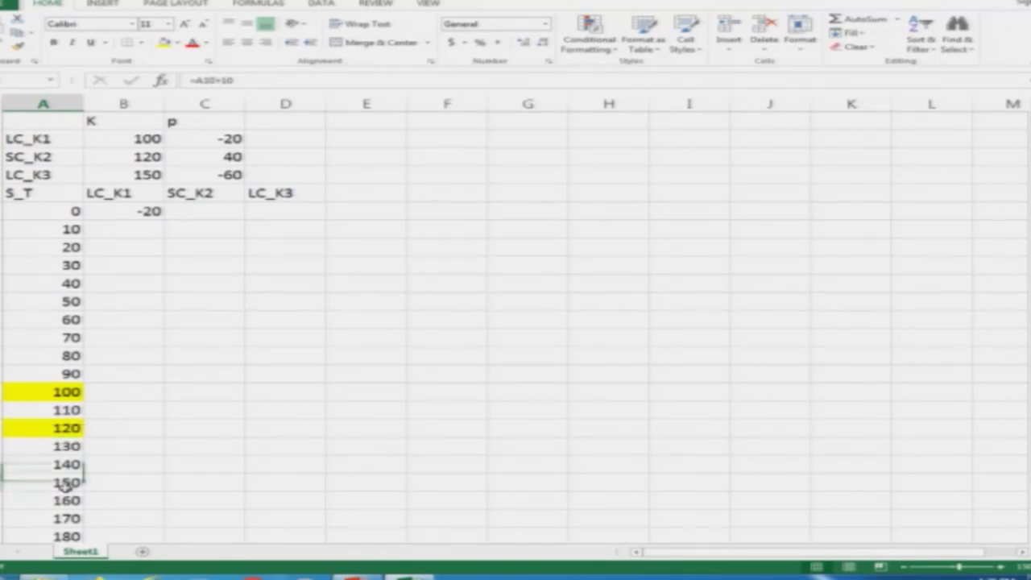
click(164, 42)
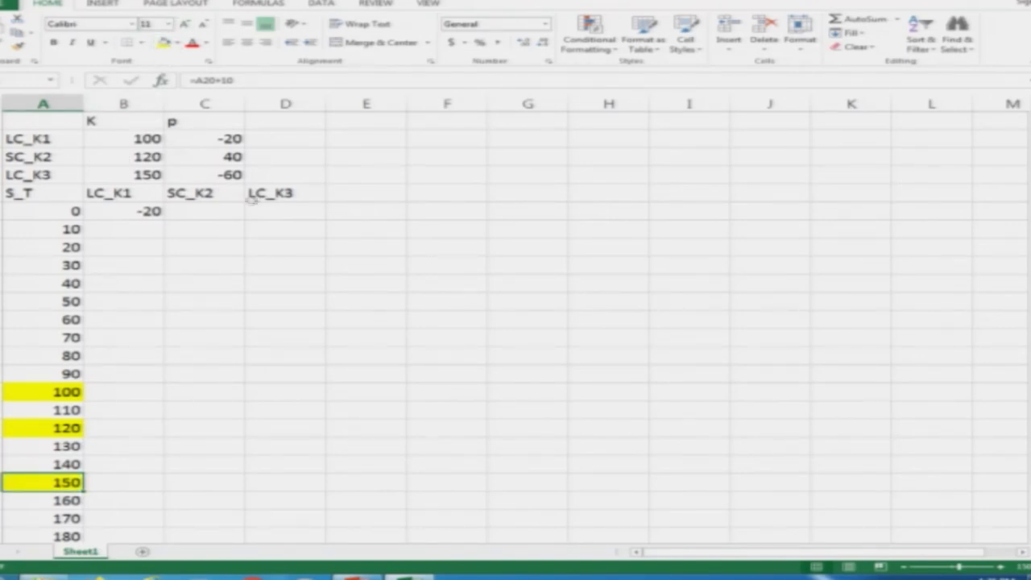
Copy the LC_K1 formula from B6 down through cells B7 to B16.
key(Up)
key(Up)
key(Up)
key(Up)
key(Up)
key(Up)
key(Up)
key(Up)
key(Up)
key(Up)
key(Up)
key(Up)
key(Up)
key(Up)
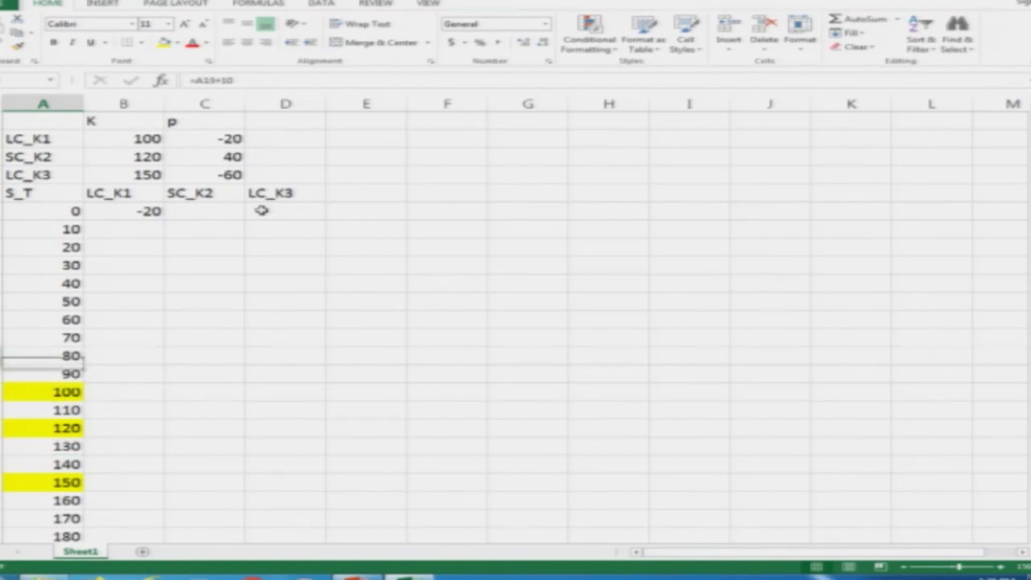
key(Right)
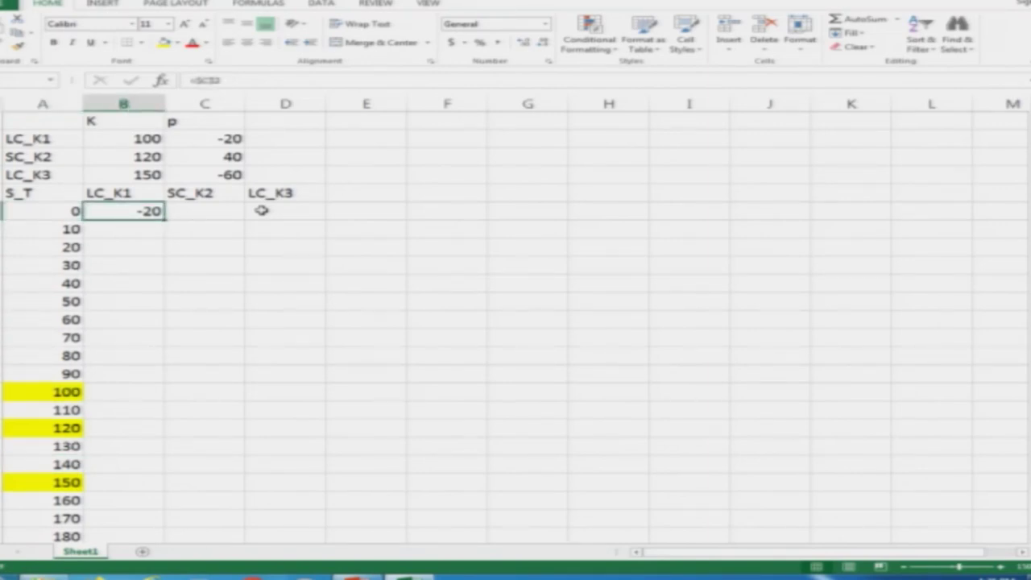
key(ctrl+c)
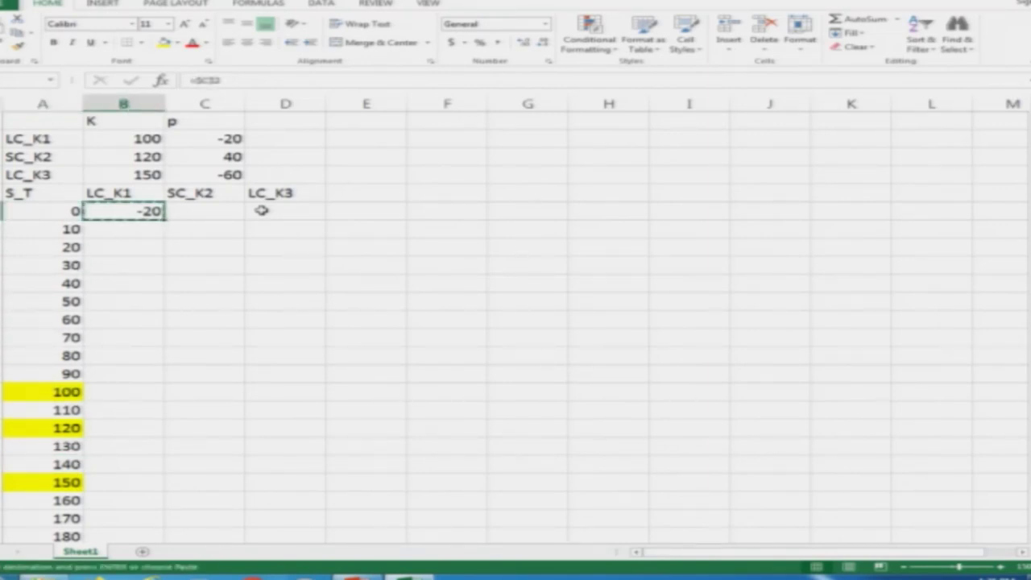
key(Down)
key(shift+Down)
key(shift+Down)
key(shift+Down)
key(shift+Down)
key(shift+Down)
key(shift+Down)
key(shift+Down)
key(shift+Down)
key(shift+Down)
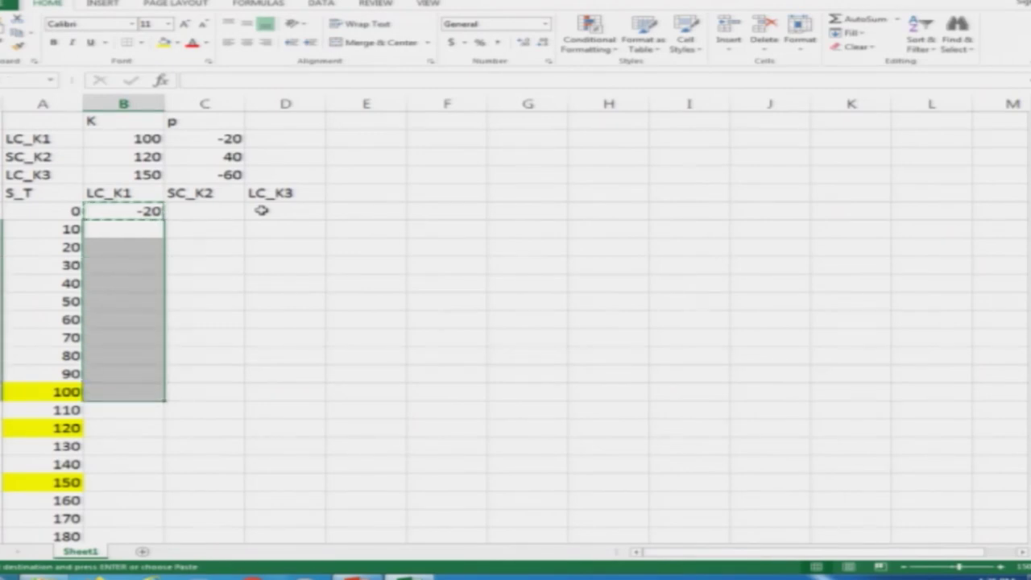
key(ctrl+v)
key(Escape)
key(Down)
key(Down)
key(Down)
key(Down)
key(Down)
key(Down)
key(Down)
key(Down)
key(Down)
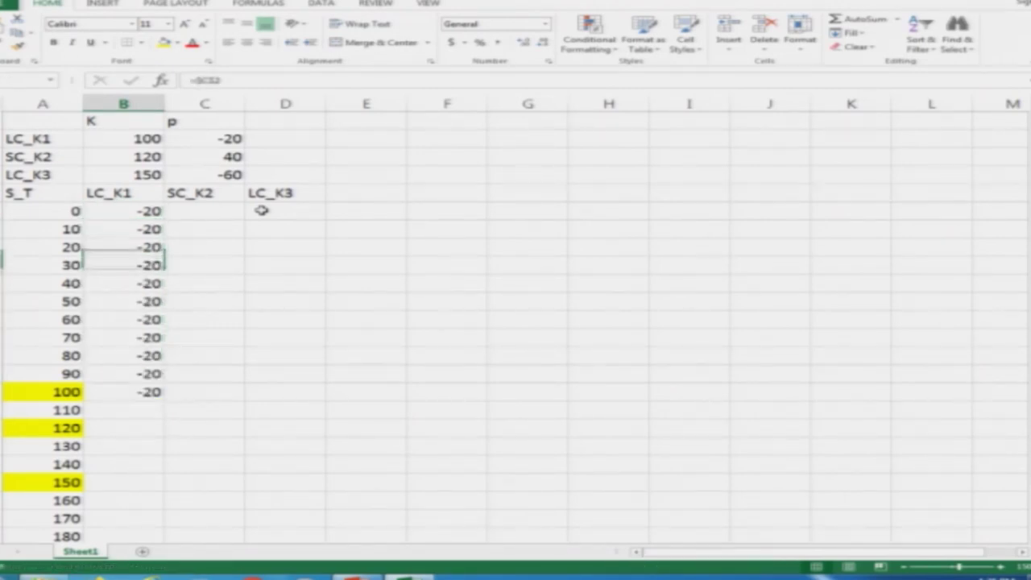
Consult the Butterfly Spread Using Calls slide and enter the formula =A17-B2+C2 in B17 as the LC_K1 payoff for S_T 110.
key(alt+Tab)
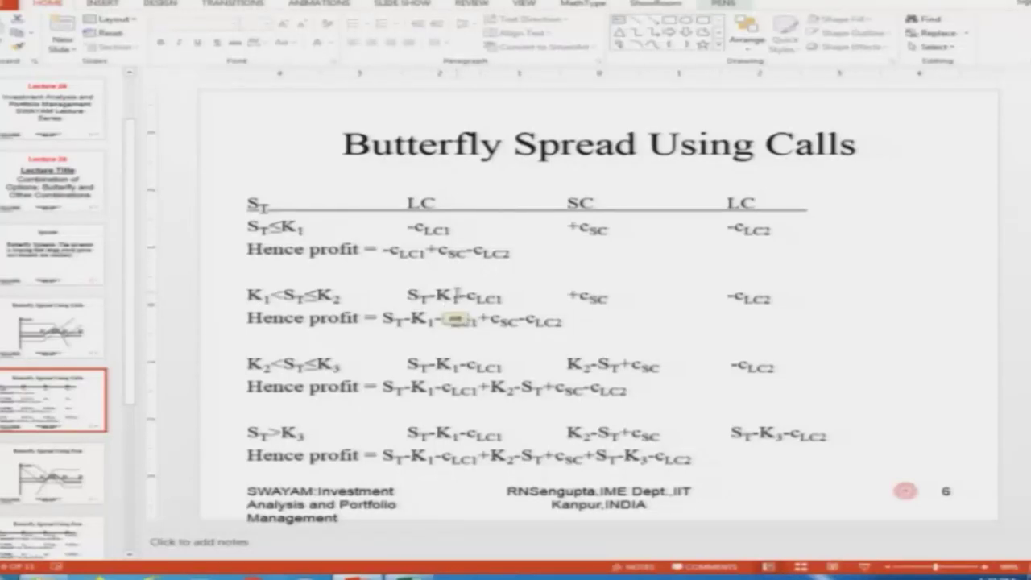
key(alt+Tab)
text(=A17-)
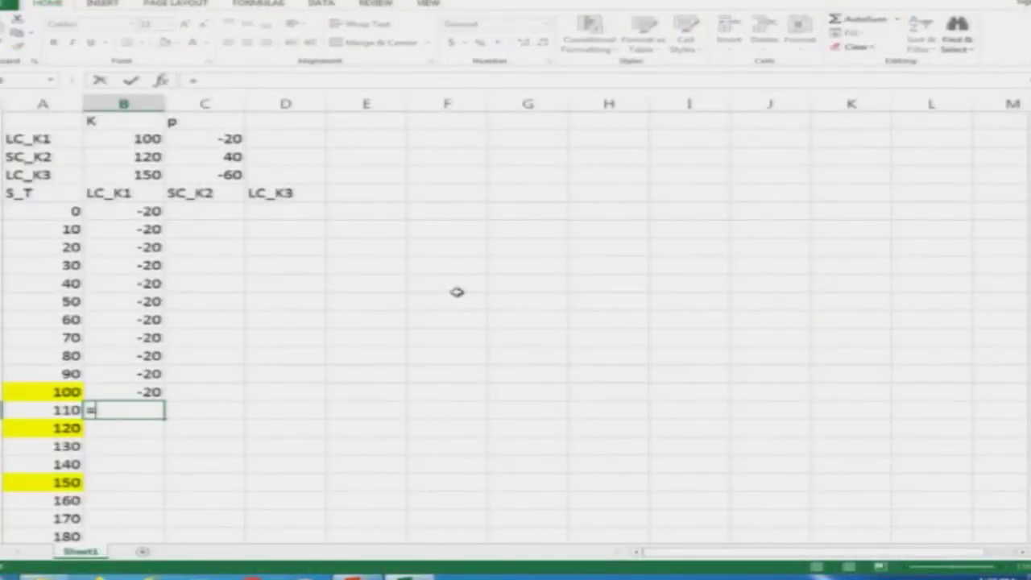
key(Up)
key(Up)
key(Up)
key(Up)
key(Up)
key(Up)
key(Up)
key(Up)
key(Up)
key(Up)
key(Up)
key(Up)
key(Up)
key(Up)
key(Up)
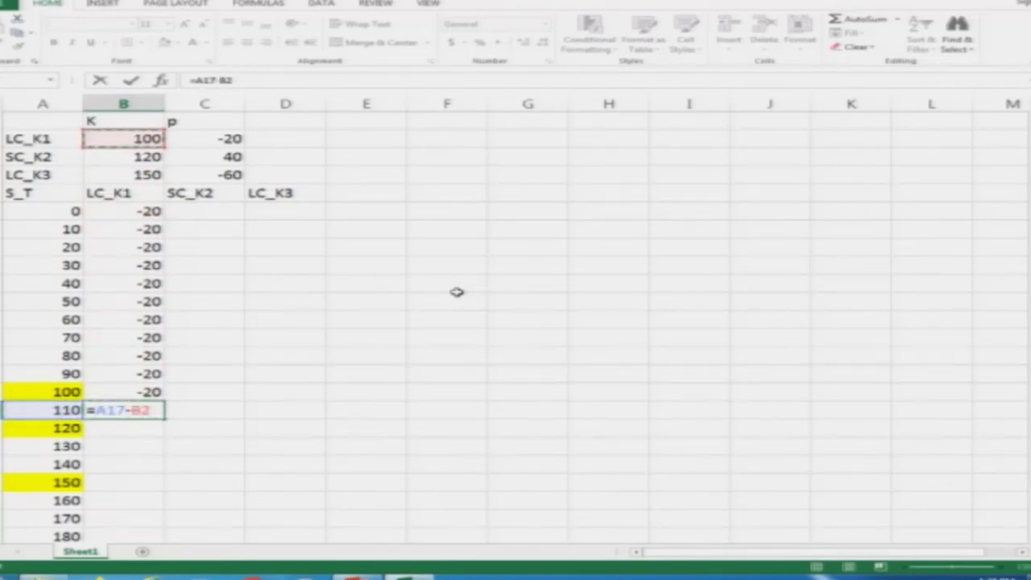
key(shift)
key(Up)
key(Up)
key(Up)
key(Up)
key(Up)
key(Up)
key(Up)
key(Up)
key(Up)
key(Up)
key(Up)
key(Up)
key(Up)
key(Up)
key(Up)
key(Up)
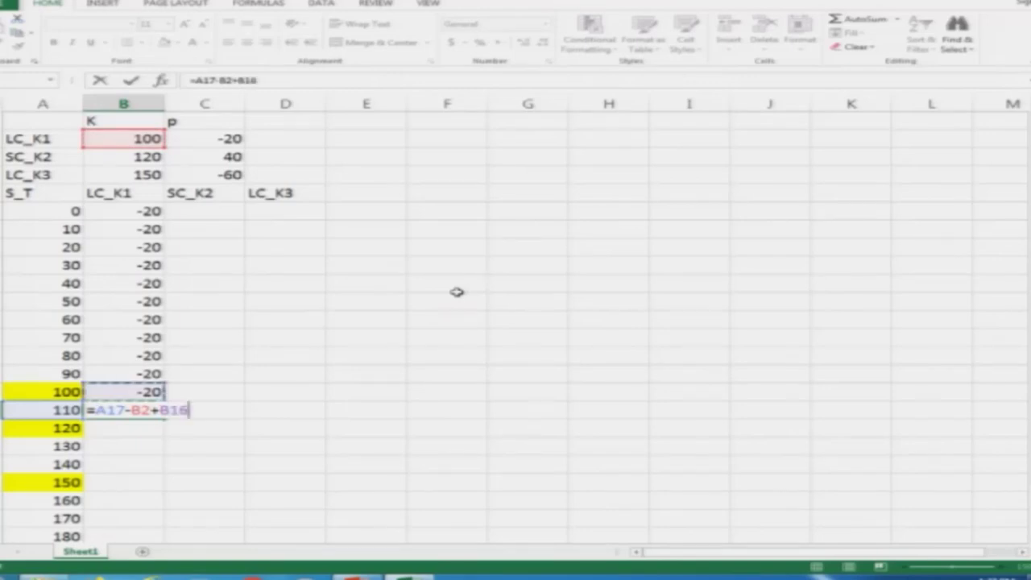
key(Down)
key(Right)
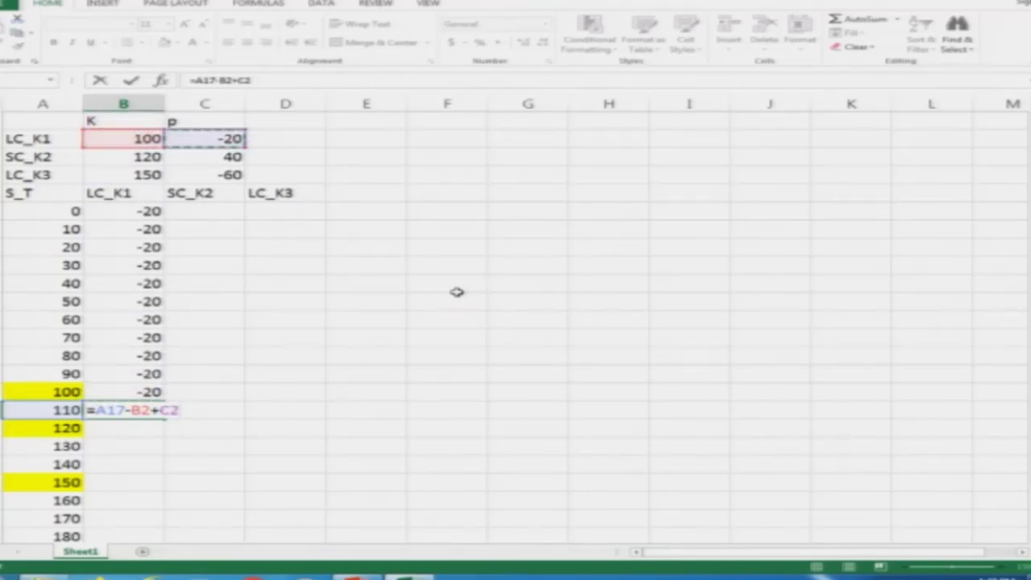
key(Return)
Make the strike and premium references in the B17 formula absolute, giving =A17-$B$2+$C$2.
key(Up)
key(F2)
key(Left)
key(Left)
key(Left)
key(Left)
key(shift)
text($)
key(Left)
key(Left)
text($)
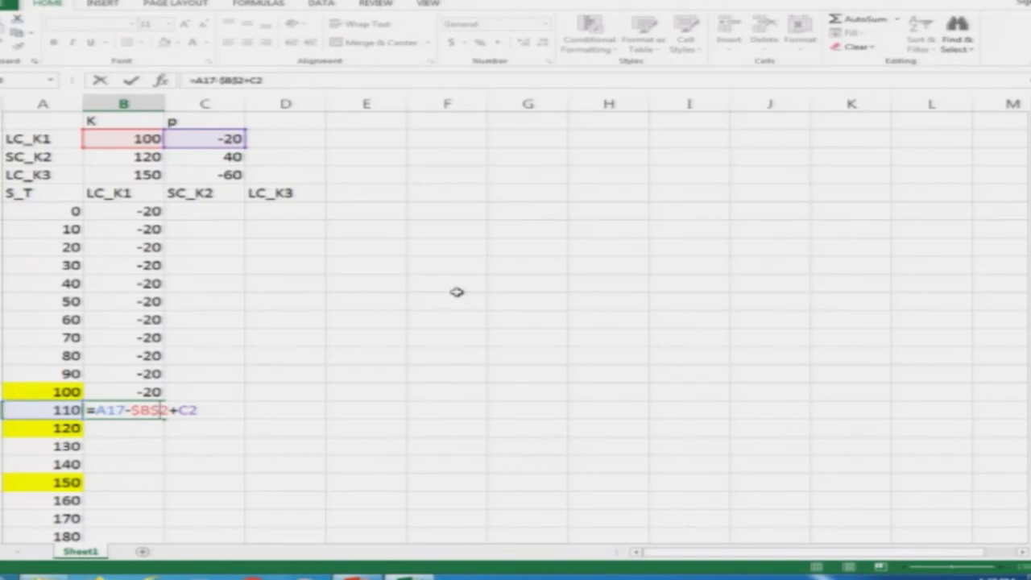
text($)
key(Right)
text($)
key(Return)
Enter the label p_LC_k1 in D2 beside the LC_K1 premium.
key(Up)
key(Up)
key(Up)
key(Up)
key(Up)
key(Up)
key(Up)
key(Up)
key(Up)
key(Up)
key(Up)
key(Up)
key(Up)
key(Up)
key(Up)
key(Up)
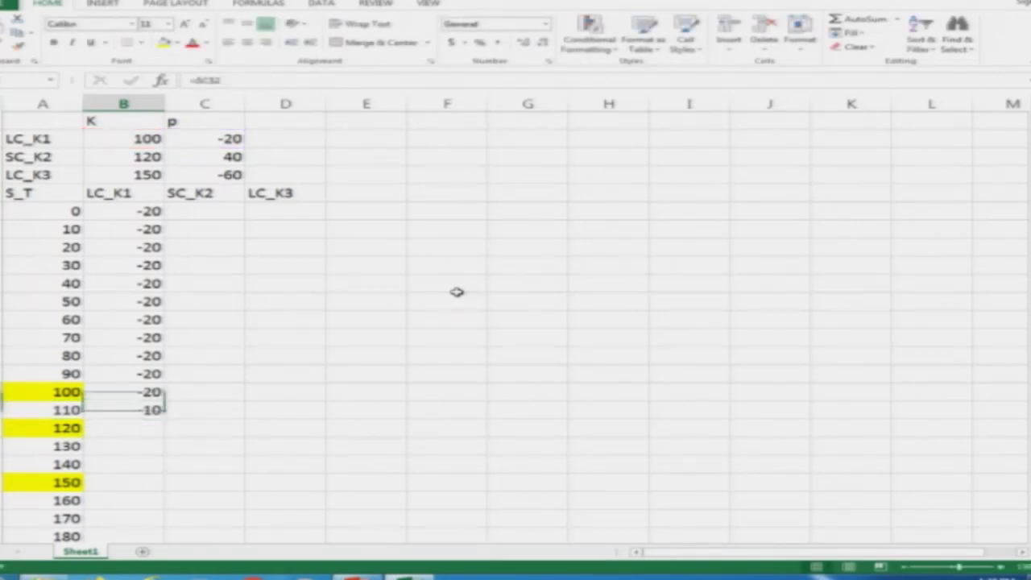
key(Right)
key(Right)
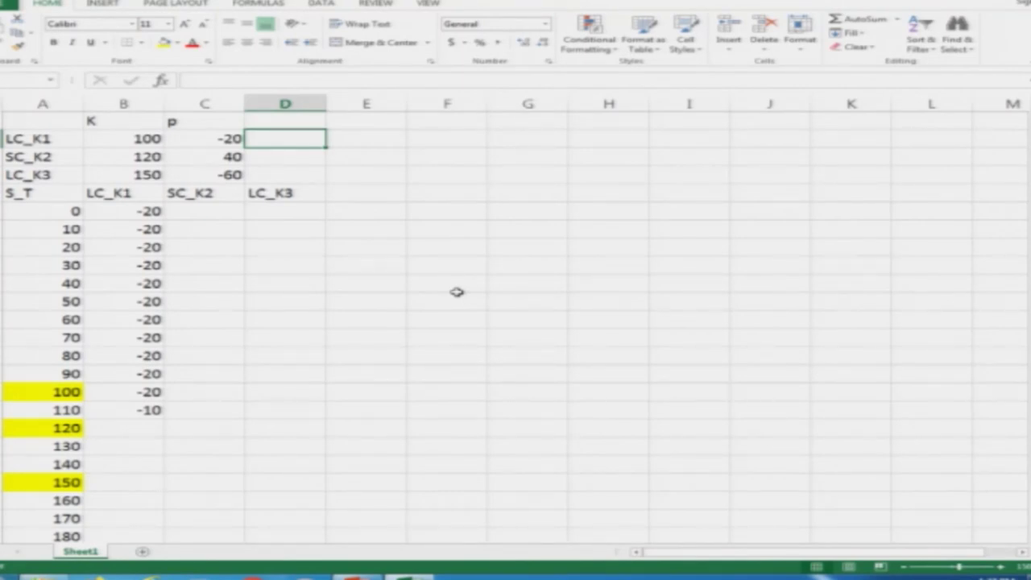
text(p_L)
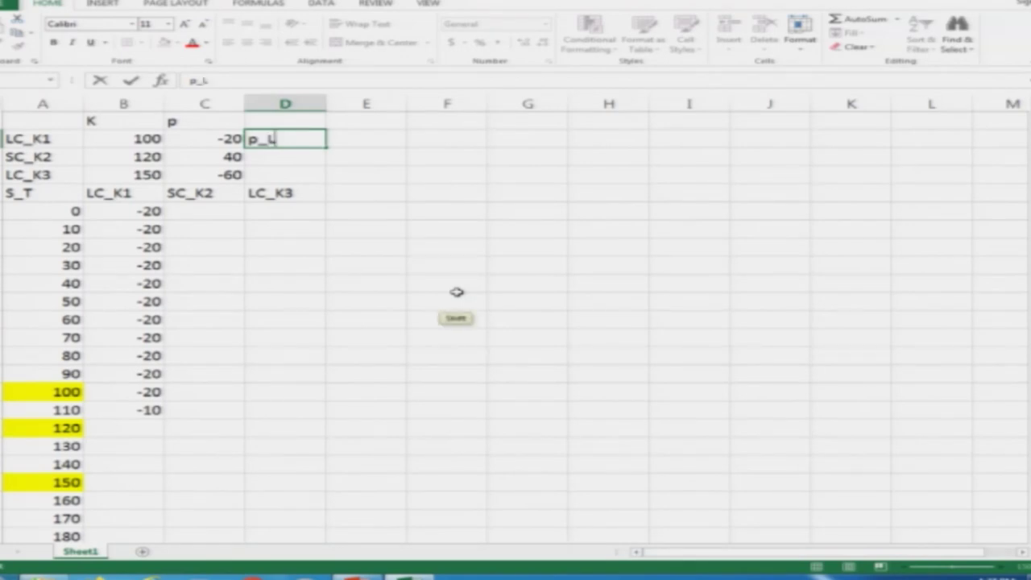
text(C_k)
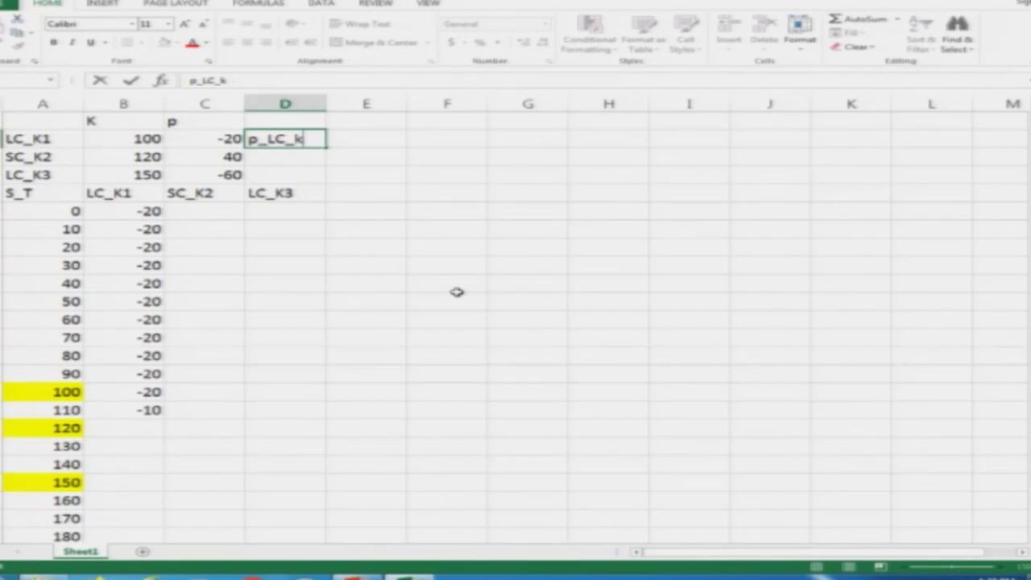
text(1)
key(Return)
Copy the D2 label into D3 and edit the copy to read p_SC_K2.
key(Up)
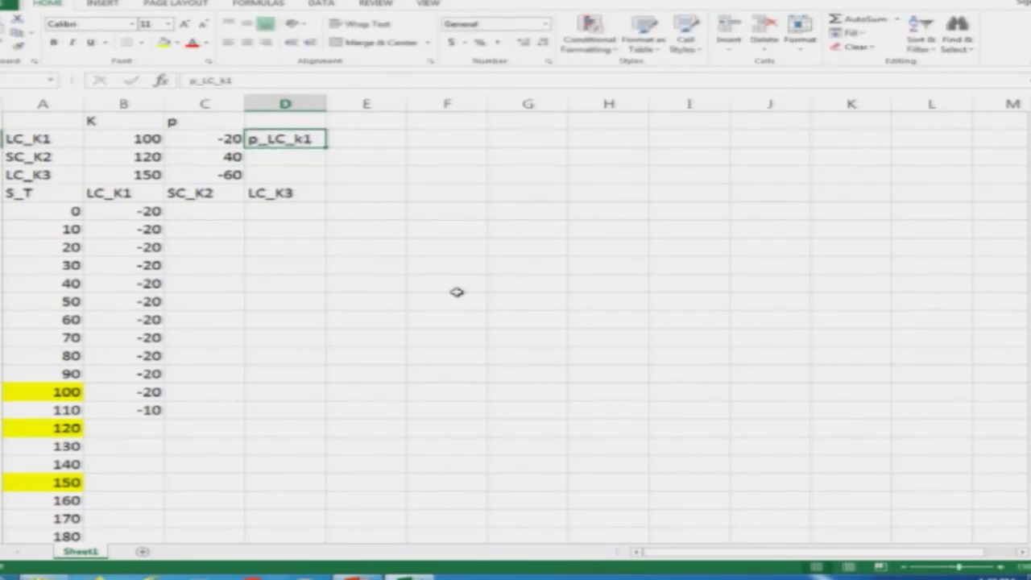
key(ctrl+c)
key(Down)
key(ctrl+v)
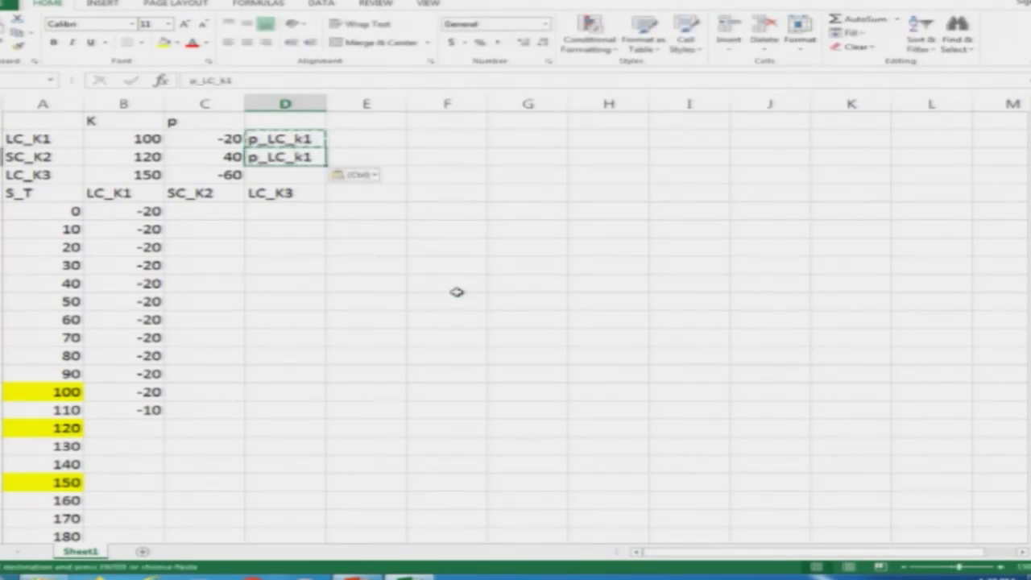
key(F2)
key(Left)
key(Left)
key(Left)
key(Left)
key(Left)
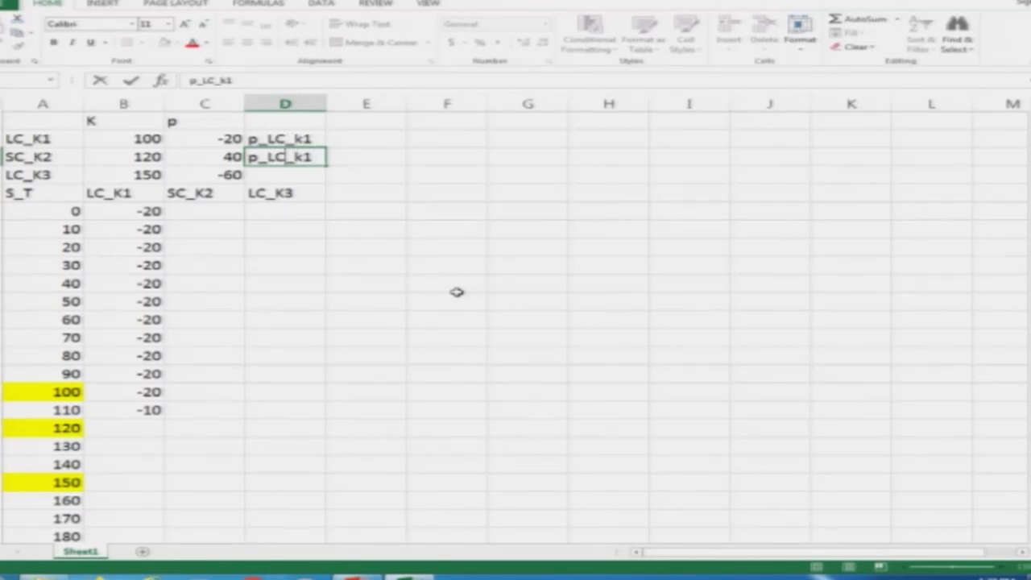
key(shift+Right)
key(shift+Right)
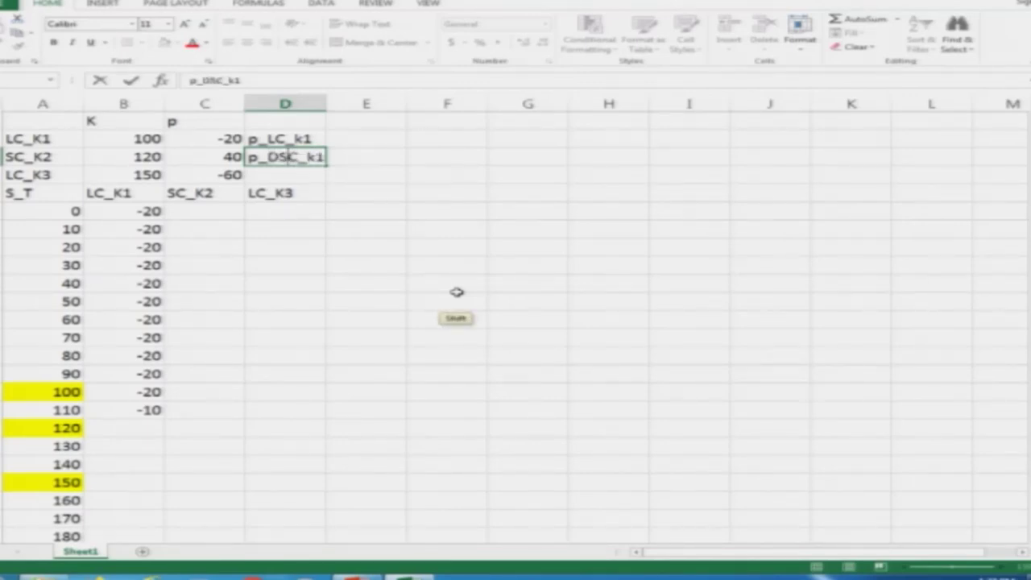
text(SC)
key(Right)
key(Right)
key(shift+Right)
text(2)
key(Left)
key(shift+Left)
text(K)
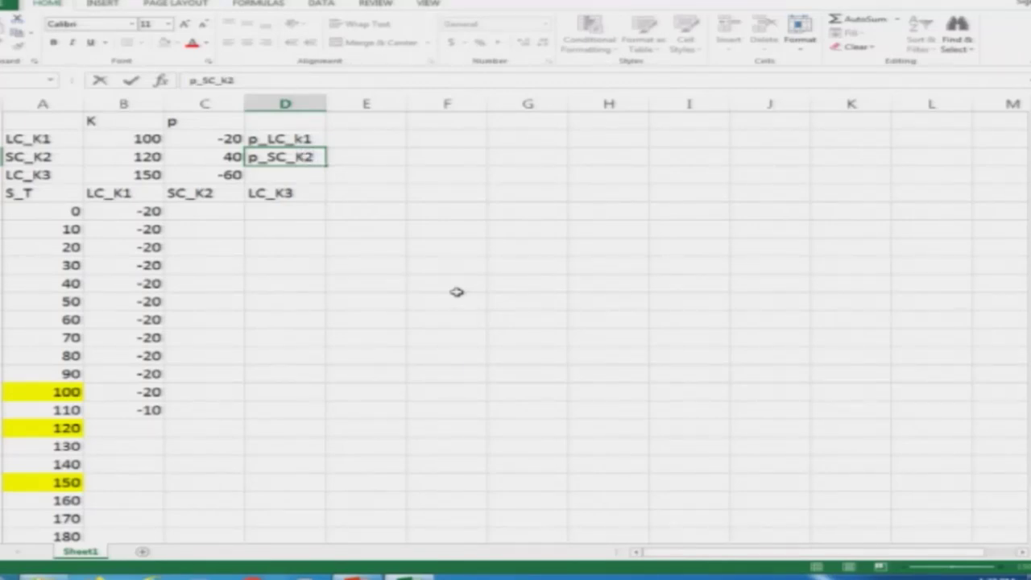
key(Return)
Capitalize the k in the D2 label so it reads p_LC_K1.
key(Up)
key(Up)
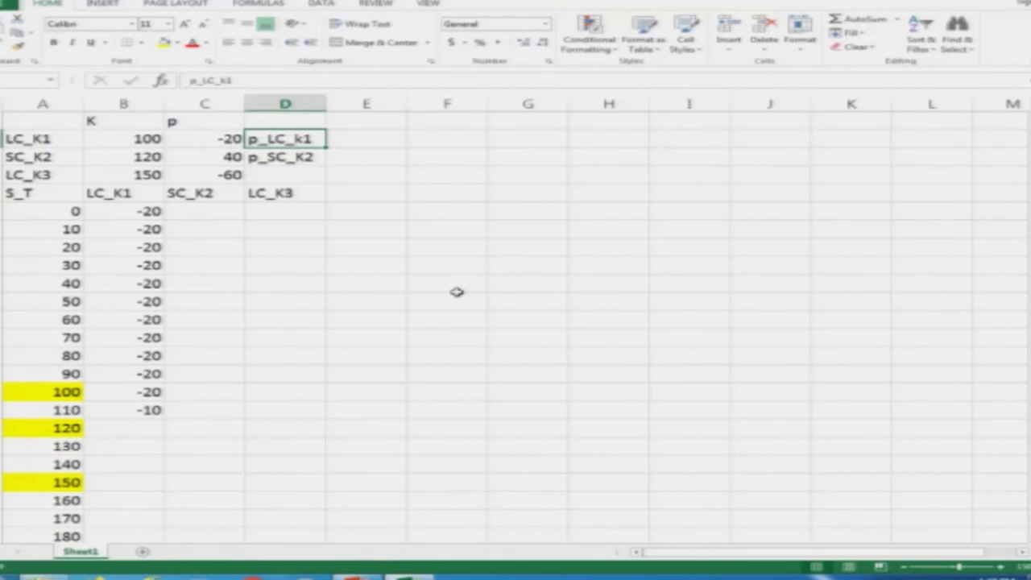
key(F2)
key(Left)
key(Left)
key(shift+Right)
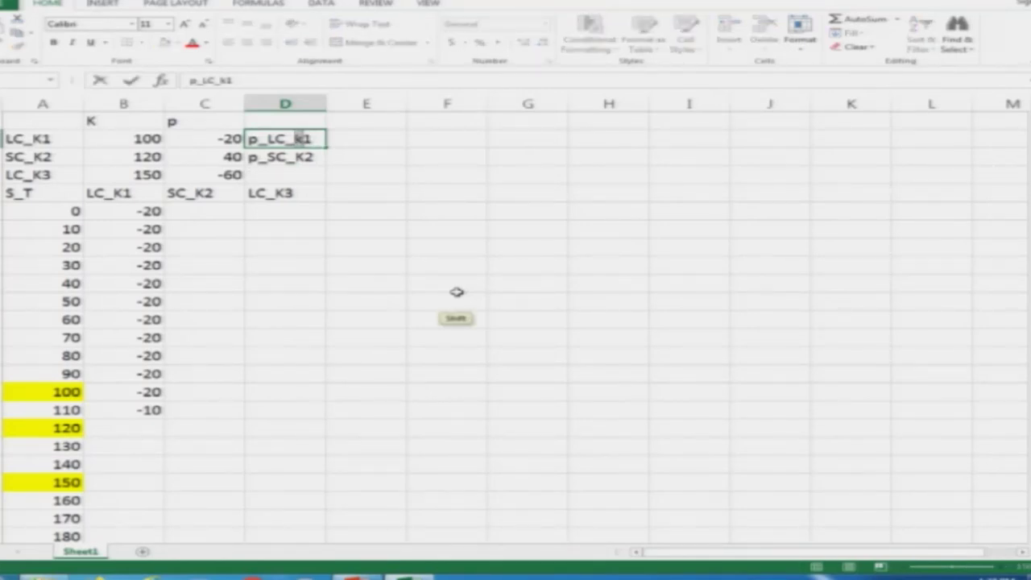
text(K)
key(Return)
Copy the D3 label into D4 and edit the copy to read p_LC_K3.
key(ctrl+c)
key(Down)
key(ctrl+v)
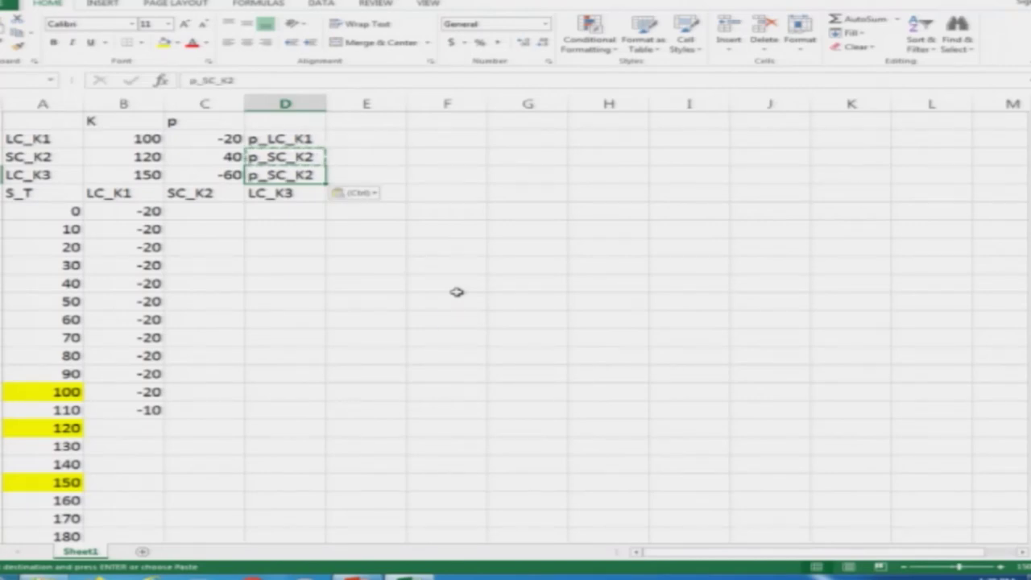
key(F2)
key(Left)
key(Left)
key(Left)
key(shift+Left)
key(shift+Left)
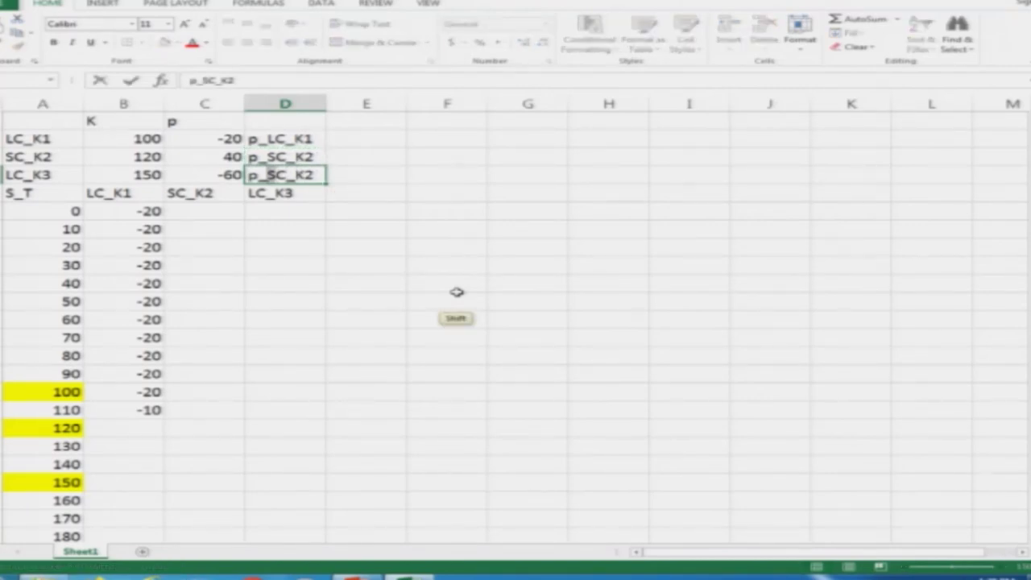
text(L)
key(Right)
key(Right)
key(Right)
key(shift+Right)
text(3)
key(Return)
Copy the LC_K1 payoff formula from B17 into B18:B26, covering S_T values 120 to 200.
key(Up)
key(Up)
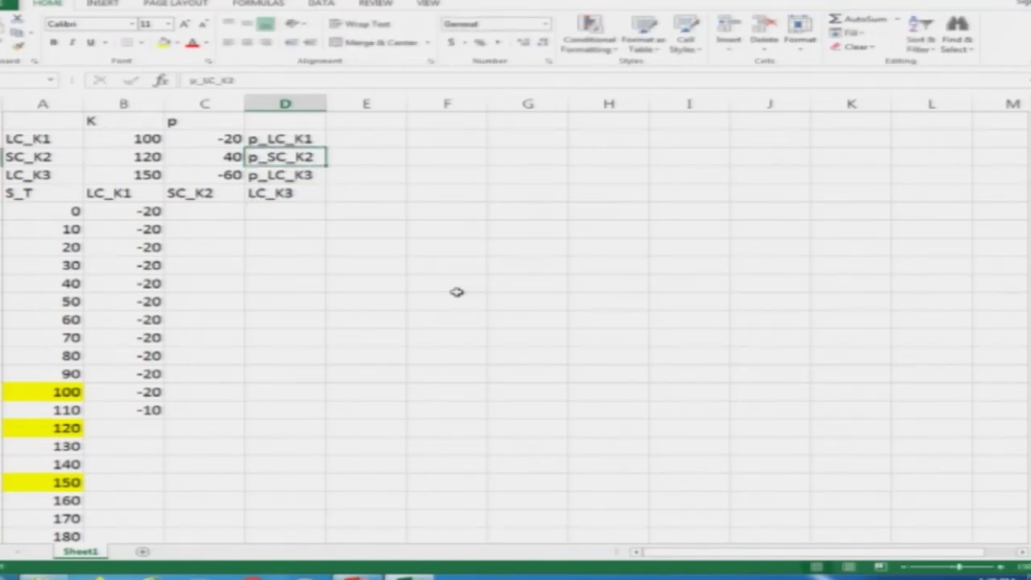
key(Down)
key(Down)
key(Down)
key(Down)
key(Down)
key(Down)
key(Down)
key(Down)
key(Down)
key(Down)
key(Down)
key(Down)
key(Down)
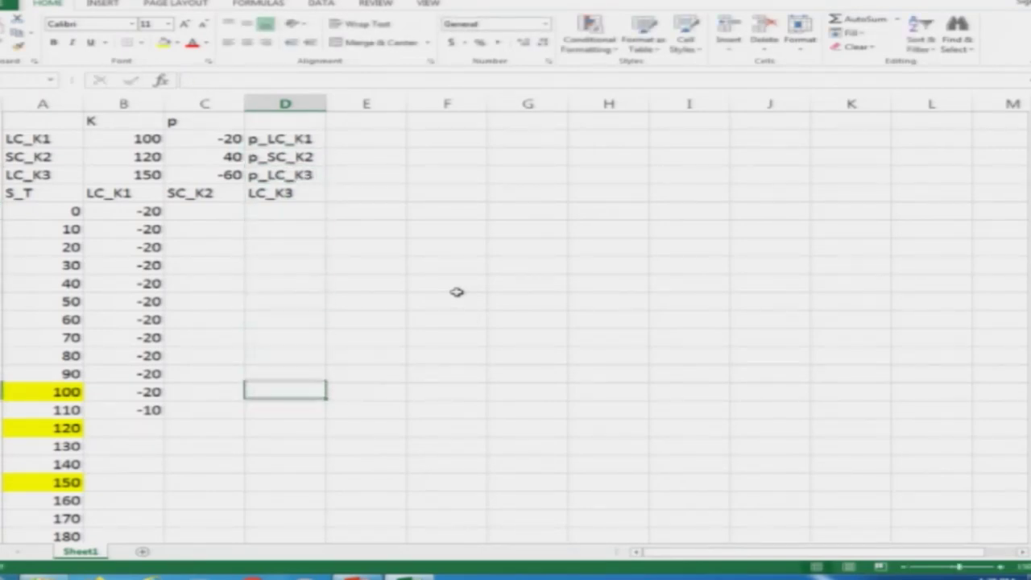
key(Left)
key(Left)
key(Down)
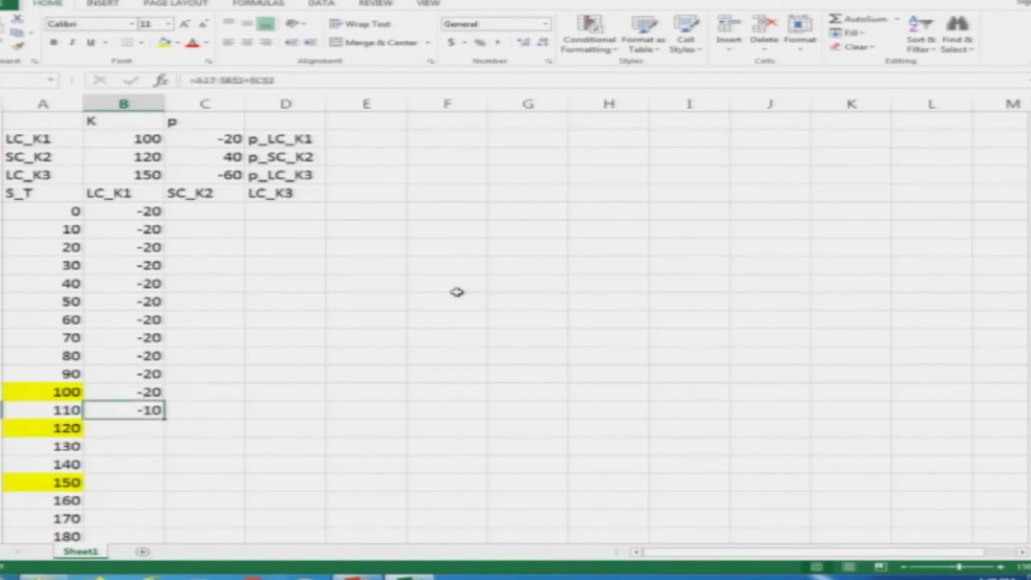
key(F2)
key(Escape)
key(ctrl+c)
key(Down)
key(shift+Down)
key(shift+Down)
key(shift+Down)
key(shift+Down)
key(shift+Down)
key(shift+Down)
key(shift+Down)
key(shift+Down)
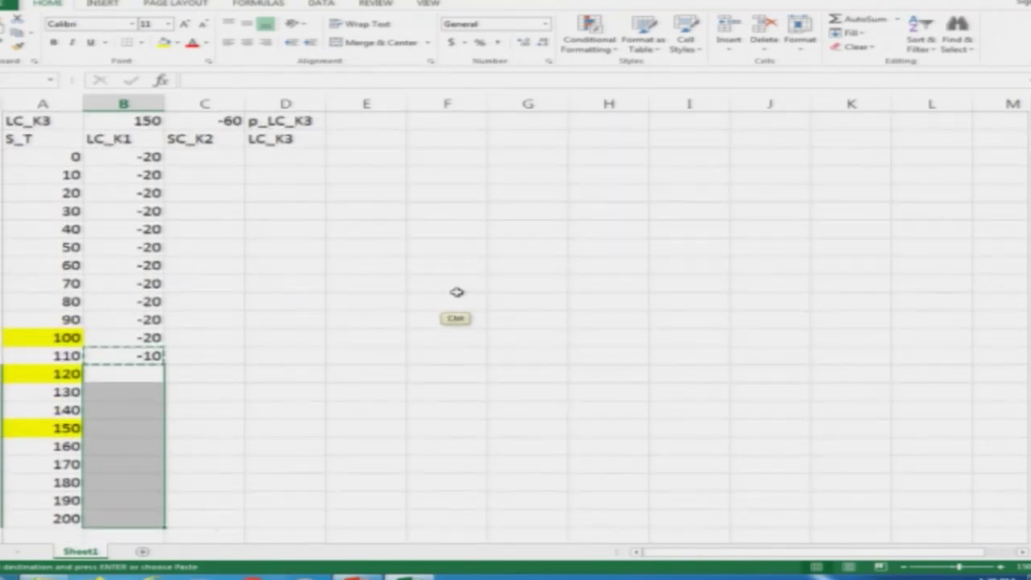
key(Return)
Check the butterfly spread slide in PowerPoint, return to Excel and enter =C3 in C6 as the SC_K2 payoff at S_T 0.
key(Up)
key(Up)
key(Up)
key(Up)
key(Up)
key(Up)
key(Up)
key(Up)
key(Up)
key(Up)
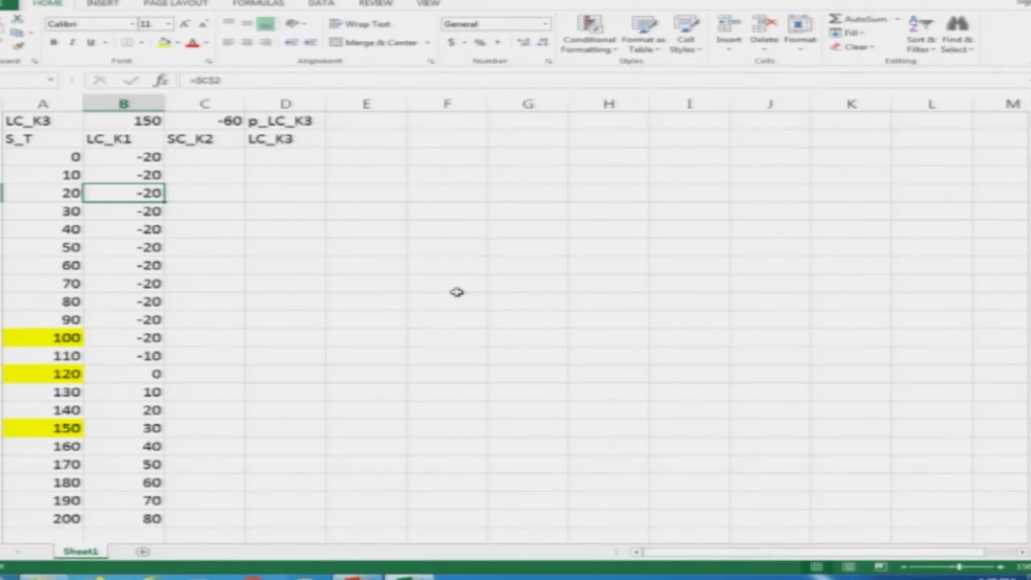
key(Up)
key(Up)
key(Up)
key(Up)
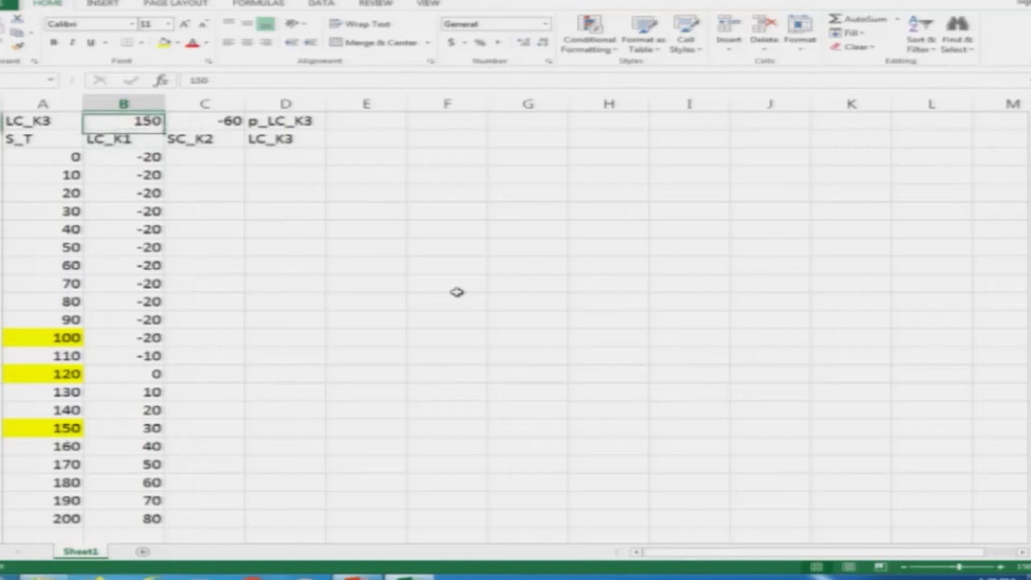
key(Up)
key(Up)
key(Down)
key(Down)
key(Down)
key(Down)
key(Right)
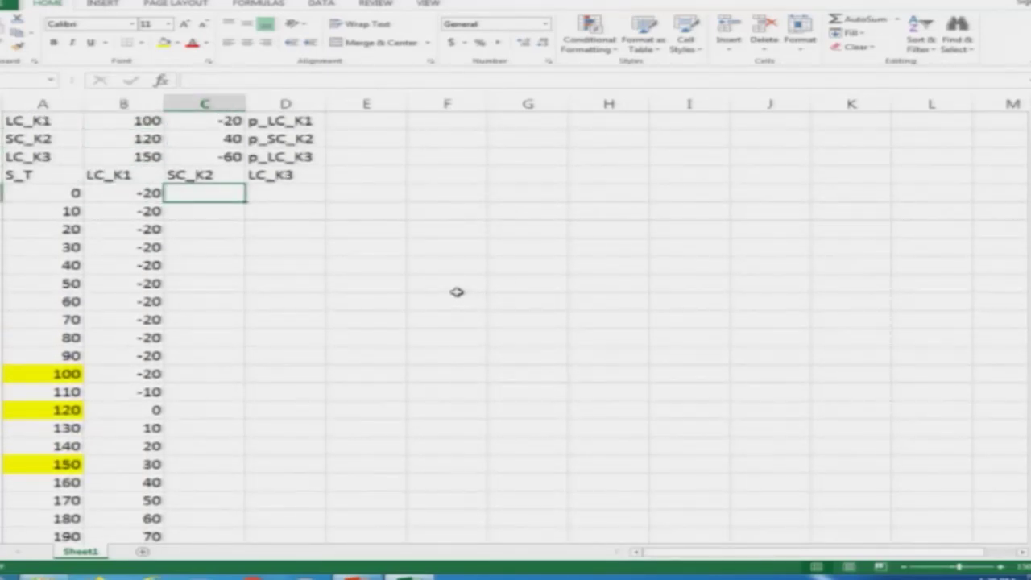
key(alt+Tab)
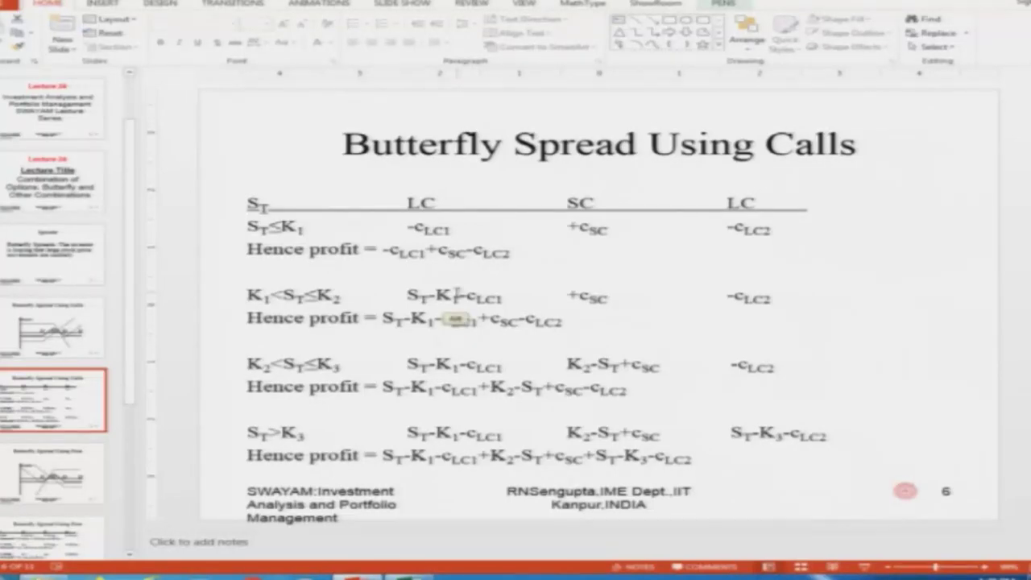
key(alt+Tab)
text(=)
key(Up)
key(Up)
key(Up)
key(Return)
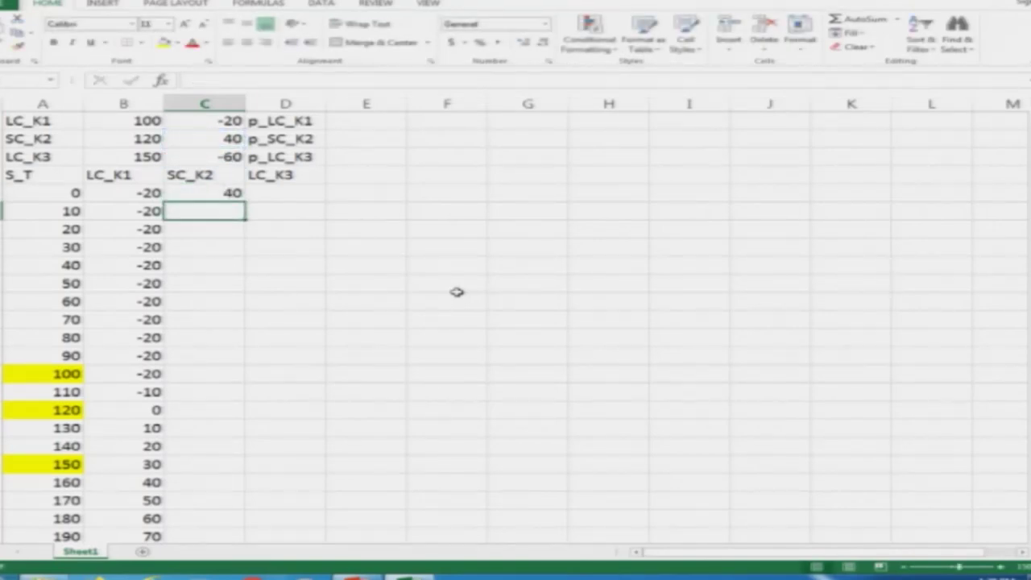
key(F2)
key(Escape)
Make the premium reference in C6 absolute so the formula reads =$C$3.
key(Up)
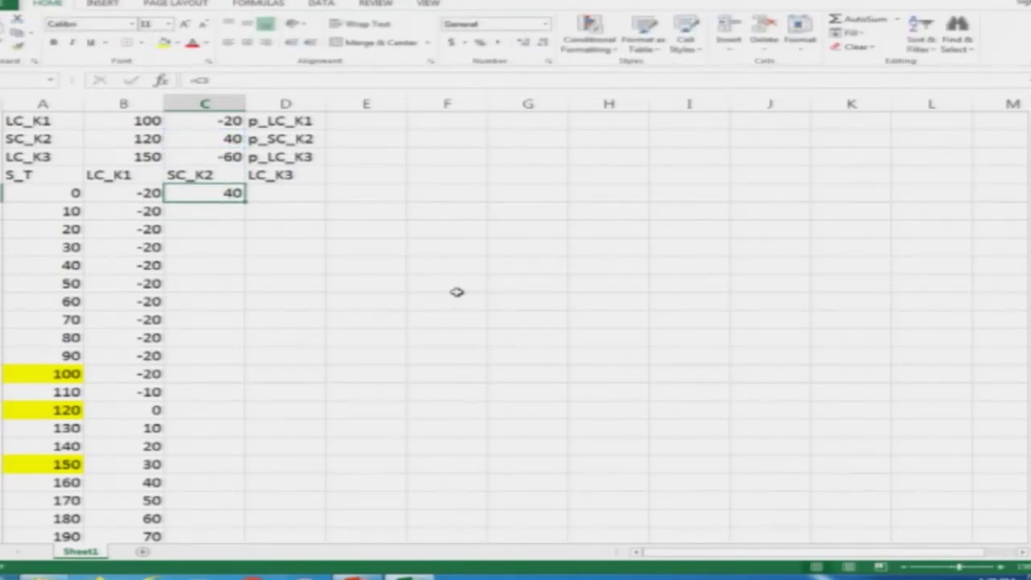
key(F2)
key(Left)
key(Left)
key(shift+End)
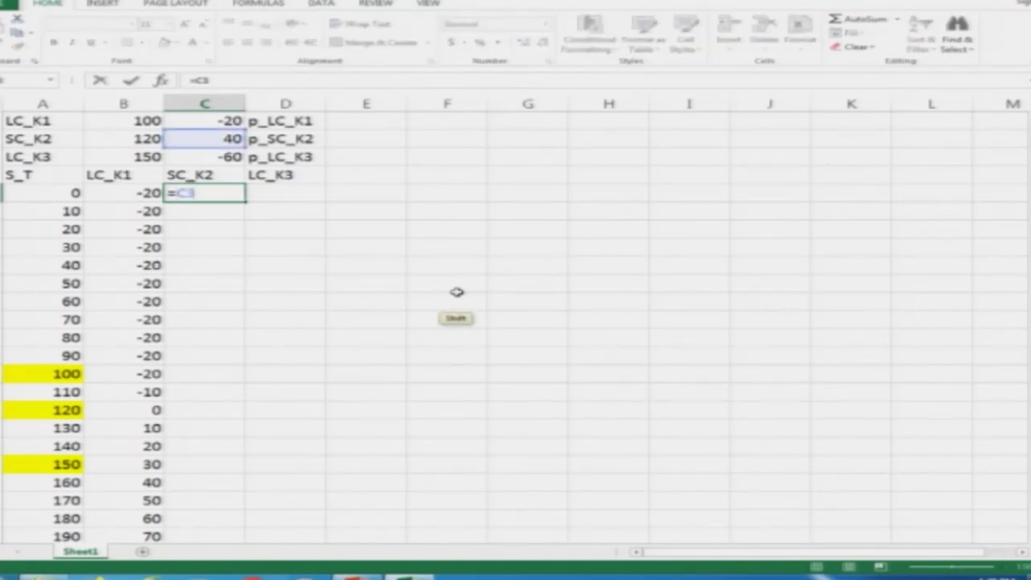
key(F4)
key(Return)
Copy the SC_K2 formula from C6 into C7:C18, covering S_T values 10 to 120.
key(Up)
key(ctrl+c)
key(Down)
key(shift+Down)
key(shift+Down)
key(shift+Down)
key(shift+Down)
key(shift+Down)
key(shift+Down)
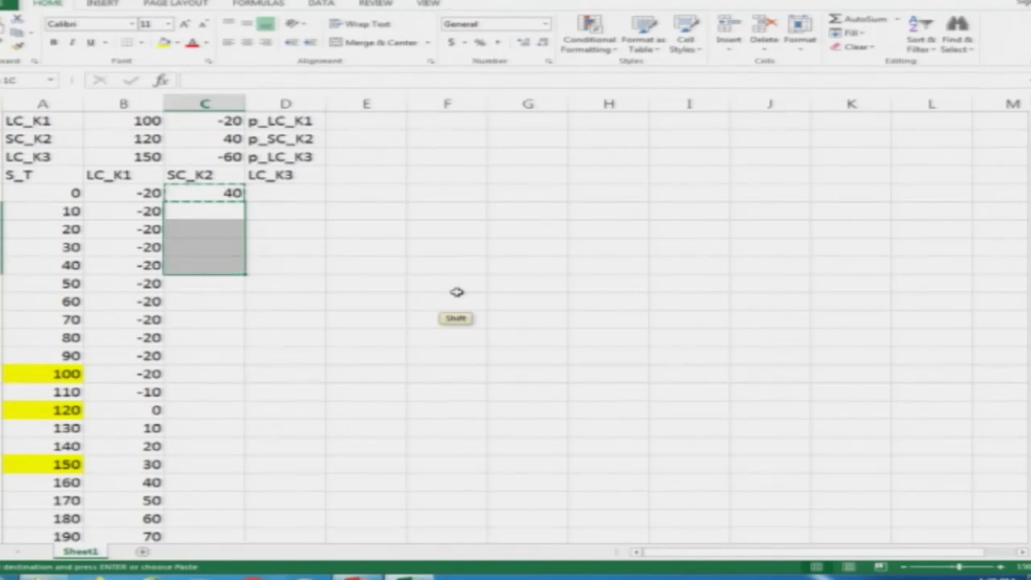
key(shift+Down)
key(shift+Down)
key(shift+Down)
key(shift+Down)
key(shift+Down)
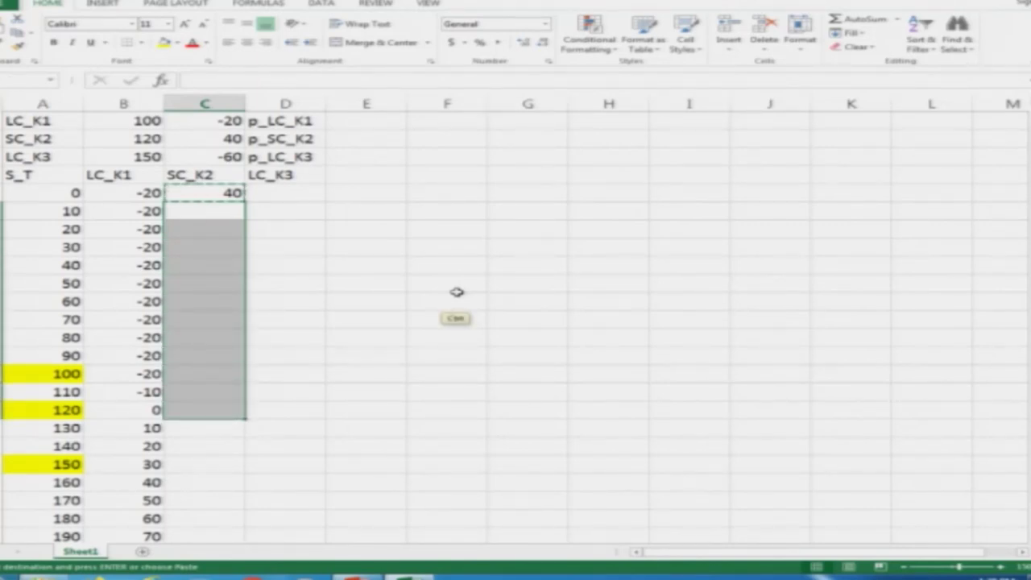
key(ctrl+v)
key(Escape)
Consult the SC payoff on the PowerPoint slide, return to Excel and enter =B3-A19+C3 in C19 for S_T 130.
key(Down)
key(Down)
key(Down)
key(Down)
key(Down)
key(Down)
key(Down)
key(Down)
key(Down)
key(Down)
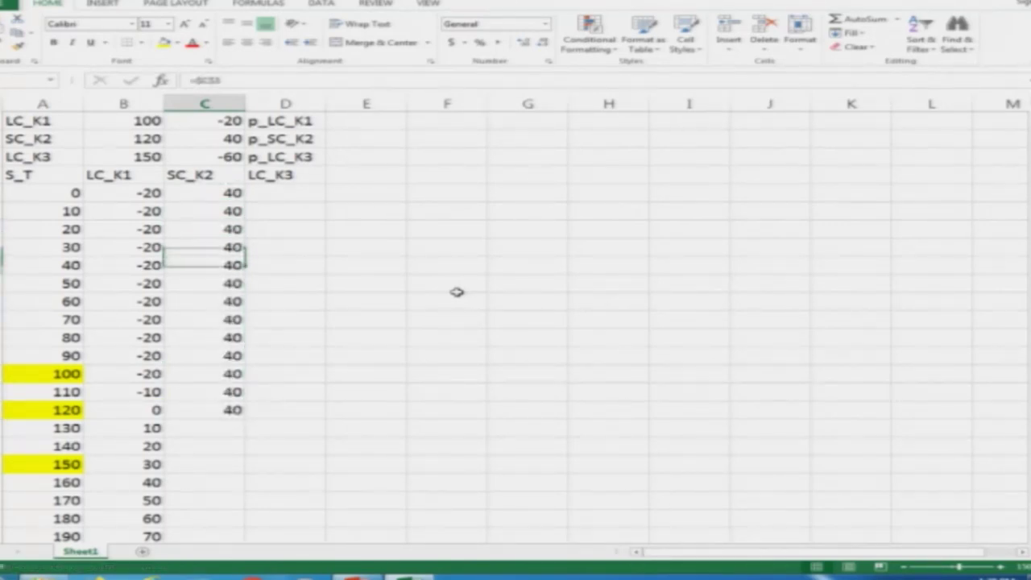
key(Down)
key(Down)
key(alt+Tab)
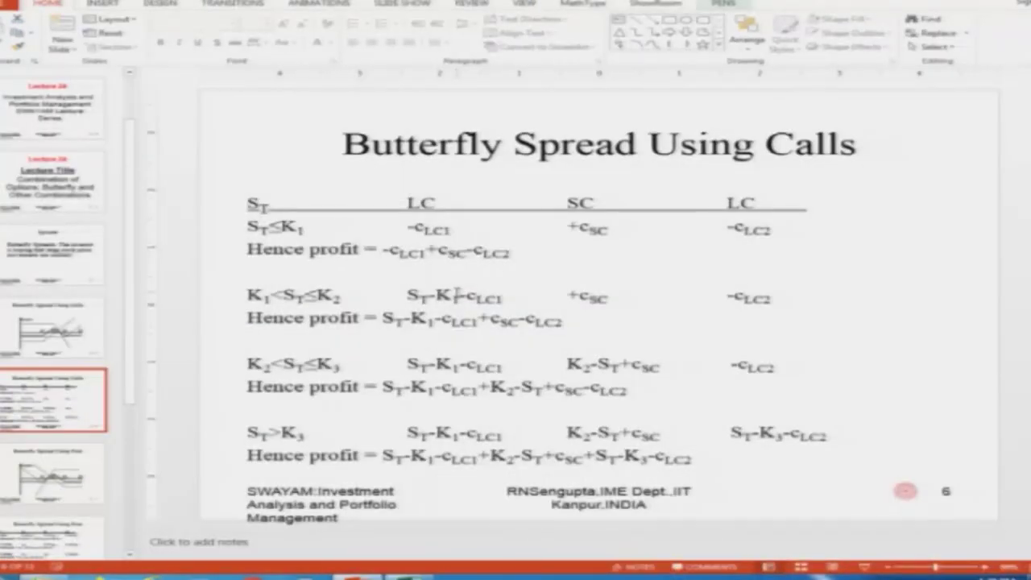
key(alt+Tab)
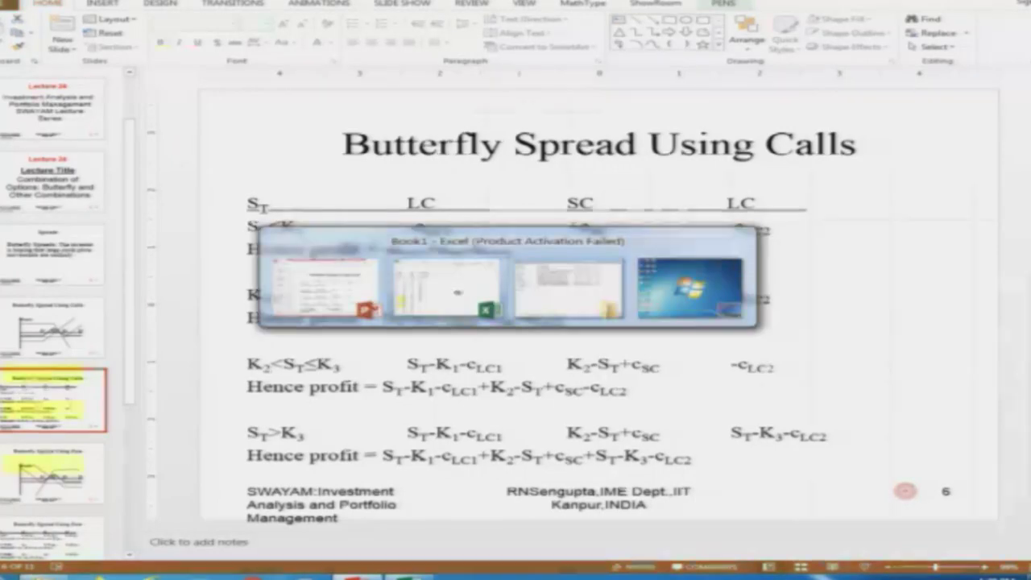
text(=)
key(Up)
key(Up)
key(Up)
key(Up)
key(Up)
key(Up)
key(Up)
key(Up)
key(Up)
key(Up)
key(Up)
key(Up)
key(Up)
key(Up)
key(Up)
key(Up)
key(Up)
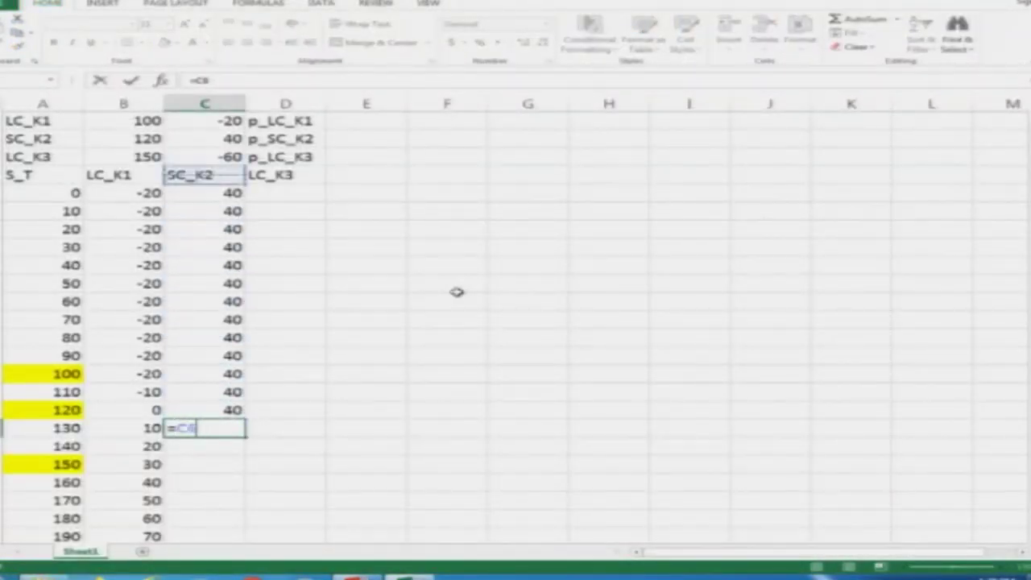
key(Down)
key(Left)
text(-)
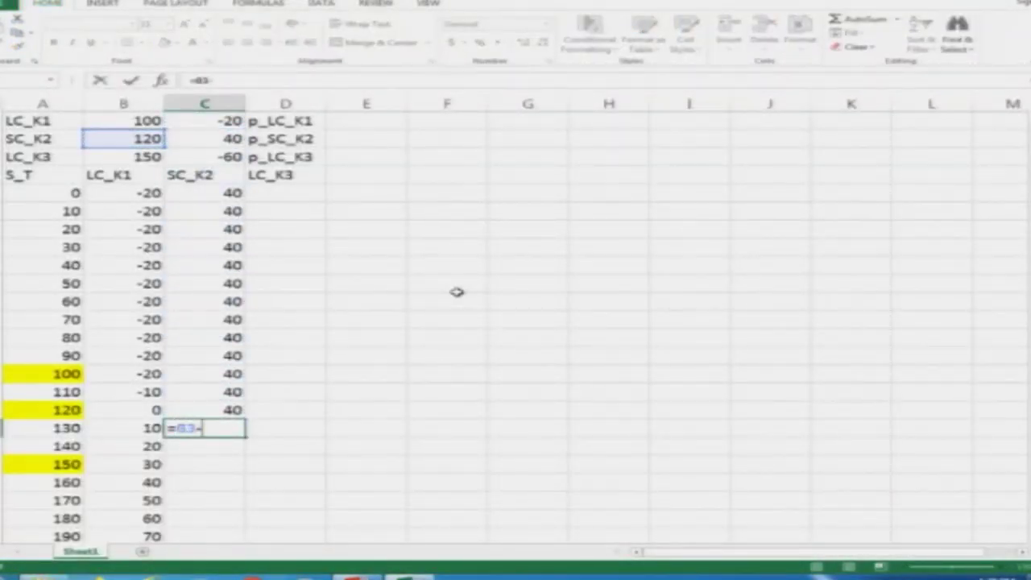
key(Left)
key(Left)
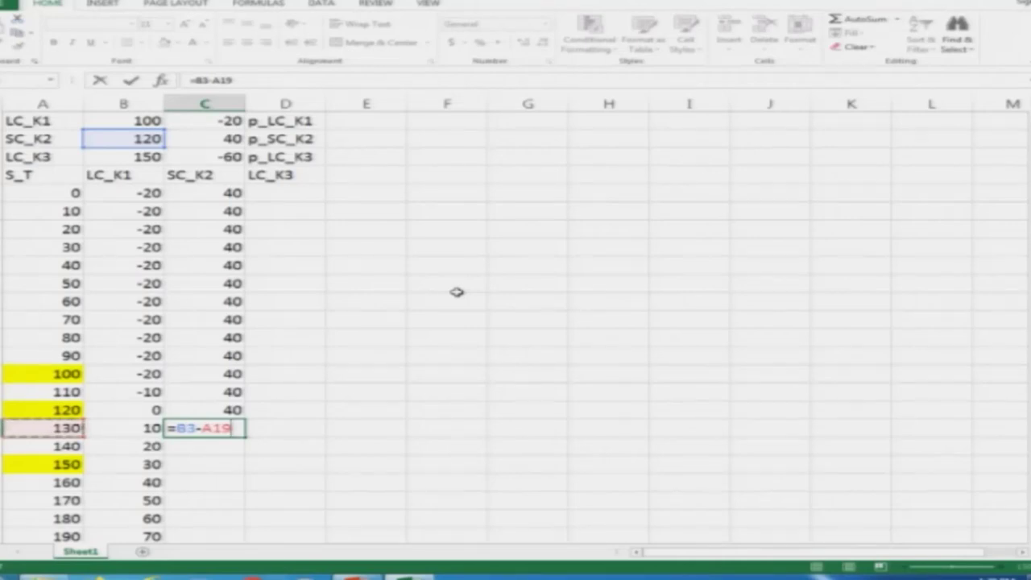
text(+)
key(Up)
key(Up)
key(Up)
key(Up)
key(Up)
key(Up)
key(Up)
key(Up)
key(Up)
key(Up)
key(Up)
key(Up)
key(Up)
key(Up)
key(Up)
key(Up)
key(Up)
key(Return)
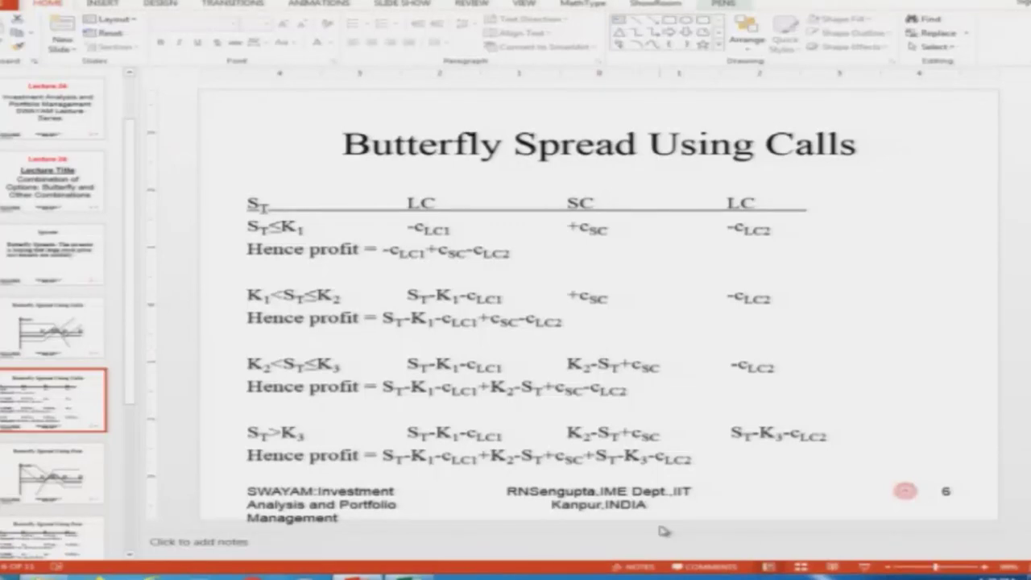
Show the PowerPoint slide full screen and circle both K2-ST+cSC payoffs in green pen.
click(865, 567)
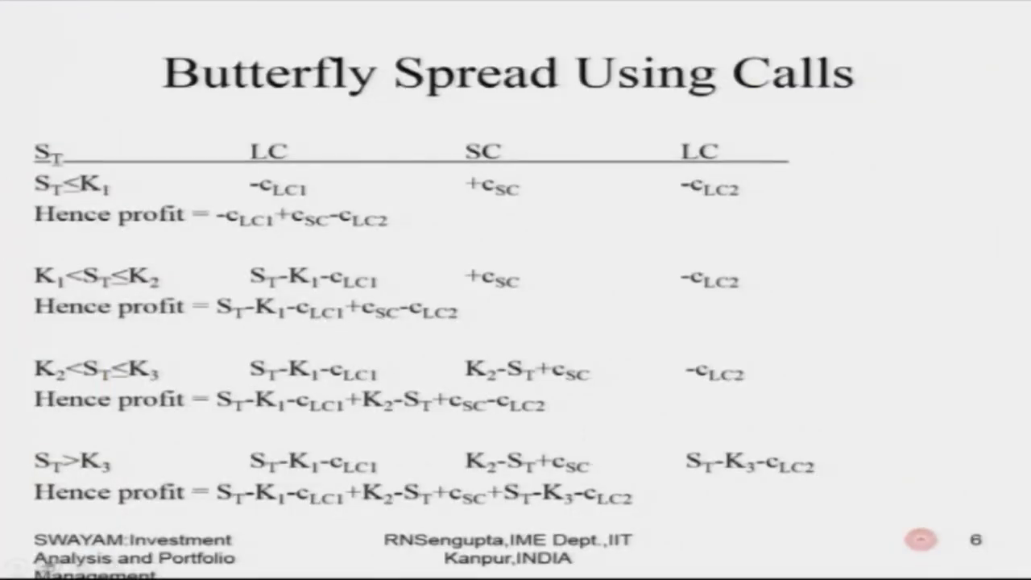
click(47, 562)
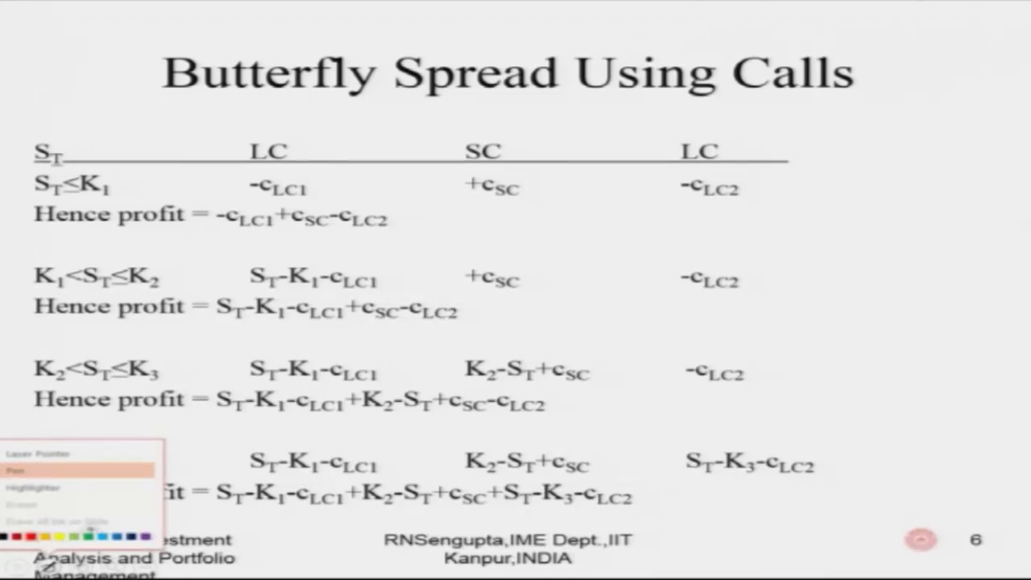
click(87, 534)
mouse_move(583, 350)
mouse_down()
mouse_move(562, 346)
mouse_move(463, 382)
mouse_move(583, 389)
mouse_move(586, 354)
mouse_up()
mouse_move(583, 444)
mouse_down()
mouse_move(483, 437)
mouse_move(525, 480)
mouse_move(593, 446)
mouse_up()
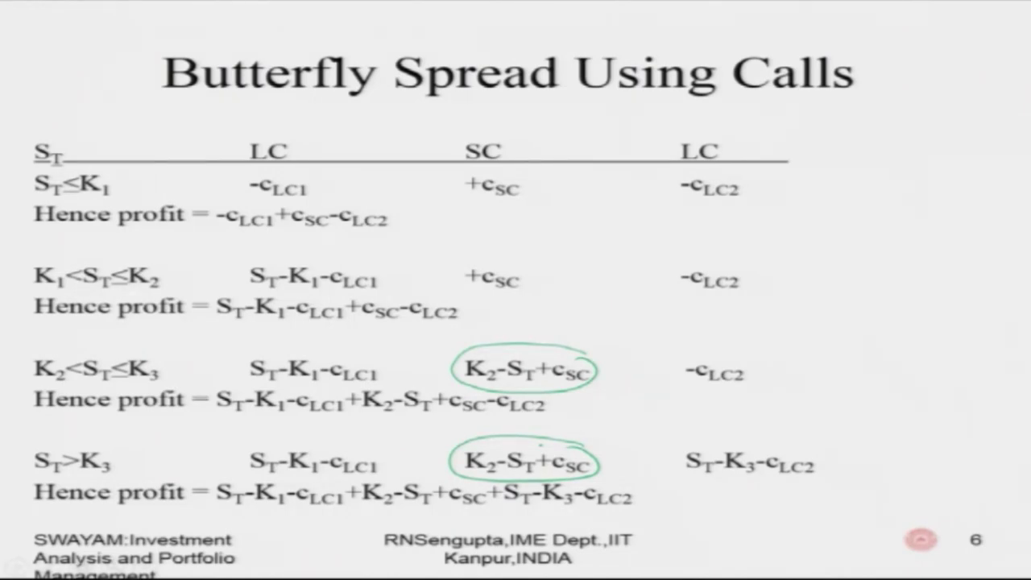
key(Escape)
Switch back to Excel and make the strike and premium references in C19 absolute so it reads =$B$3-A19+$C$3.
key(alt+Tab)
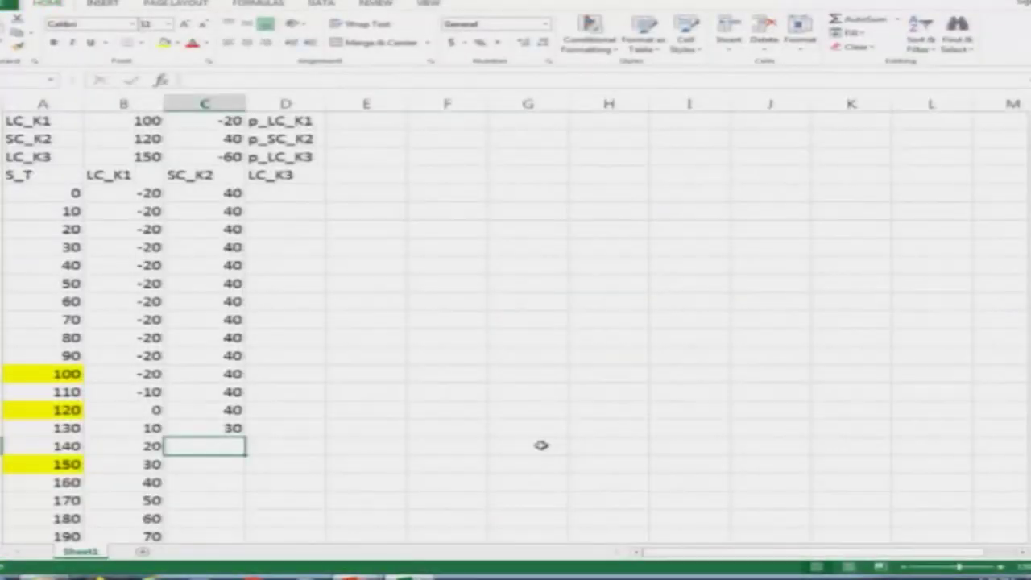
key(alt+Tab)
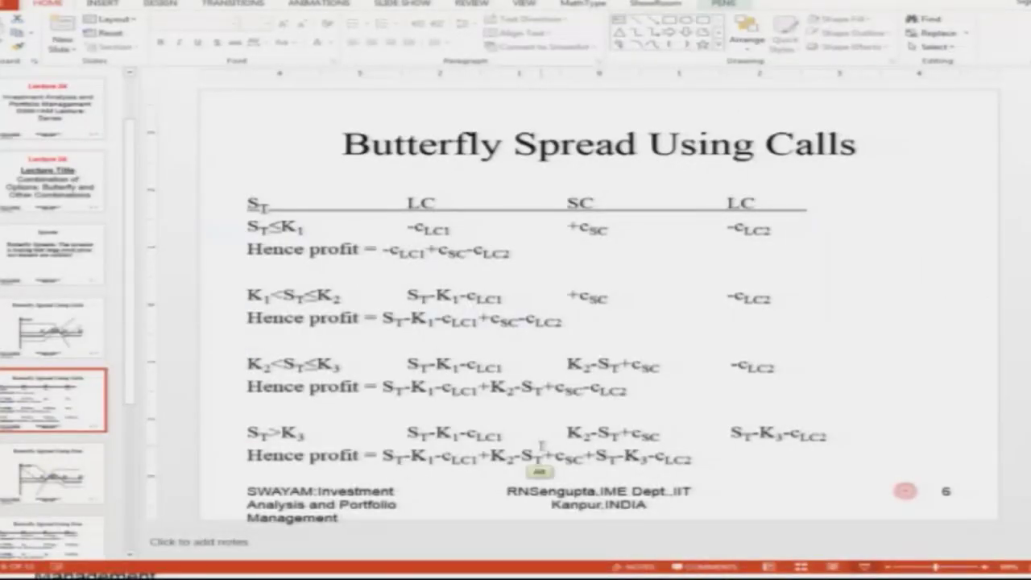
key(alt+Tab)
key(Up)
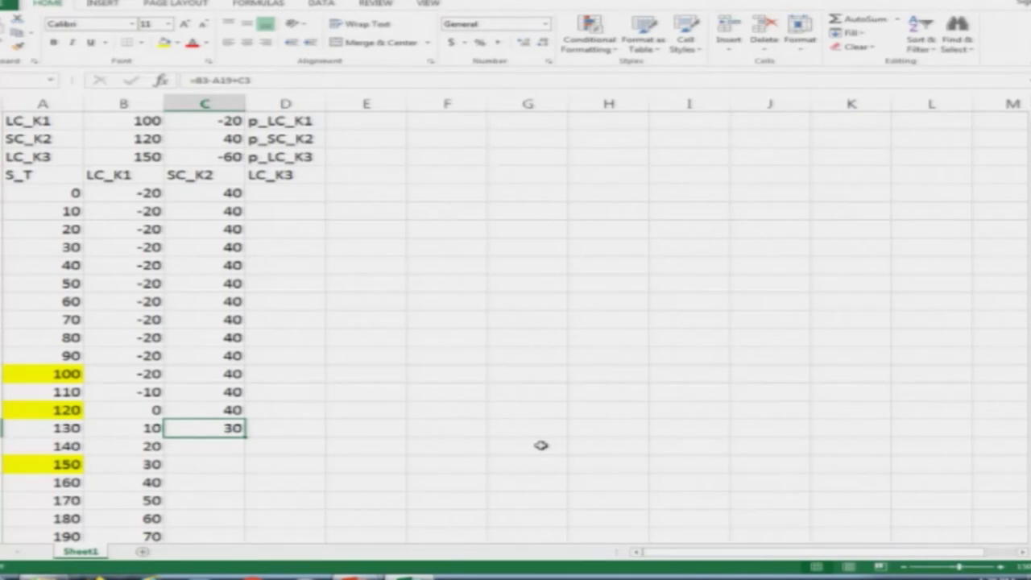
key(F2)
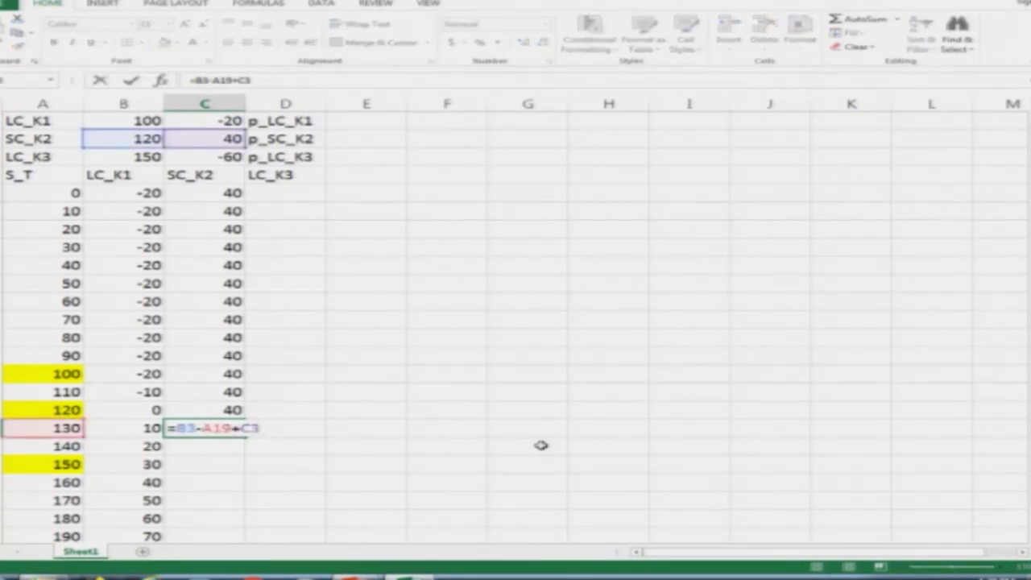
key(Left)
key(Left)
key(Left)
key(Left)
key(Left)
key(Left)
key(Left)
key(Left)
key(Left)
text($)
key(Right)
text($)
key(Right)
key(Right)
key(Right)
key(Right)
key(Right)
key(Right)
text($)
key(Right)
text($)
key(Return)
Copy the SC_K2 formula from C19 into C20:C26, covering S_T values 140 to 200.
key(Up)
key(ctrl+c)
key(Down)
key(shift+Down)
key(shift+Down)
key(shift+Down)
key(shift+Down)
key(shift+Down)
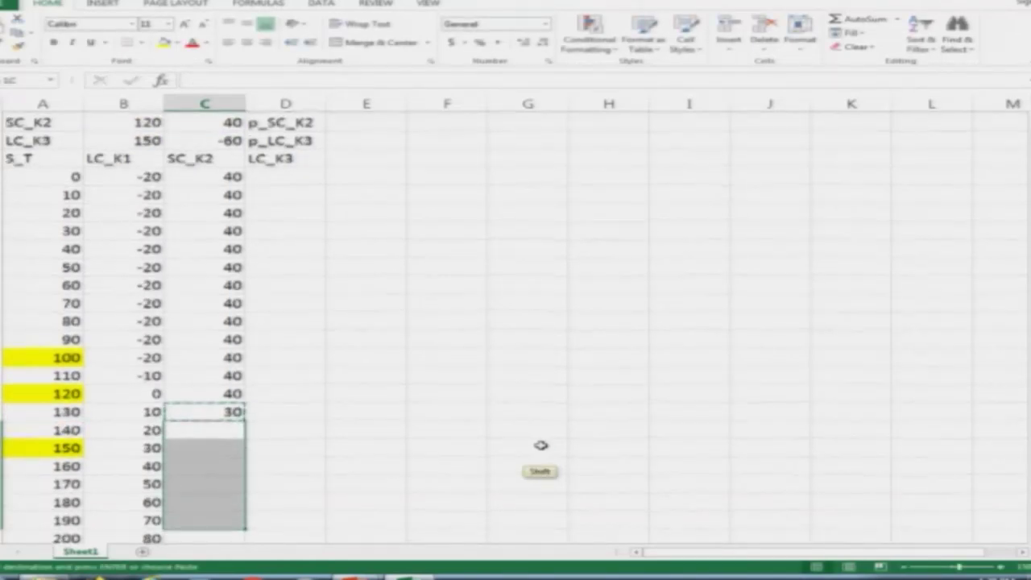
key(shift+Down)
key(ctrl+v)
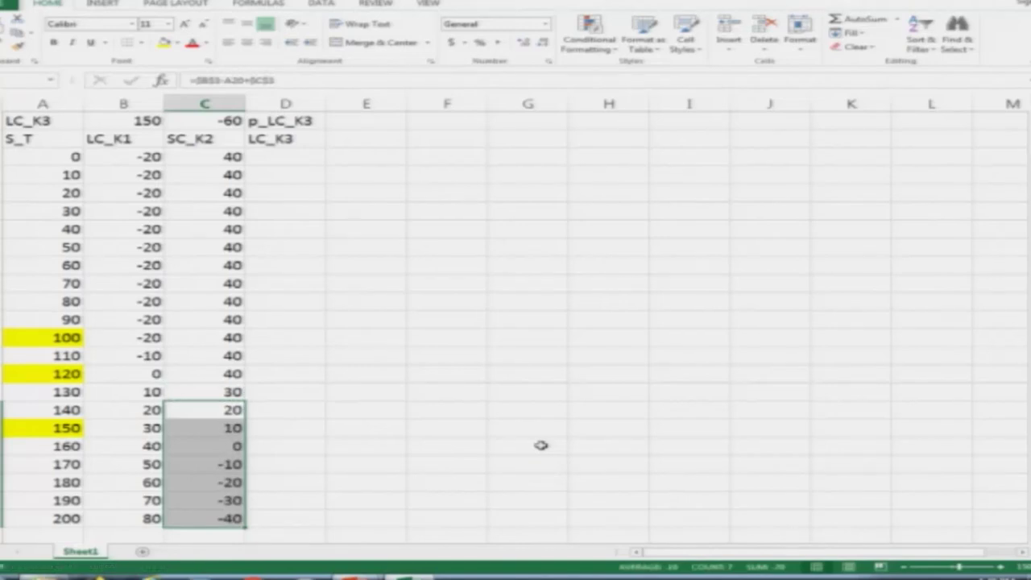
Switch to PowerPoint and show the butterfly spread profit diagram on slide 5 full screen.
key(alt)
key(alt+Tab)
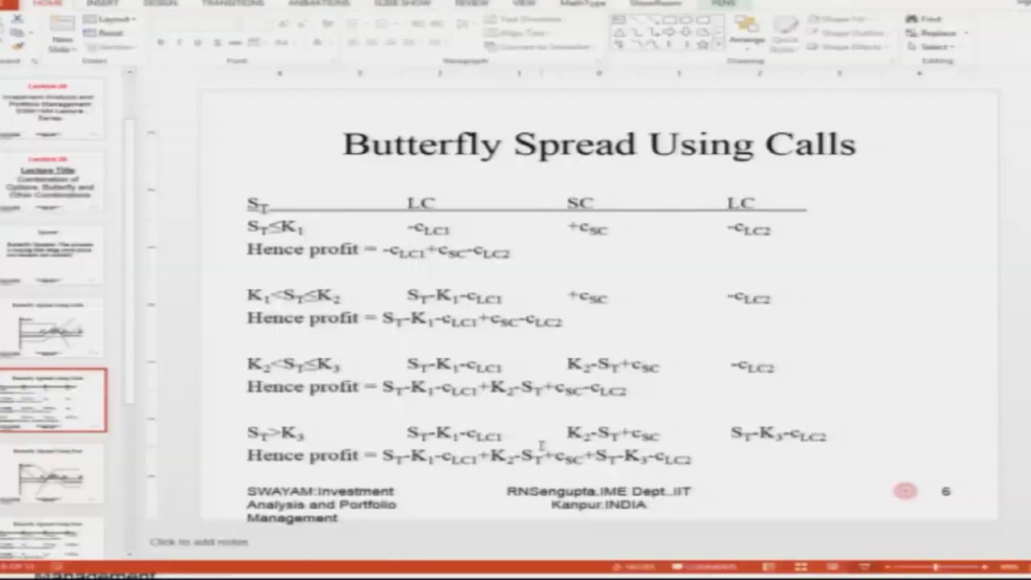
key(Page_Up)
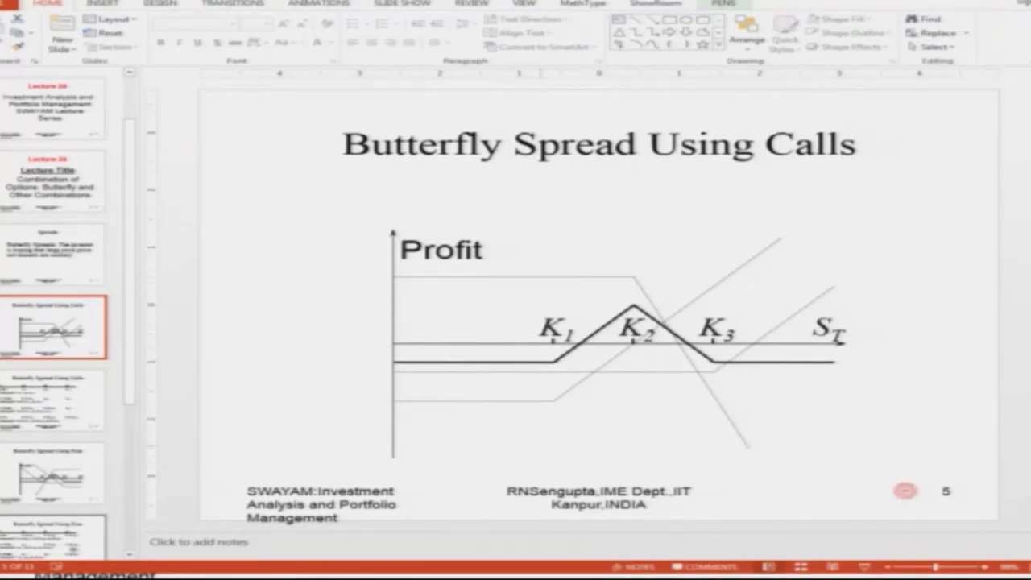
key(alt+Tab)
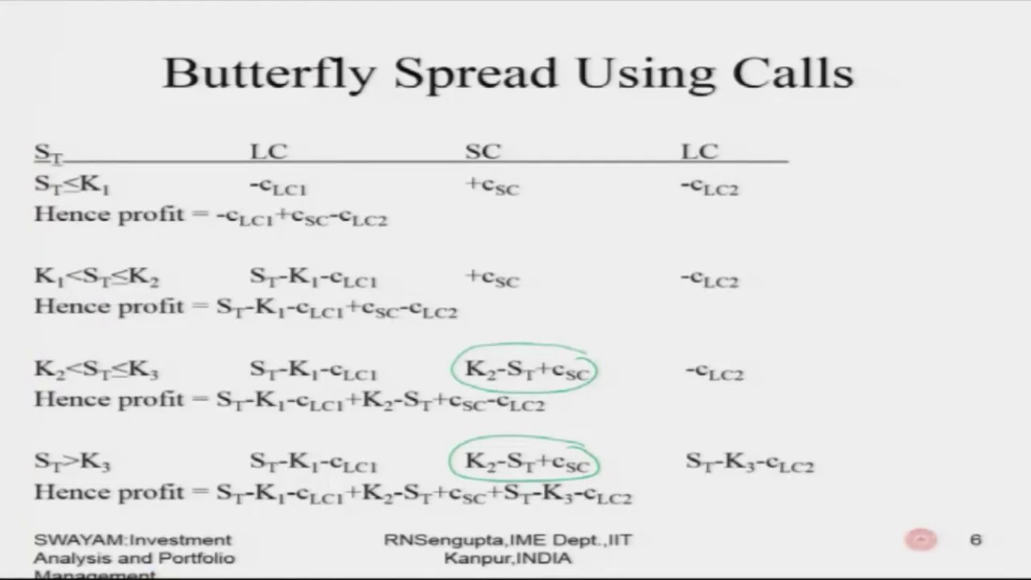
key(Page_Up)
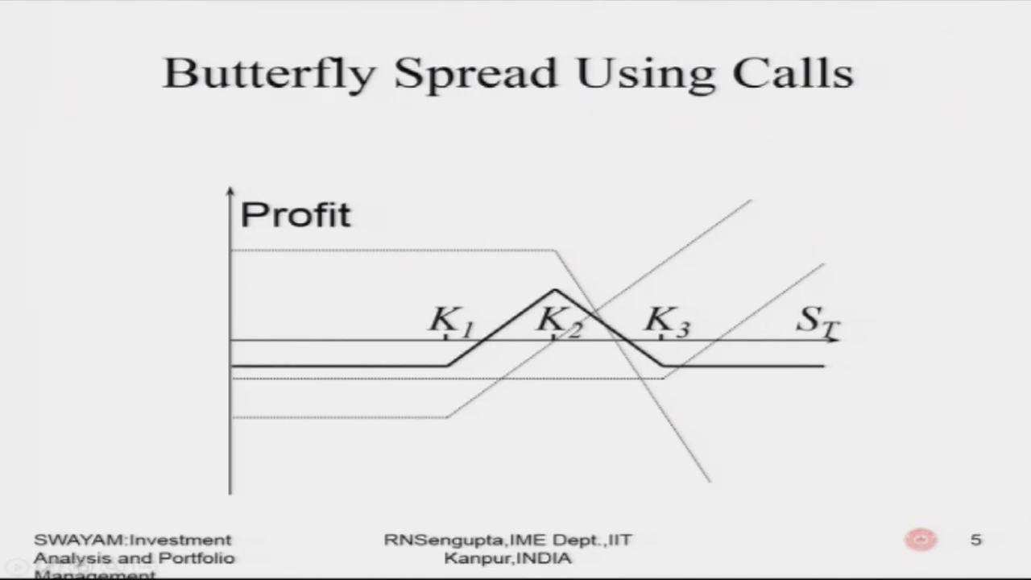
Trace the short call payoff line in green pen, flat up to K2 and sloping down beyond it.
click(56, 566)
click(89, 534)
click(48, 564)
click(35, 481)
click(50, 566)
click(88, 535)
drag(235, 251, 407, 250)
drag(560, 253, 578, 282)
drag(604, 327, 709, 475)
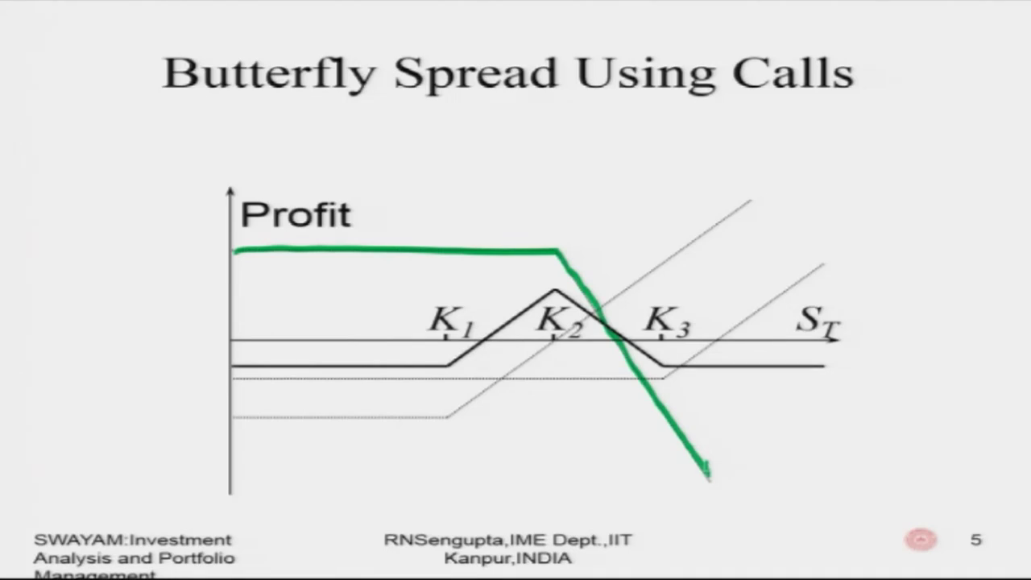
Return to Excel and review the SC_K2 payoffs around S_T 150 and 160 and the SC_K2 premium in C3.
key(alt+Tab)
key(Tab)
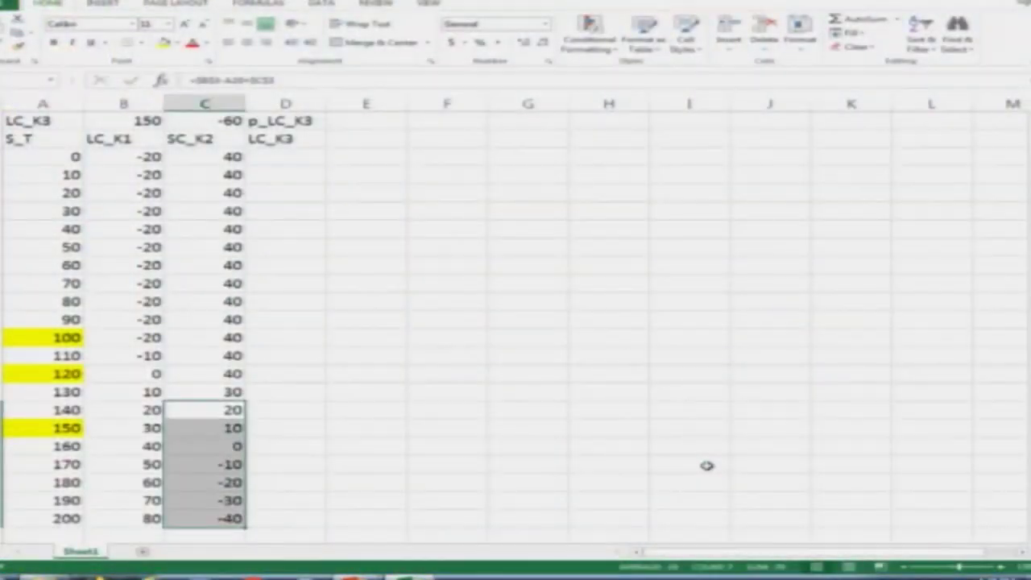
key(Up)
key(Up)
key(Down)
key(Down)
key(Down)
key(Down)
key(Down)
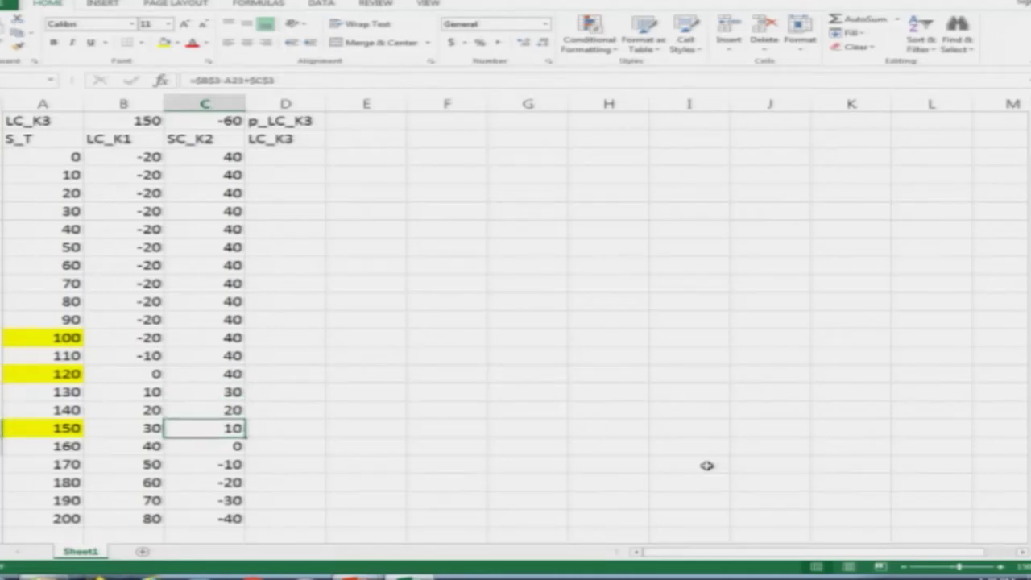
key(Up)
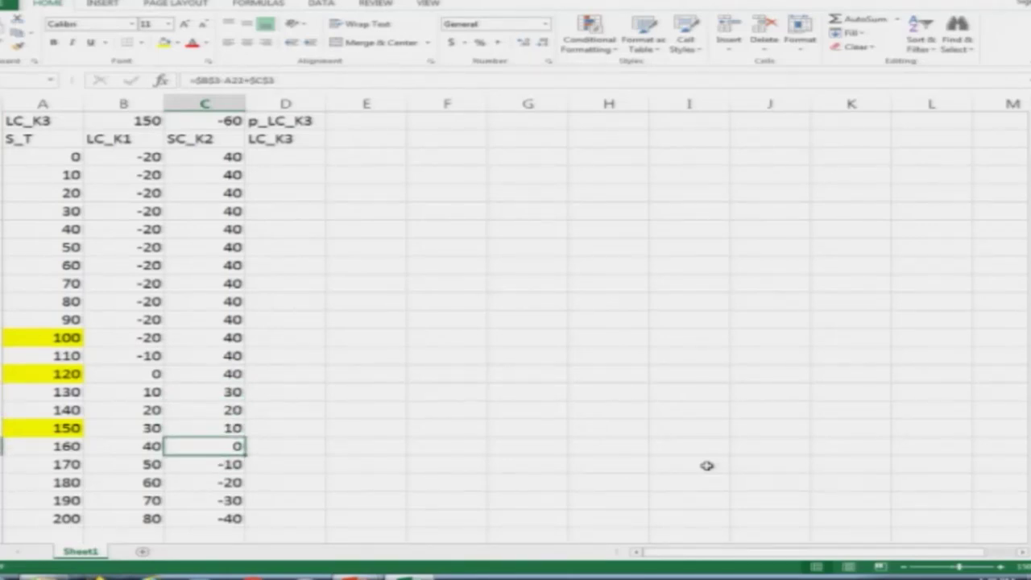
key(Up)
key(Up)
key(Up)
key(Up)
key(Up)
key(Up)
key(Up)
key(Up)
key(Up)
key(Up)
key(Up)
key(Up)
key(Up)
key(Up)
key(Up)
key(Up)
key(Up)
key(Up)
key(Up)
key(Up)
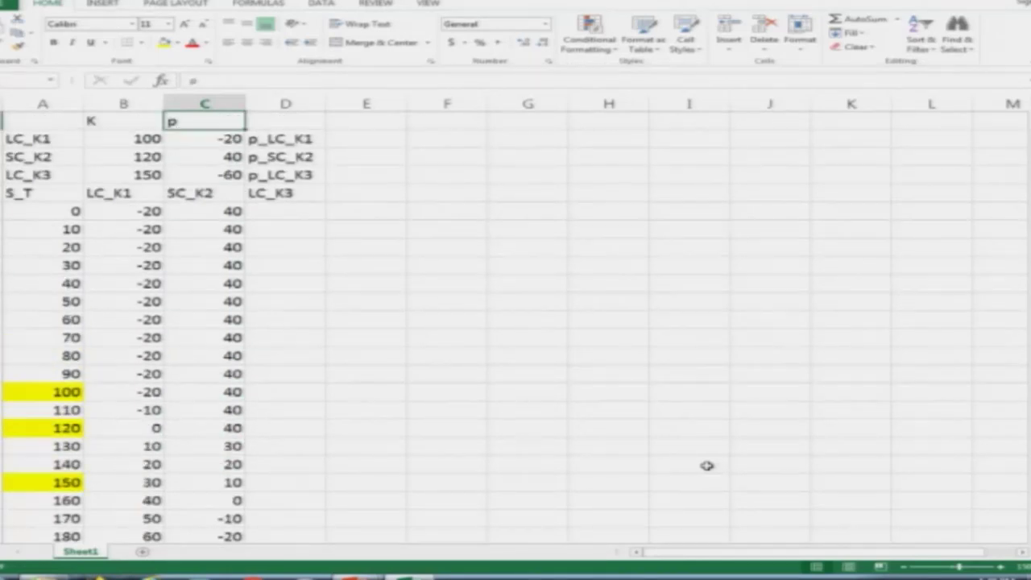
key(Down)
key(Down)
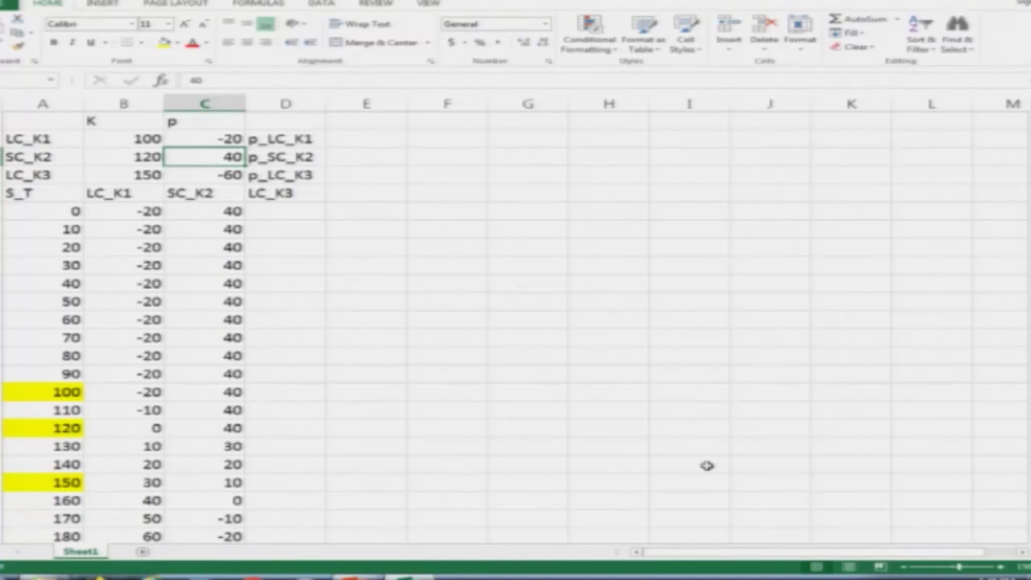
Review the SC_K2 payoffs down column C, comparing the cells at S_T 120 and 150.
key(Down)
key(Down)
key(Down)
key(Down)
key(Down)
key(Down)
key(Down)
key(Down)
key(Down)
key(Down)
key(Down)
key(Down)
key(Down)
key(Down)
key(Down)
key(Down)
key(Down)
key(Down)
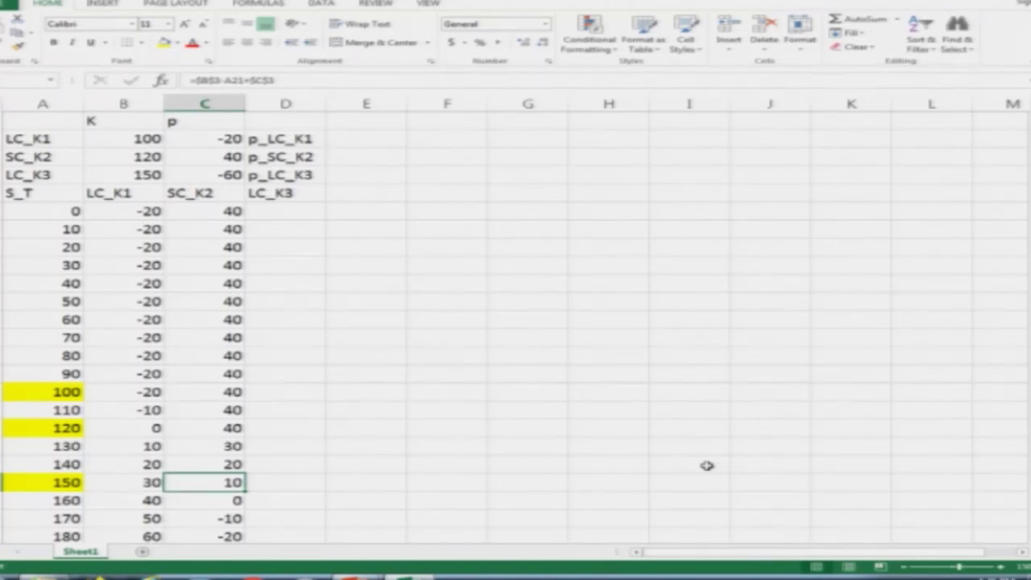
key(Up)
key(Up)
key(Up)
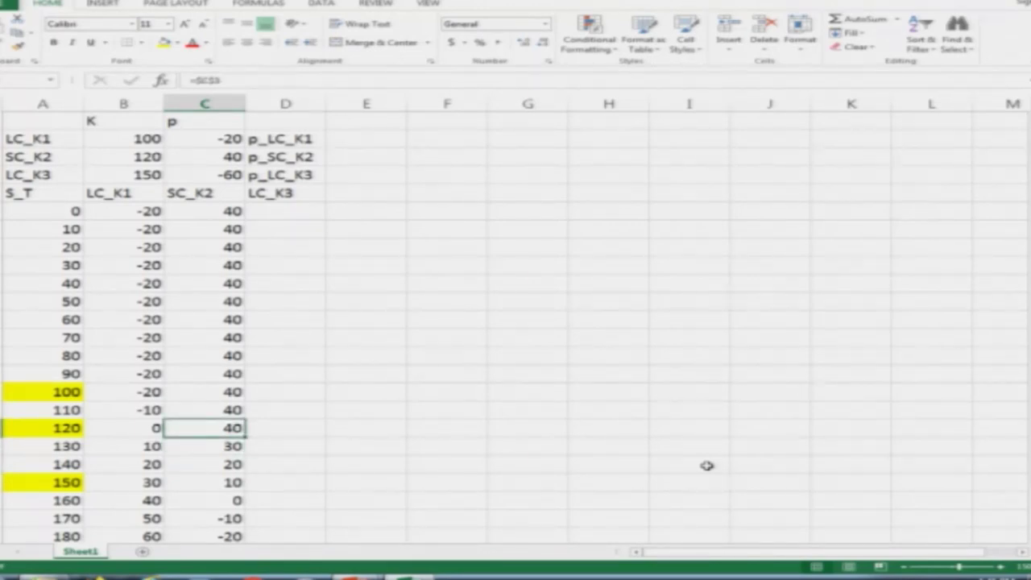
Enter =C4 in D6 as the LC_K3 payoff for S_T 0.
key(Right)
key(Up)
key(Up)
key(Up)
key(Up)
key(Up)
key(Up)
key(Up)
key(Up)
key(Up)
key(Up)
key(Up)
key(Up)
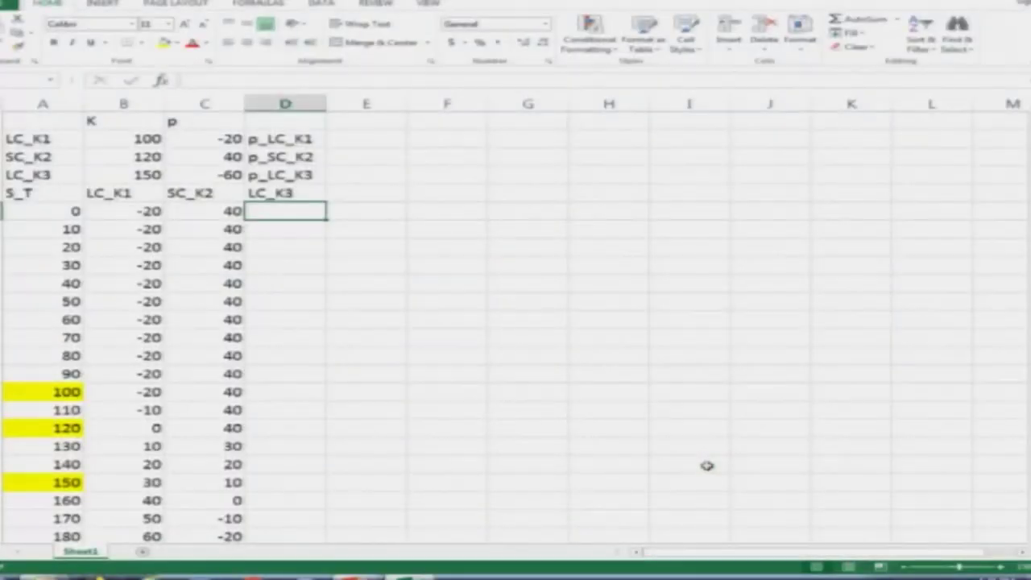
text(=)
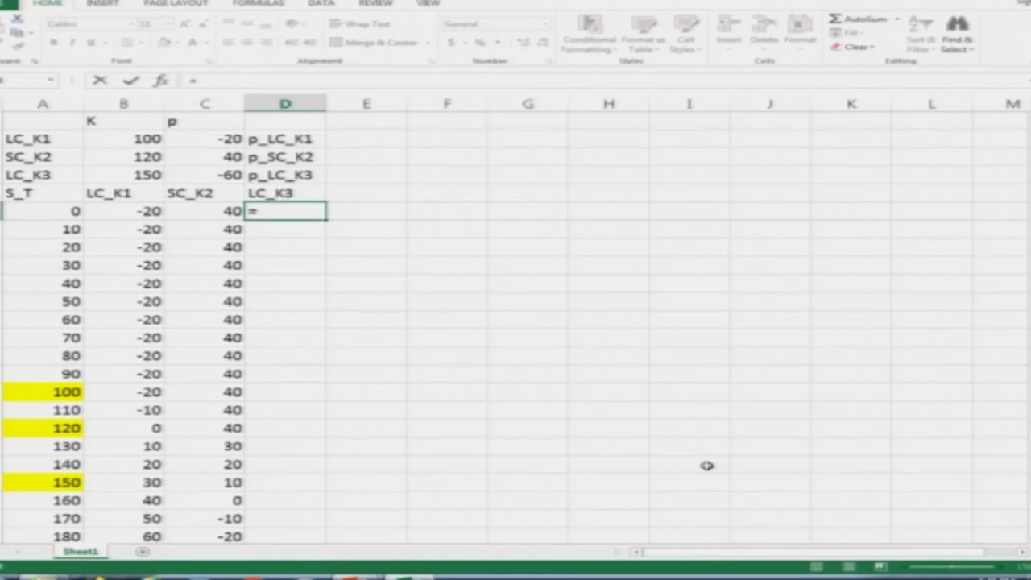
key(Up)
key(Up)
key(Left)
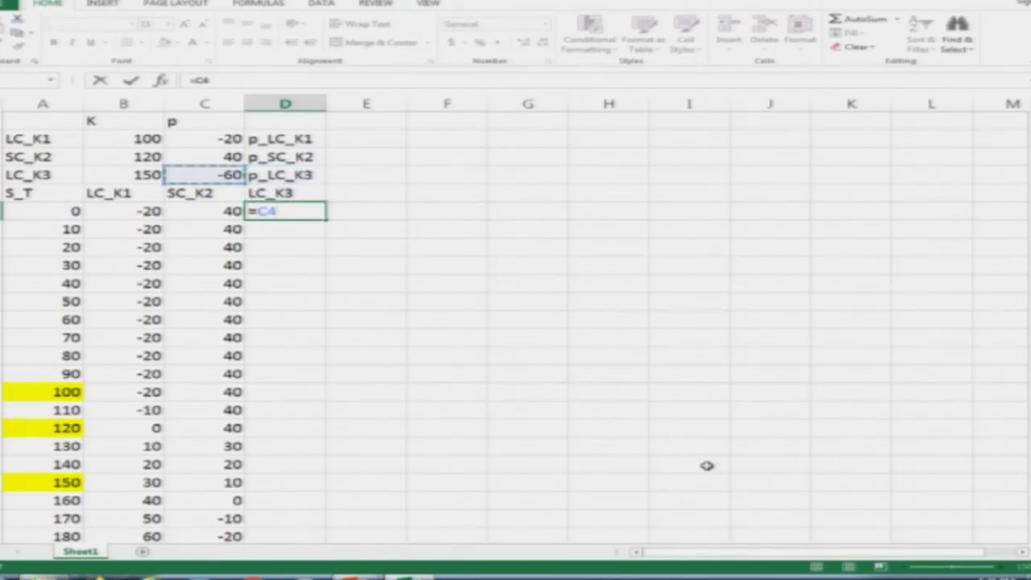
key(Return)
key(Up)
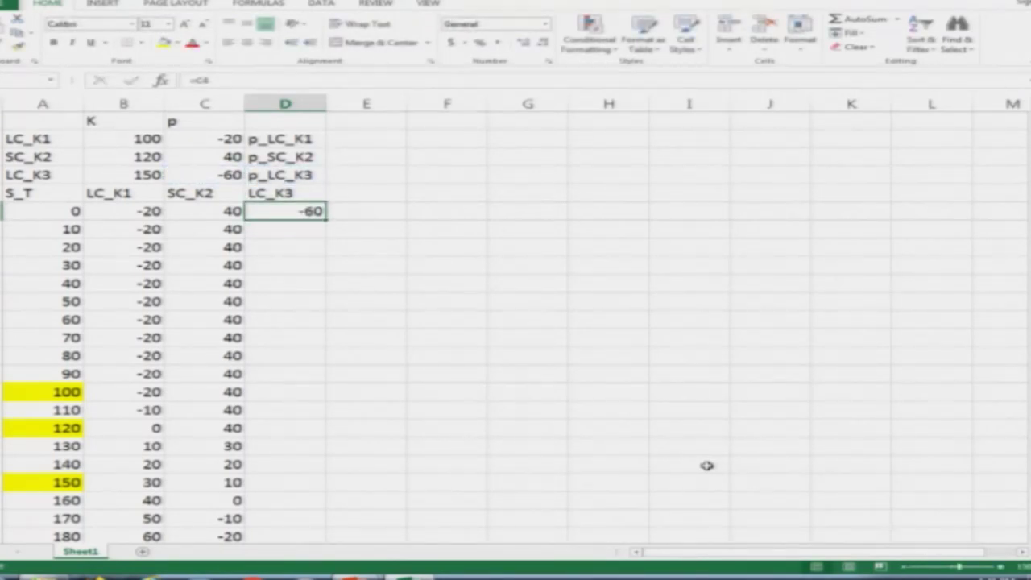
Make the reference to the LC_K3 premium in D6 absolute.
key(F2)
key(Left)
key(Left)
text($)
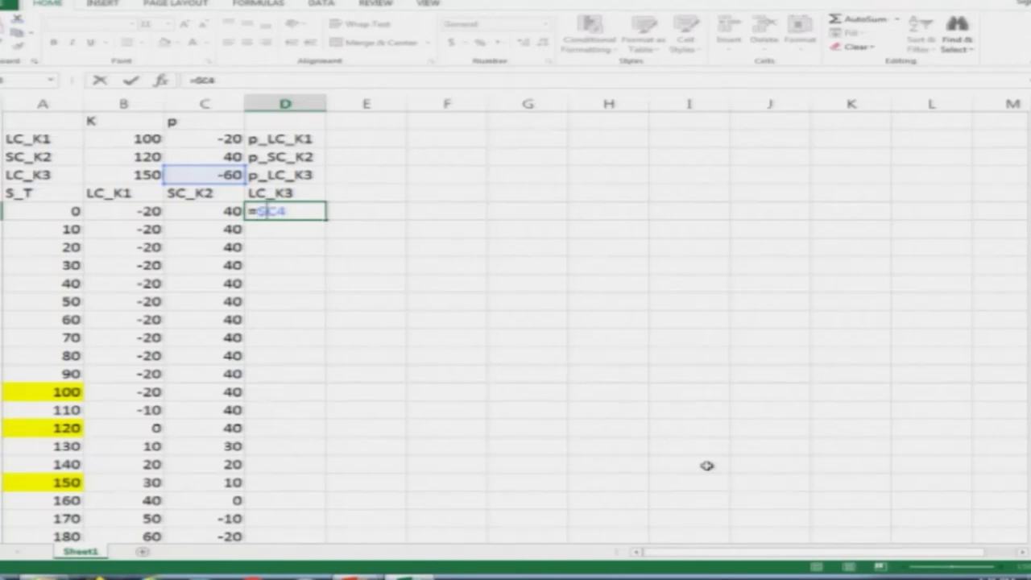
key(Return)
Copy the LC_K3 payoff formula from D6 down to the rows for S_T 10 to 150.
key(Up)
key(ctrl+c)
key(Down)
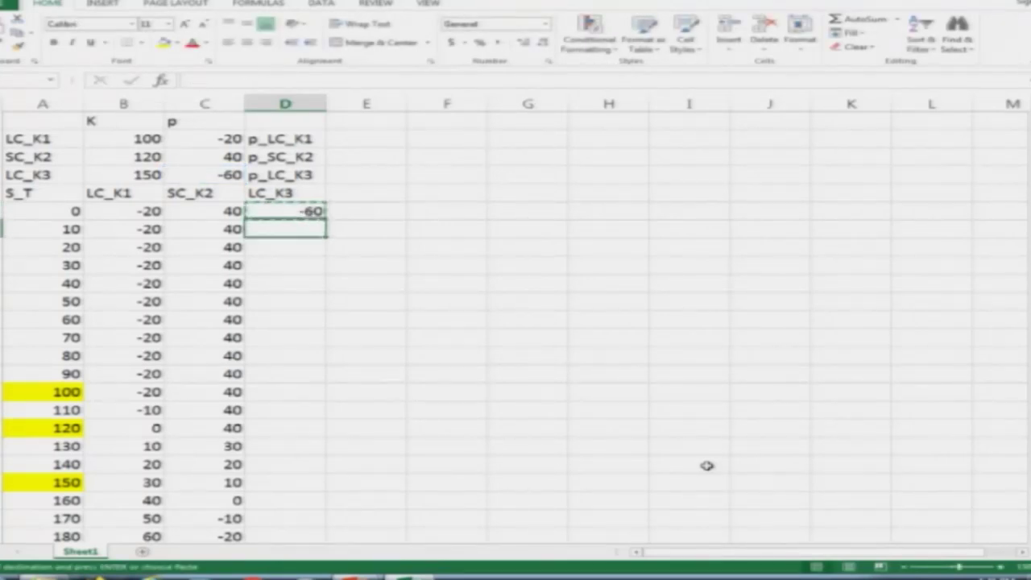
key(shift+Down)
key(shift+Down)
key(shift+Down)
key(shift+Down)
key(shift+Down)
key(shift+Down)
key(shift+Down)
key(shift+Down)
key(shift+Down)
key(shift+Down)
key(shift+Down)
key(shift+Down)
key(shift+Down)
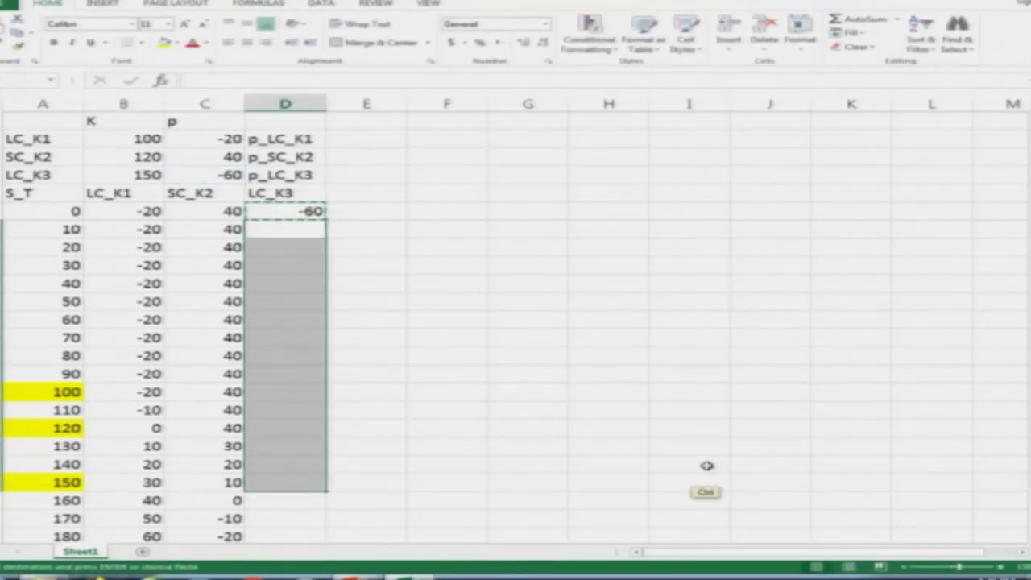
key(ctrl+v)
key(Escape)
Enter =A22-B4+C4 in D22 as the LC_K3 payoff for S_T 160.
key(Down)
key(Down)
key(Down)
key(Down)
key(Down)
key(Down)
key(Down)
key(Down)
key(Down)
key(Down)
key(Down)
key(Down)
key(Down)
key(Down)
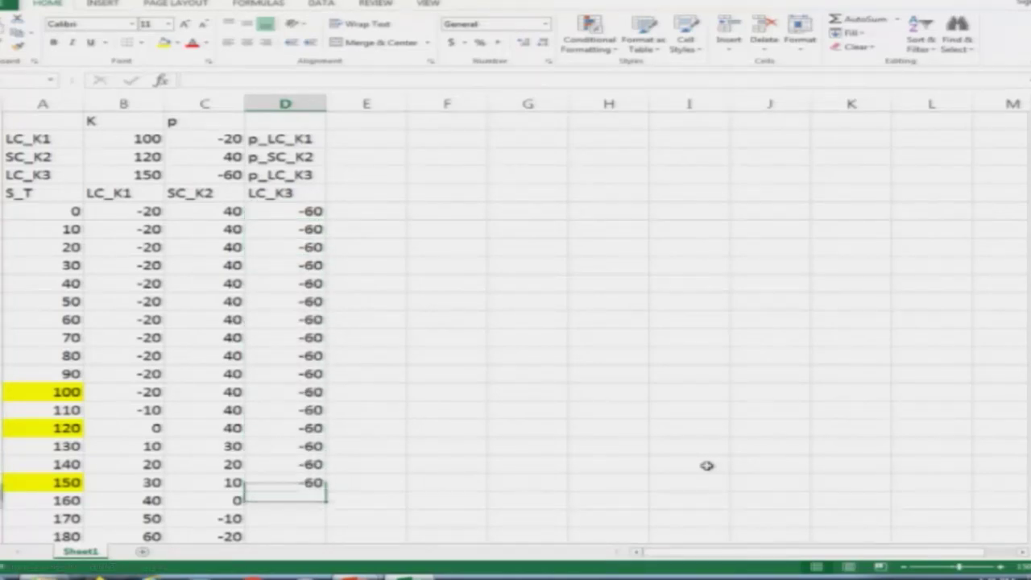
text(=)
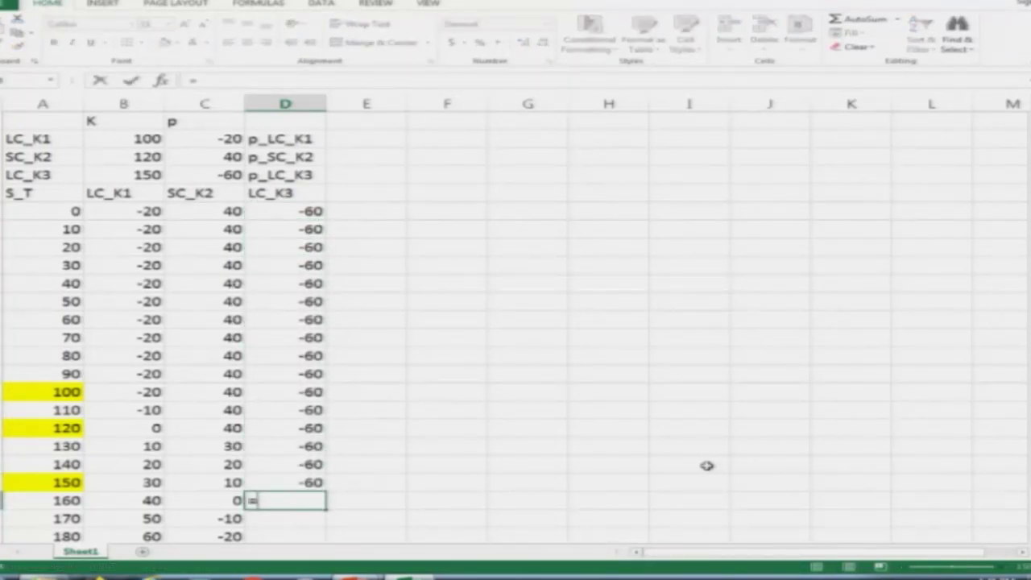
key(Left)
key(Left)
key(Left)
text(-)
key(Up)
key(Up)
key(Up)
key(Up)
key(Up)
key(Up)
key(Up)
key(Up)
key(Up)
key(Up)
key(Up)
key(Up)
key(Up)
key(Up)
key(Up)
key(Up)
key(Up)
key(Up)
key(Left)
key(Left)
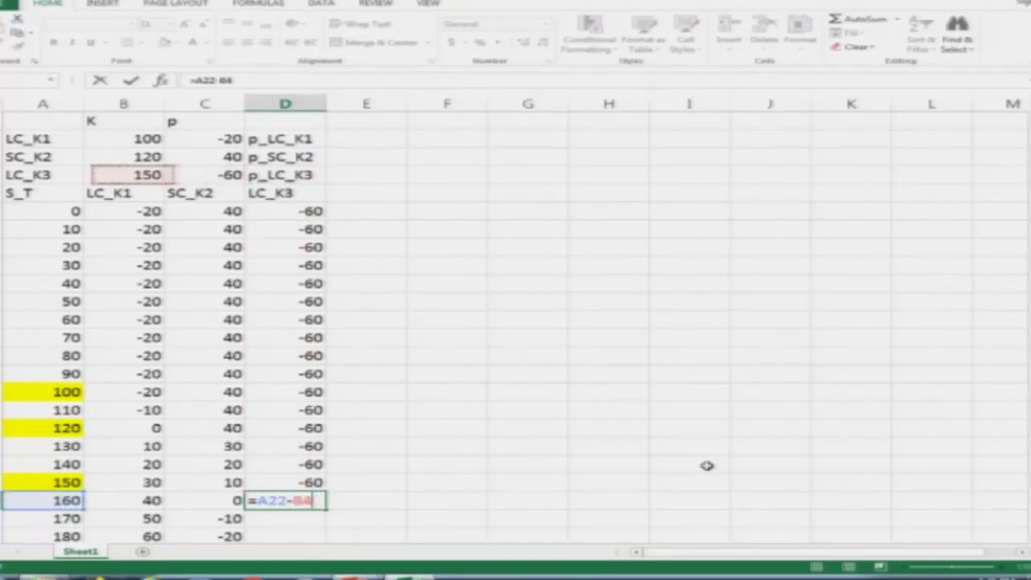
text(+)
key(Up)
key(Up)
key(Up)
key(Up)
key(Up)
key(Up)
key(Up)
key(Up)
key(Up)
key(Up)
key(Up)
key(Up)
key(Up)
key(Up)
key(Up)
key(Up)
key(Up)
key(Up)
key(Up)
key(Up)
key(Down)
key(Down)
key(Left)
key(Return)
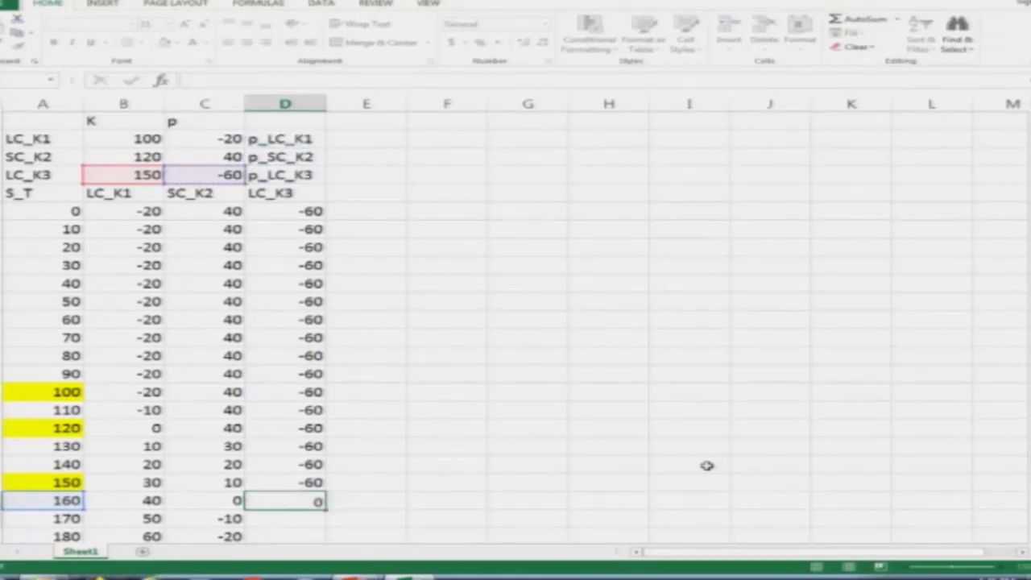
Make the references to the LC_K3 strike B4 and premium C4 absolute in the D22 formula.
key(Up)
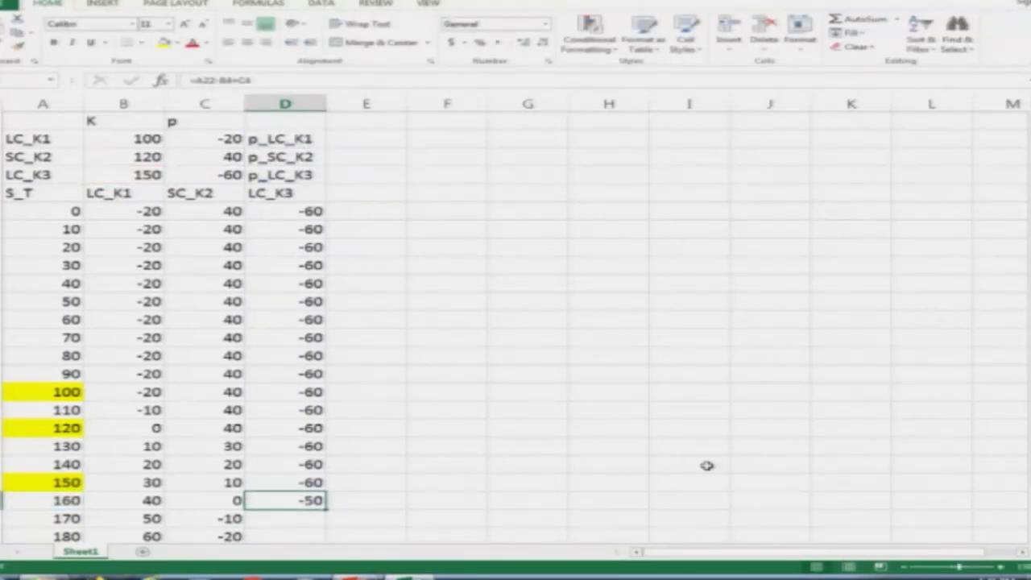
key(F2)
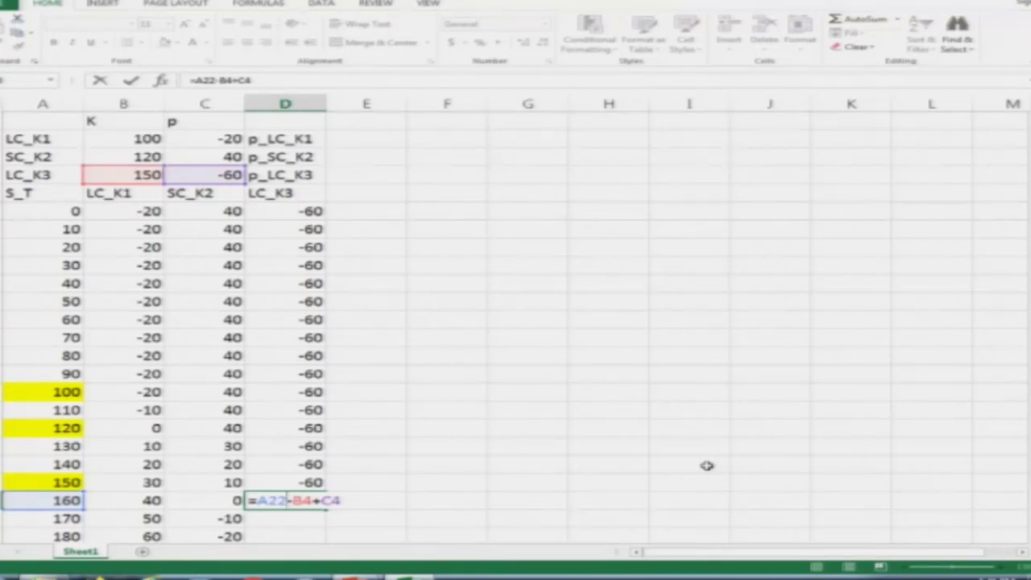
key(F4)
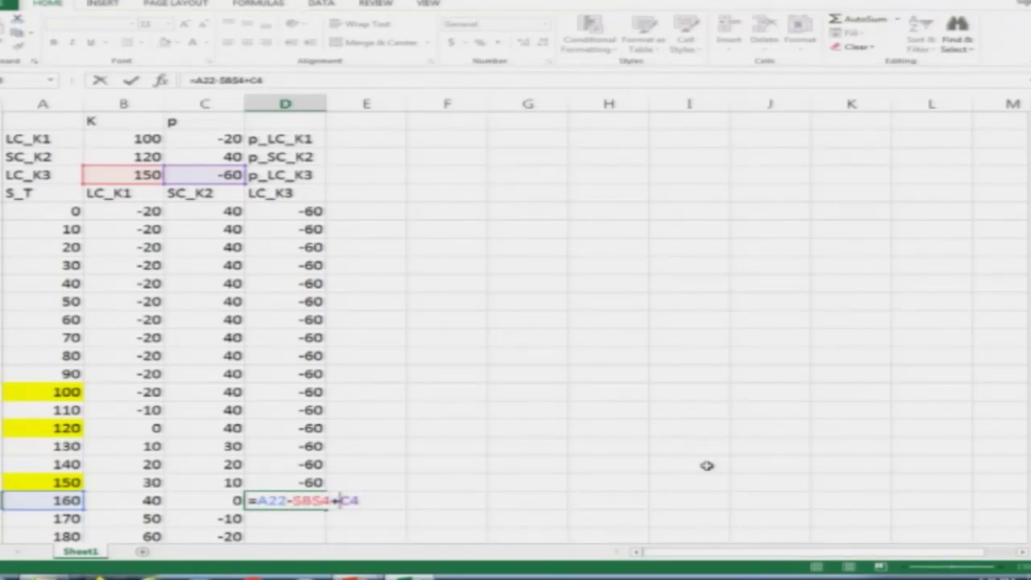
key(F4)
key(Return)
Copy the LC_K3 payoff formula from D22 down to the rows for S_T 170 to 200.
key(Up)
key(ctrl+c)
key(Down)
key(shift+Down)
key(shift+Down)
key(shift+Down)
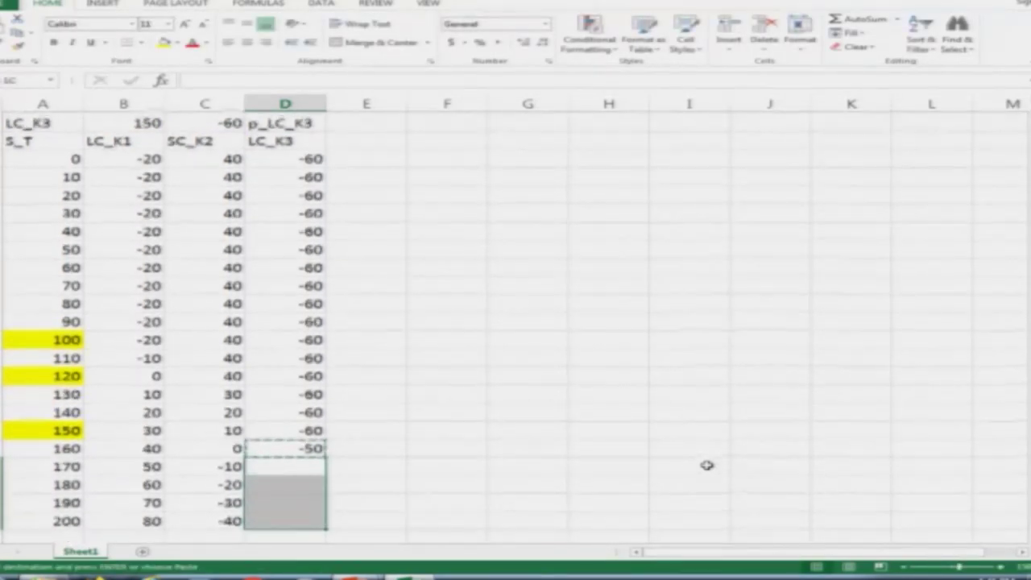
key(ctrl+v)
key(Escape)
Review the LC_K3 payoffs in column D from S_T 200 back up to 90.
key(Up)
key(Up)
key(Up)
key(Up)
key(Up)
key(Up)
key(Up)
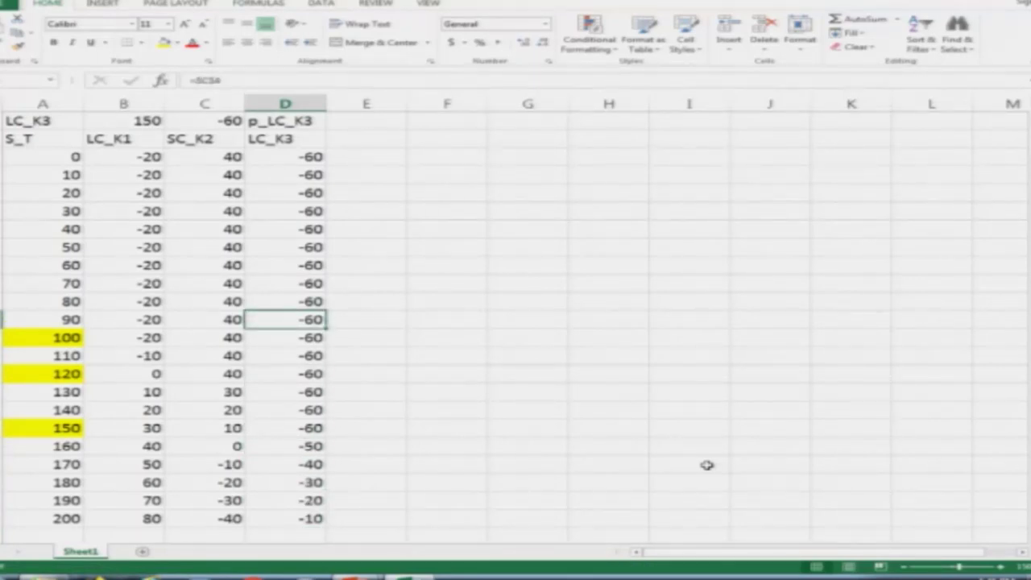
Switch to the Butterfly Spread Using Calls slide and trace the K3 long call payoff line with an orange pen.
key(alt+Tab)
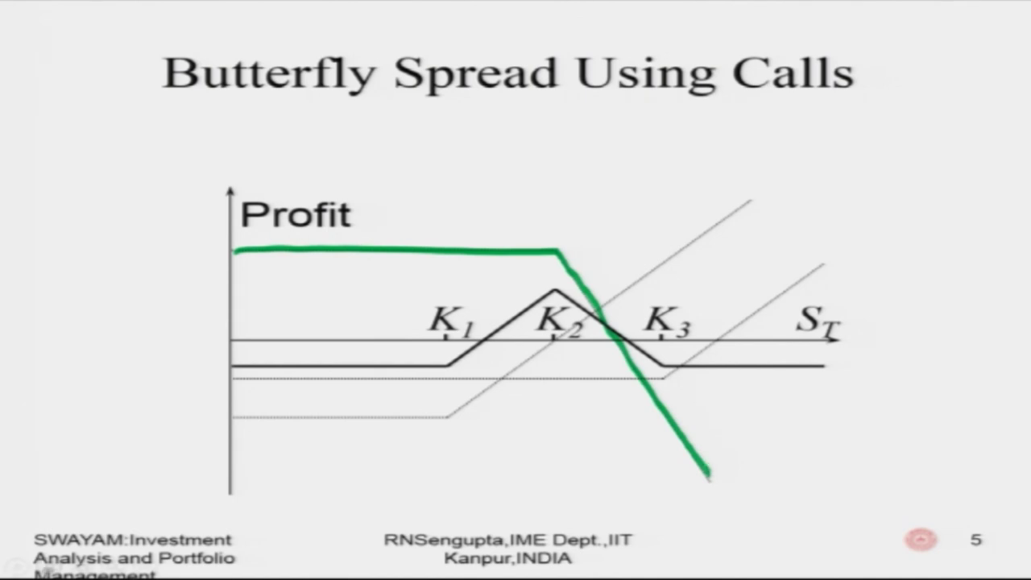
click(50, 564)
click(46, 532)
mouse_move(238, 378)
mouse_down()
mouse_move(623, 380)
mouse_move(707, 340)
mouse_move(824, 258)
mouse_up()
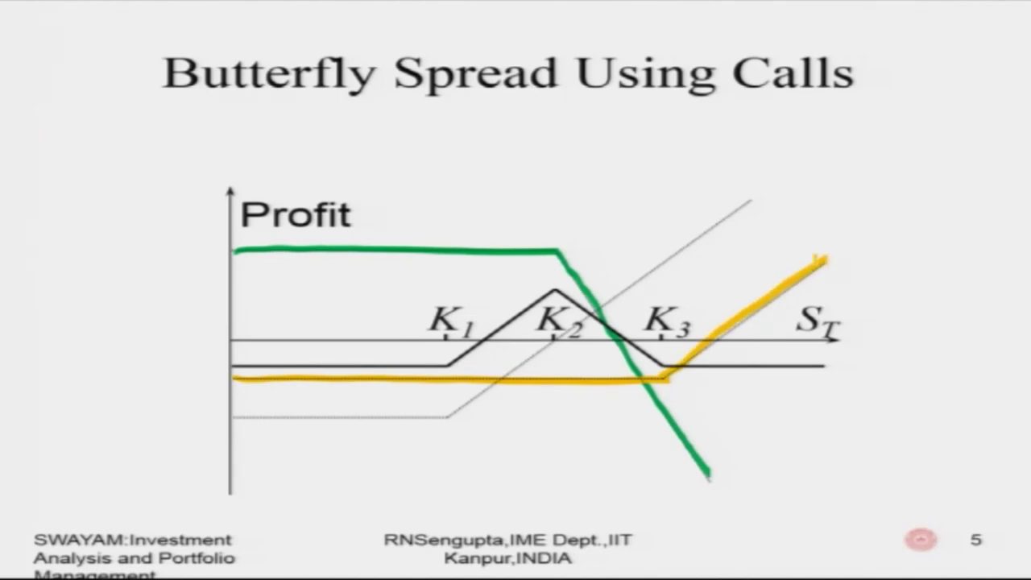
Change the pen colour to red and trace the K1 long call payoff line on the butterfly spread chart.
click(46, 564)
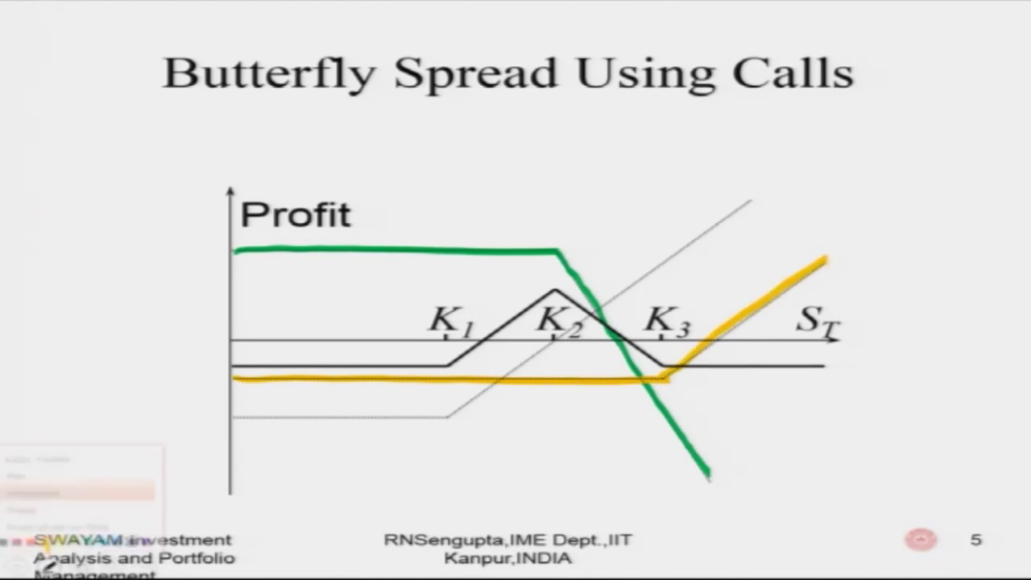
click(32, 535)
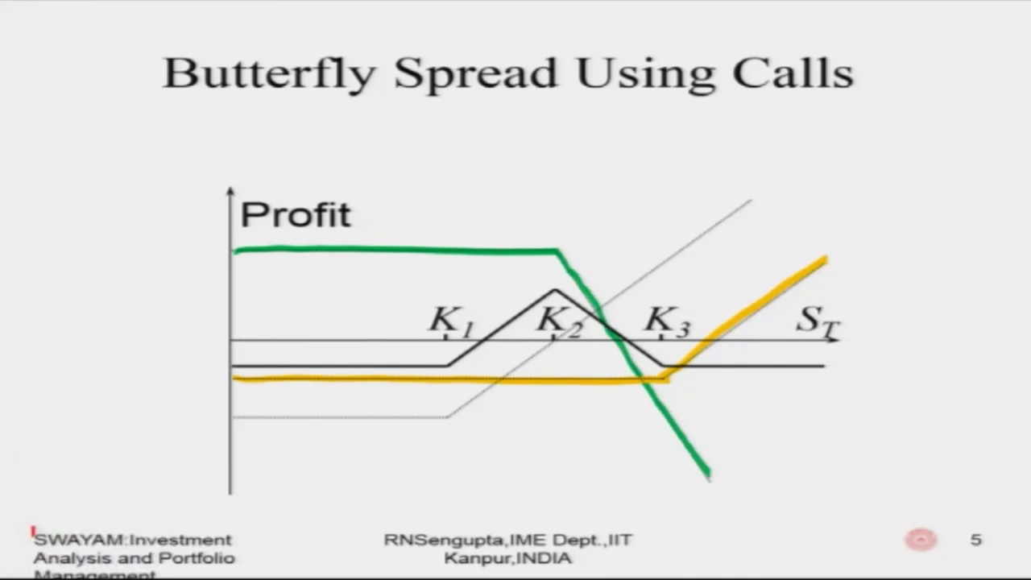
mouse_move(235, 416)
mouse_down()
mouse_move(440, 417)
mouse_move(749, 200)
mouse_up()
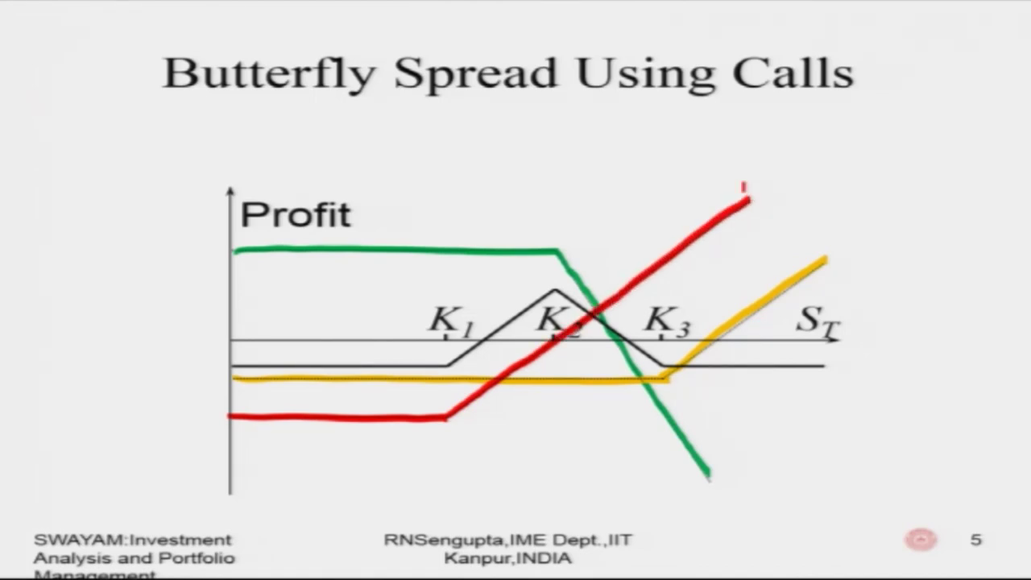
Return to Excel and enter the column header Combined in E5, next to LC_K3.
key(alt+Tab)
key(Up)
key(Up)
key(Up)
key(Up)
key(Up)
key(Up)
key(Up)
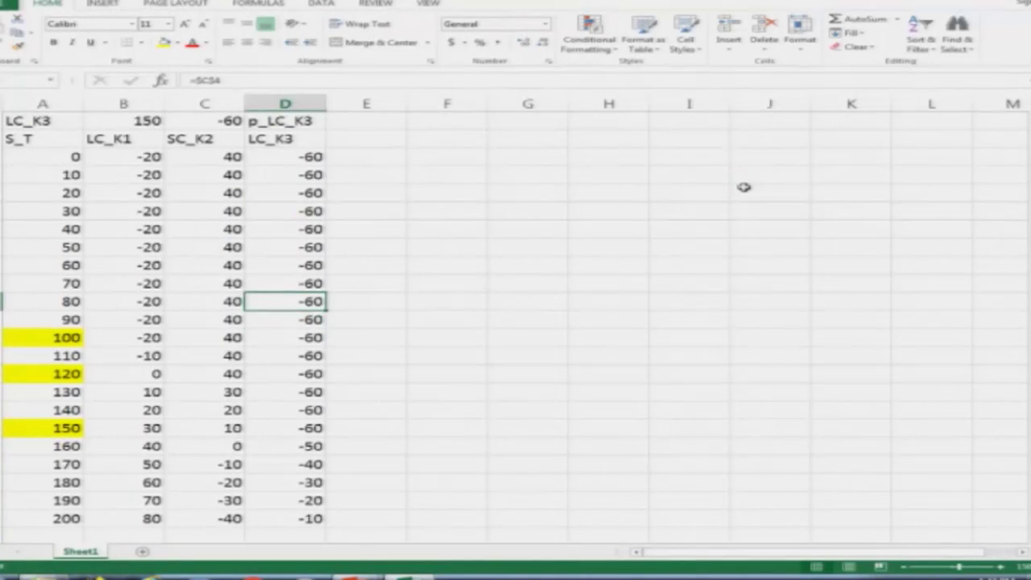
key(Up)
key(Up)
key(Up)
key(Up)
key(Up)
key(Up)
key(Up)
key(Down)
key(Down)
key(Down)
key(Down)
key(Right)
key(Left)
key(Left)
key(Right)
key(Right)
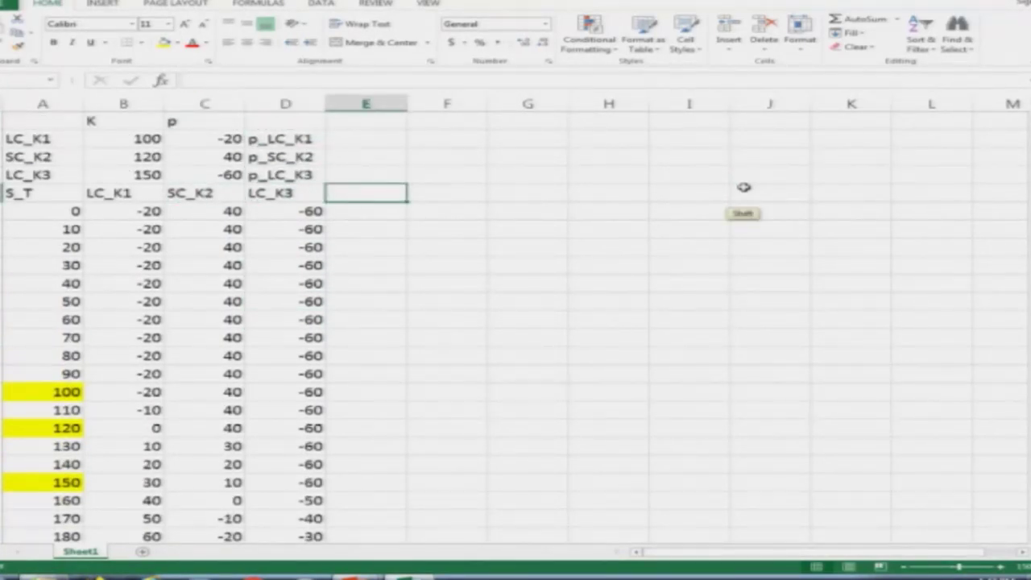
text(Combined)
key(Return)
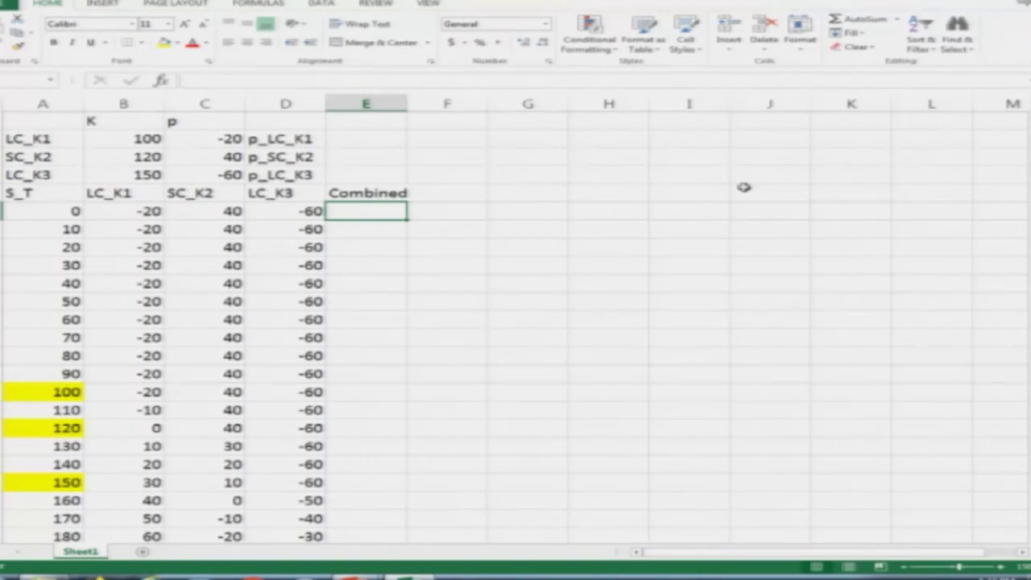
Enter the formula =B6+C6+D6 in E6 to sum the three option payoffs for S_T 0.
text(=)
key(Escape)
text(=)
key(Left)
key(Left)
key(Left)
text(+)
key(Left)
key(Left)
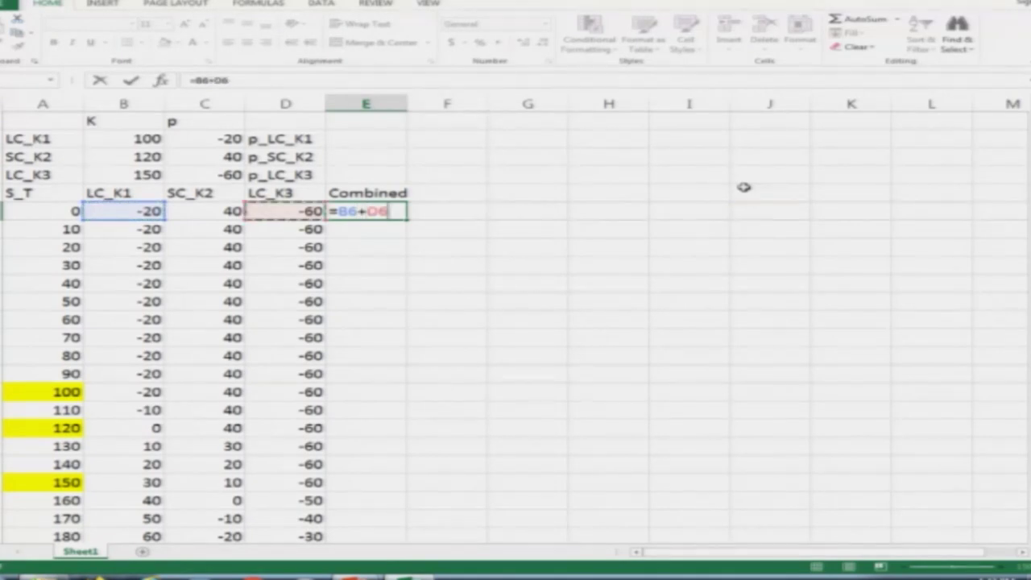
text(+)
key(Left)
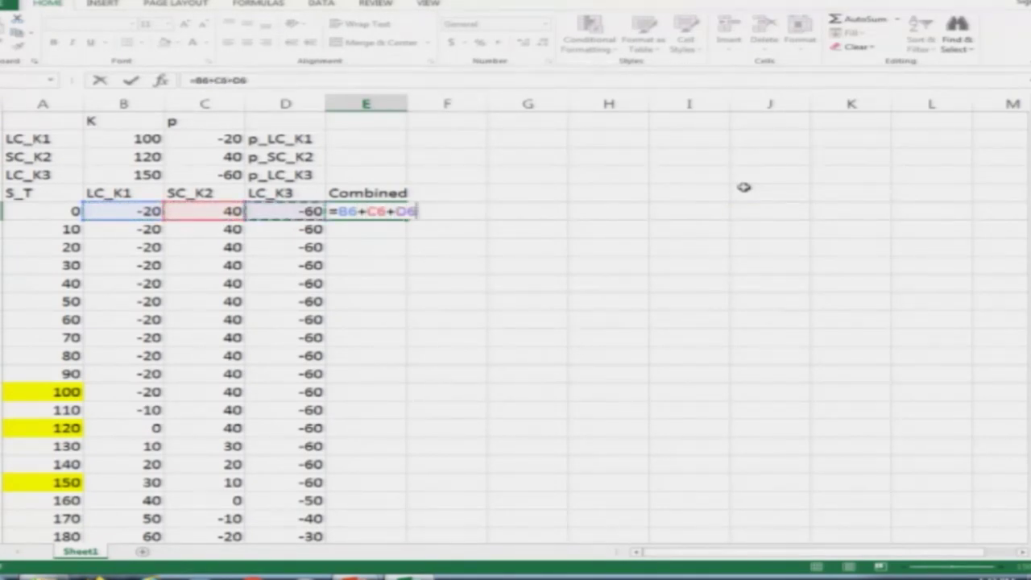
key(Return)
Copy the Combined formula from E6 down to E7:E26, covering S_T 10 to 200.
key(Up)
key(ctrl+c)
key(Down)
key(shift+Down)
key(shift+Down)
key(shift+Down)
key(shift+Down)
key(shift+Down)
key(shift+Down)
key(shift+Down)
key(shift+Down)
key(shift+Down)
key(shift+Down)
key(shift+Down)
key(shift+Down)
key(shift+Down)
key(shift+Down)
key(shift+Down)
key(shift+Down)
key(shift+Down)
key(shift+Down)
key(shift+Down)
key(shift+Down)
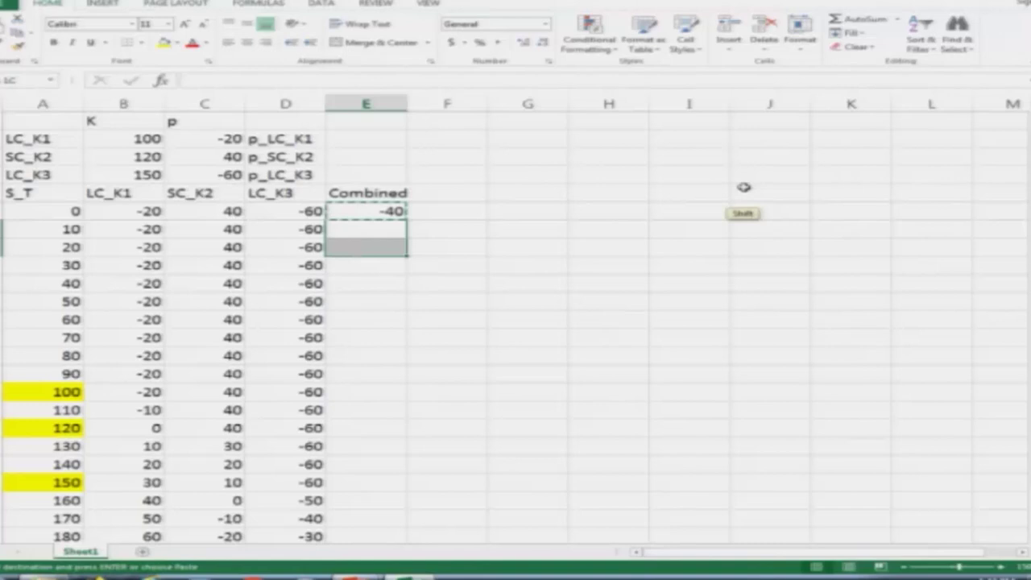
key(shift+Up)
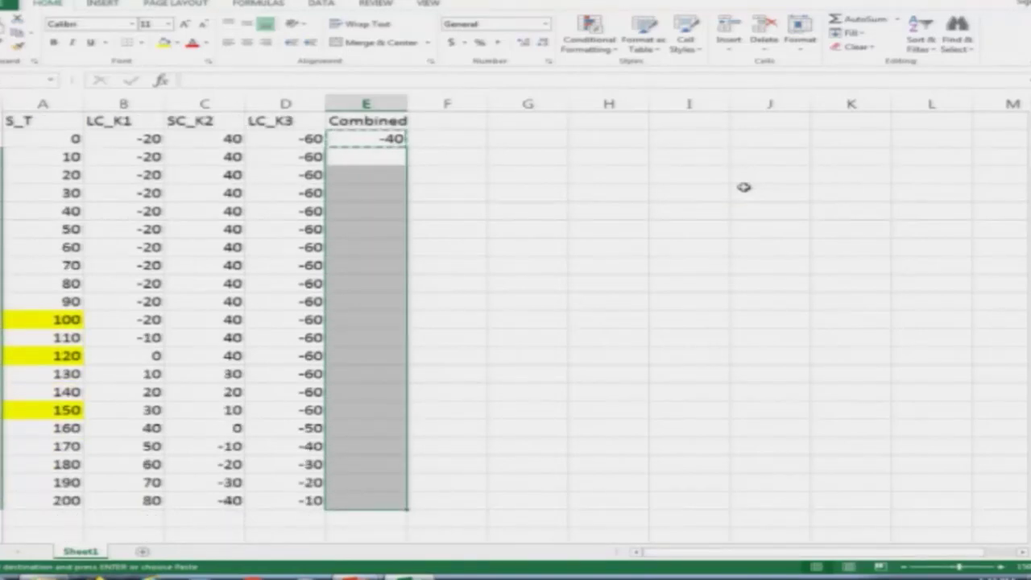
key(ctrl+v)
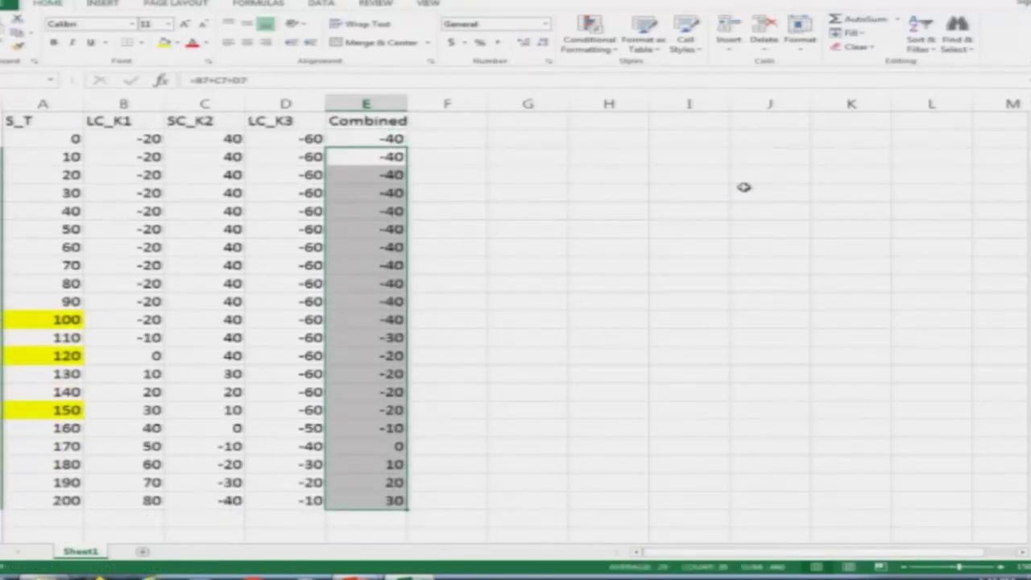
Insert a line chart from the payoff table A5:E26, including the header row.
key(ctrl+Up)
scroll(743, 187, up, 1)
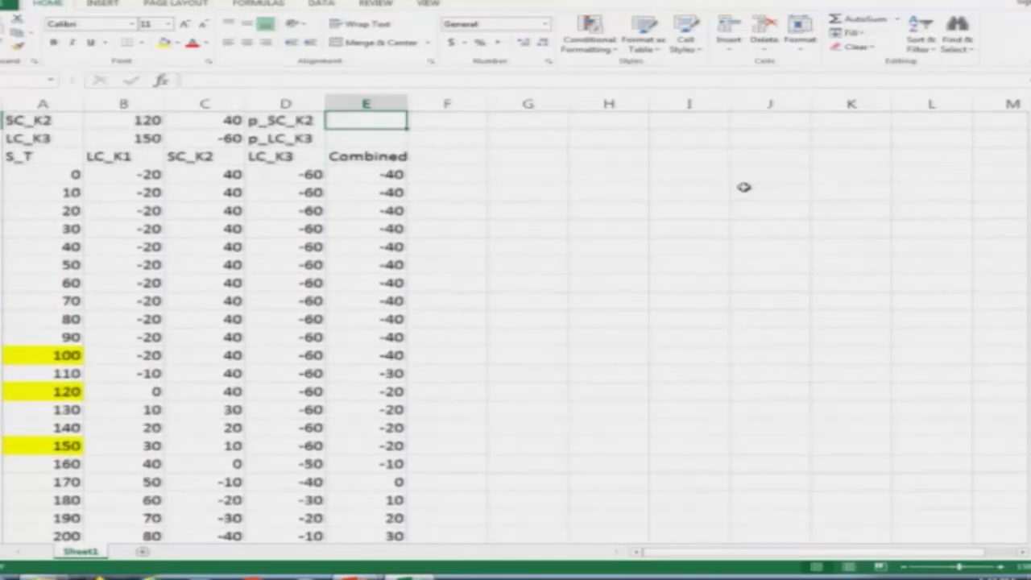
key(Left)
key(Left)
key(Left)
key(Left)
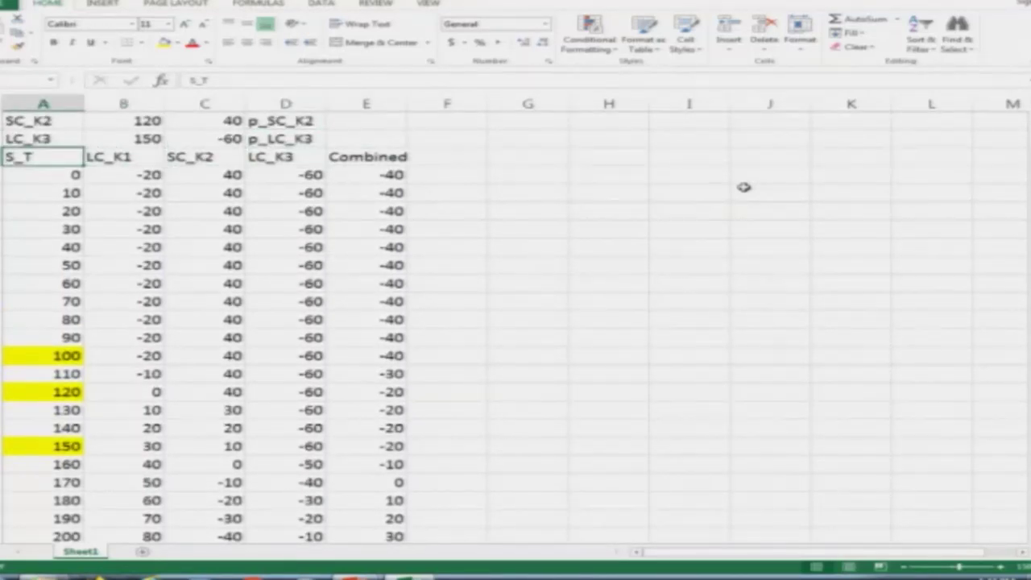
key(shift+Right)
key(shift+Right)
key(shift+Right)
key(shift+Right)
key(shift+Down)
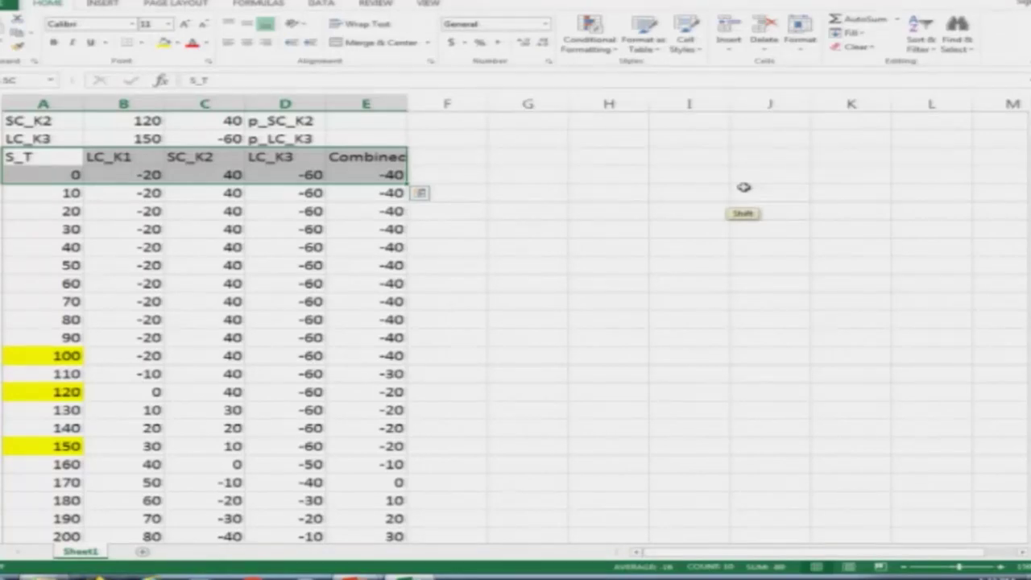
key(shift+Down)
key(shift+Down)
key(shift+Down)
key(shift+Down)
key(shift+Down)
key(shift+Down)
key(shift+Down)
key(shift+Down)
key(shift+Down)
key(shift+Down)
key(shift+Down)
key(shift+Down)
key(shift+Down)
key(shift+Down)
key(shift+Down)
key(shift+Down)
key(shift+Down)
key(shift+Down)
key(shift+Down)
key(shift+Down)
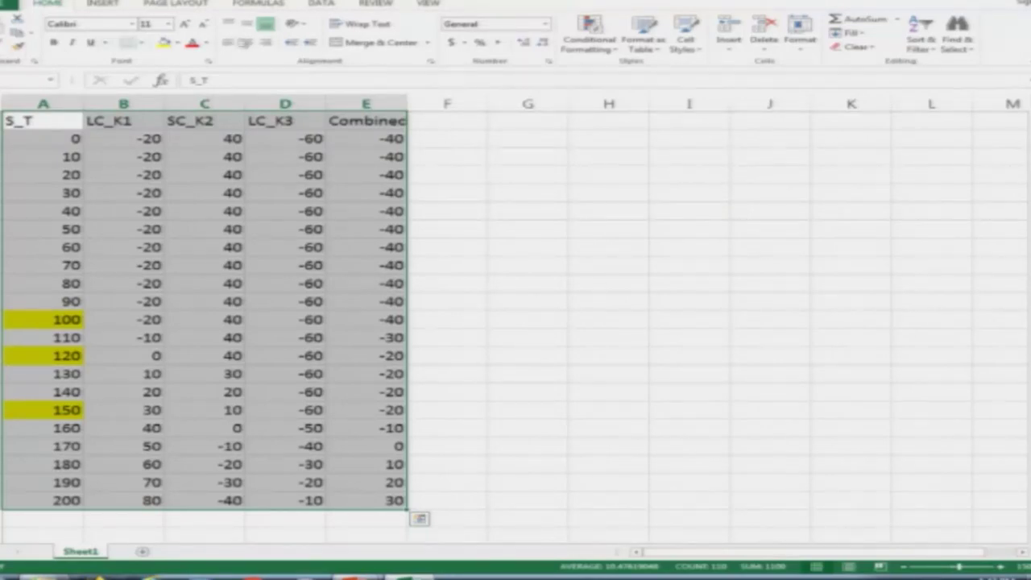
click(96, 5)
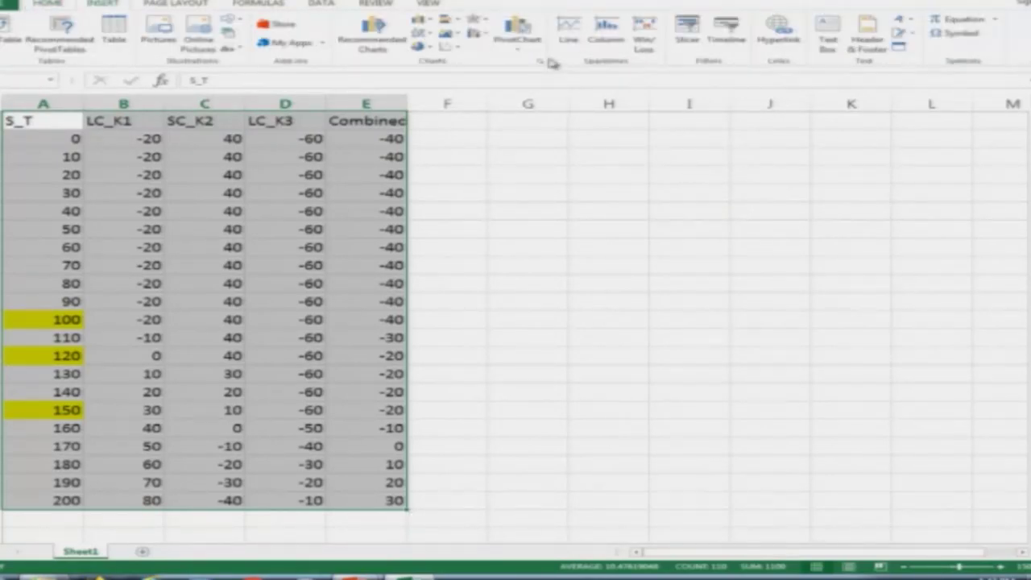
click(422, 33)
click(430, 70)
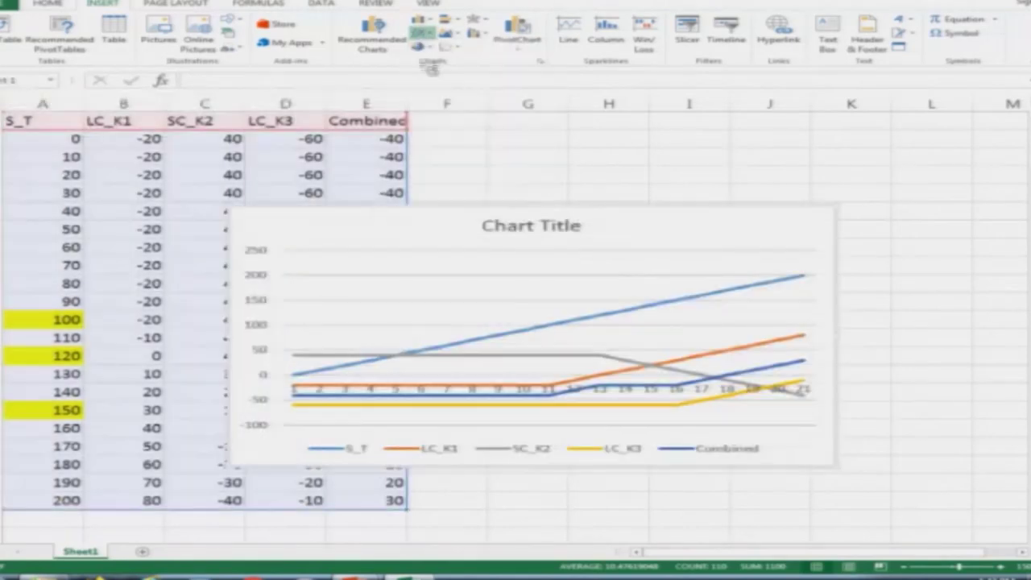
Remove the S_T series from the line chart and enlarge the chart vertically.
click(569, 321)
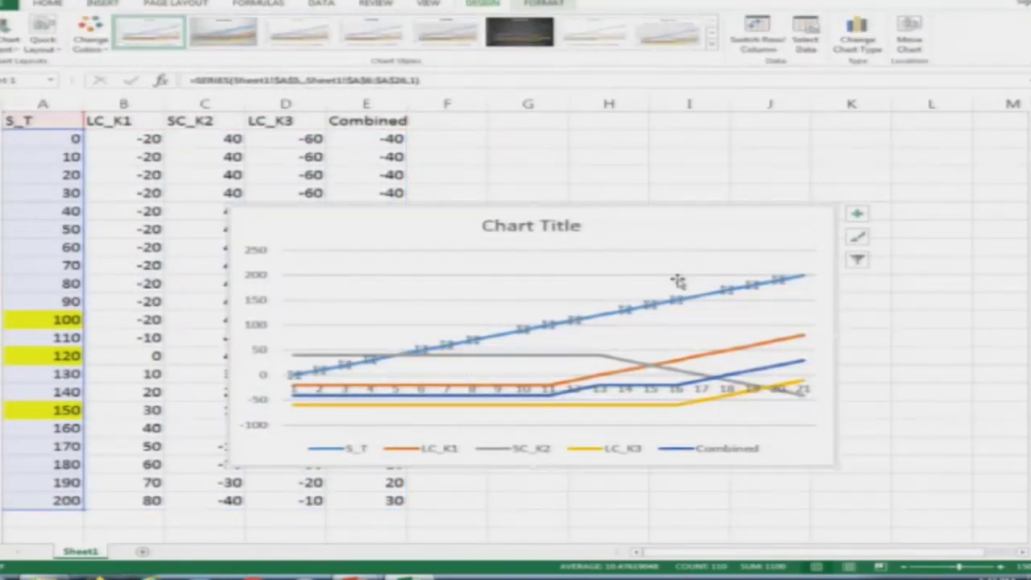
key(Delete)
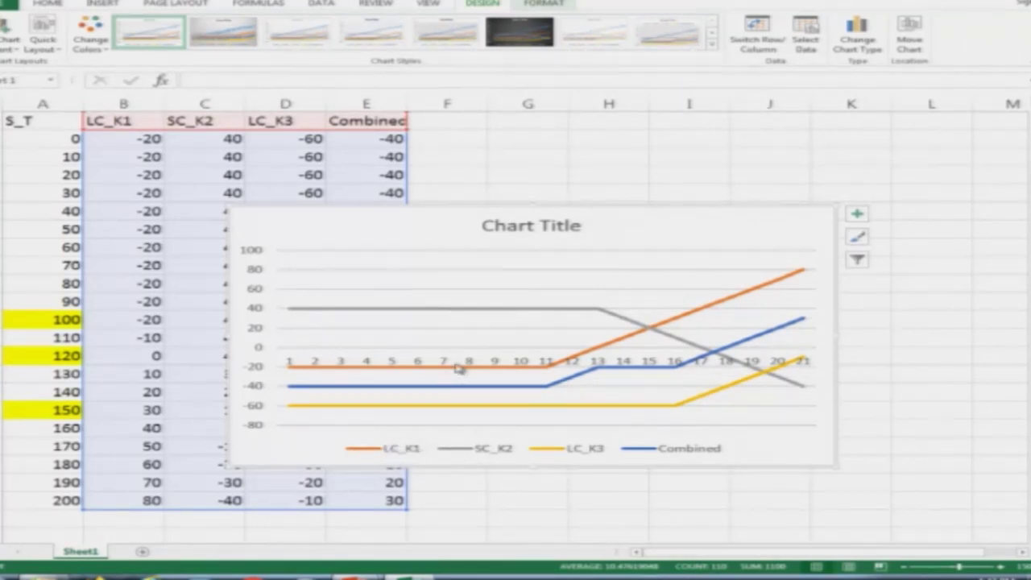
mouse_move(458, 369)
drag(534, 480, 537, 517)
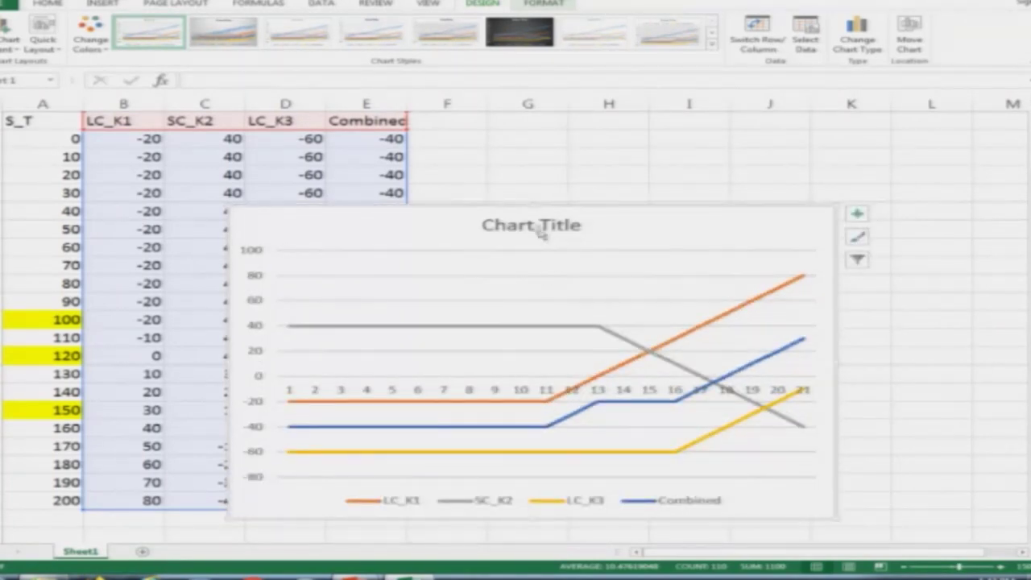
drag(531, 205, 542, 158)
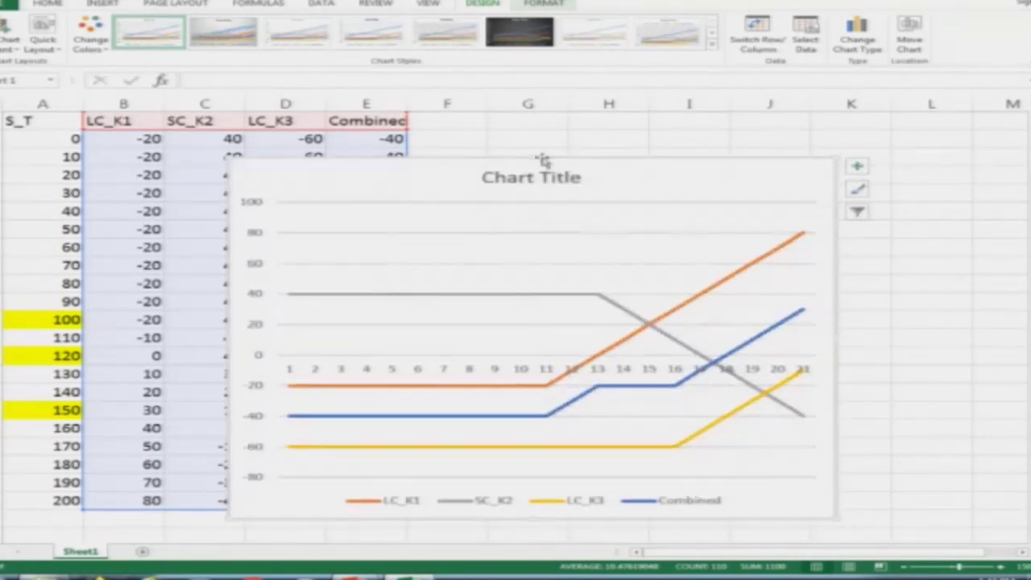
Set the LC_K1 series line colour to standard red in the chart.
double_click(407, 388)
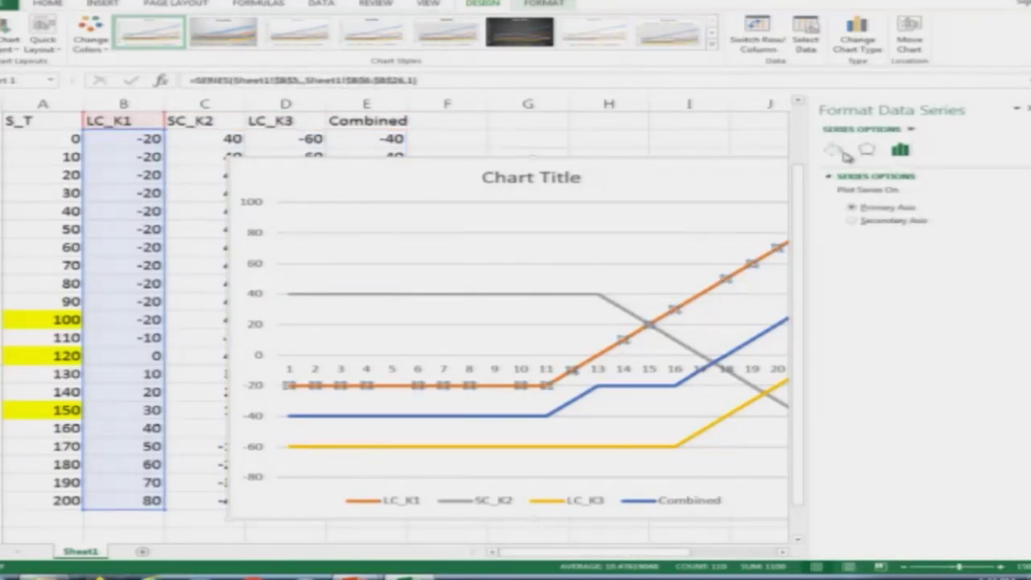
click(833, 149)
click(998, 274)
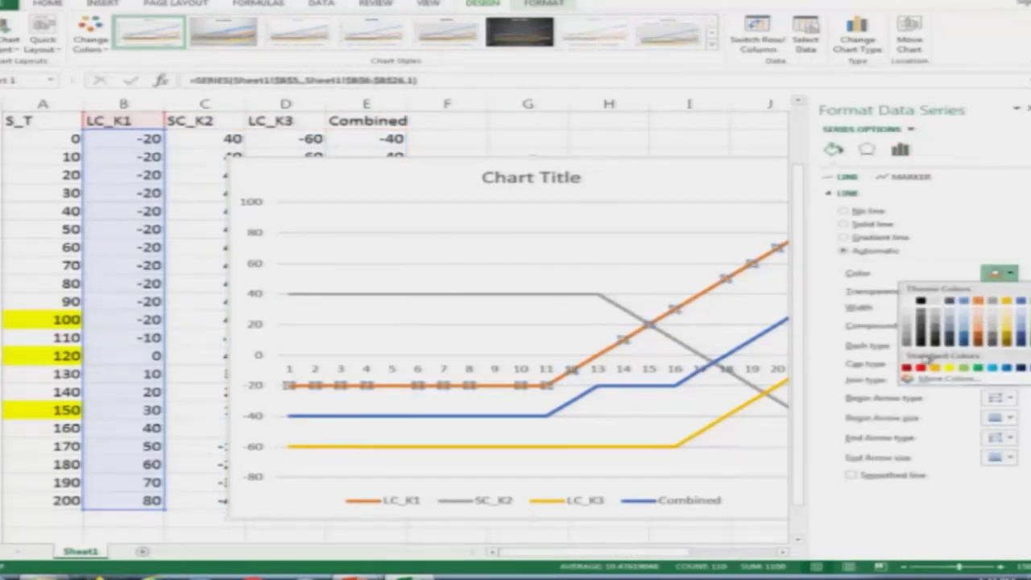
click(923, 369)
click(654, 229)
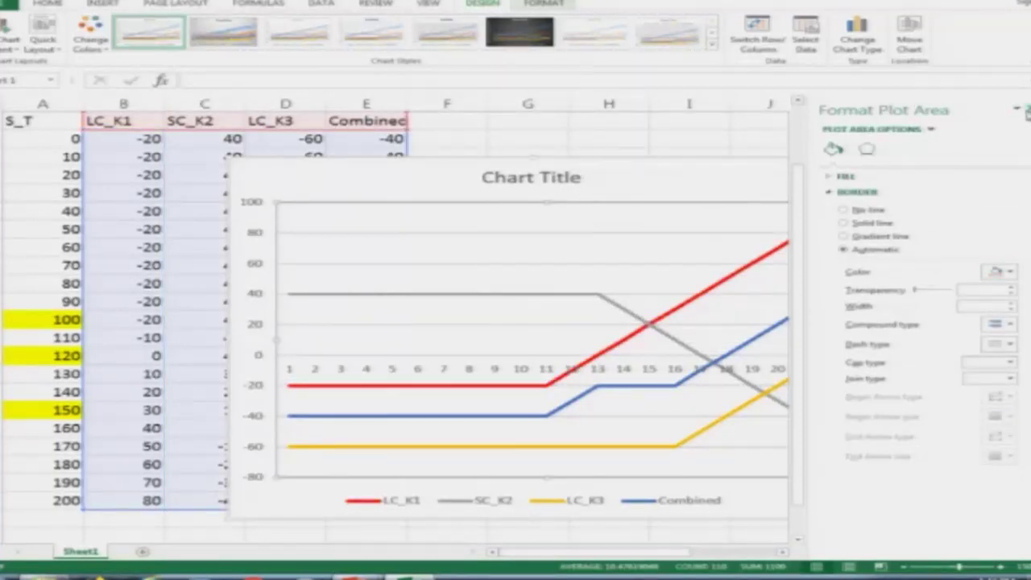
click(1026, 111)
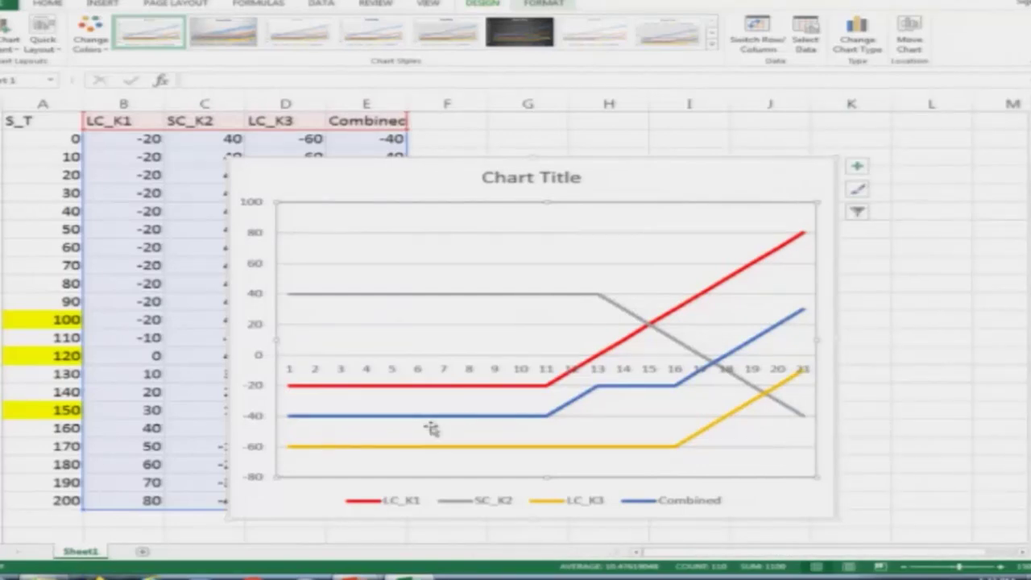
Set the SC_K2 series line colour to standard green in the chart.
double_click(509, 298)
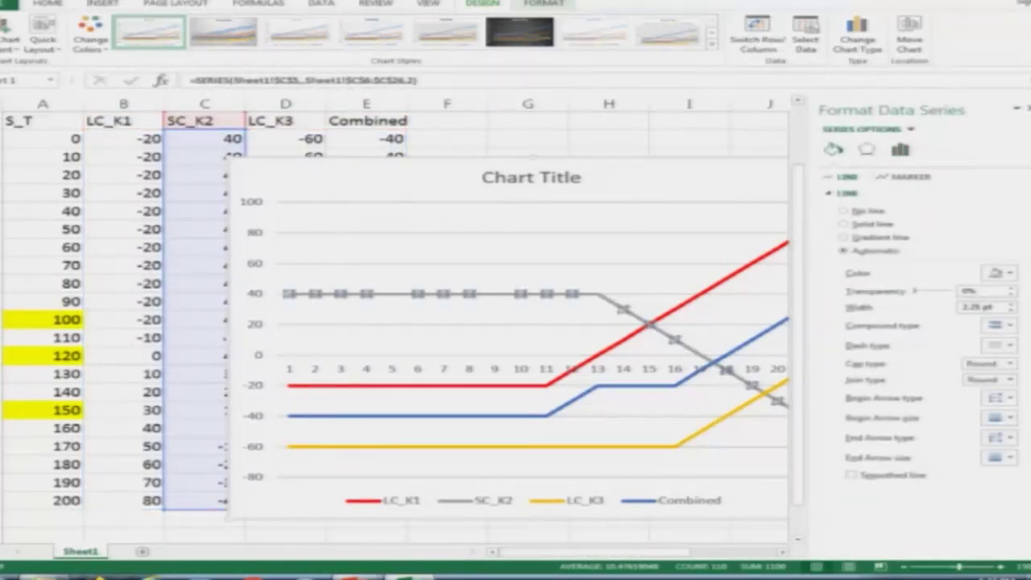
click(1003, 273)
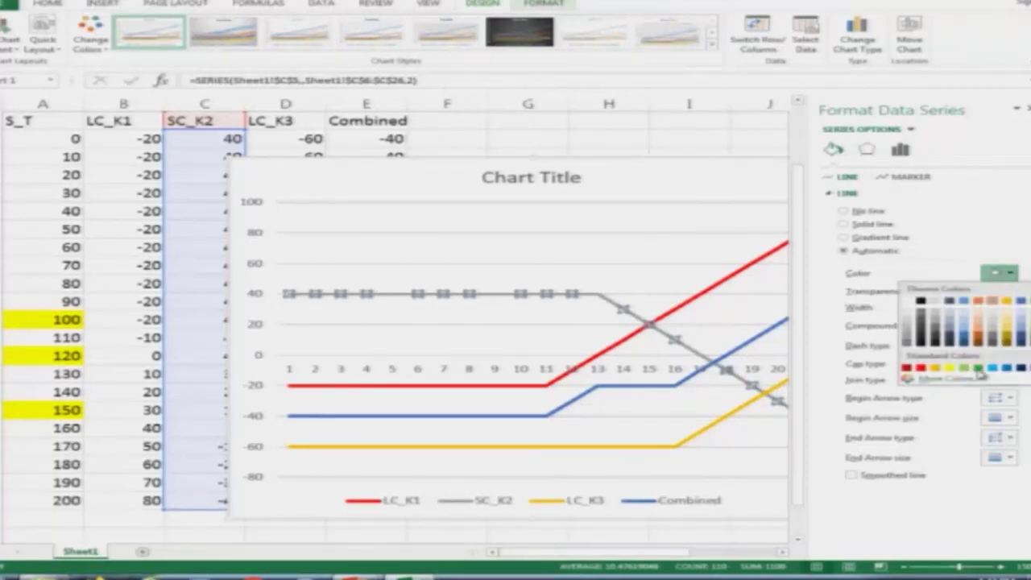
click(978, 369)
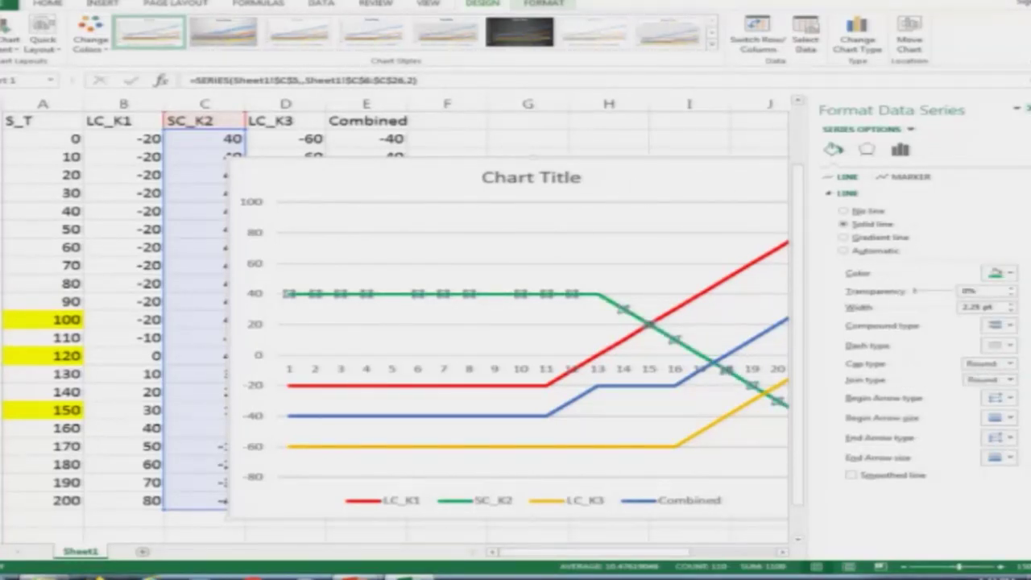
click(1025, 108)
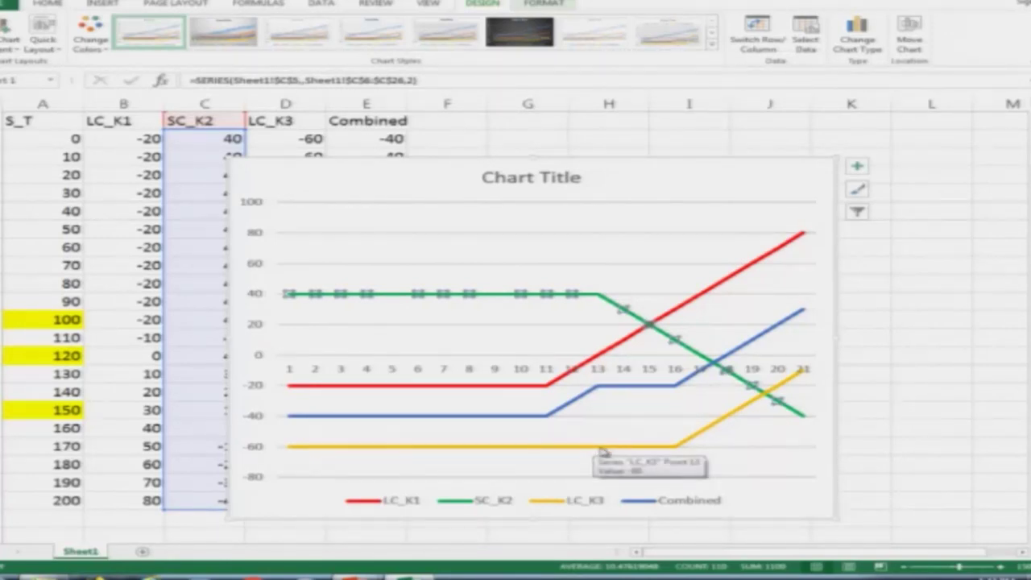
Set the LC_K3 series line colour to standard orange in the chart.
double_click(603, 449)
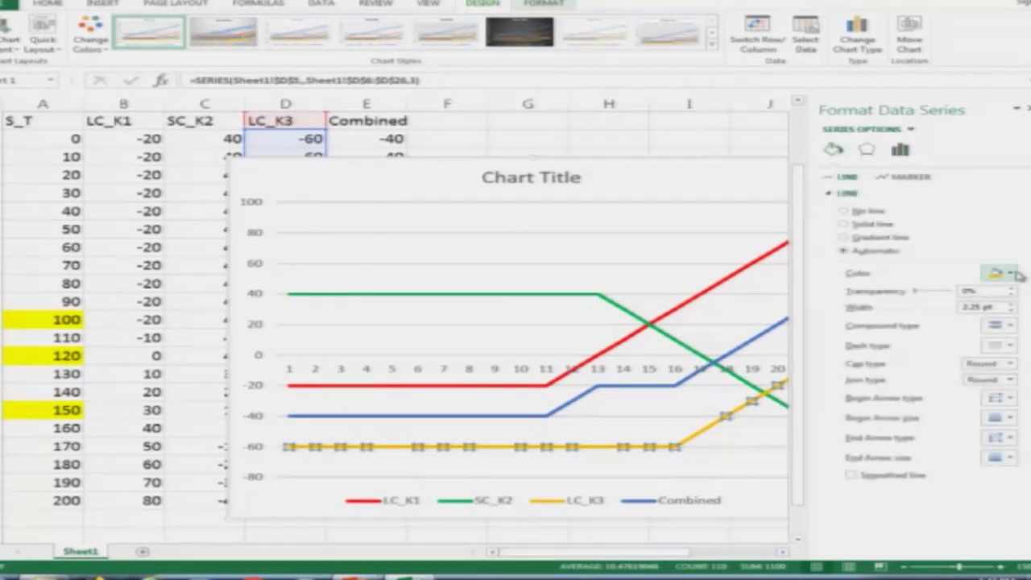
click(1012, 277)
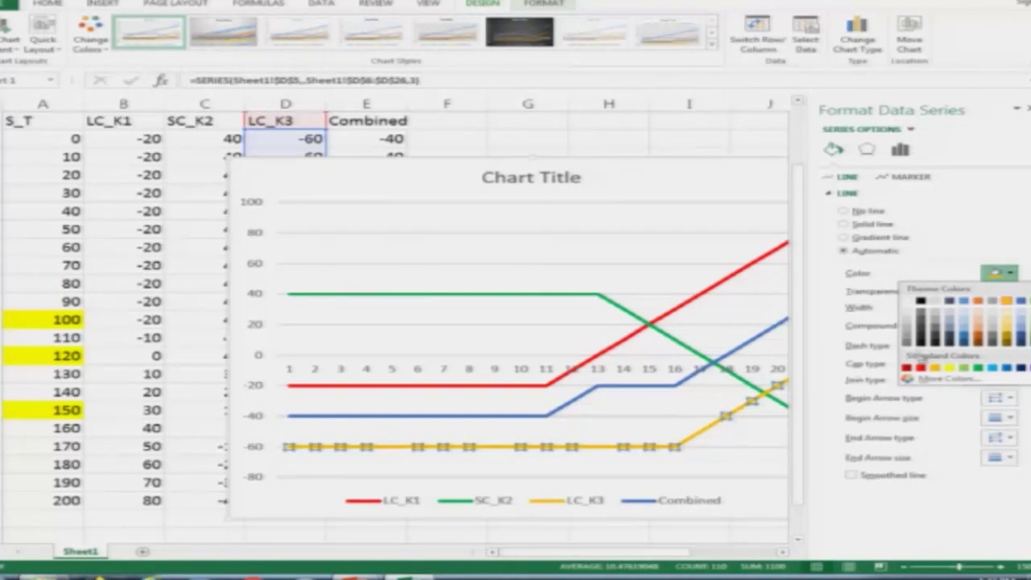
click(935, 369)
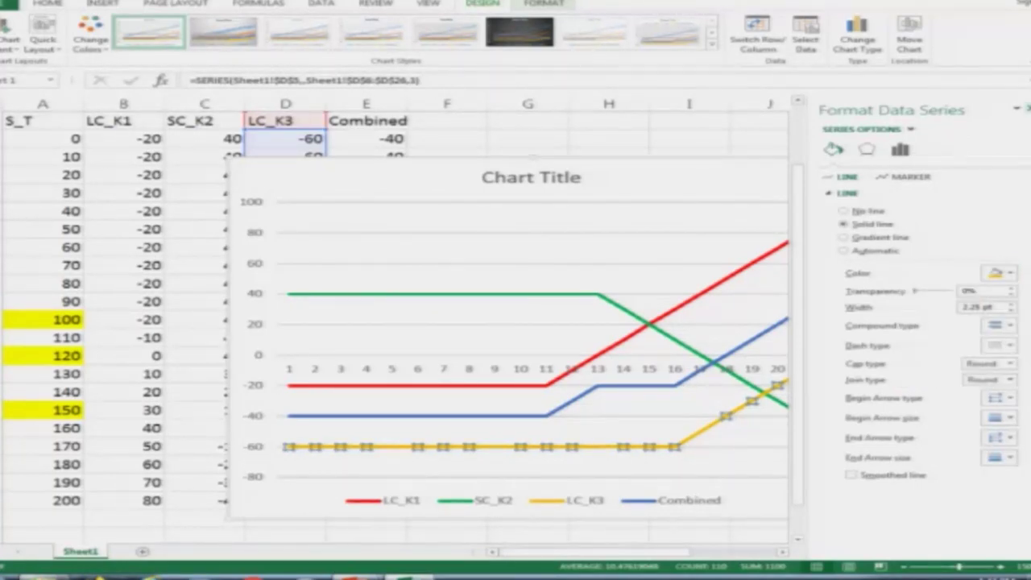
click(1019, 108)
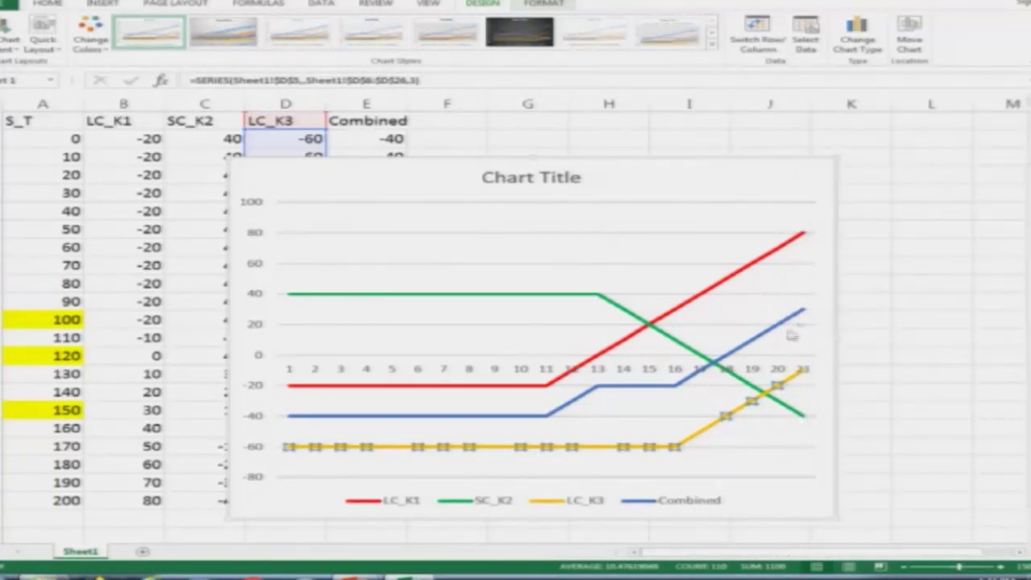
Set the Combined series line colour to standard light blue in the chart.
double_click(583, 402)
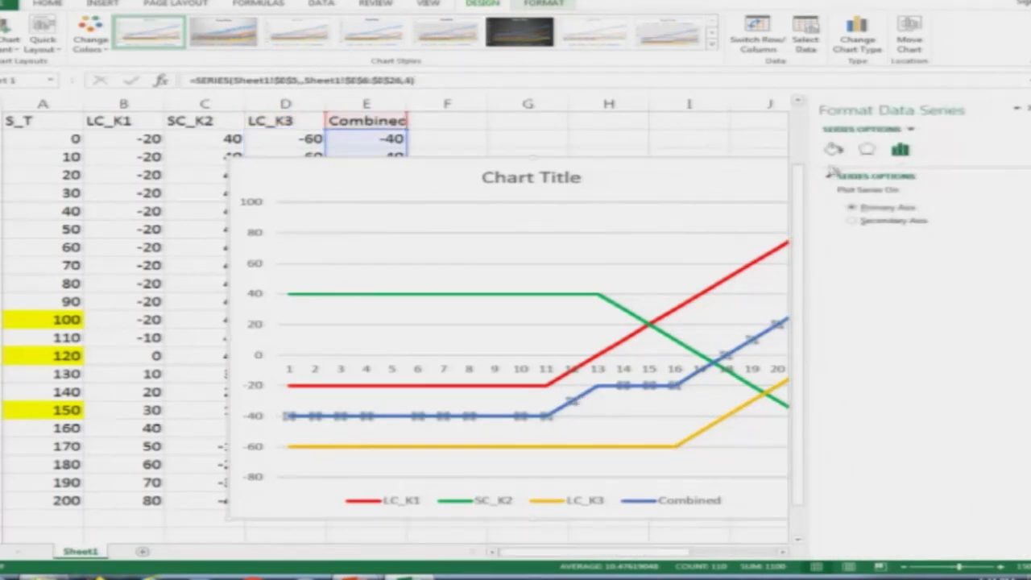
click(834, 149)
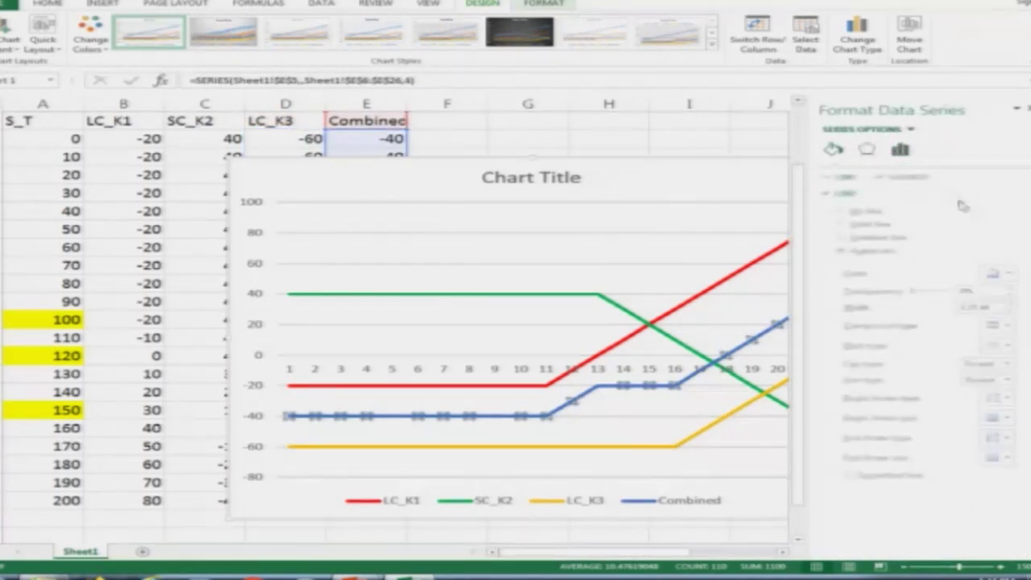
click(1010, 276)
click(997, 369)
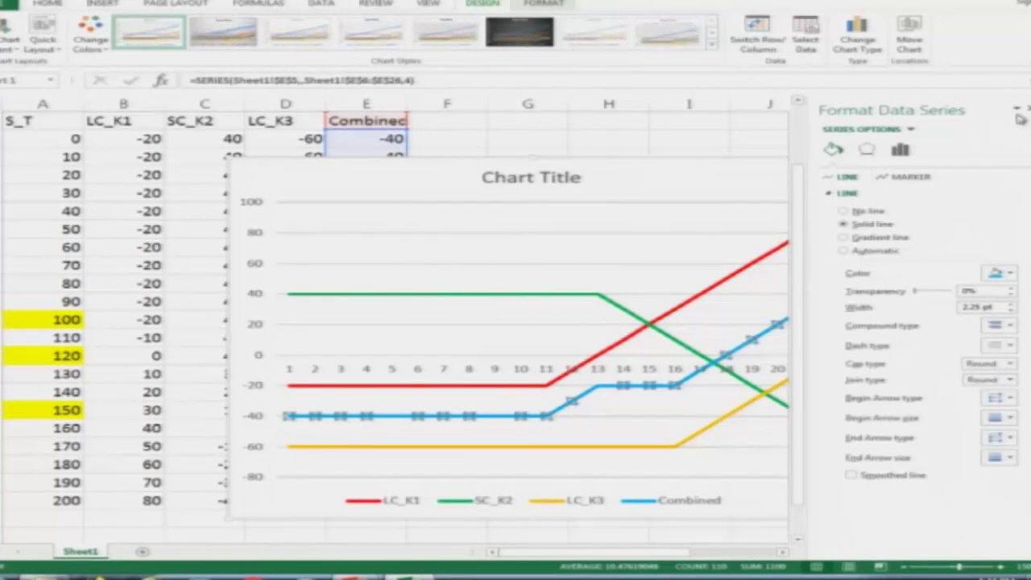
click(1018, 109)
Move the payoff chart beside the table so that it starts in column F and leaves all payoff columns uncovered.
click(950, 354)
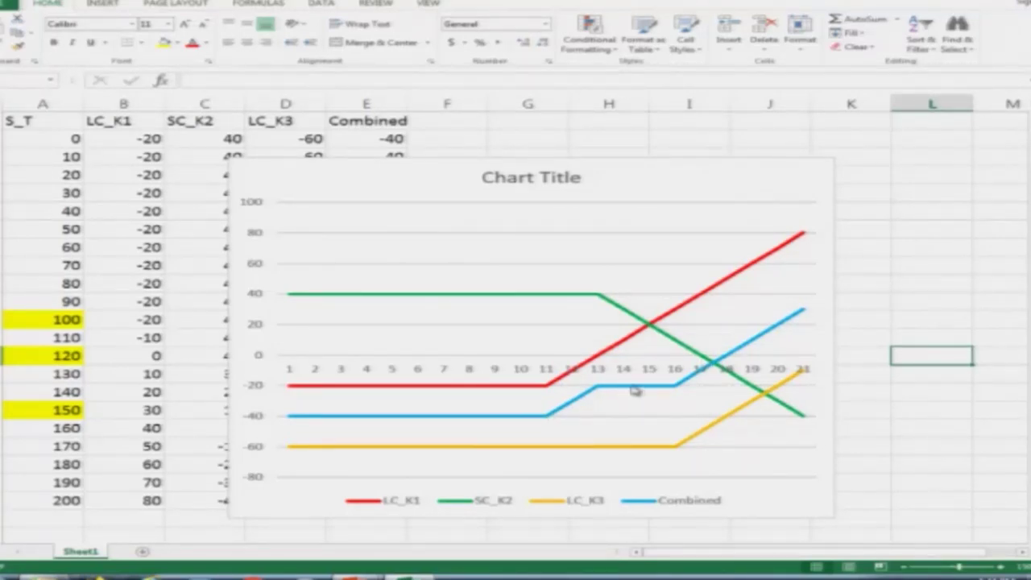
scroll(633, 391, up, 2)
drag(709, 255, 902, 139)
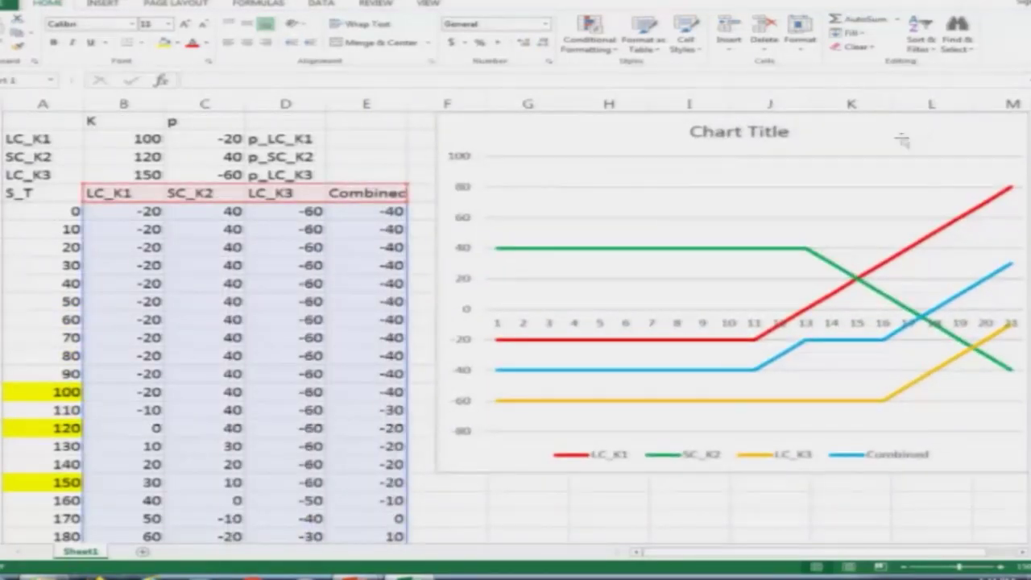
Set the LC_K1 premium p in C2 to -10.
click(232, 173)
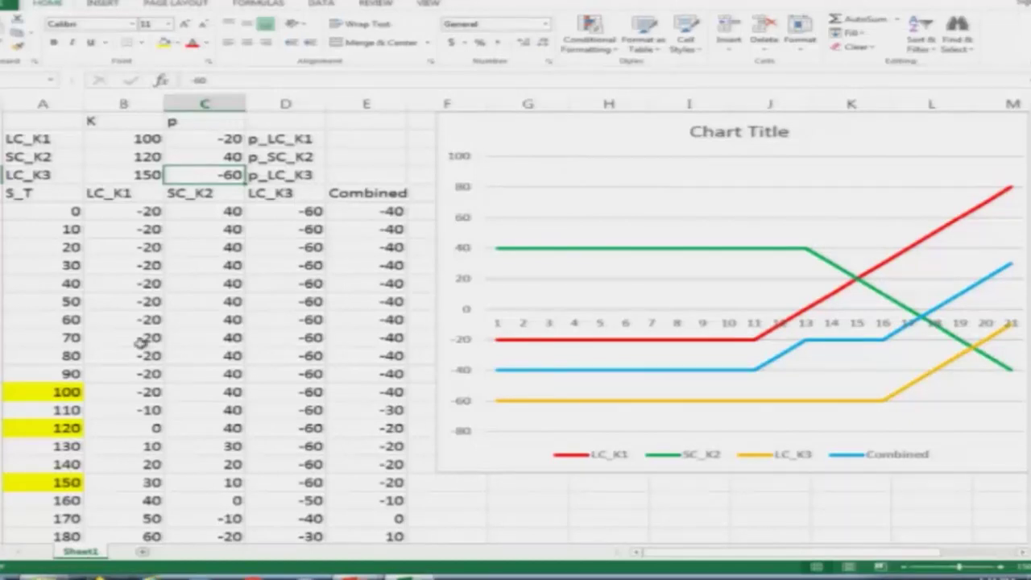
click(226, 137)
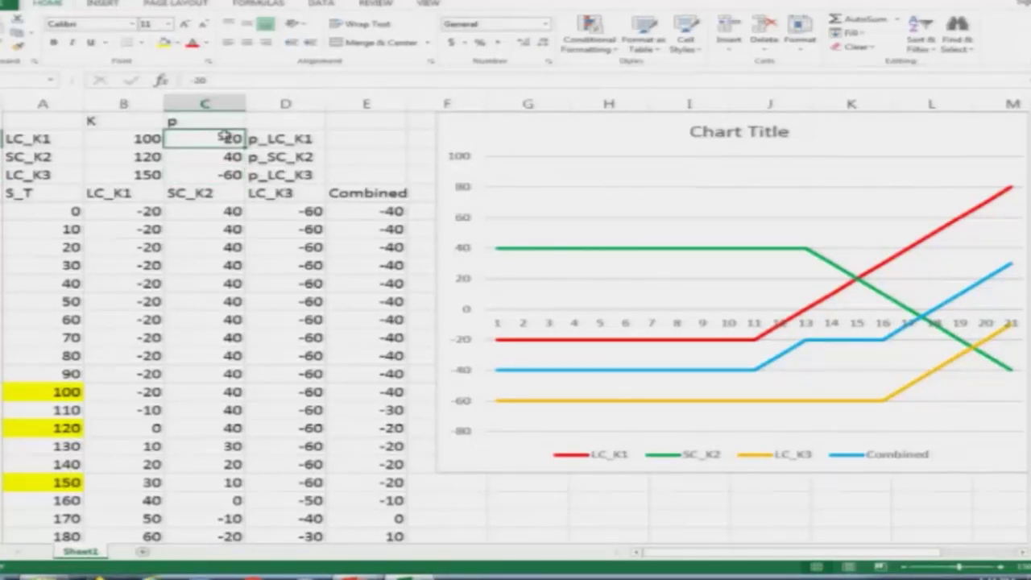
text(-10)
key(Return)
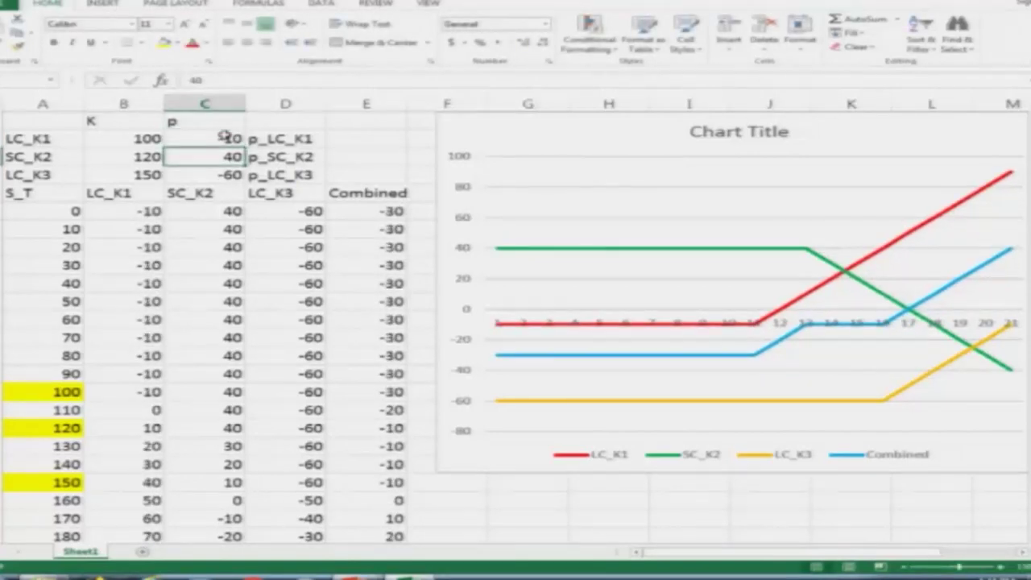
Set the SC_K2 premium in C3 to 30 and the LC_K3 premium in C4 to -40.
text(30)
key(Return)
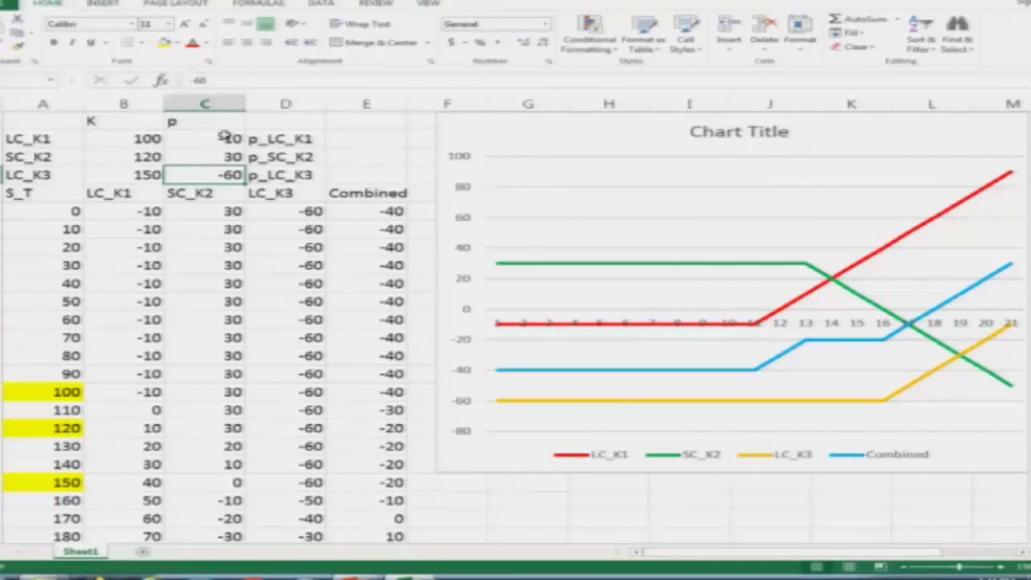
text(-40)
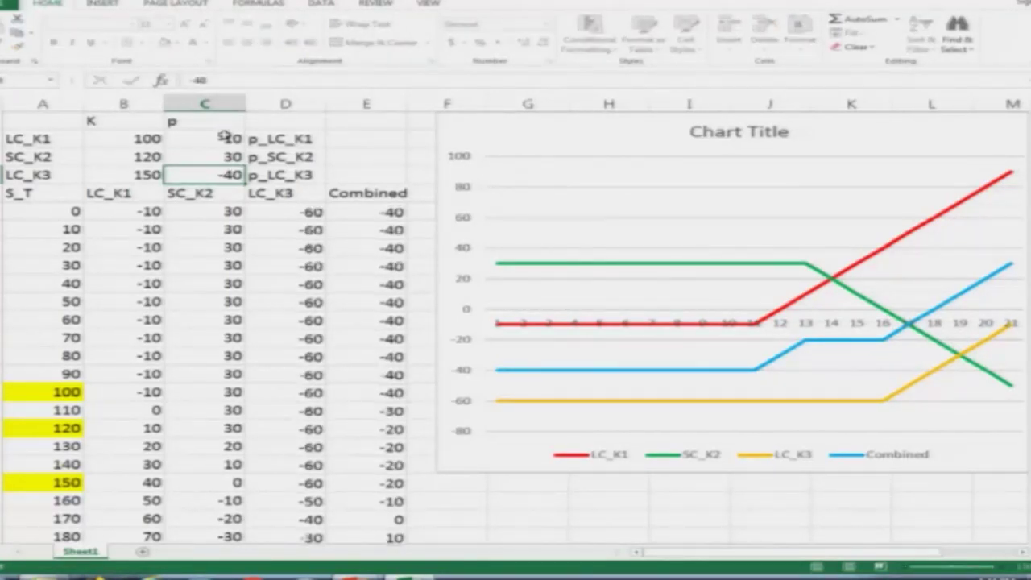
key(Return)
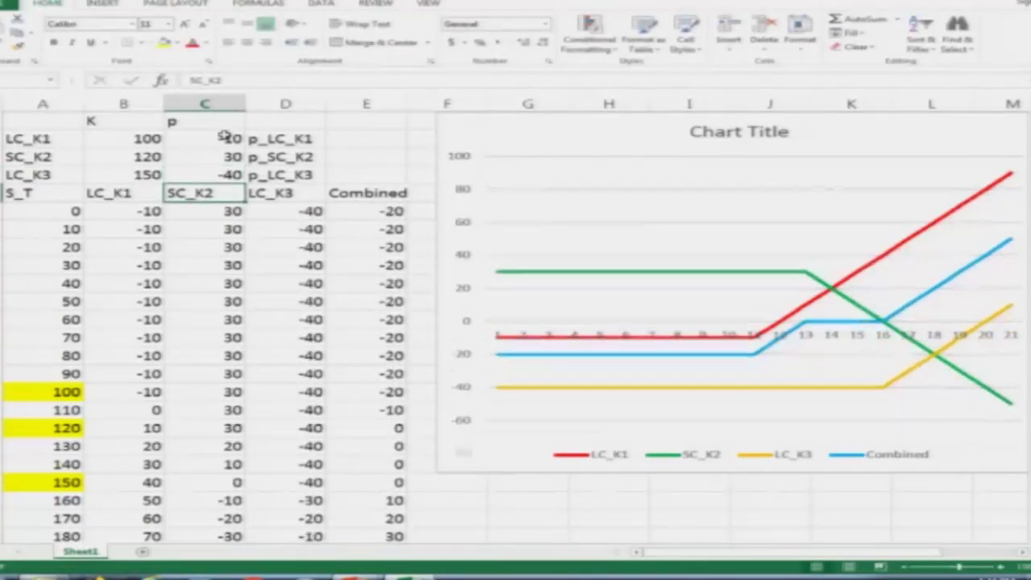
mouse_move(702, 402)
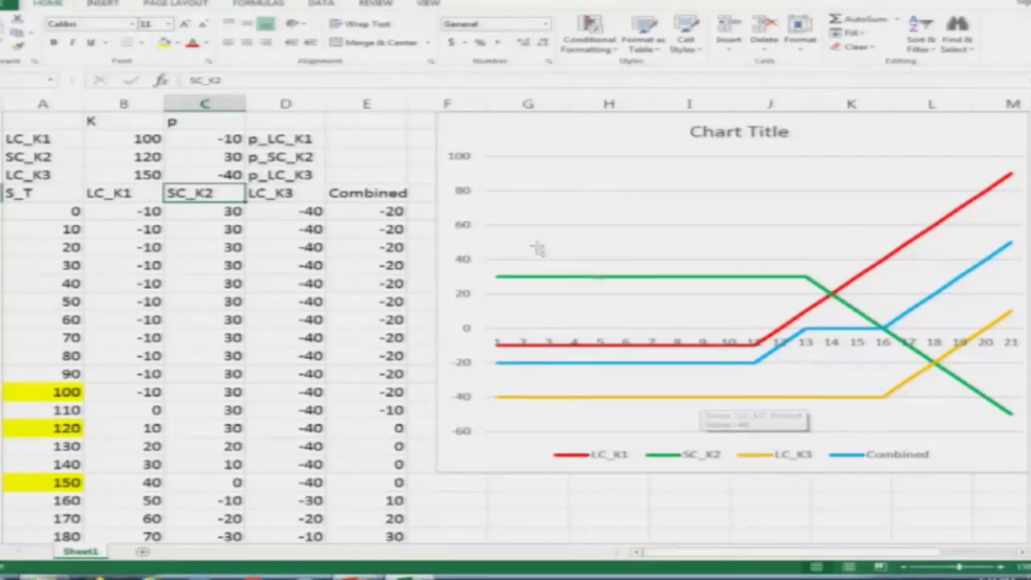
Try a strike of 110 for SC_K2 in B3 and 140 for LC_K3 in B4.
click(104, 156)
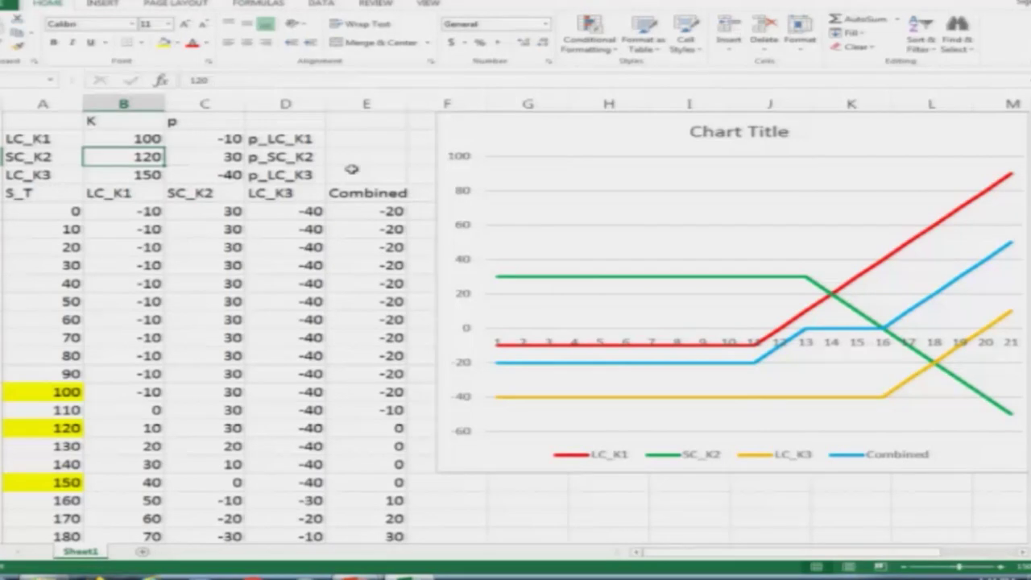
text(110)
key(Return)
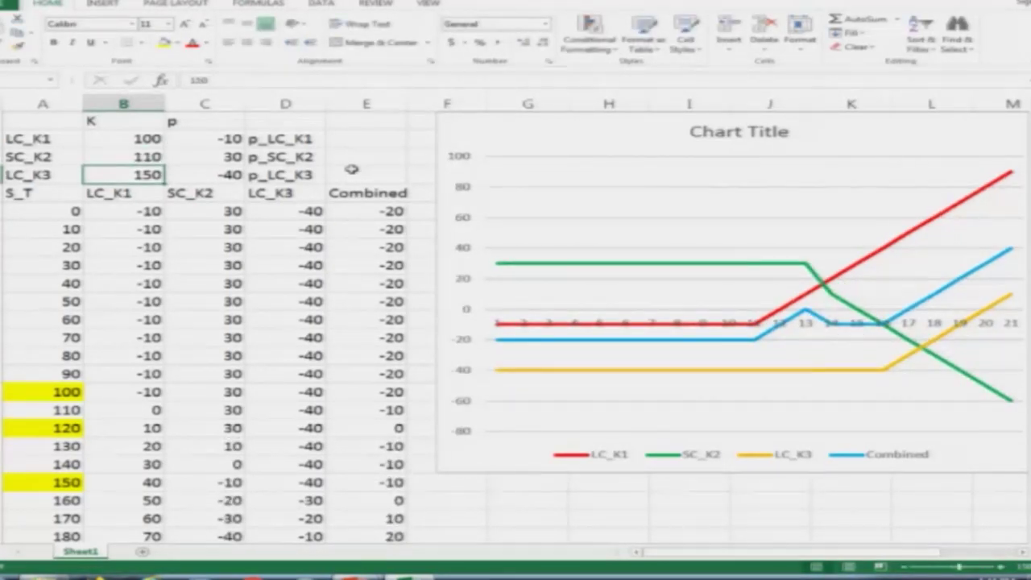
text(140)
key(Return)
Try changing the LC_K3 strike in B4 to 130, and set it to 140 again.
key(Up)
text(130)
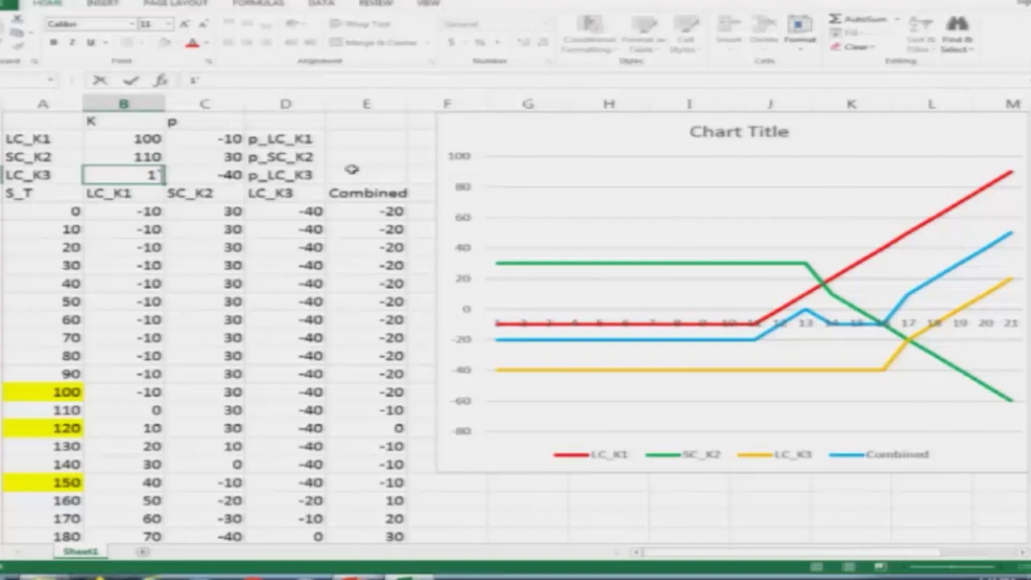
key(BackSpace)
key(BackSpace)
text(30)
key(Return)
key(Up)
text(140)
key(ctrl+Return)
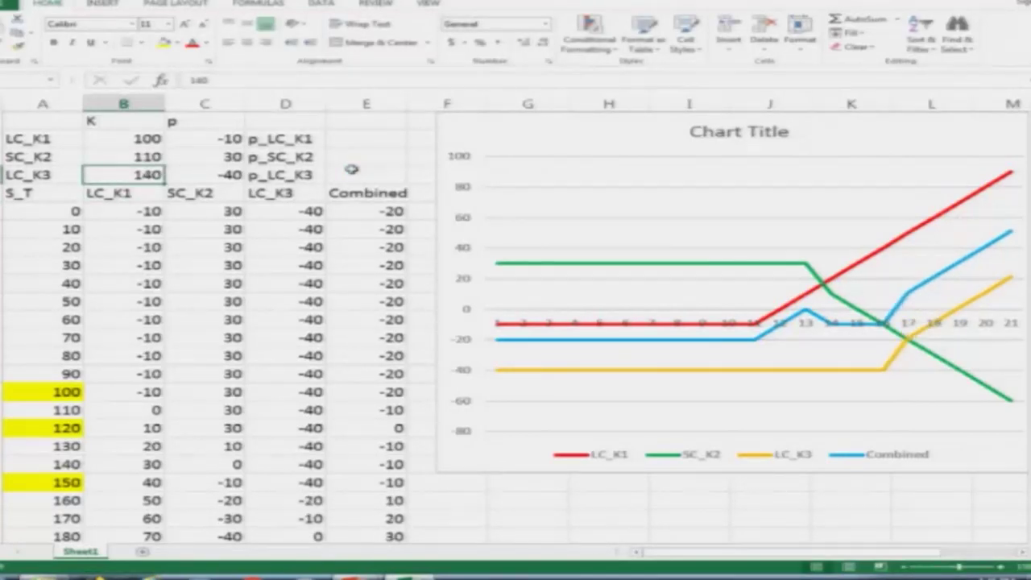
Restore the LC_K3 strike in B4 to 150 and the SC_K2 strike in B3 to 120.
text(150)
key(ctrl+Return)
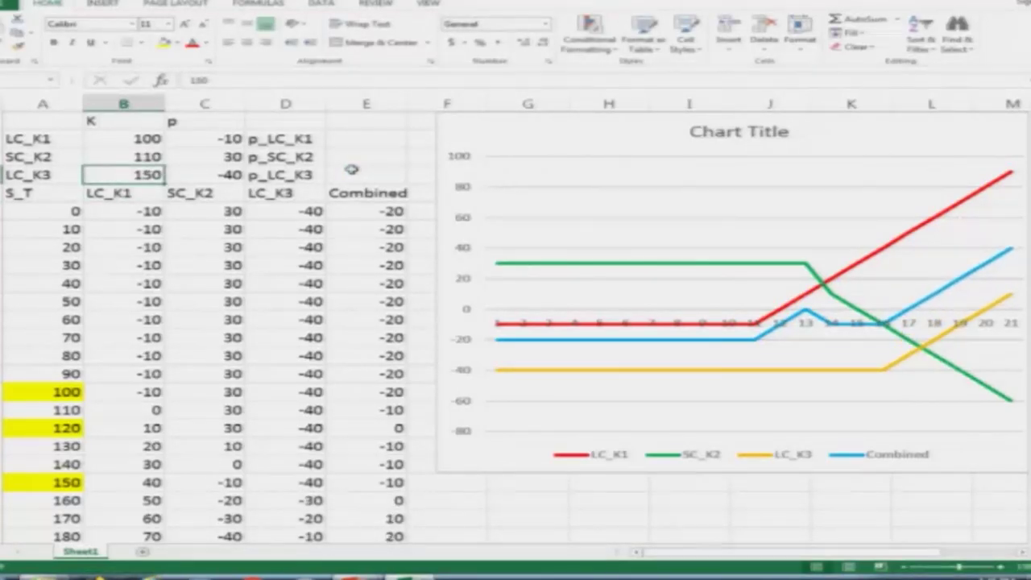
key(Up)
text(120)
key(ctrl+Return)
key(Down)
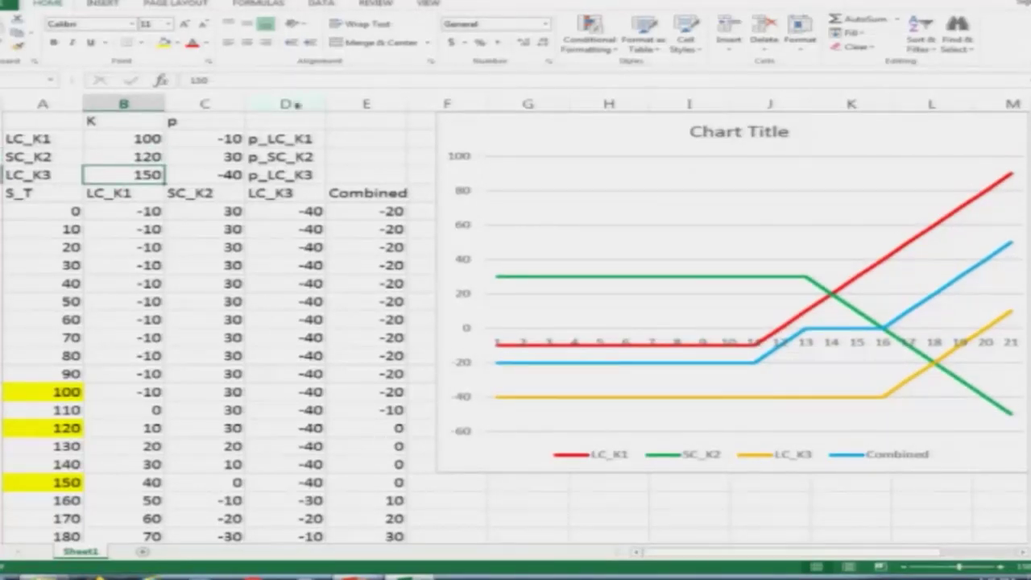
Move the payoff chart closer to the table so that it overlaps the Combined column, and deselect it.
drag(594, 137, 521, 143)
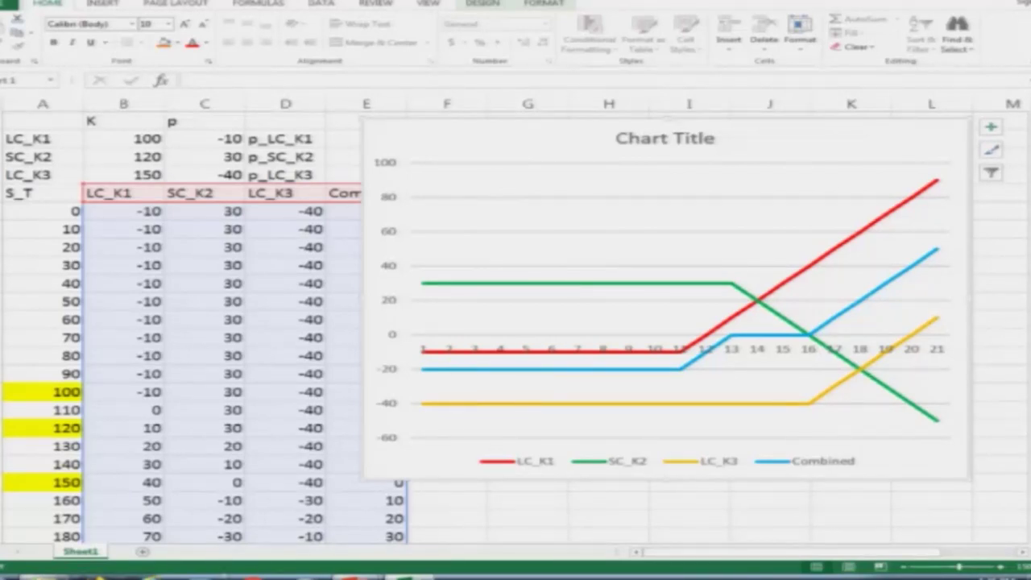
click(520, 520)
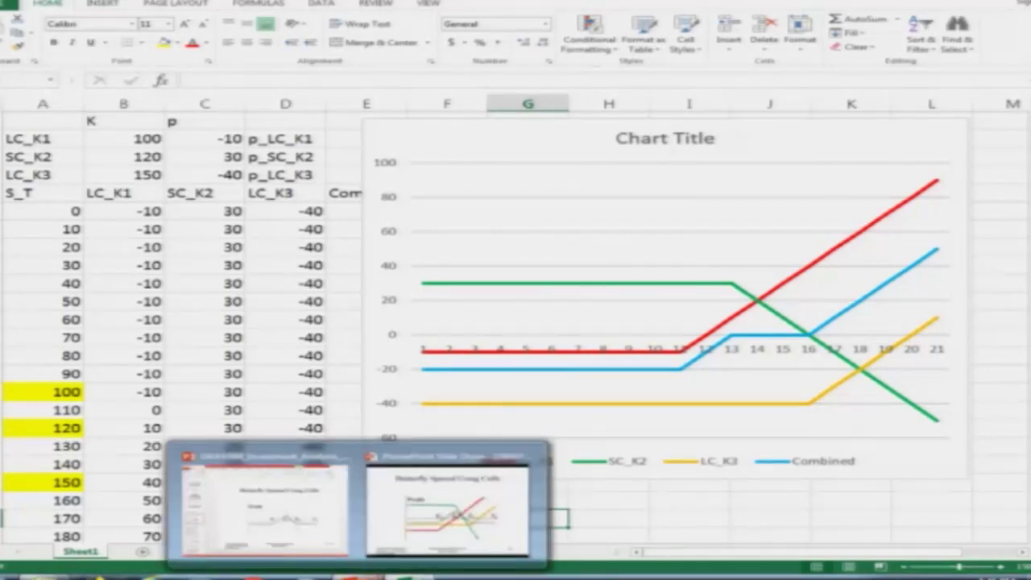
Switch to File Explorer, open SWAYAM_Investment_Analysis_and_Portfolio_Management_19.ppt and go to slide 14, "Payoffs in Options (considering price is not zero)".
click(96, 575)
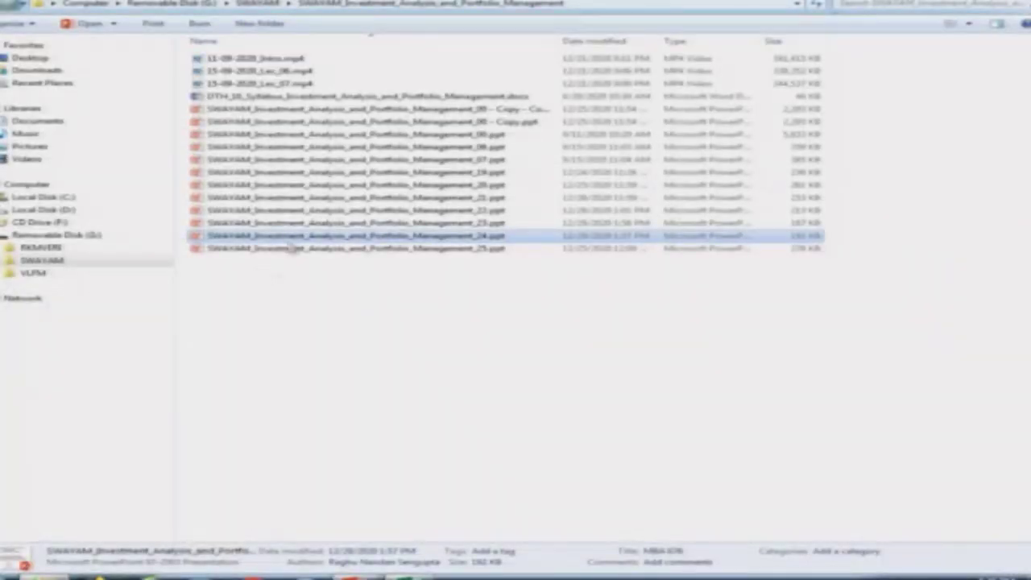
double_click(493, 176)
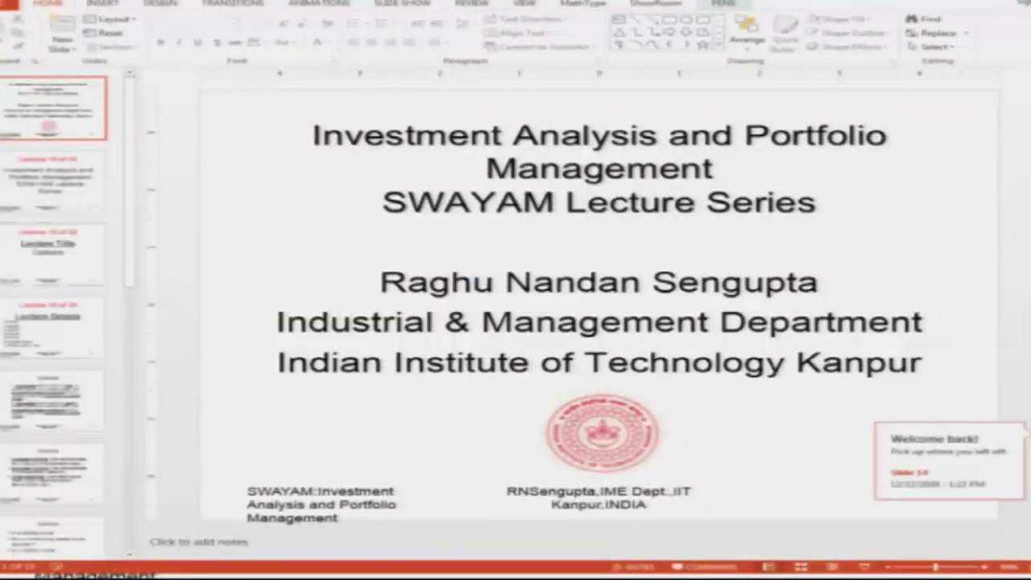
click(23, 256)
key(Down)
key(Down)
key(Down)
key(Down)
key(Down)
key(Down)
key(Down)
key(Down)
key(Down)
key(Down)
key(Down)
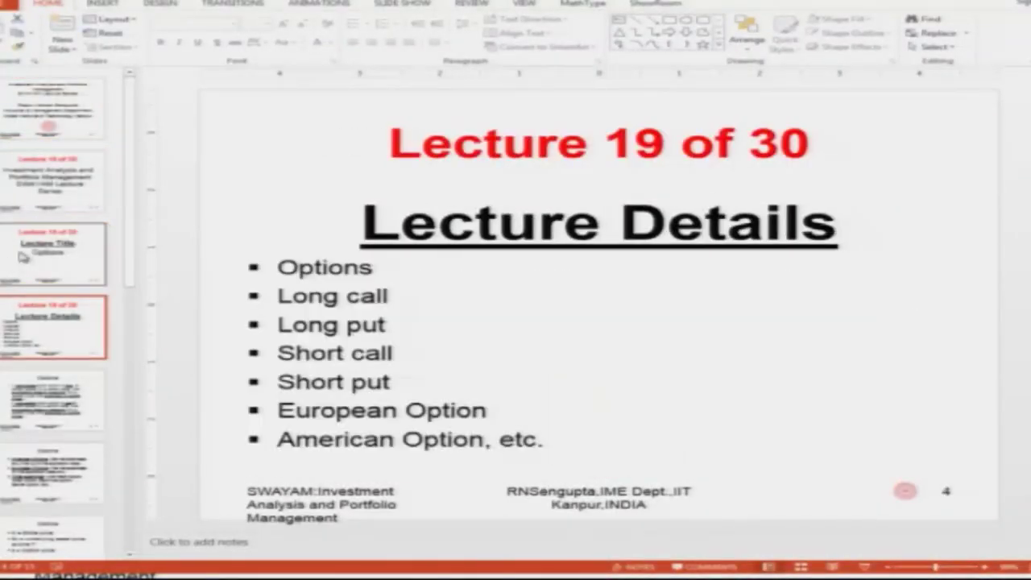
key(Down)
key(Up)
key(Up)
key(Down)
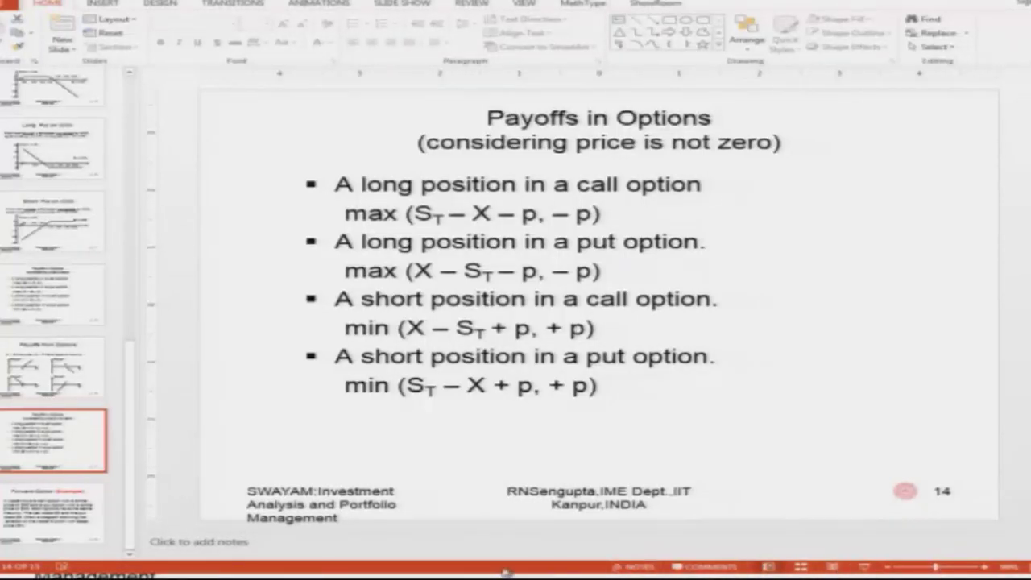
Switch back to the Excel workbook and move the payoff chart away from the table so that it starts in column I.
key(alt+Tab)
key(Tab)
key(Tab)
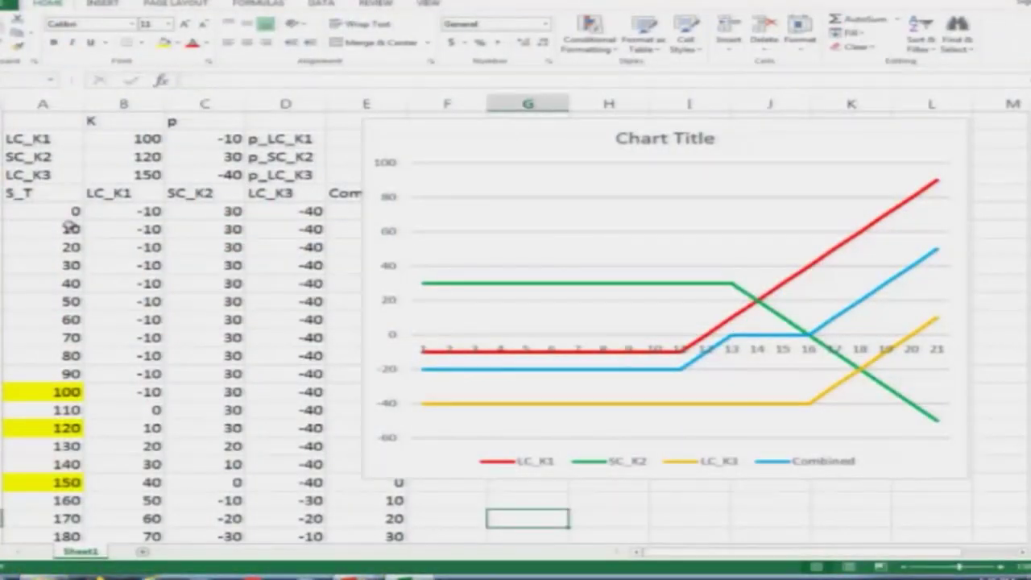
click(850, 149)
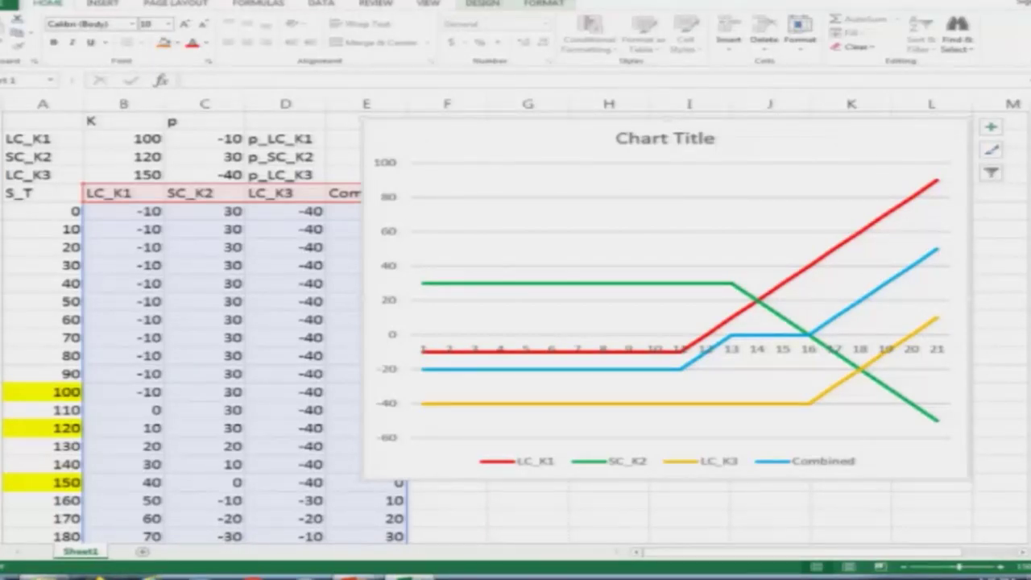
scroll(516, 322, right, 1)
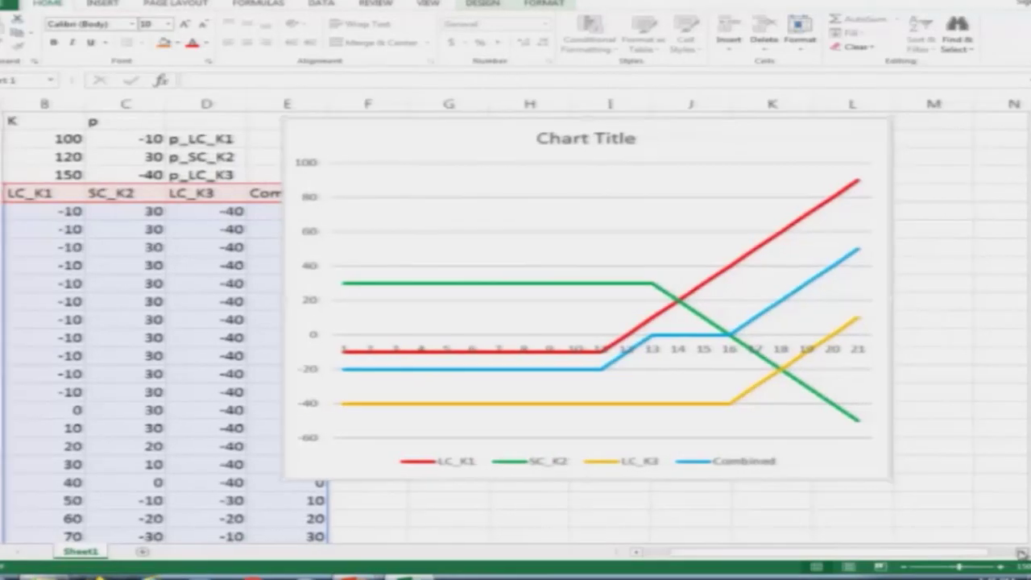
click(535, 144)
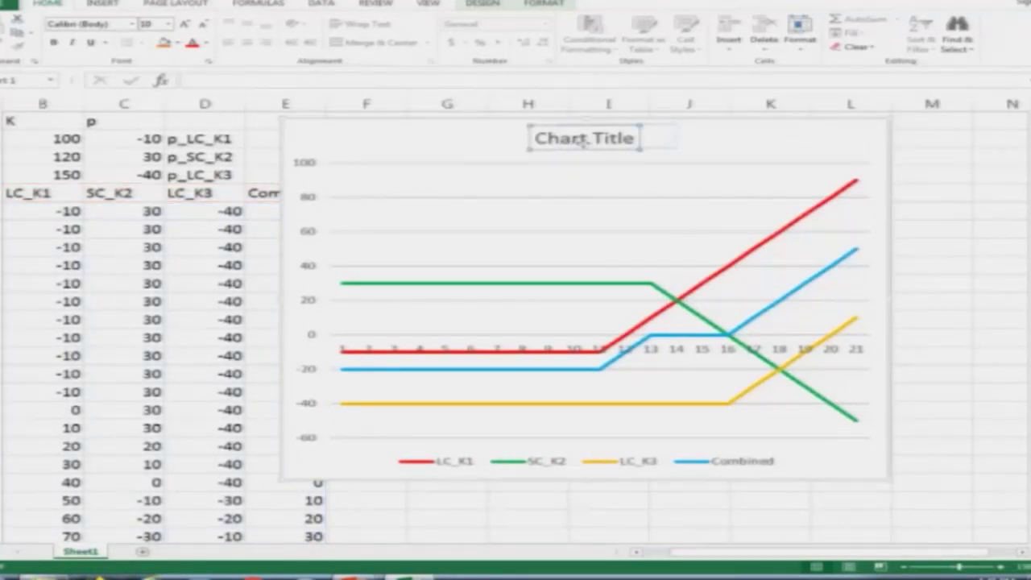
drag(395, 140, 710, 217)
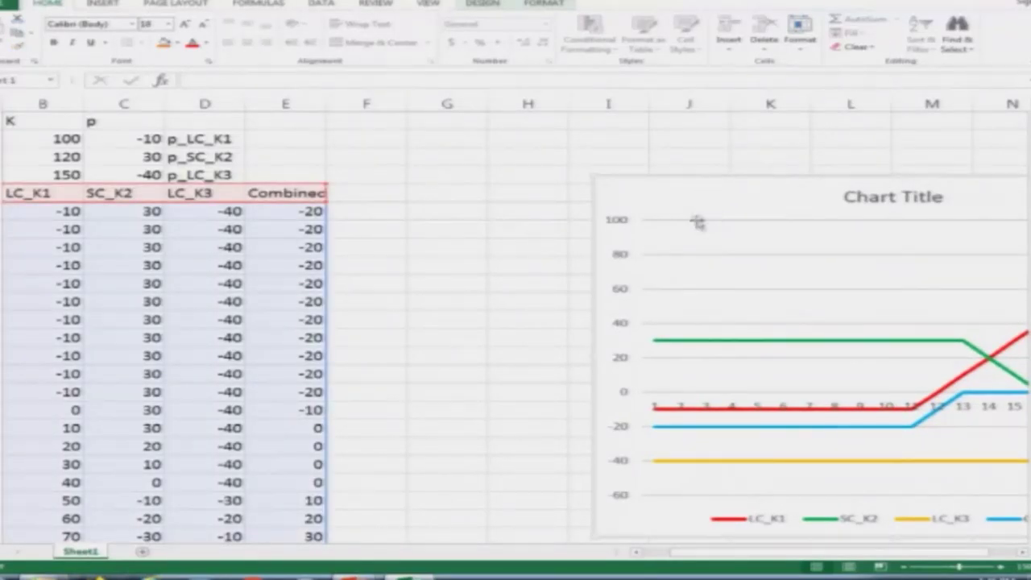
click(54, 212)
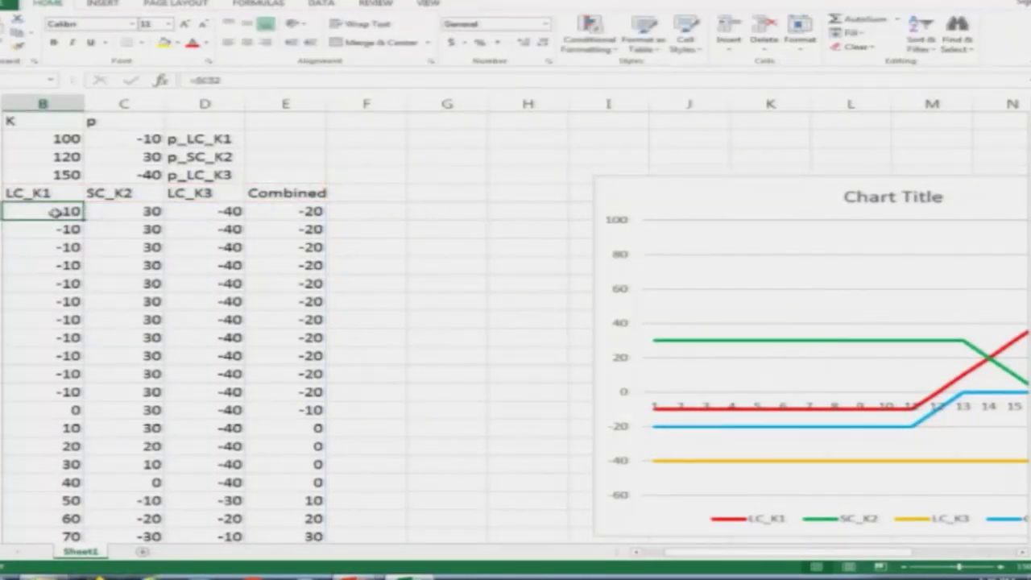
key(Left)
key(Right)
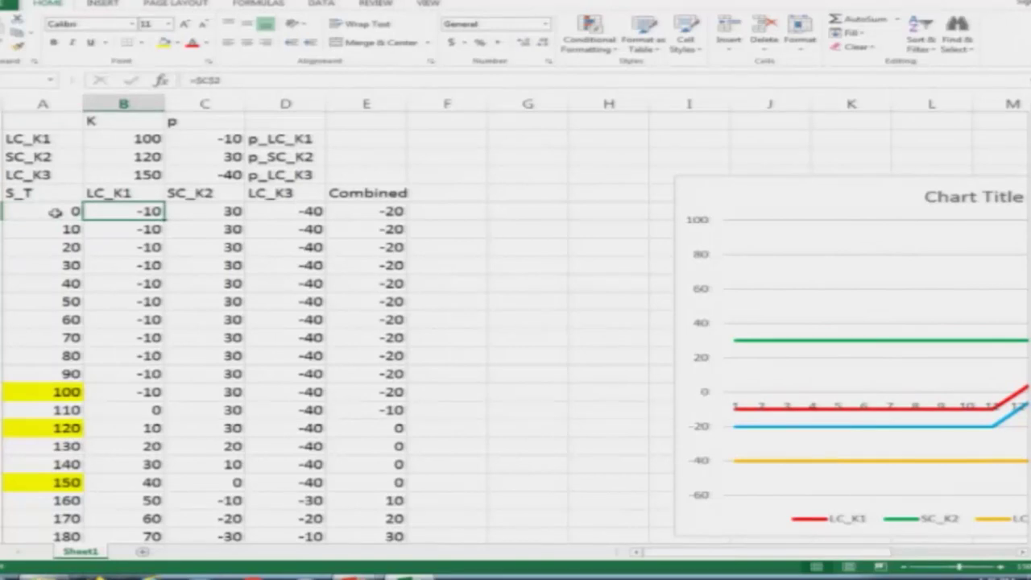
Switch to PowerPoint, start the slide show at slide 14 and mark the long call payoff formula with a red highlighter.
key(alt+Tab)
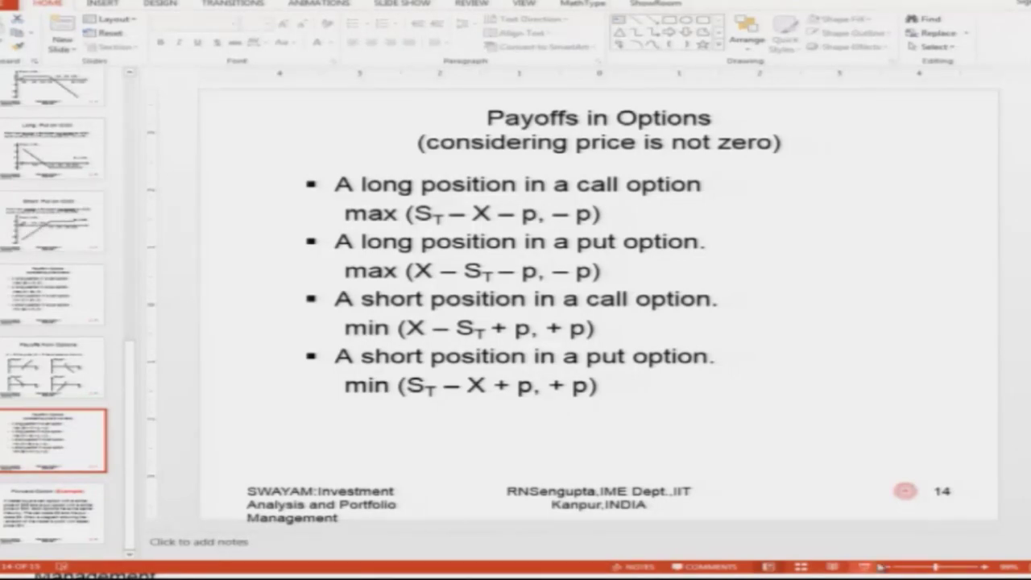
click(864, 567)
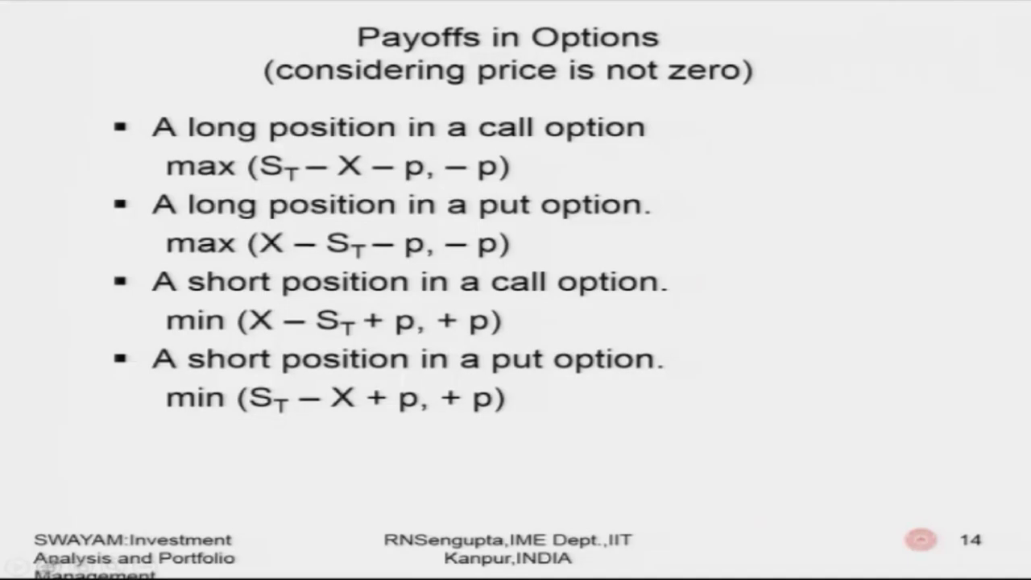
click(49, 564)
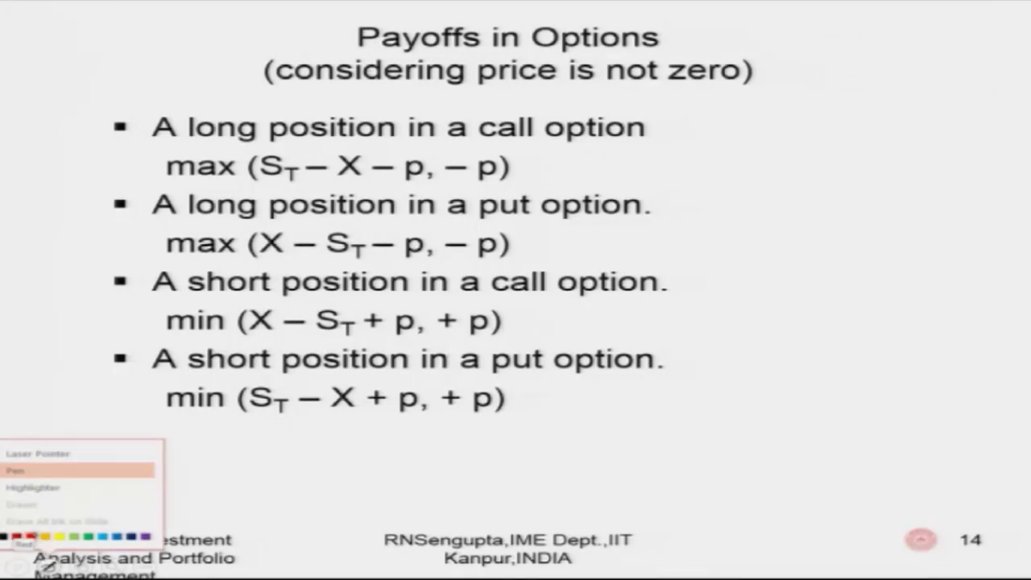
click(38, 487)
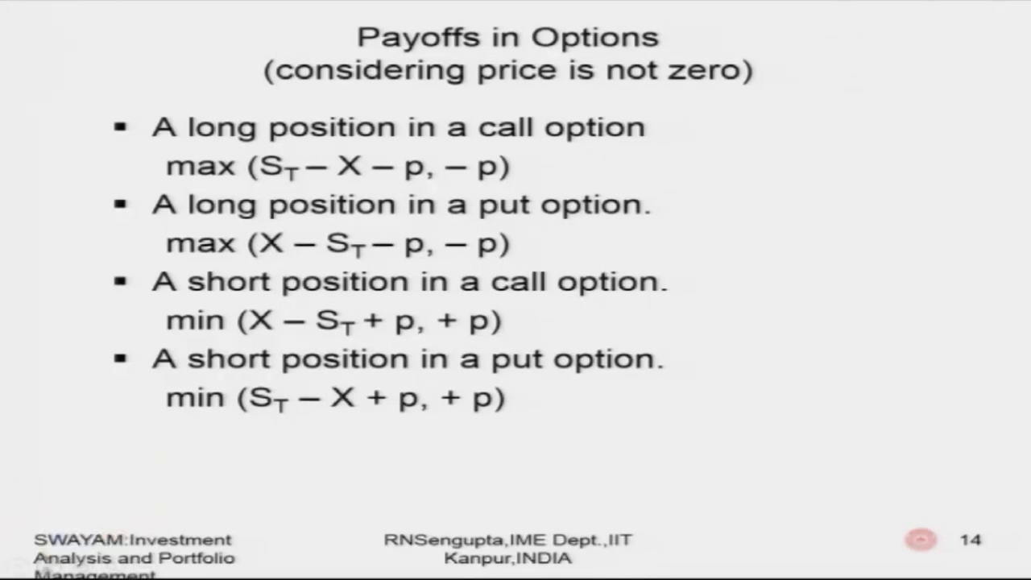
click(48, 563)
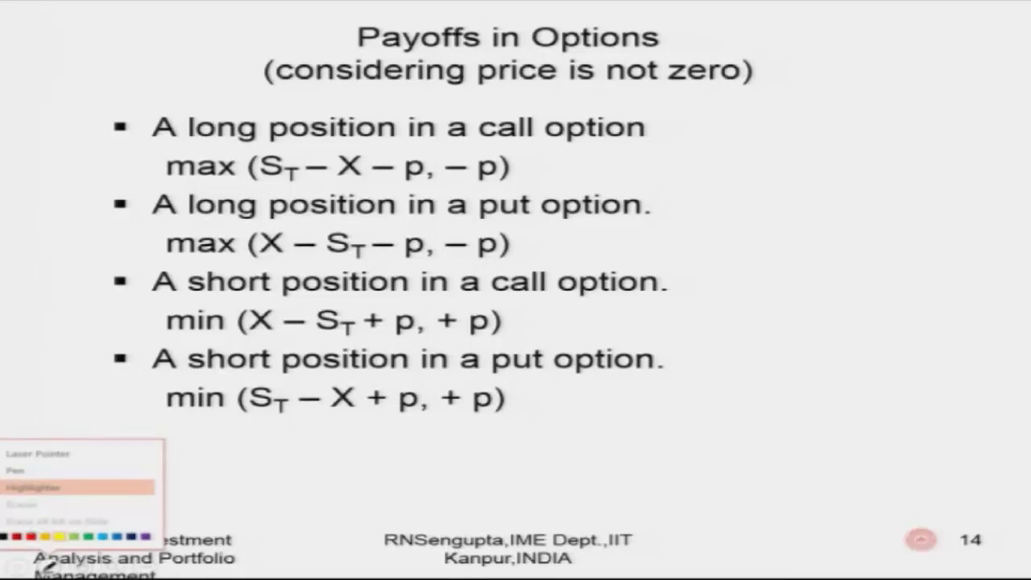
click(31, 535)
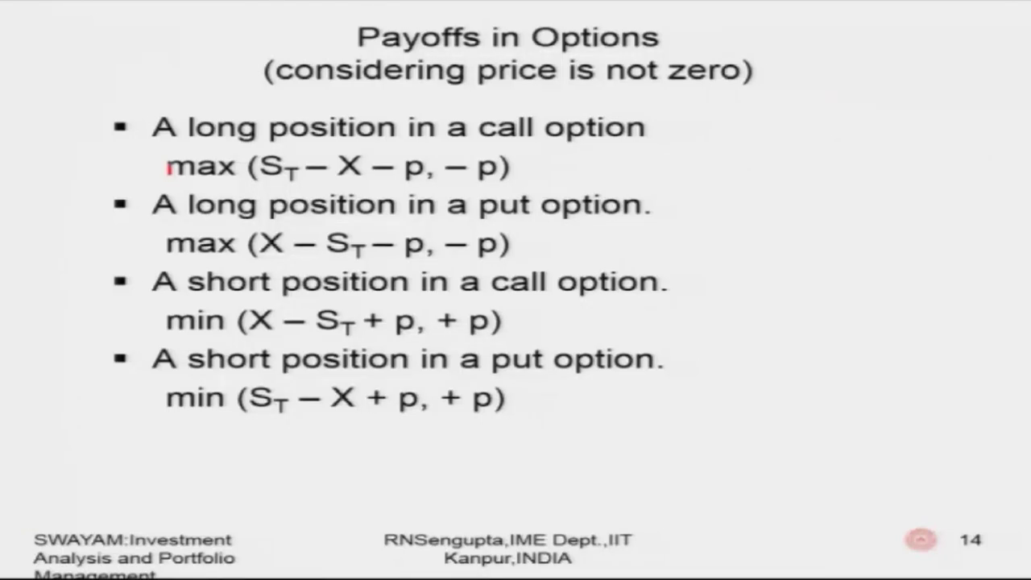
drag(166, 167, 509, 167)
drag(168, 169, 497, 159)
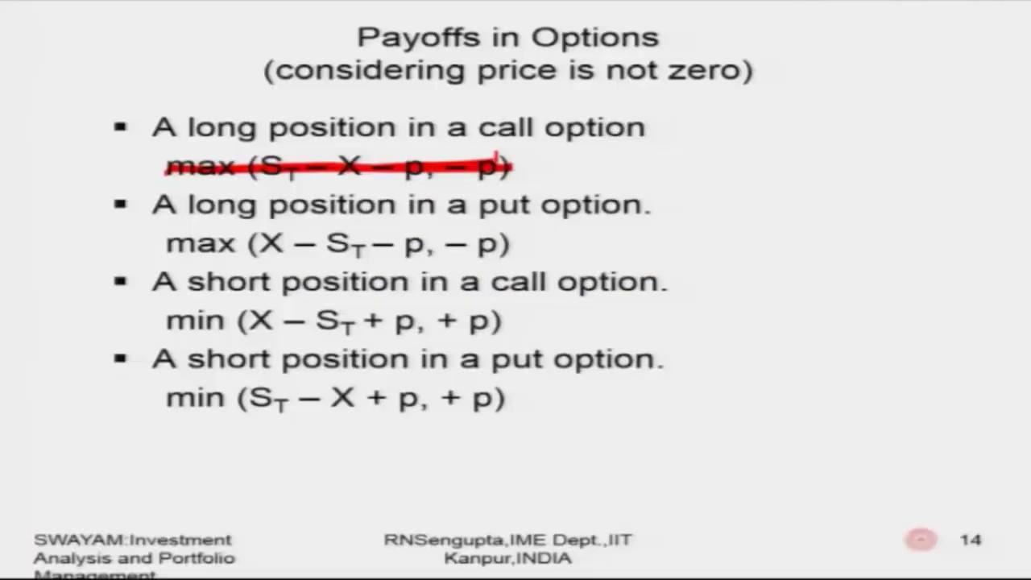
Switch to the Excel workbook and enter =MAX(A6-B2+C2,C2) in B6 as the LC_K1 payoff, following the slide's long call formula.
key(alt+Tab)
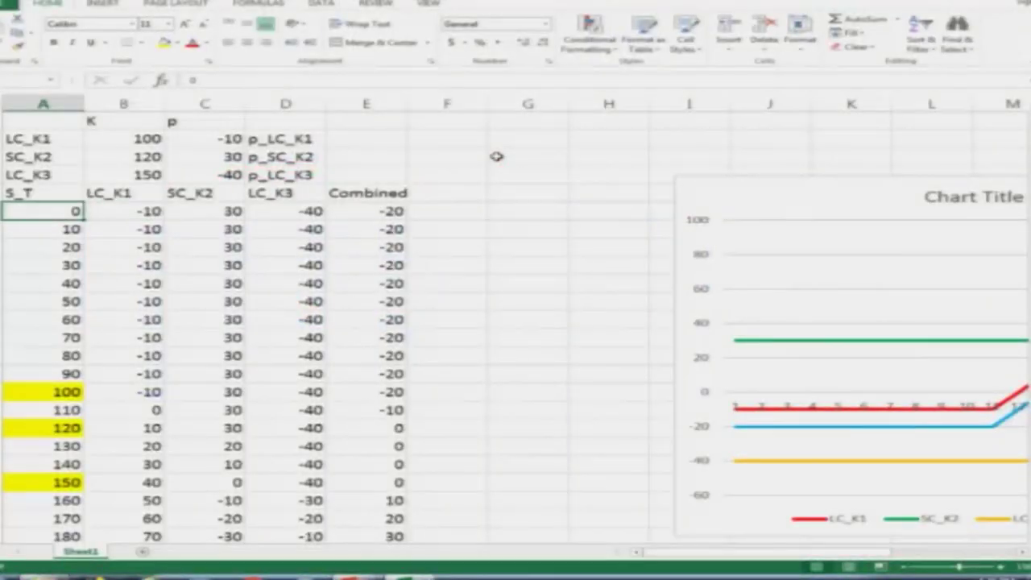
text(=max()
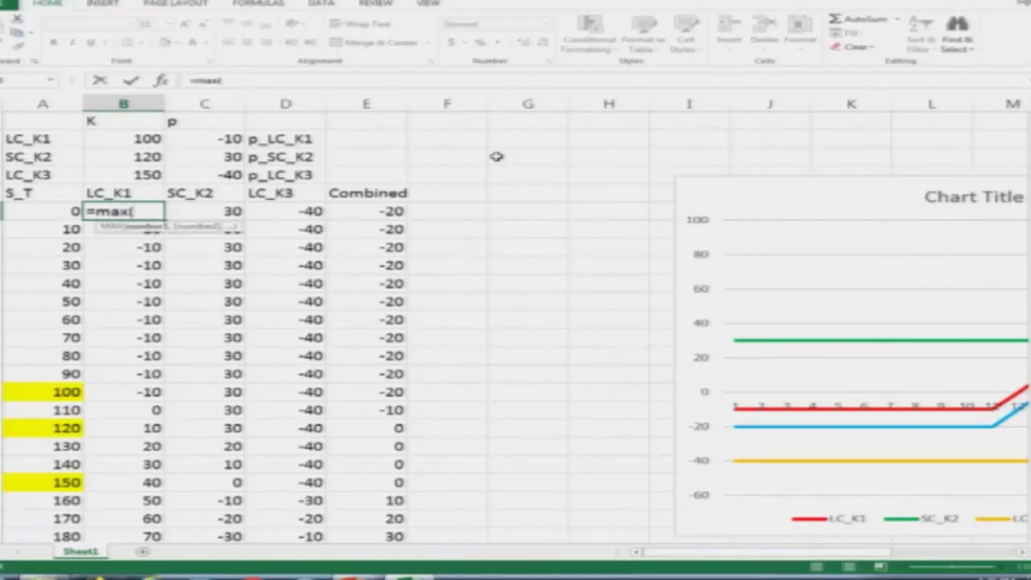
key(alt+Tab)
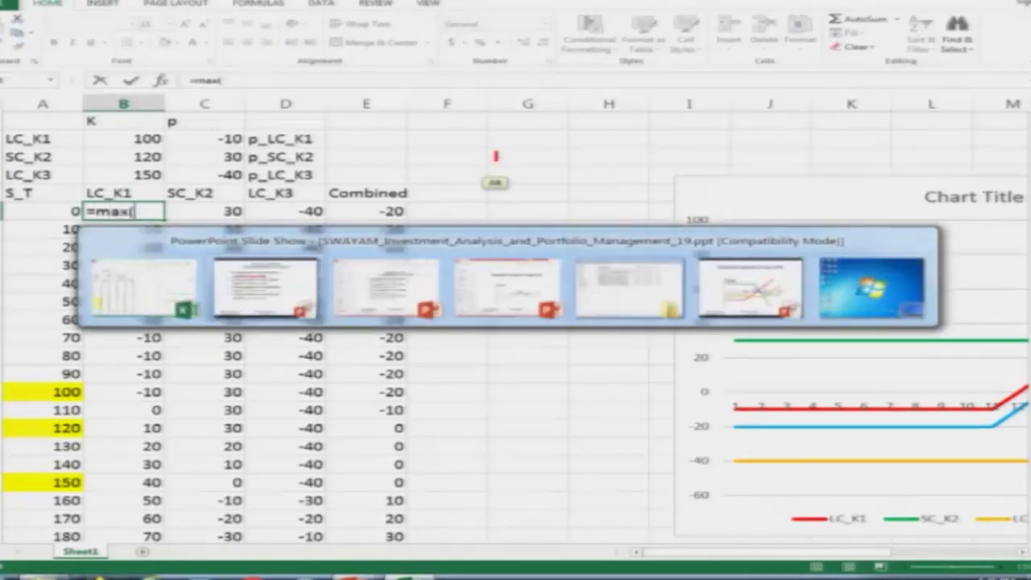
key(alt+Tab)
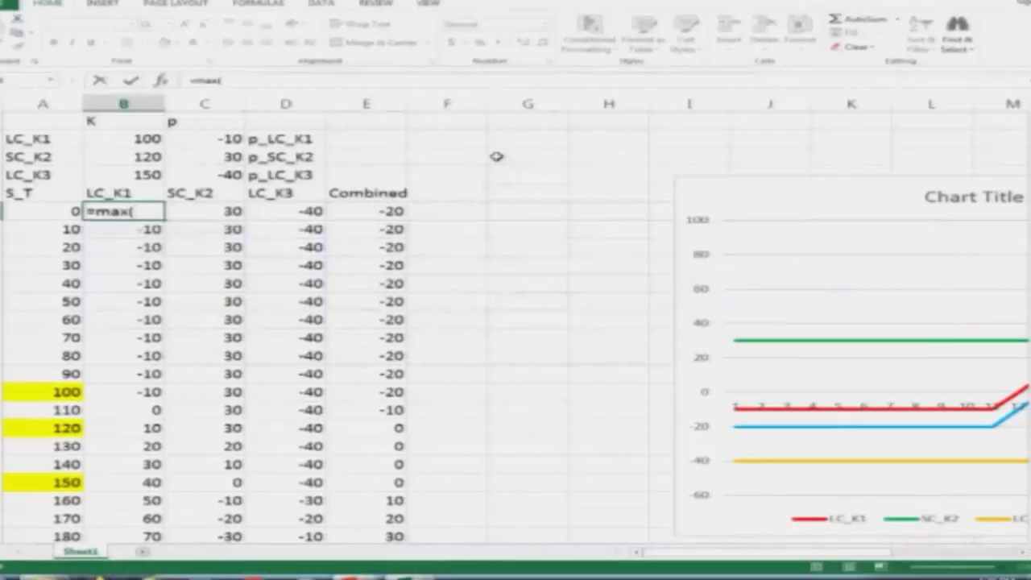
key(Left)
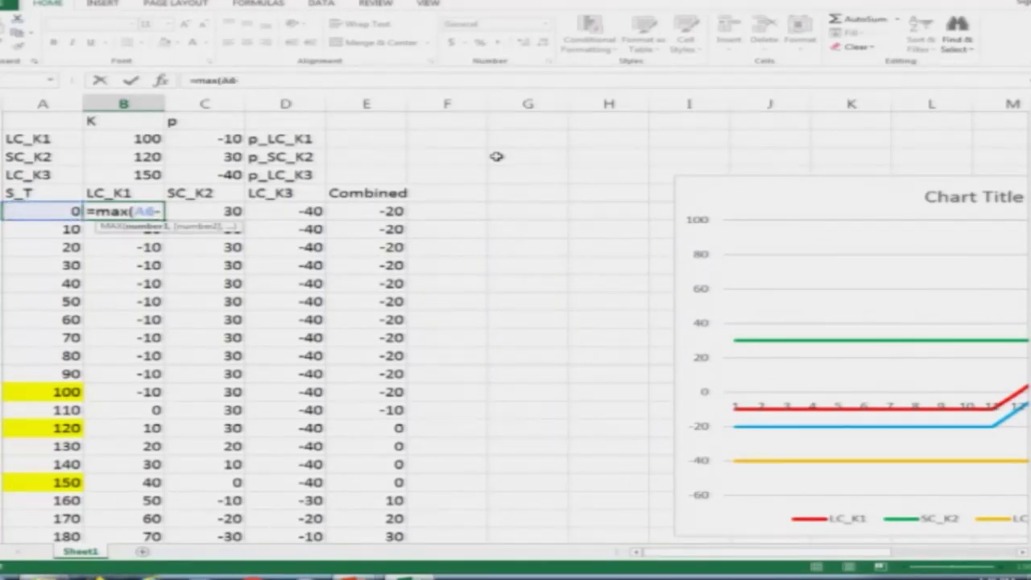
text(-)
key(Up)
key(Up)
key(Up)
key(Up)
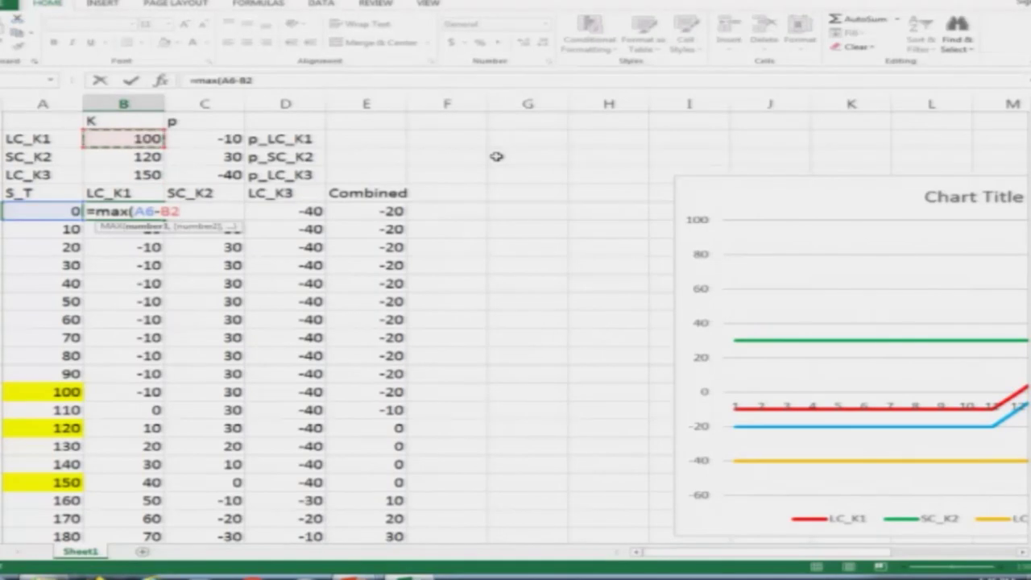
key(alt+Tab)
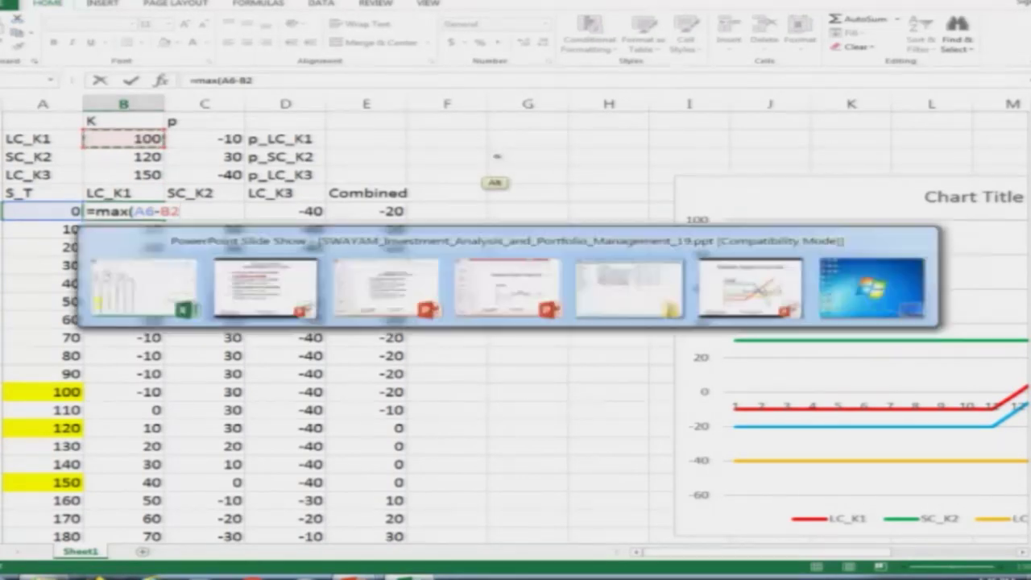
key(alt+Tab)
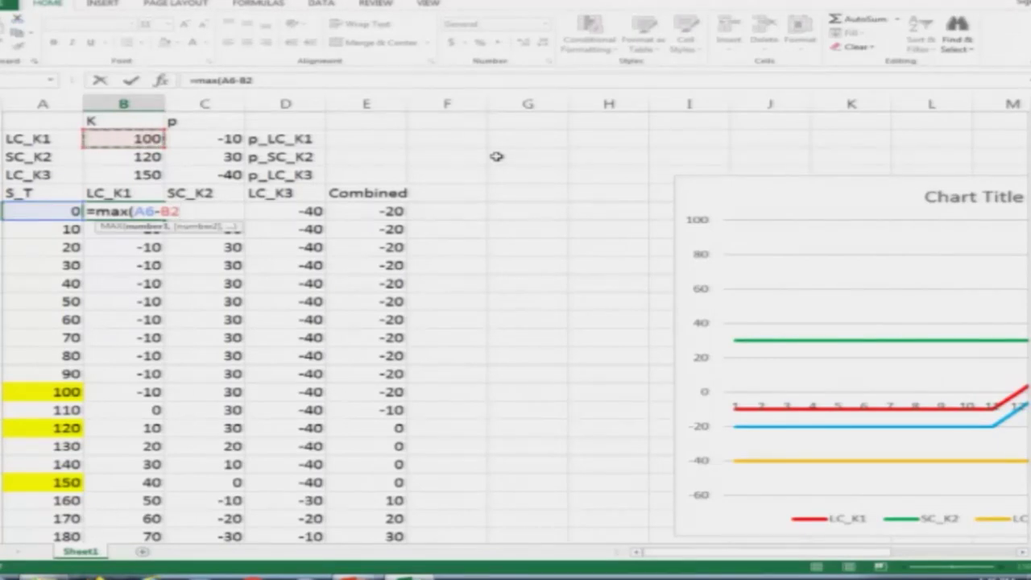
text(+)
key(Up)
key(Up)
key(Up)
key(Up)
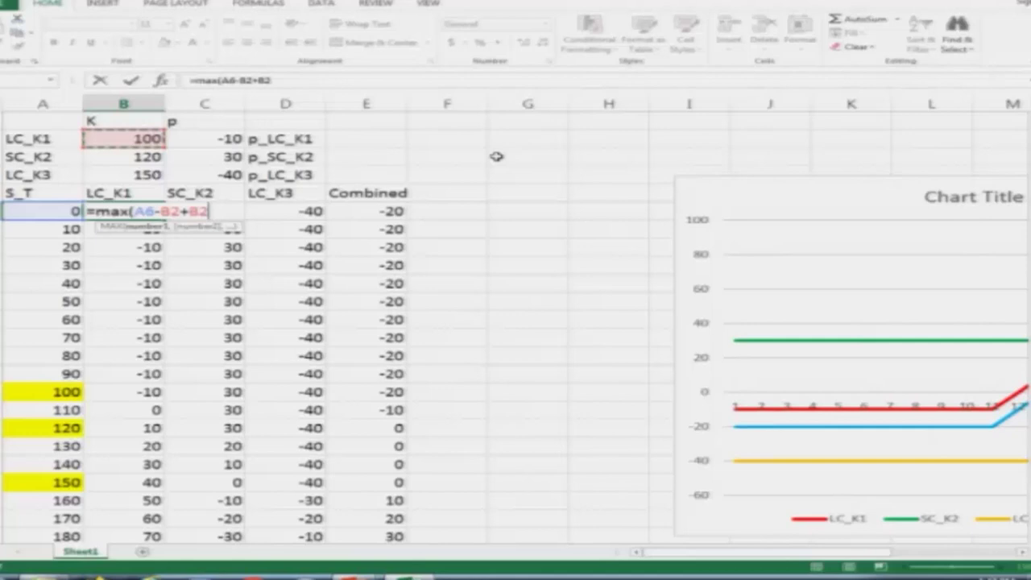
key(Right)
text(,)
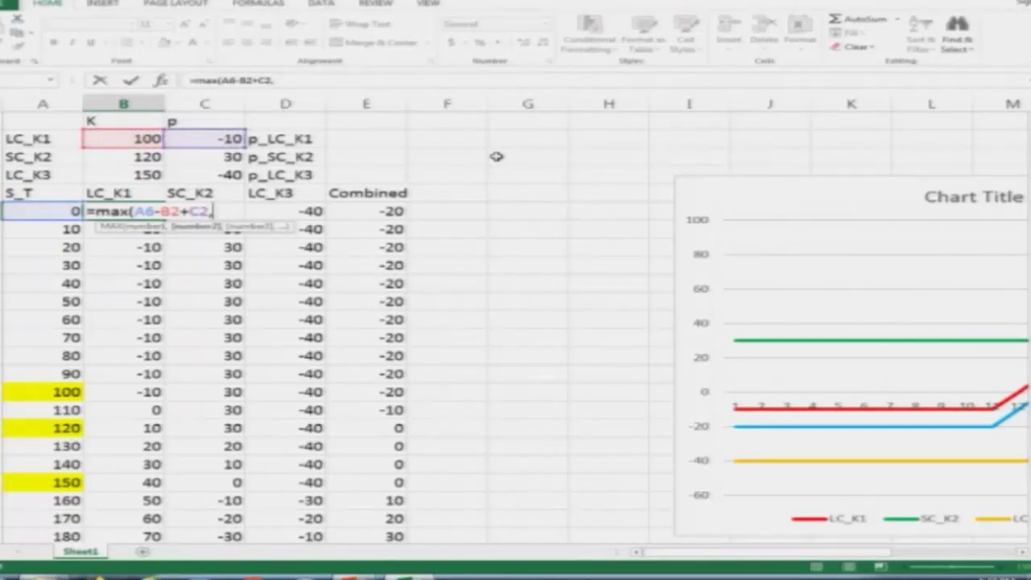
key(Up)
key(Up)
key(Up)
key(Up)
key(Right)
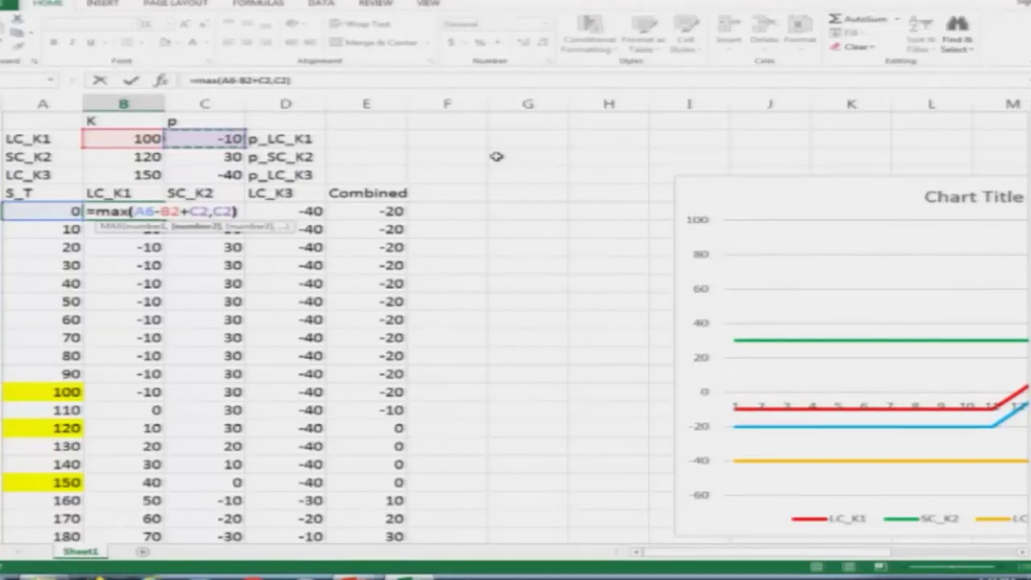
text())
key(Return)
Make the strike and premium references absolute in B6's formula, giving =MAX(A6-$B$2+$C$2,$C$2).
key(Up)
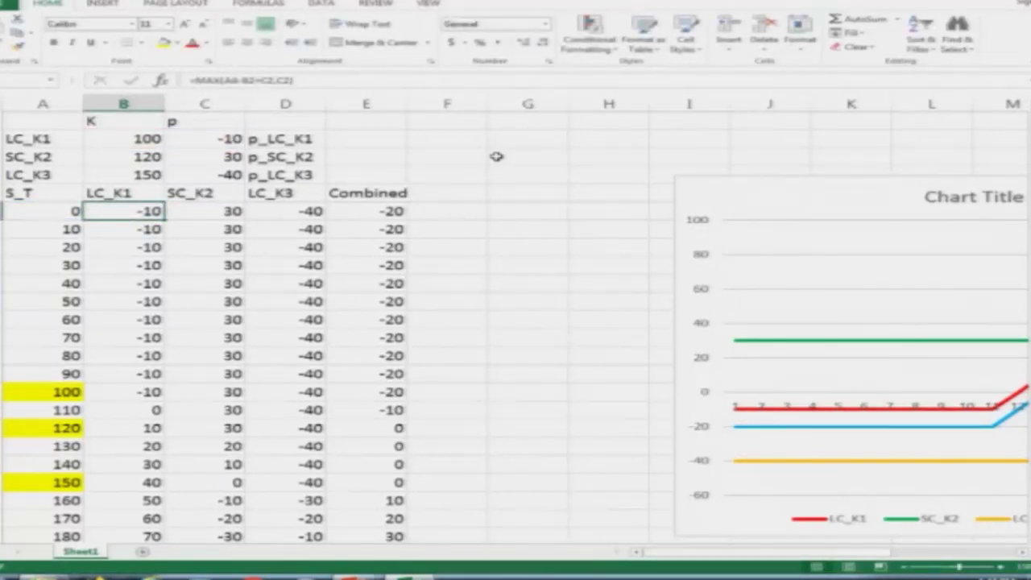
key(F2)
key(Left)
key(Left)
key(Left)
key(Left)
key(Left)
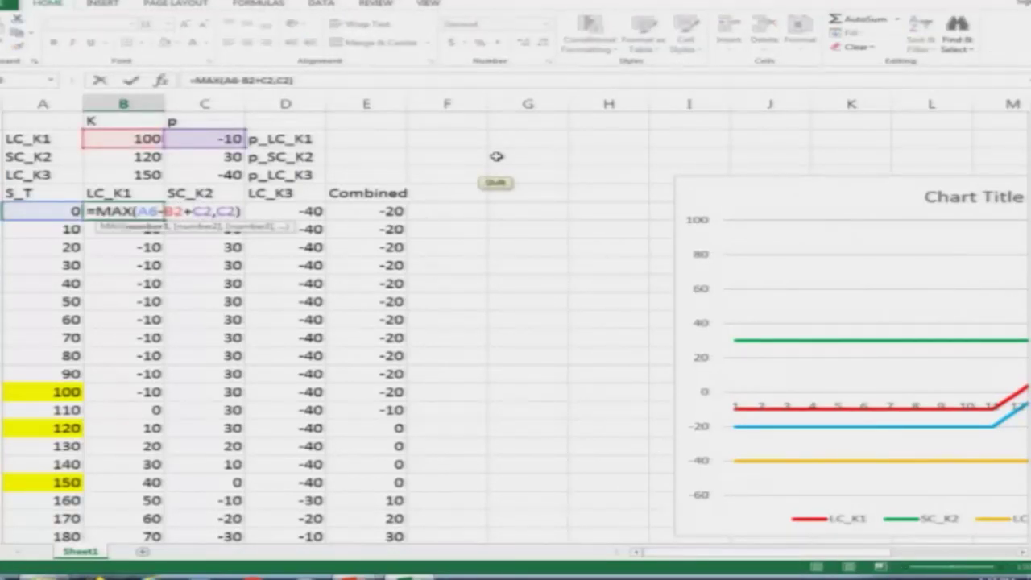
key(F4)
key(Right)
key(F4)
key(Right)
key(Right)
key(F4)
key(ctrl+Return)
Copy the LC_K1 payoff formula from B6 down to B7:B26 and clear the copy marquee.
key(ctrl+c)
key(Down)
key(shift+Down)
key(shift+Down)
key(shift+Down)
key(shift+Down)
key(shift+Down)
key(shift+Down)
key(shift+Down)
key(shift+Down)
key(shift+Down)
key(shift+Down)
key(shift+Down)
key(shift+Down)
key(shift+Down)
key(shift+Down)
key(shift+Down)
key(shift+Down)
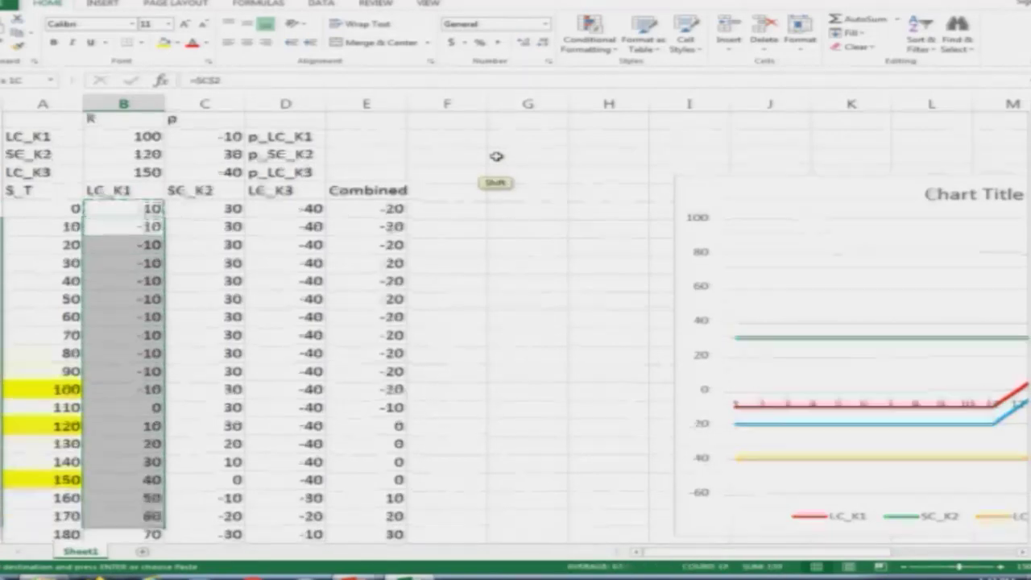
key(shift+Down)
key(shift+Down)
key(shift+Down)
key(ctrl+v)
key(Escape)
Examine the whole payoff chart beside the table, including the LC_K1 and Combined lines, and return to the payoff table.
key(ctrl+Up)
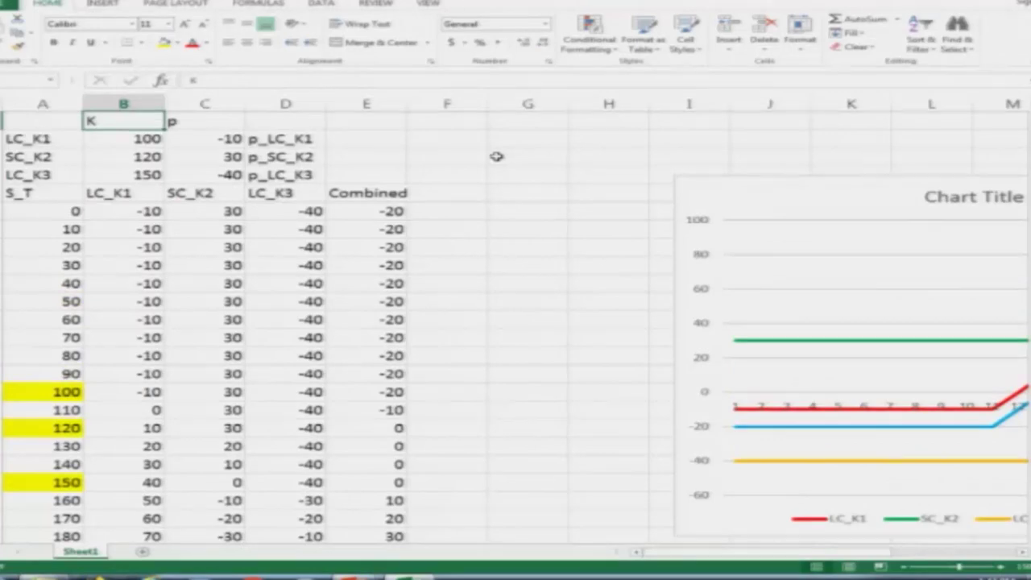
key(Right)
key(Right)
key(Right)
key(Right)
key(Right)
key(Right)
key(Right)
key(Right)
key(Right)
key(Right)
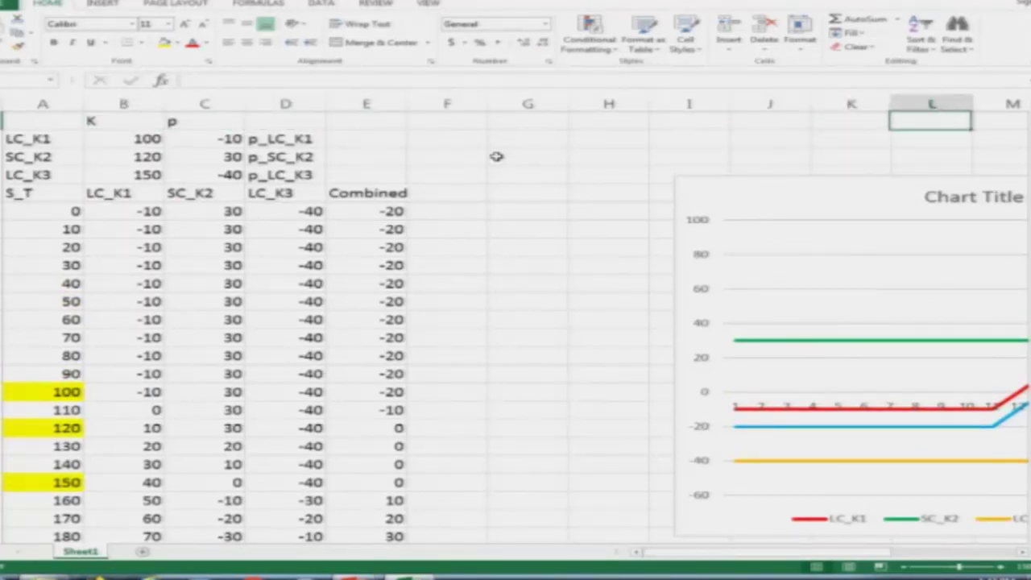
key(Right)
key(Right)
key(Right)
key(Right)
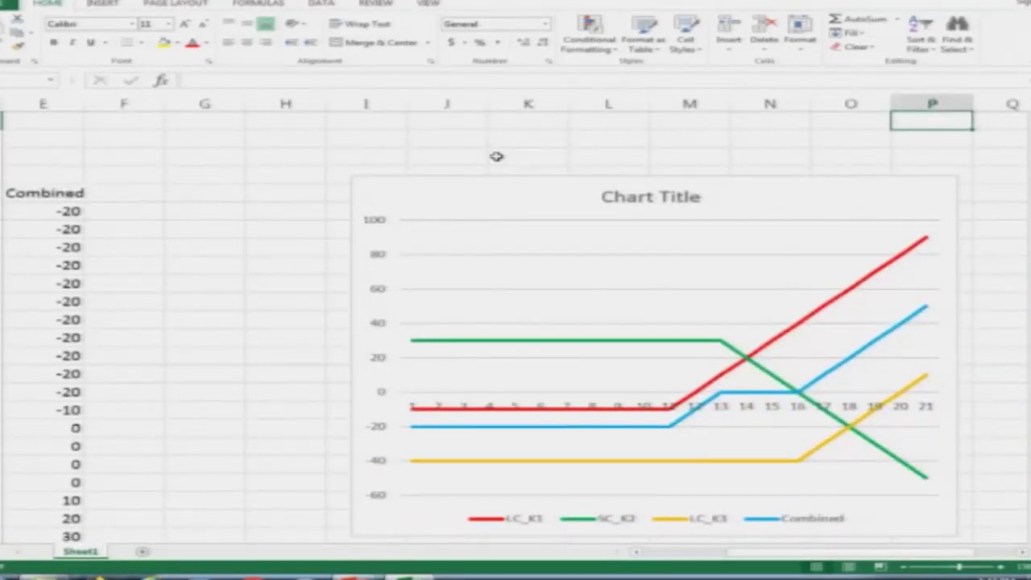
key(Left)
key(Left)
key(Left)
key(Left)
key(Left)
key(Left)
key(Left)
key(Left)
key(Left)
key(Left)
key(Left)
key(Left)
key(Left)
key(Left)
key(Left)
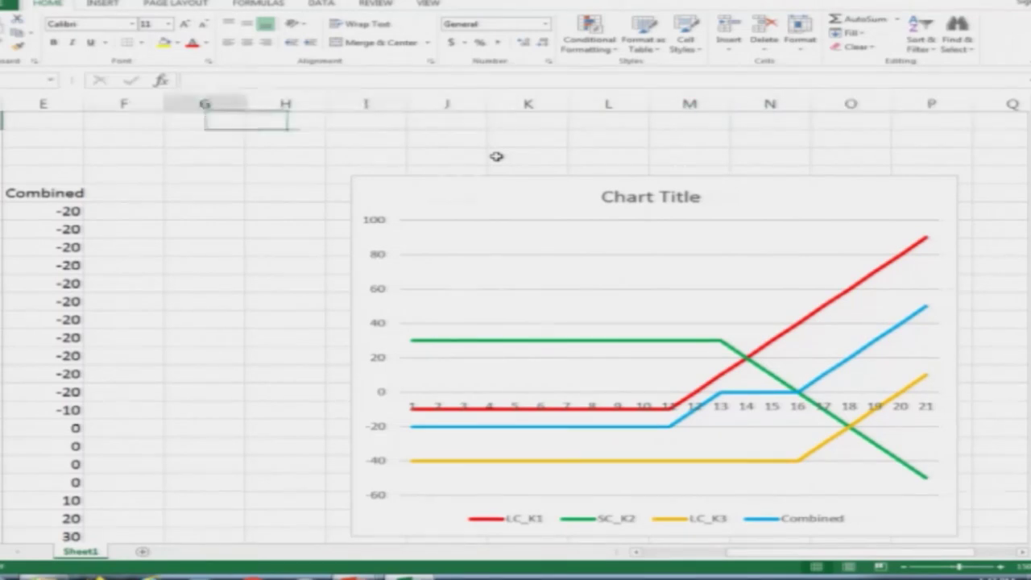
key(Down)
key(Down)
key(Down)
key(Down)
key(Down)
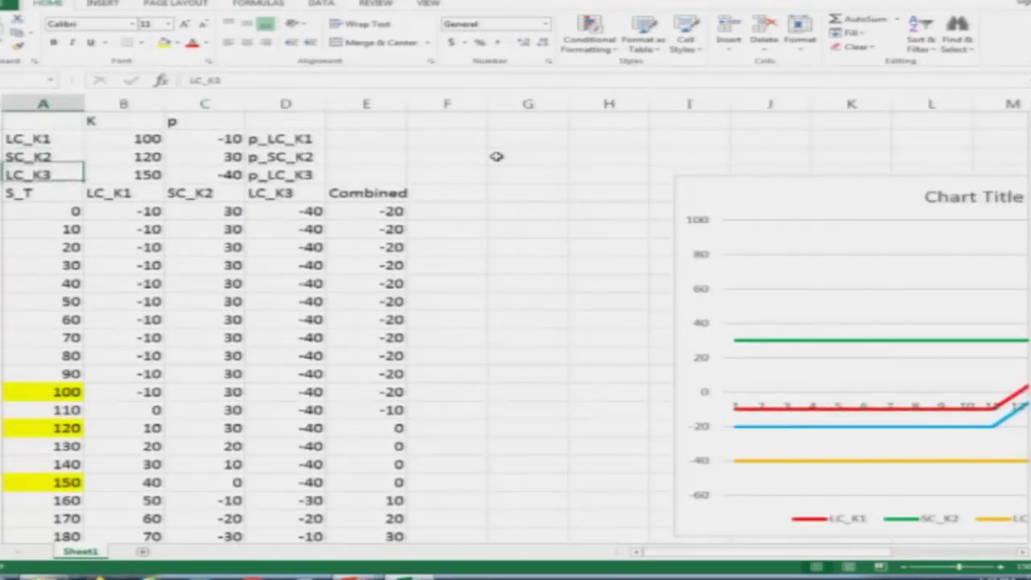
Switch to the PowerPoint slide show and mark the short call payoff formula on slide 14 with a green highlighter.
key(Right)
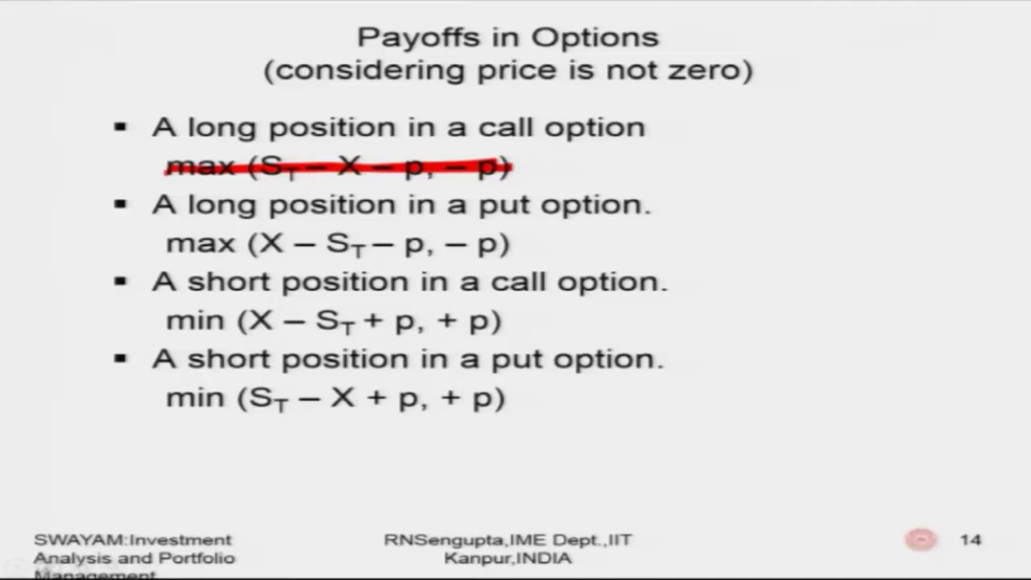
click(45, 565)
click(85, 536)
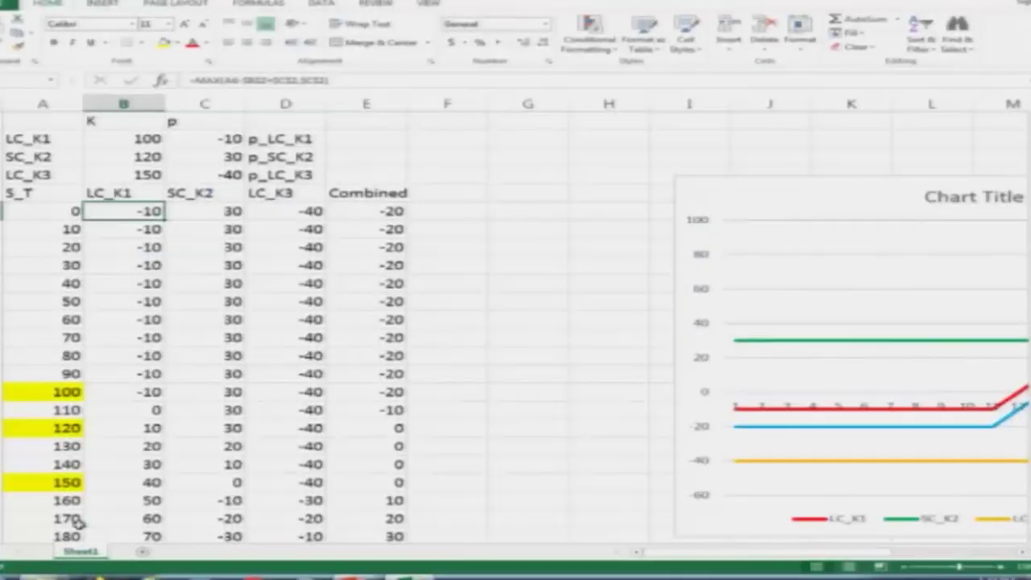
key(Up)
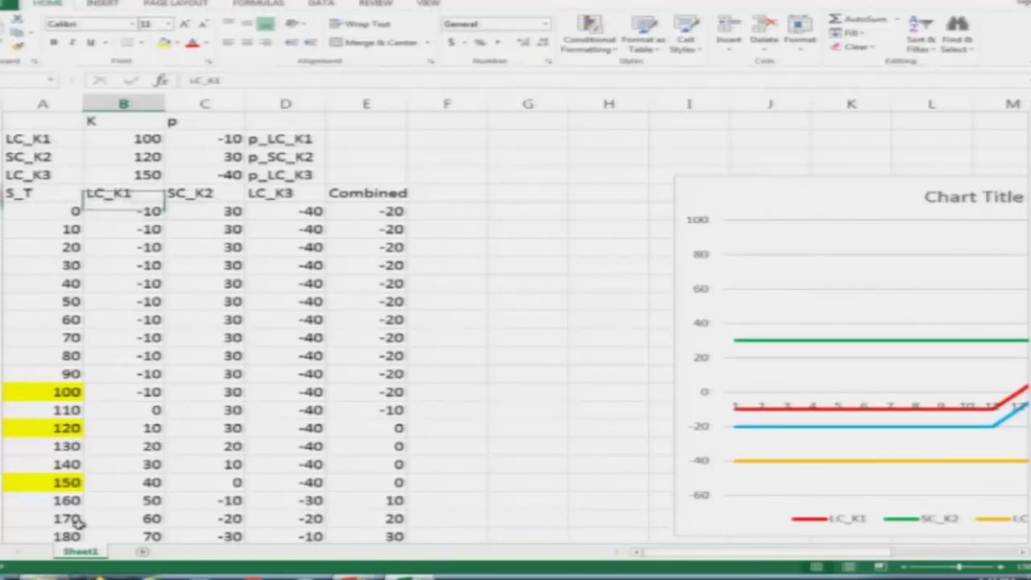
key(Right)
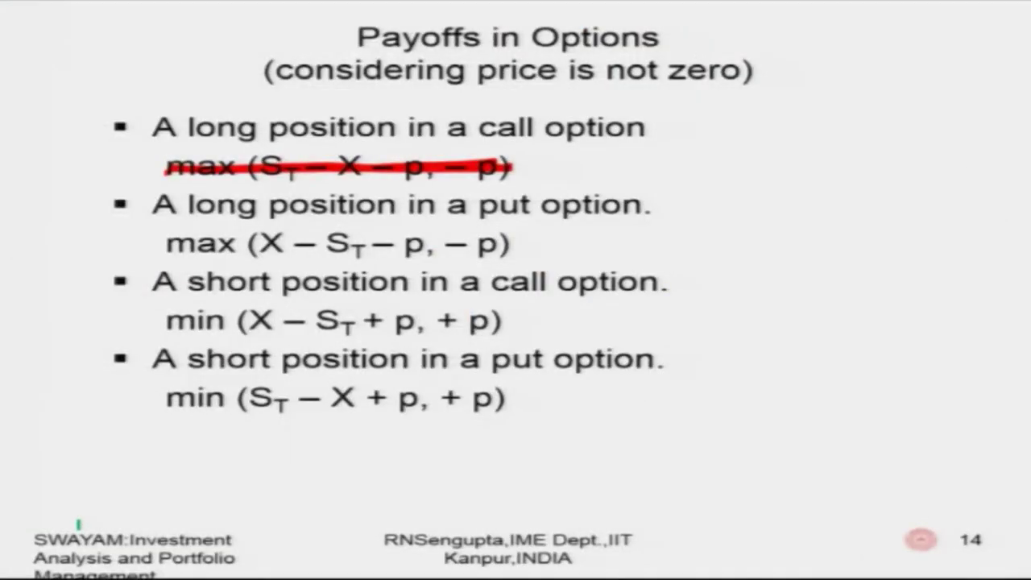
drag(167, 320, 516, 321)
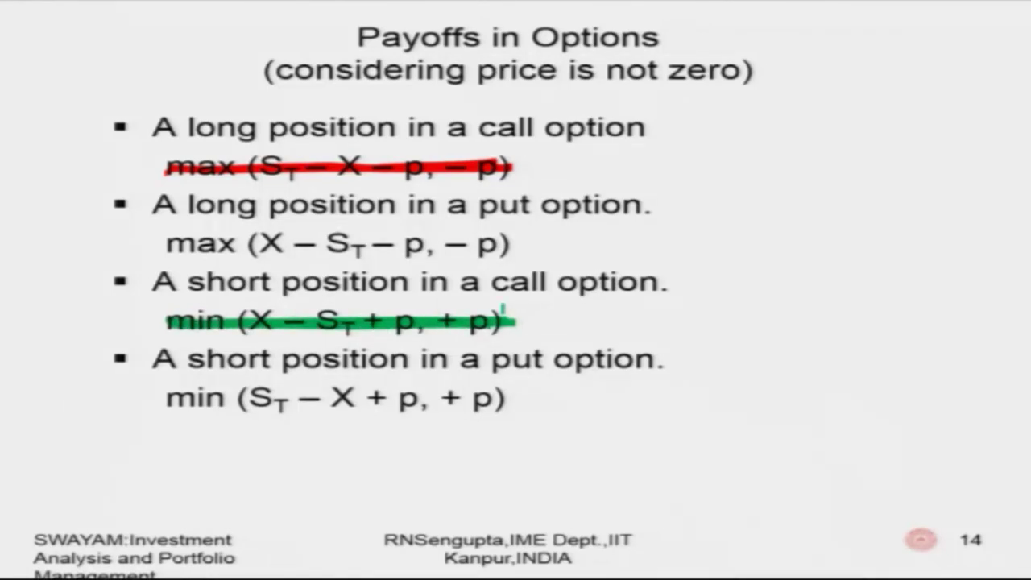
Switch to the Excel workbook and enter =MIN(B3-A6+C3,C3) in C6 as the SC_K2 payoff, following the slide's short call formula.
key(alt+Tab)
key(Down)
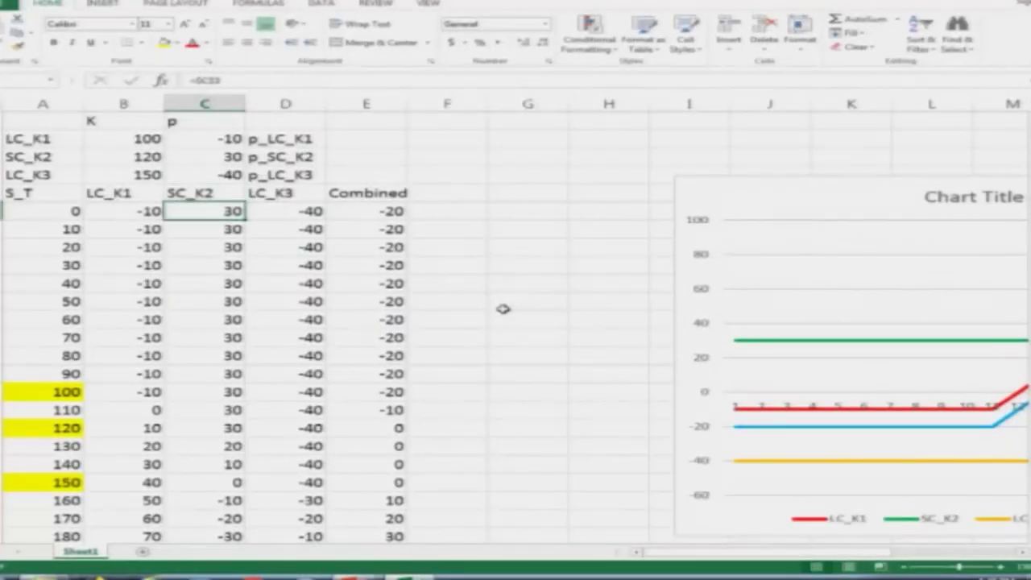
text(=min)
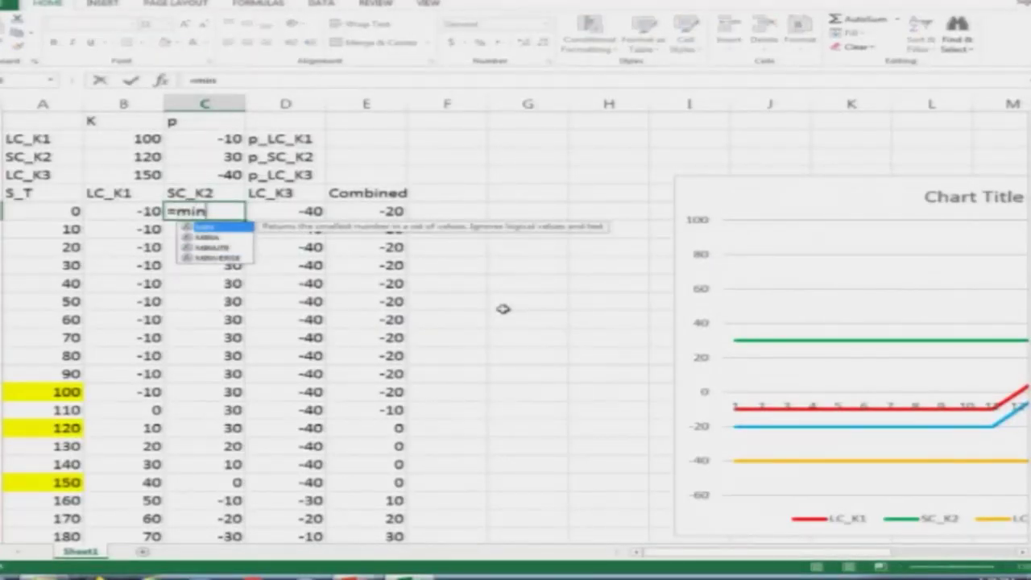
text(()
key(alt+Tab)
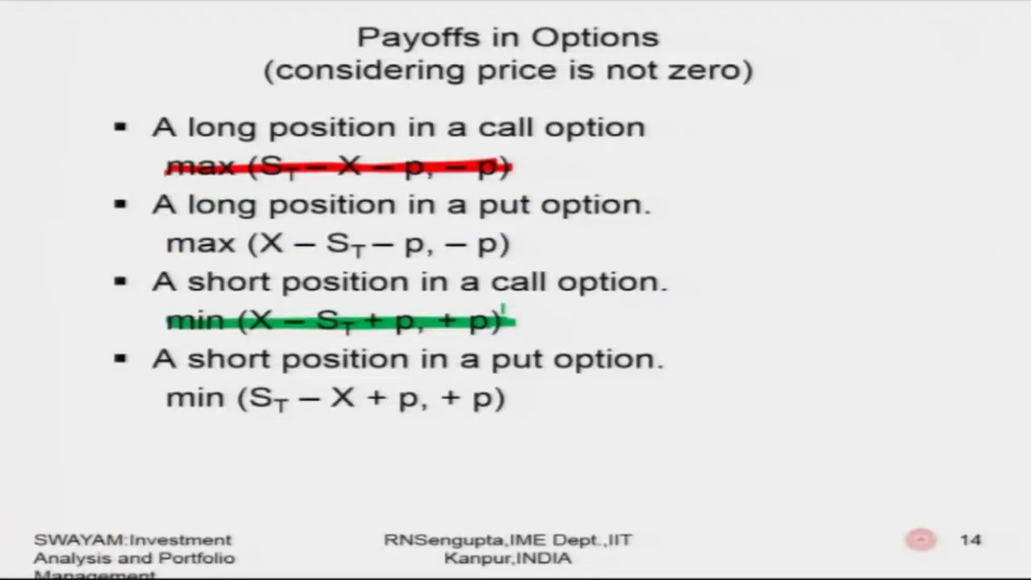
key(alt+Tab)
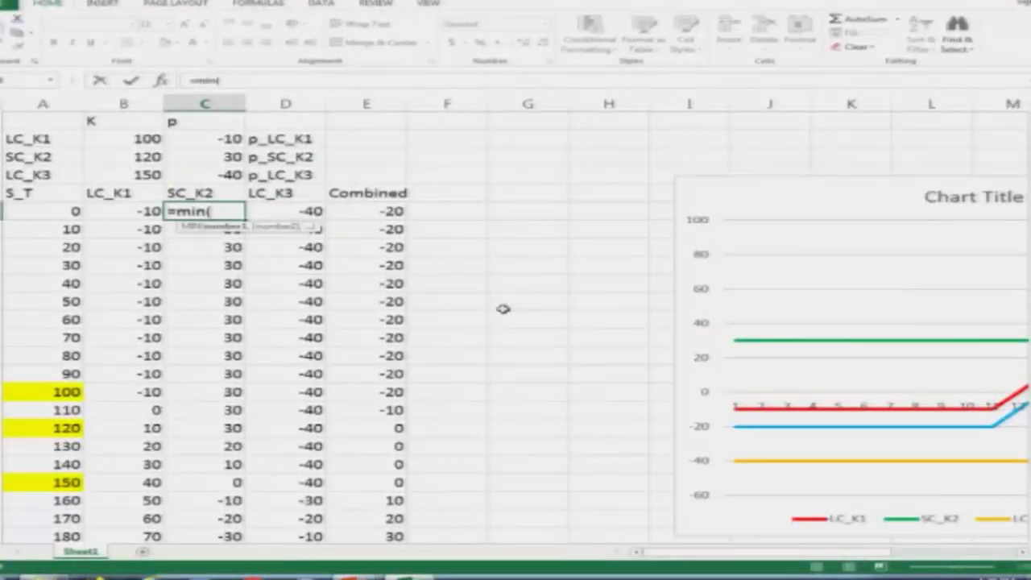
key(Up)
key(Up)
key(Left)
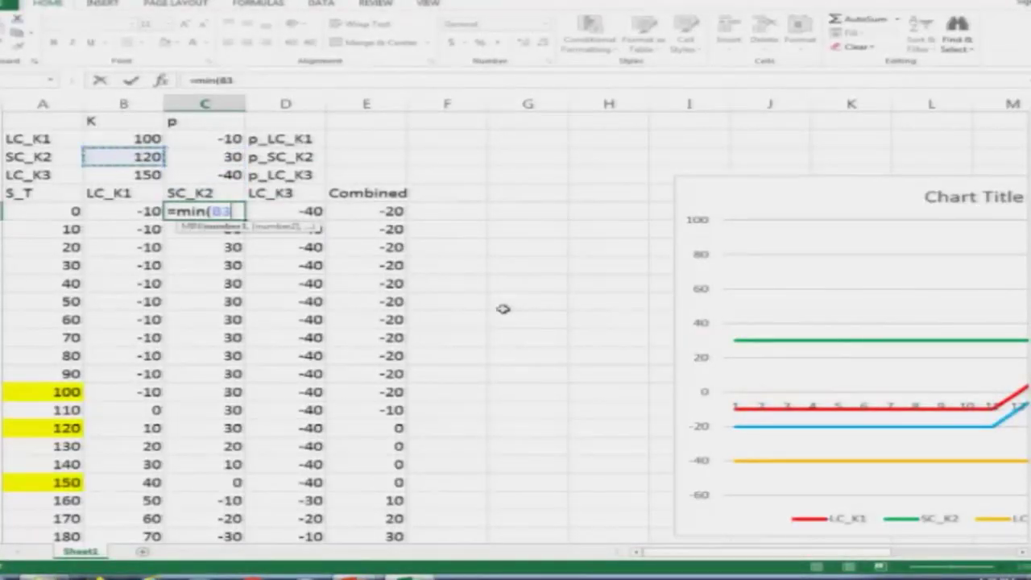
text(-)
key(Left)
key(Left)
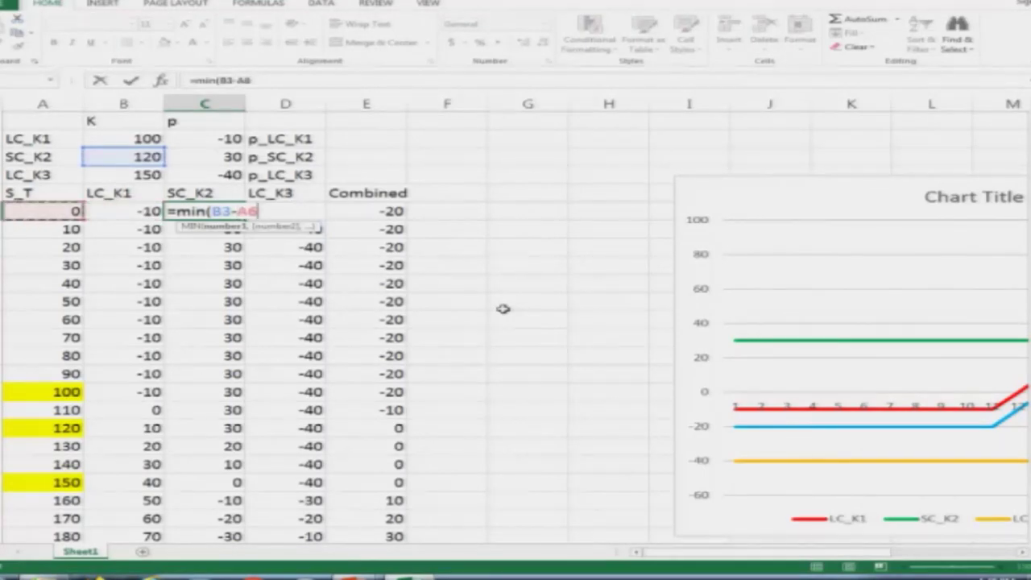
key(alt+Tab)
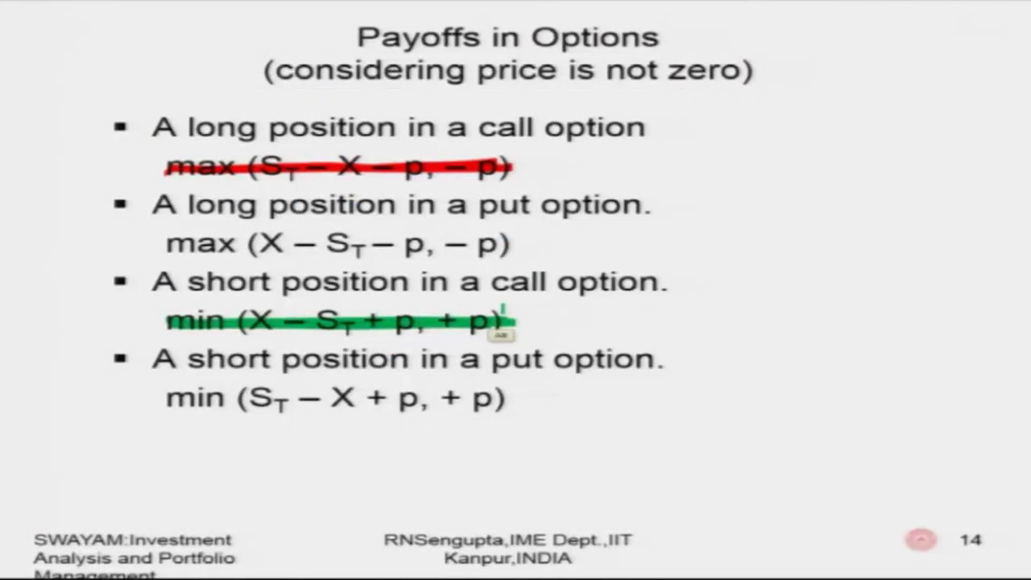
key(alt+Tab)
text(+)
key(Up)
key(Up)
key(Up)
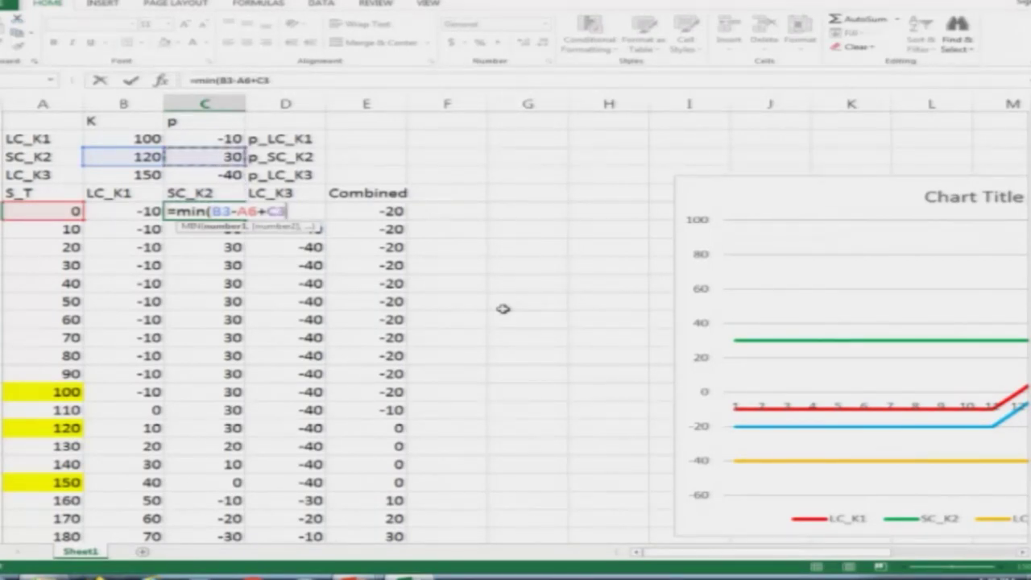
text(,)
key(Up)
key(Up)
key(Up)
text())
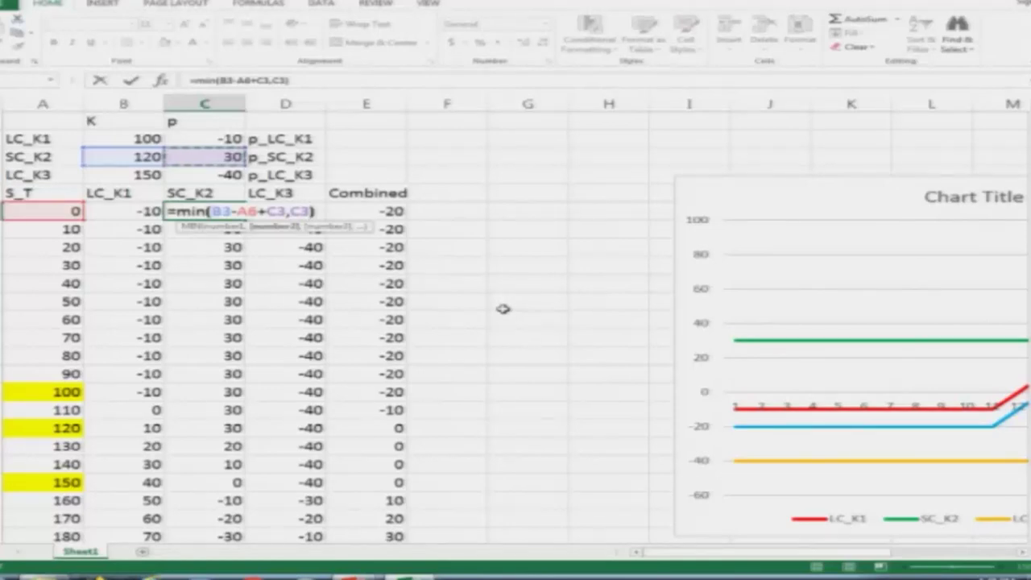
key(ctrl+Return)
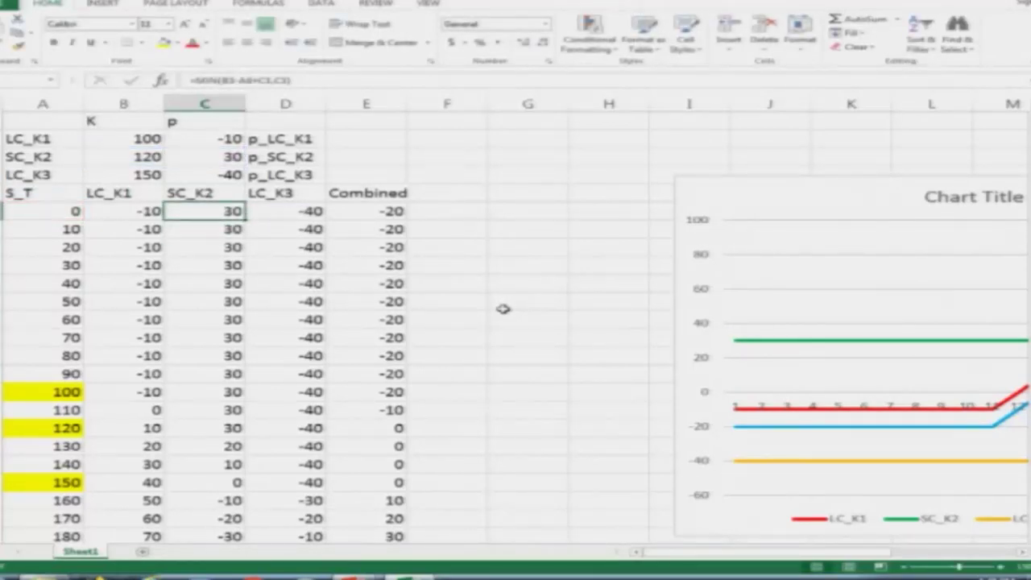
Make the strike and premium references in C6 absolute so the SC_K2 formula reads =MIN($B$3-A6+$C$3,$C$3).
key(F2)
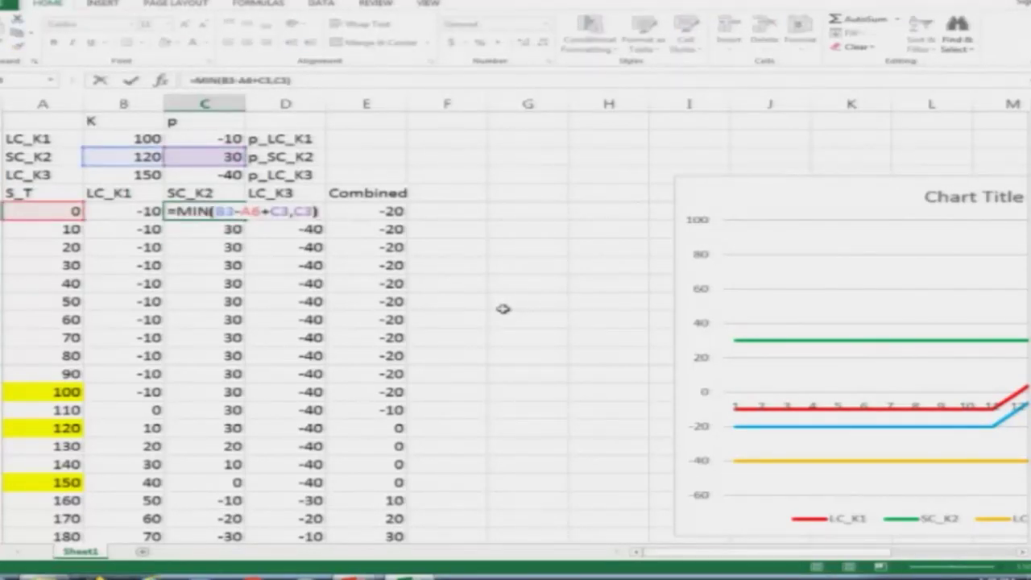
key(Left)
key(Left)
key(Left)
key(Left)
key(Left)
key(Left)
key(Left)
key(Left)
key(Left)
key(Left)
key(Left)
key(Left)
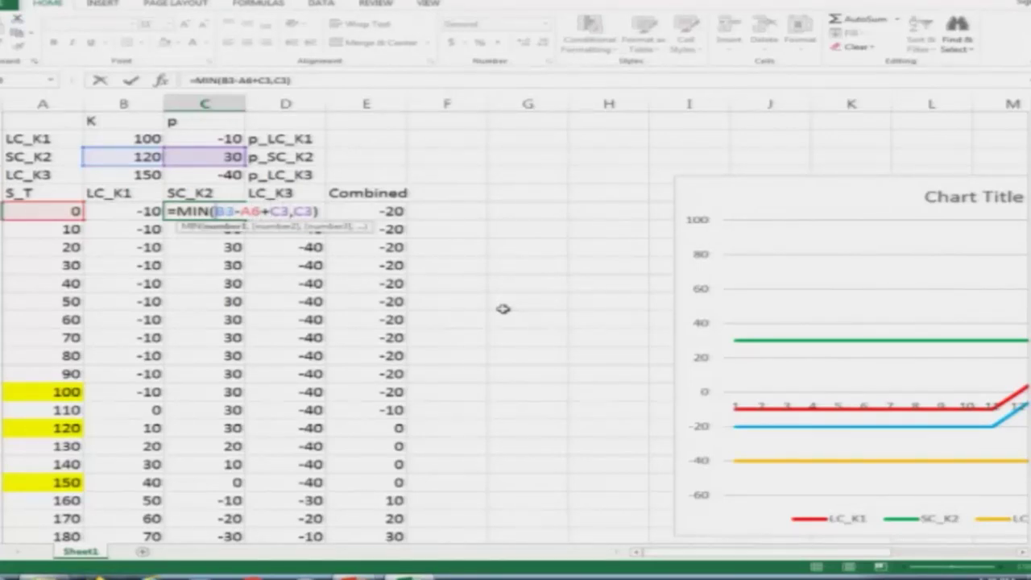
key(shift)
key(F4)
key(Right)
key(Right)
key(Right)
key(Right)
key(F4)
key(Right)
key(F4)
key(Return)
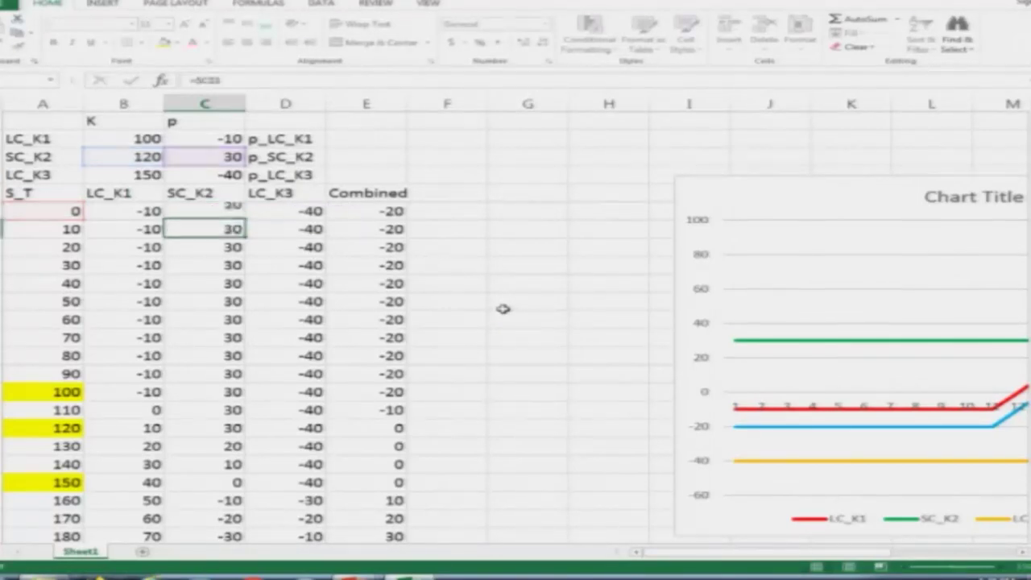
Copy the SC_K2 payoff formula from C6 down to C7:C26 and clear the copy marquee.
key(Up)
key(ctrl+c)
key(Down)
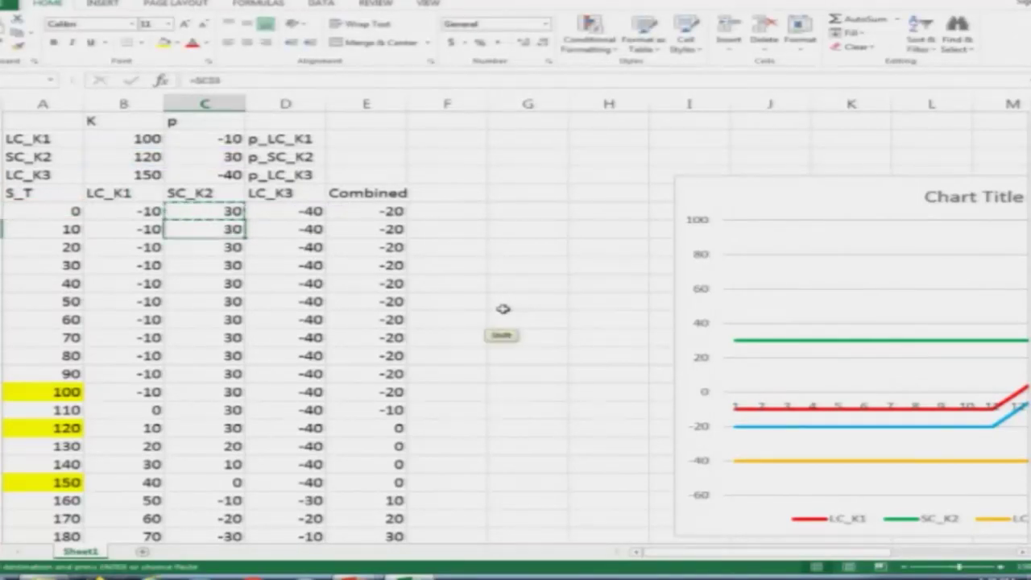
key(shift+Down)
key(shift+Down)
key(shift+Down)
key(shift+Down)
key(ctrl+shift+Down)
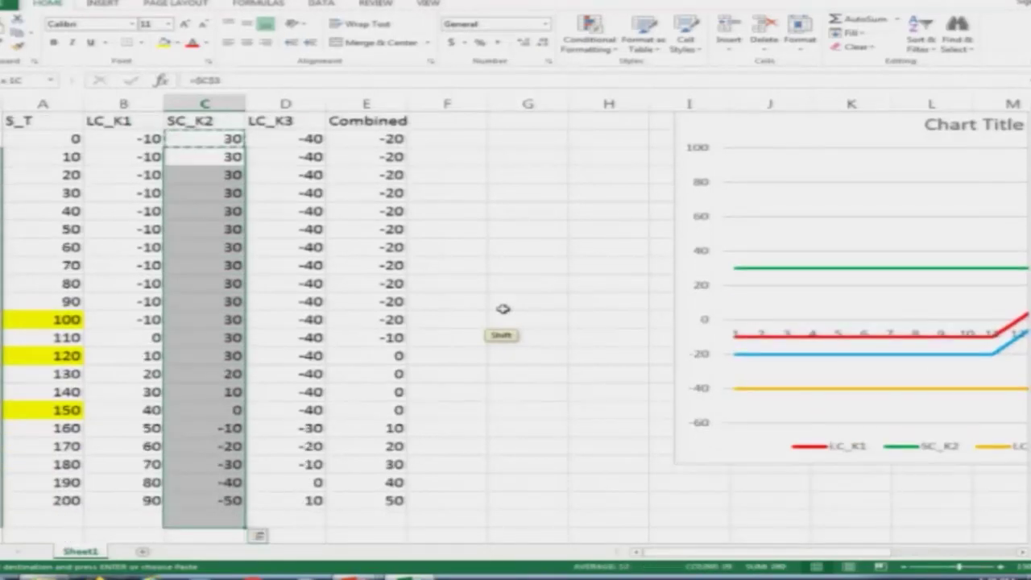
key(ctrl+v)
key(Escape)
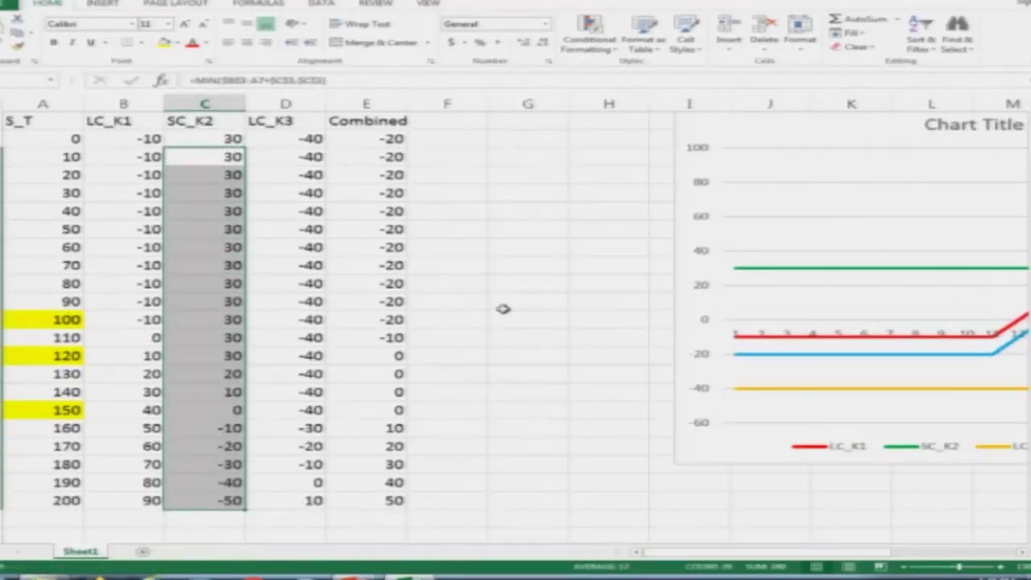
key(Up)
key(Up)
key(Up)
key(Up)
key(Up)
key(Down)
key(Down)
key(Down)
key(Down)
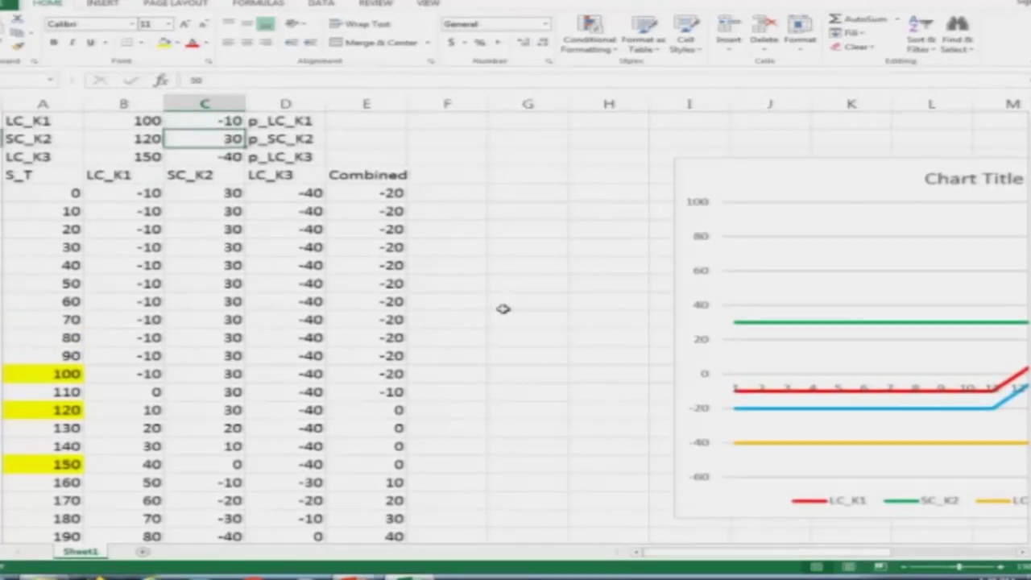
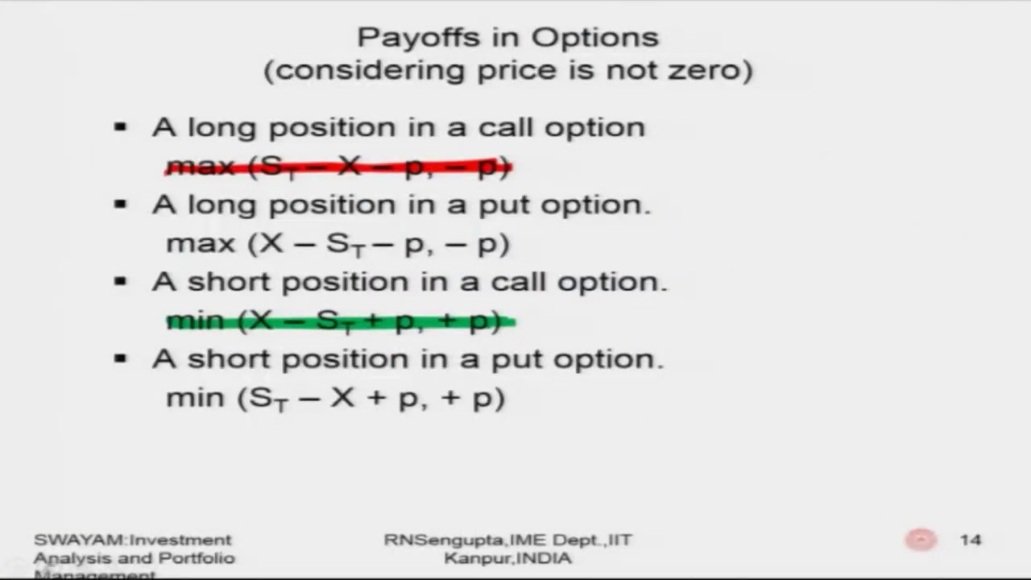
Switch to the PowerPoint slide show and underline the long call payoff formula on slide 14 with an orange highlighter.
click(47, 562)
click(48, 487)
drag(166, 180, 524, 181)
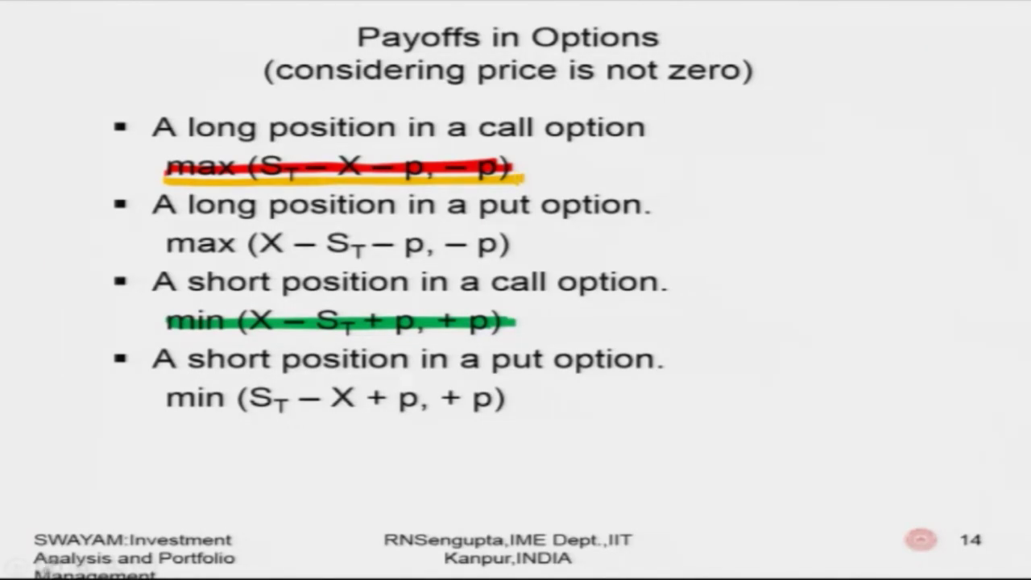
Draw pen leader lines from the long call formula, labelling the red mark K1 and the orange mark K3 in matching colours.
click(47, 563)
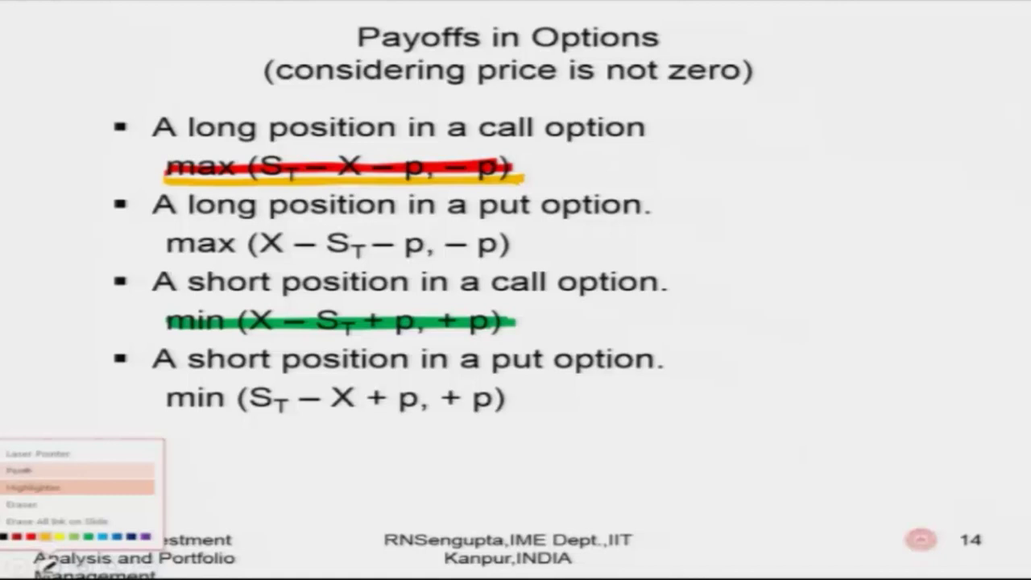
click(47, 562)
drag(520, 169, 728, 122)
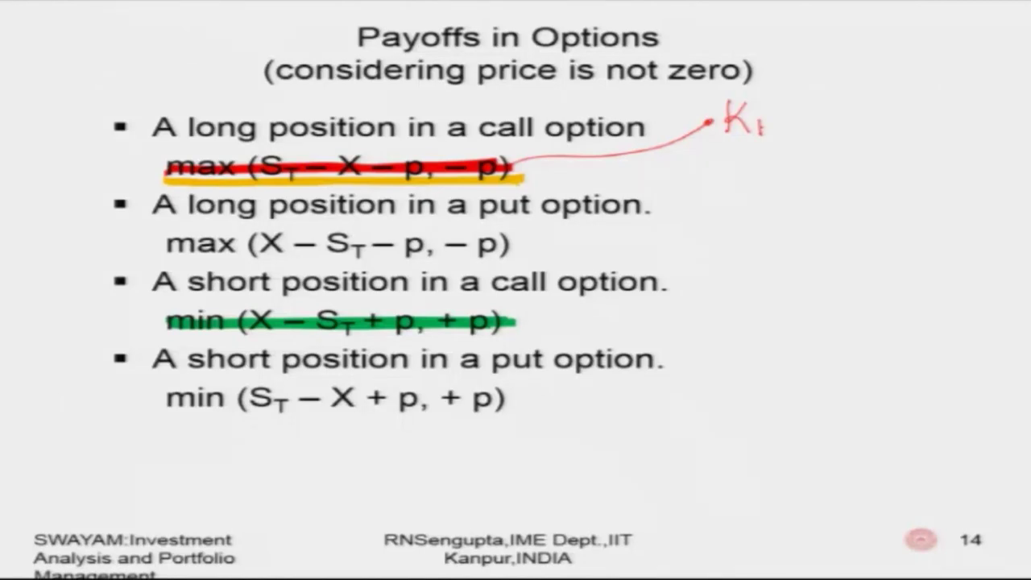
click(47, 562)
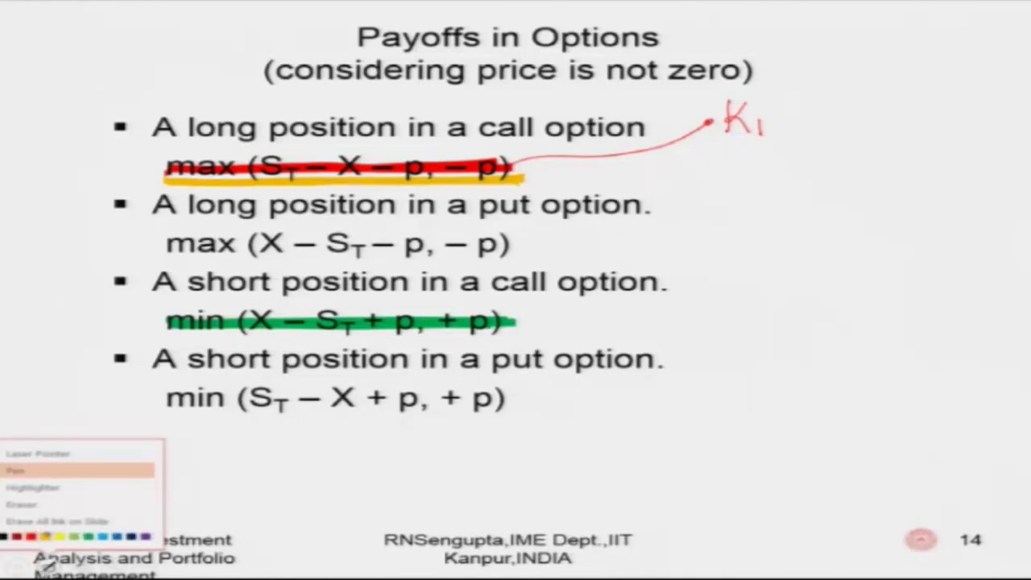
click(59, 536)
drag(528, 179, 719, 183)
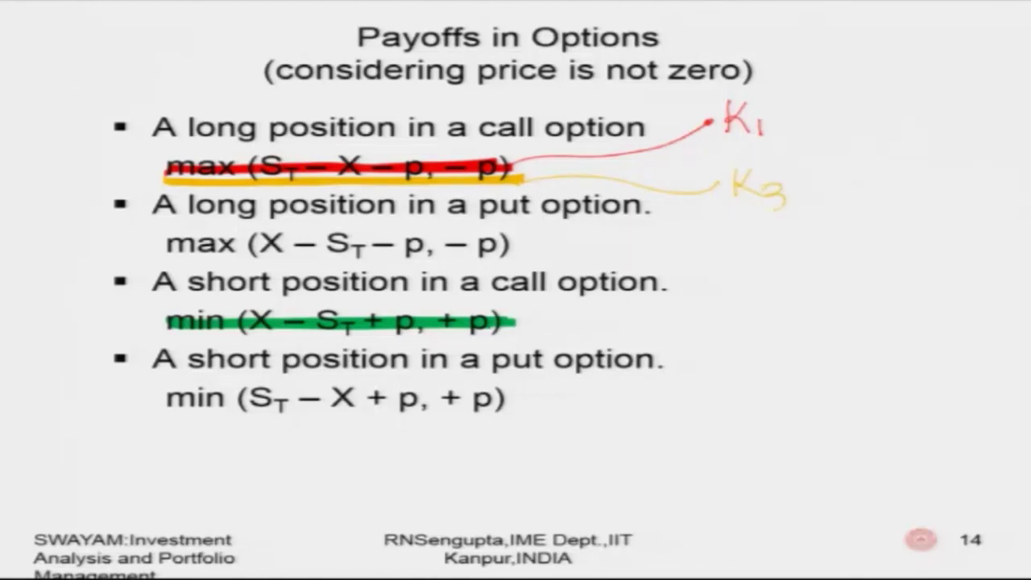
Draw a green pen leader line from the short call payoff formula and label it K2.
click(46, 564)
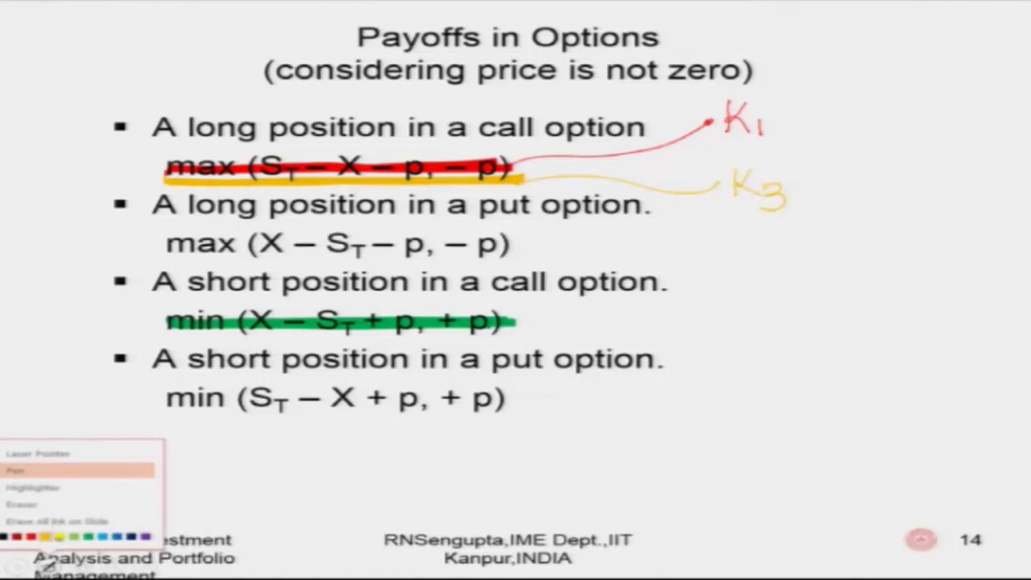
click(88, 536)
drag(514, 321, 780, 285)
click(786, 280)
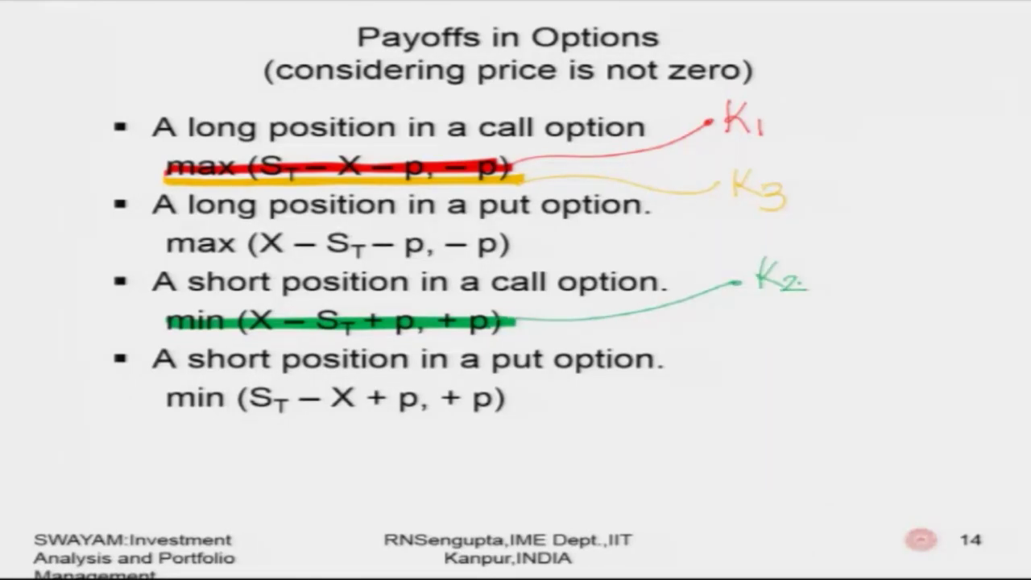
Switch to the Excel workbook and enter =MAX(A6-B4+C4,C4) in D6 as the LC_K3 payoff, following the slide's long call formula.
key(alt+Tab)
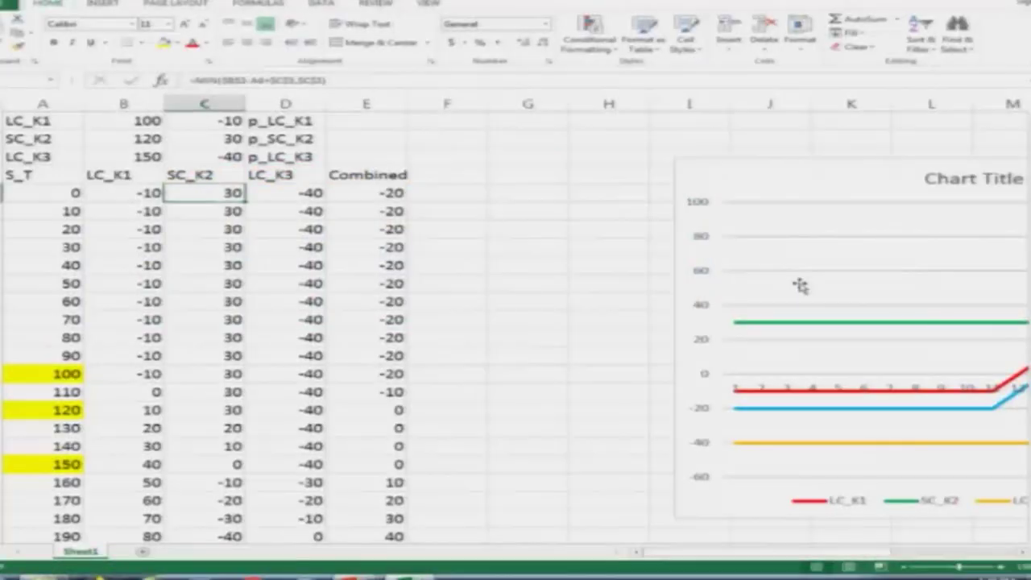
key(alt+Tab)
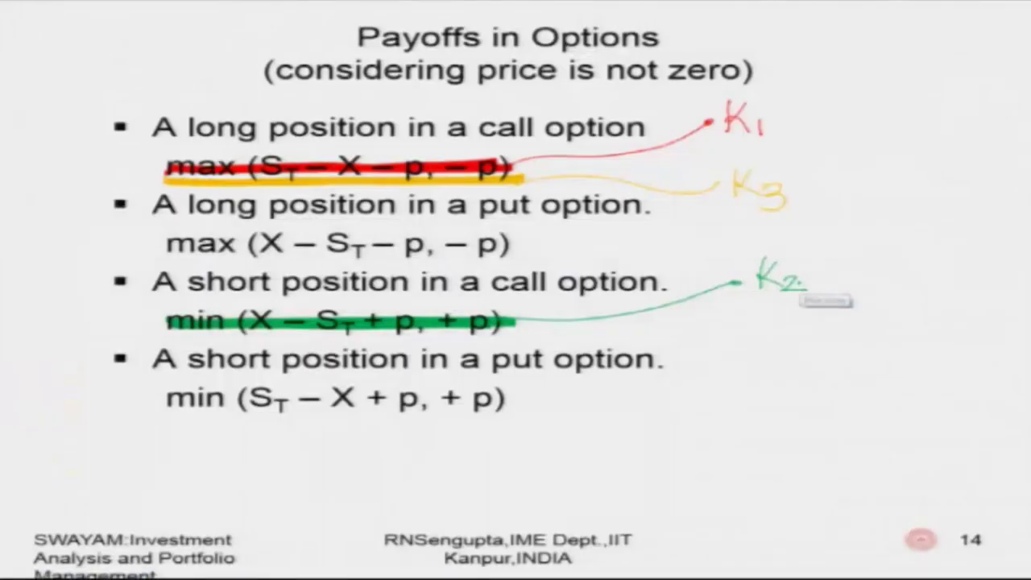
key(alt+Tab)
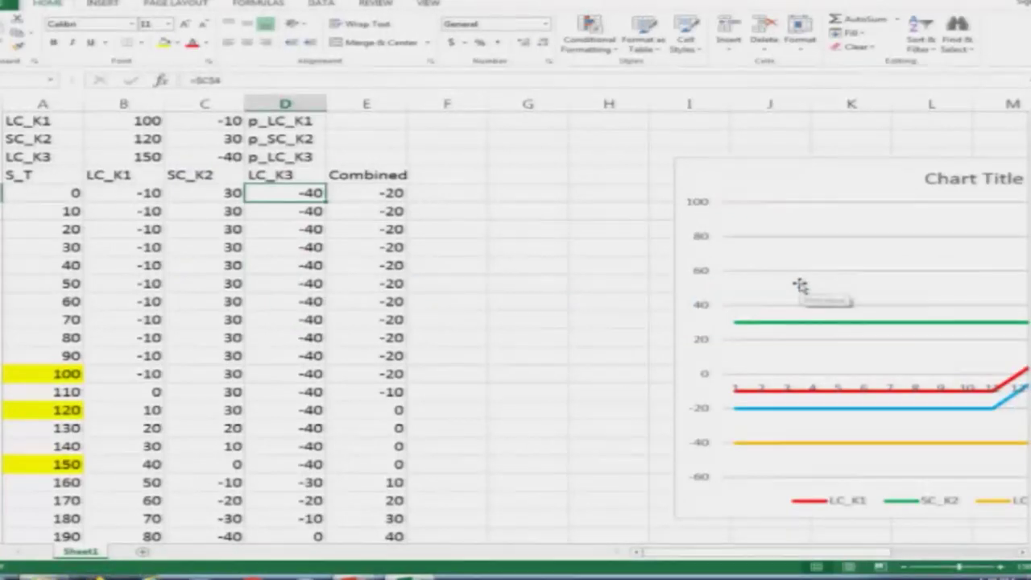
text(=max()
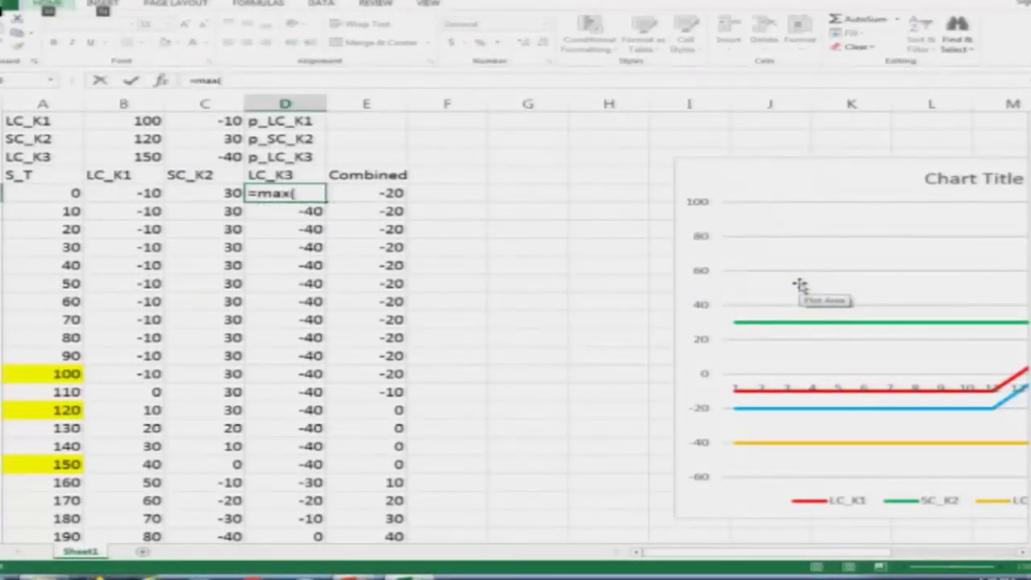
key(alt+Tab)
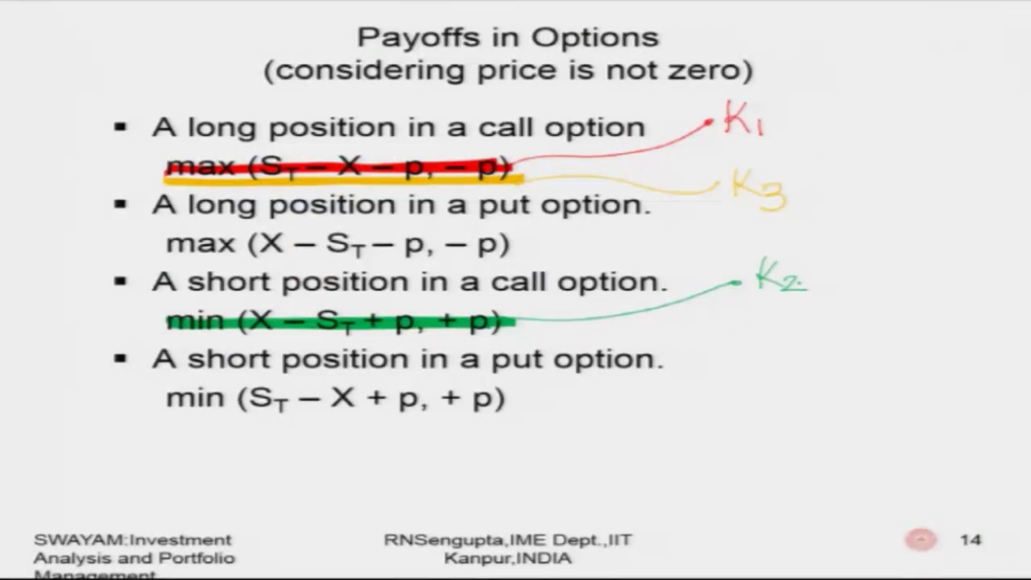
key(alt+Tab)
key(Left)
key(Left)
key(Left)
text(-)
key(Up)
key(Up)
key(Left)
key(Left)
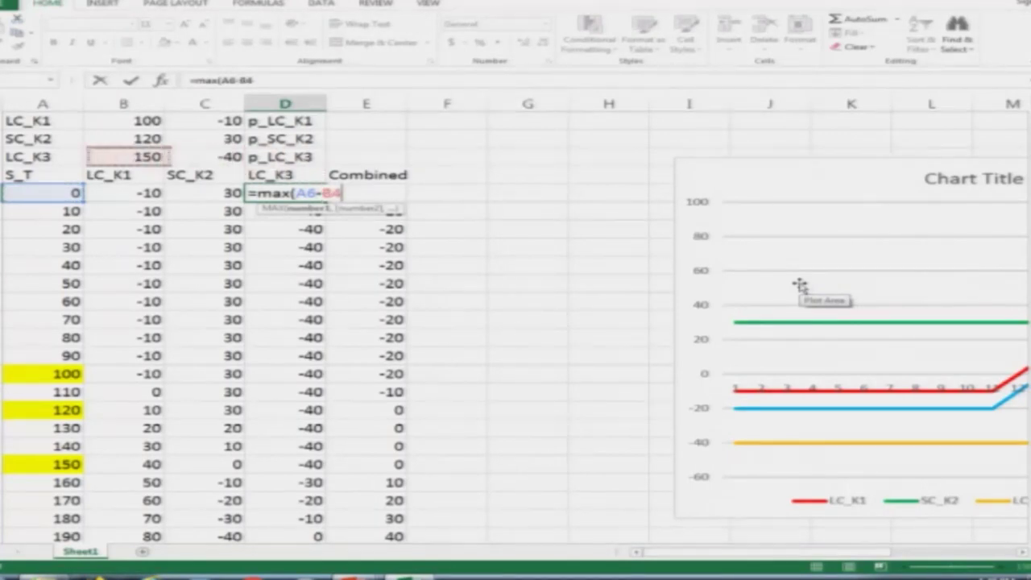
text(+)
key(Up)
key(Up)
key(Left)
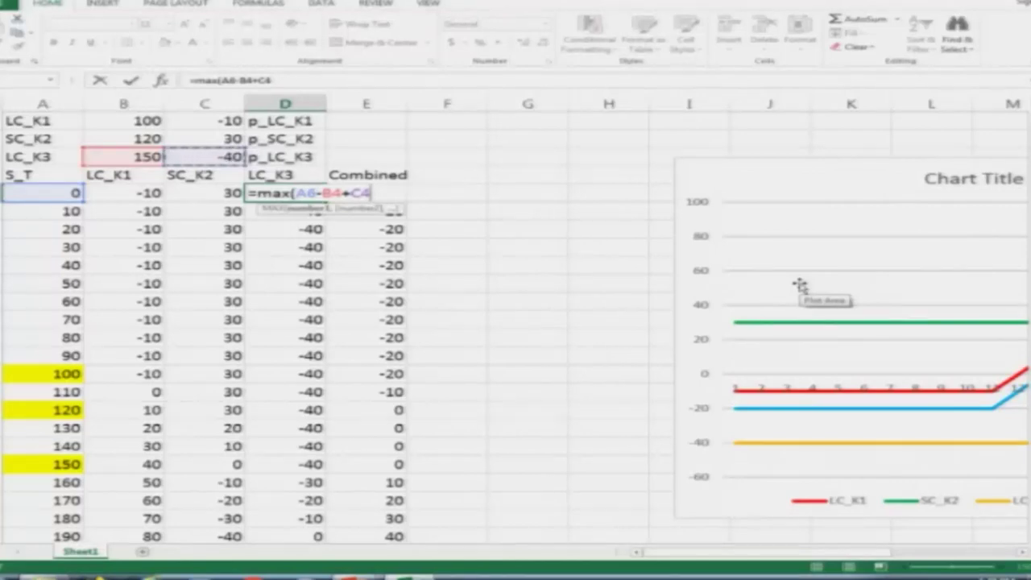
text(,)
key(Up)
key(Left)
key(Up)
text())
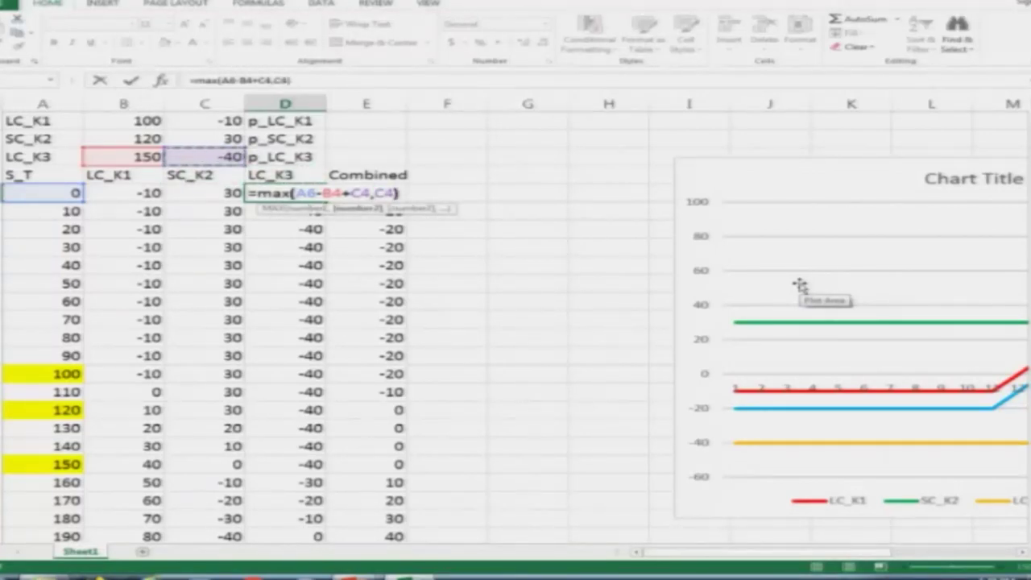
key(ctrl+Return)
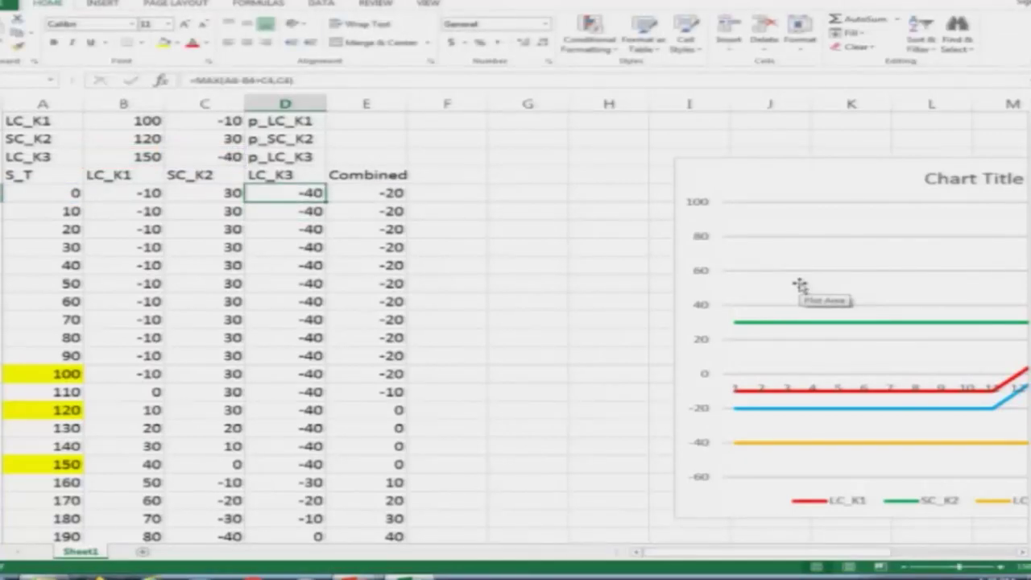
Make the strike and premium references in D6 absolute so the LC_K3 formula reads =MAX(A6-$B$4+$C$4,$C$4).
key(F2)
key(Left)
key(Left)
key(Left)
key(Left)
key(Left)
key(Left)
key(Left)
key(Left)
key(Left)
key(shift)
key(F4)
key(Right)
key(Right)
key(F4)
key(F4)
key(F4)
key(F4)
key(Right)
key(Right)
key(F4)
key(Return)
Copy the LC_K3 payoff formula from D6 down to D7:D26 and clear the copy marquee.
key(Up)
key(ctrl+c)
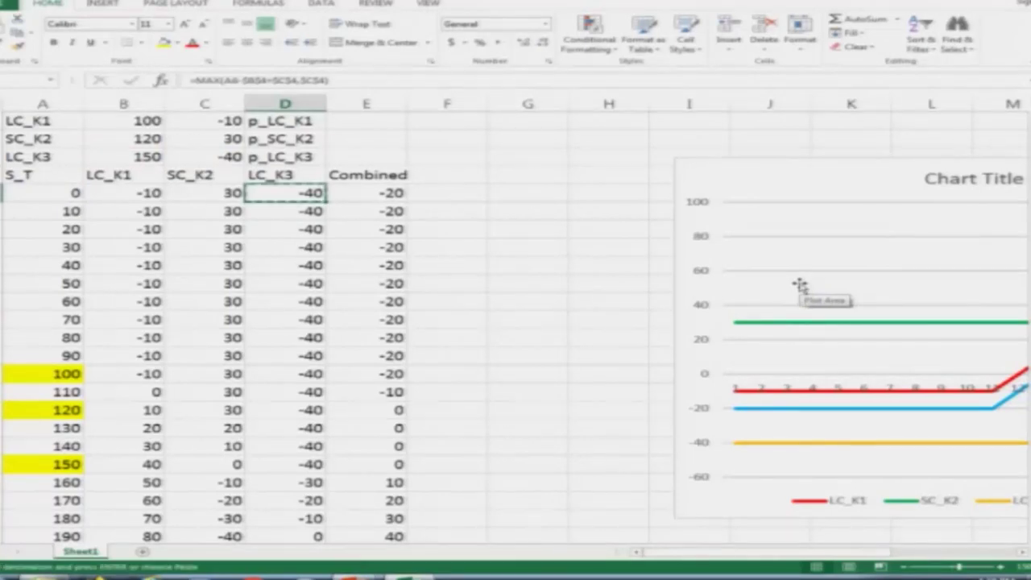
key(Down)
key(shift+Down)
key(shift+Down)
key(shift+Down)
key(shift+Down)
key(shift+Down)
key(shift+Down)
key(shift+Down)
key(shift+Down)
key(shift+Down)
key(shift+Down)
key(shift+Down)
key(shift+Down)
key(shift+Down)
key(shift+Down)
key(shift+Down)
key(shift+Down)
key(shift+Down)
key(shift+Down)
key(shift+Down)
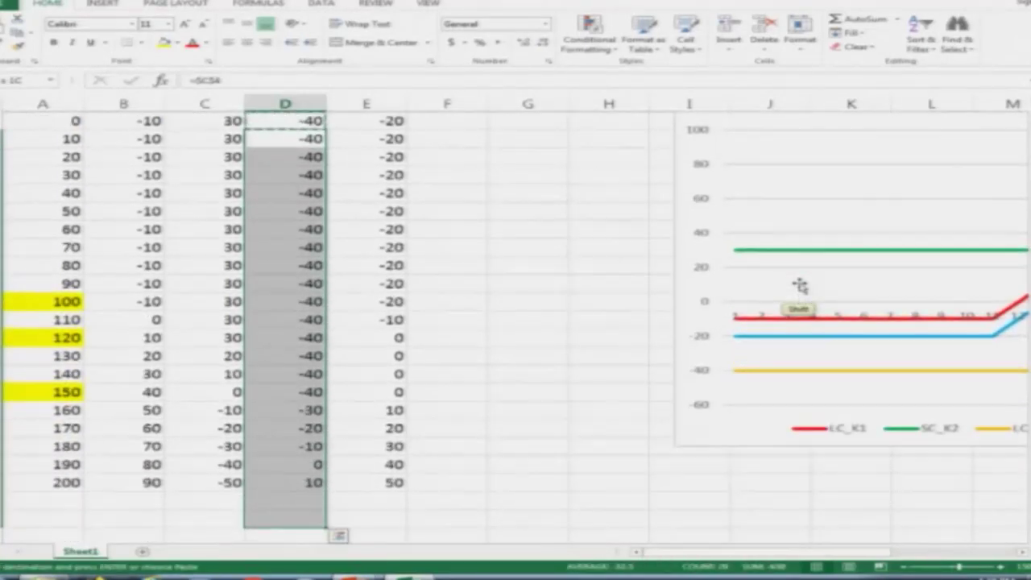
key(ctrl+v)
key(Escape)
Examine the full payoff chart beside the table, with the LC_K1, SC_K2, LC_K3 and Combined lines.
key(Up)
key(Up)
key(Up)
key(Up)
key(Up)
key(Down)
key(Down)
key(Down)
key(Down)
key(Right)
key(Right)
key(Right)
key(Right)
key(Right)
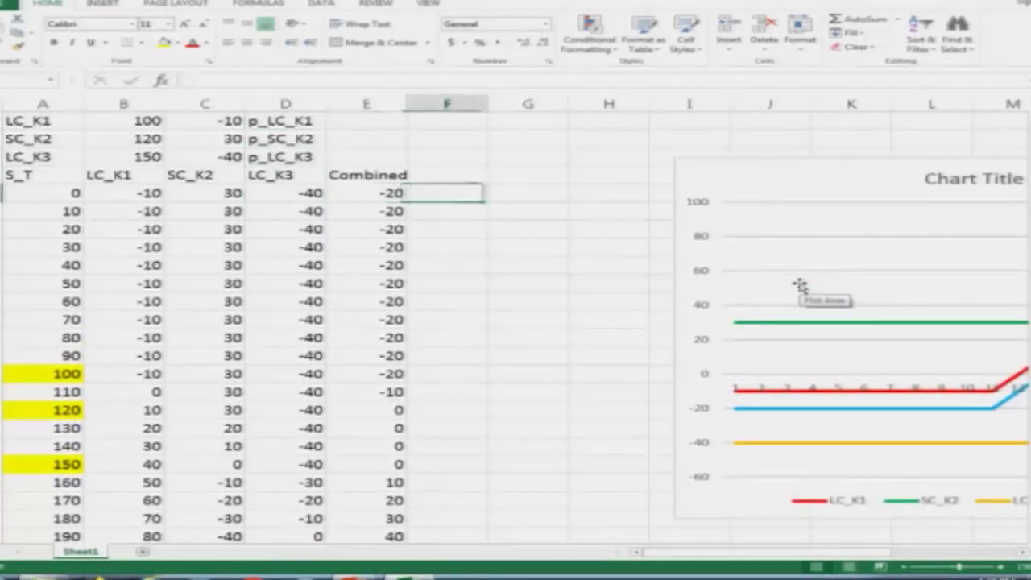
key(Right)
key(Right)
key(Right)
key(Right)
key(Right)
key(Right)
key(Right)
key(Right)
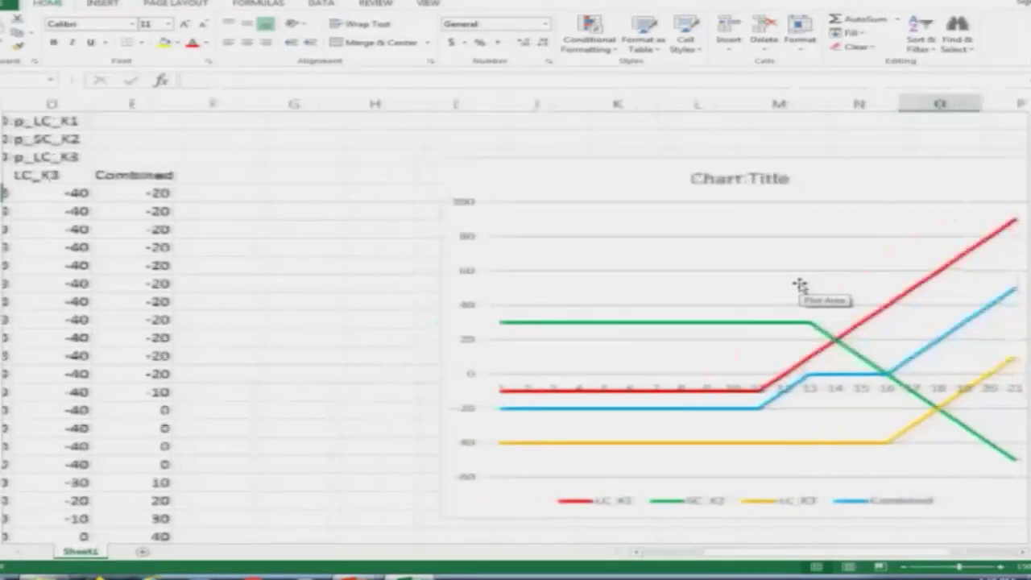
Return to the strike and premium inputs above the payoff table and set the LC_K1 strike in B2 to 90.
key(Left)
key(Left)
key(Left)
key(Left)
key(Left)
key(Left)
key(Left)
key(Left)
key(Left)
key(Left)
key(Left)
key(Left)
key(Left)
key(Left)
key(Left)
key(Left)
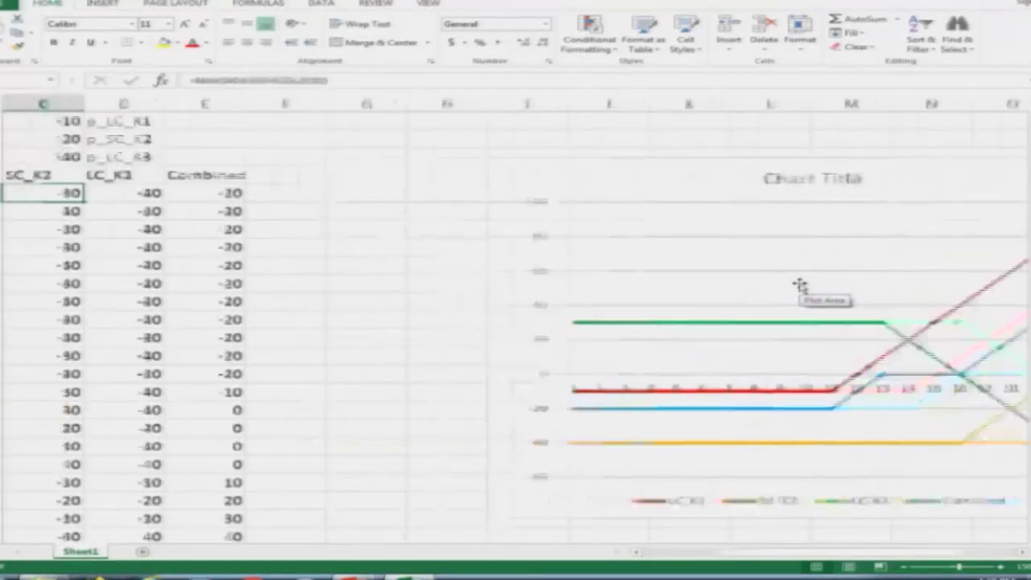
key(Up)
key(Up)
key(Up)
key(Up)
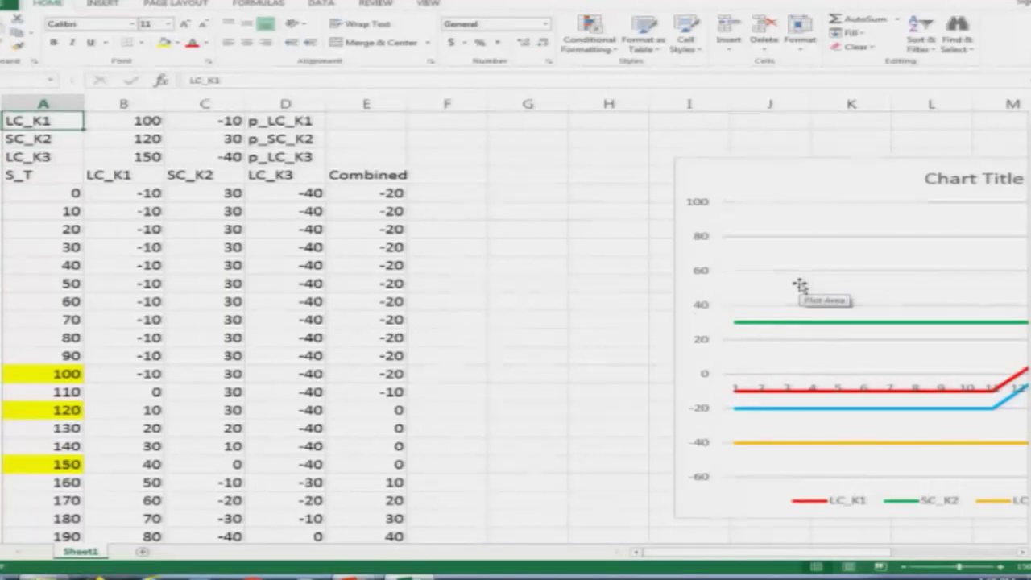
key(ctrl+z)
key(Down)
key(Down)
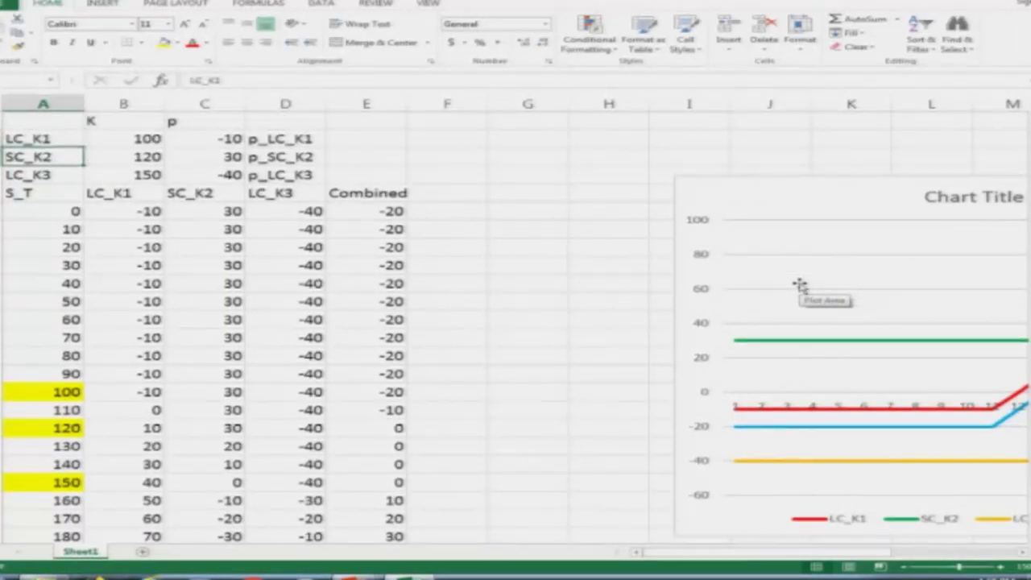
key(Up)
key(Right)
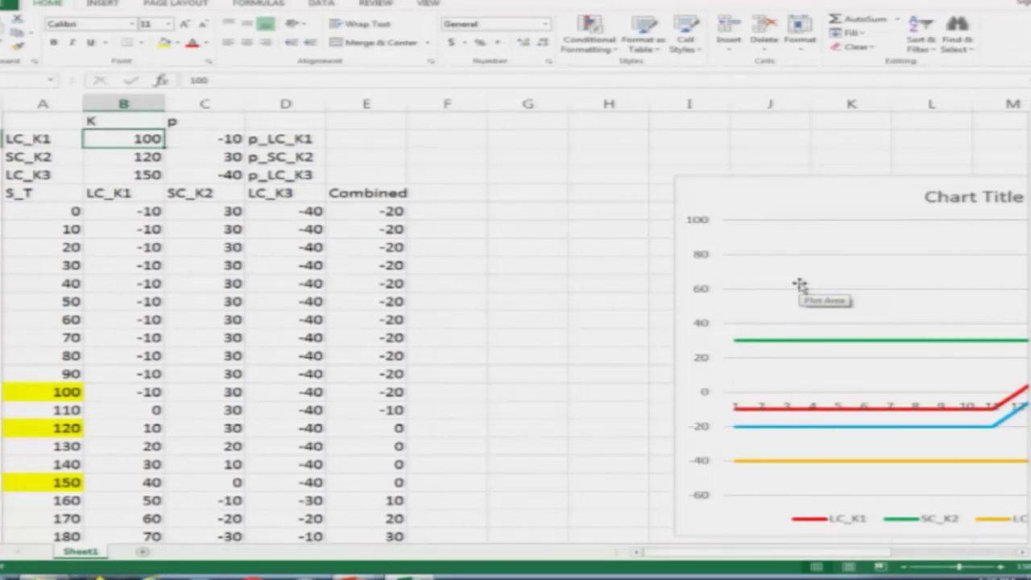
text(90)
key(ctrl+Return)
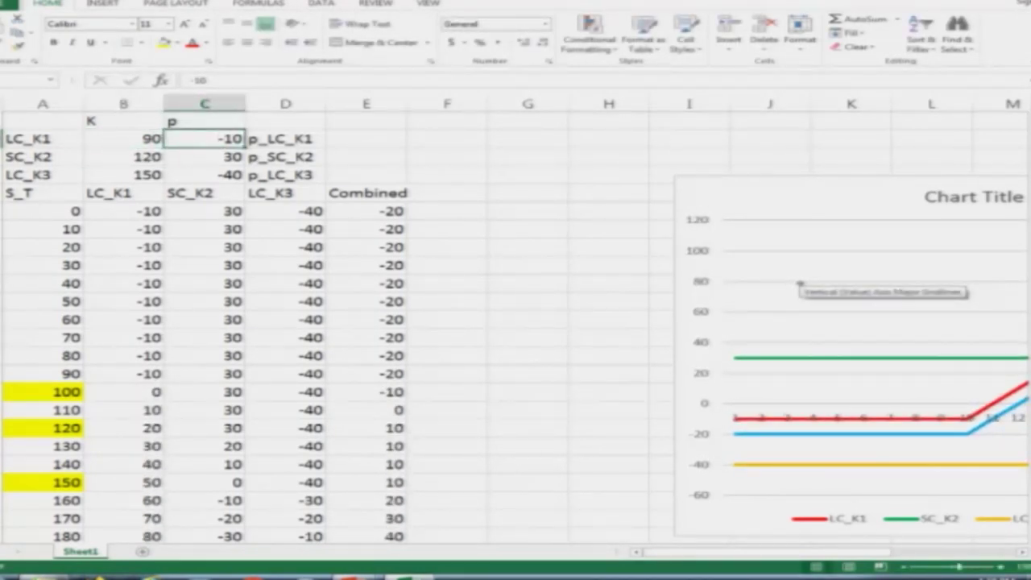
Set the SC_K2 strike in B3 to 100 and the LC_K3 strike in B4 to 130.
key(Left)
key(Down)
text(100)
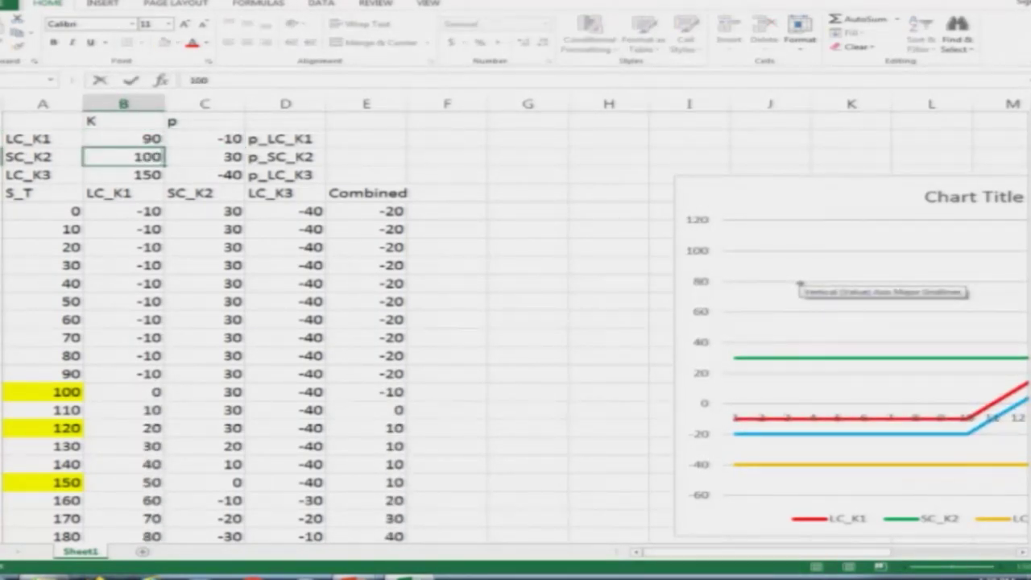
key(Return)
text(1)
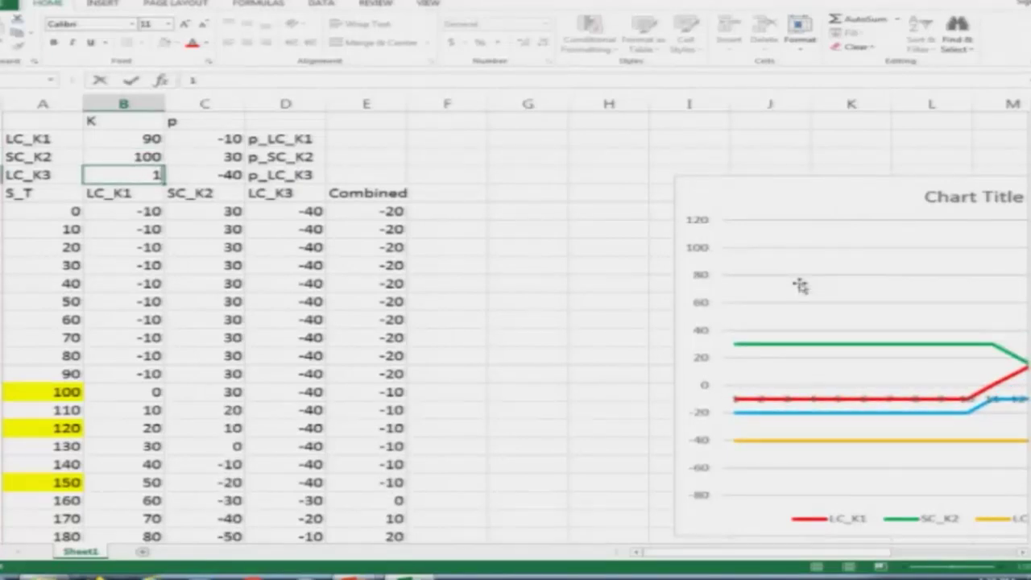
text(30)
key(Right)
Set the SC_K2 premium in C3 to 20 and the LC_K3 premium in C4 to -50.
key(Up)
key(Up)
key(Down)
text(20)
key(Return)
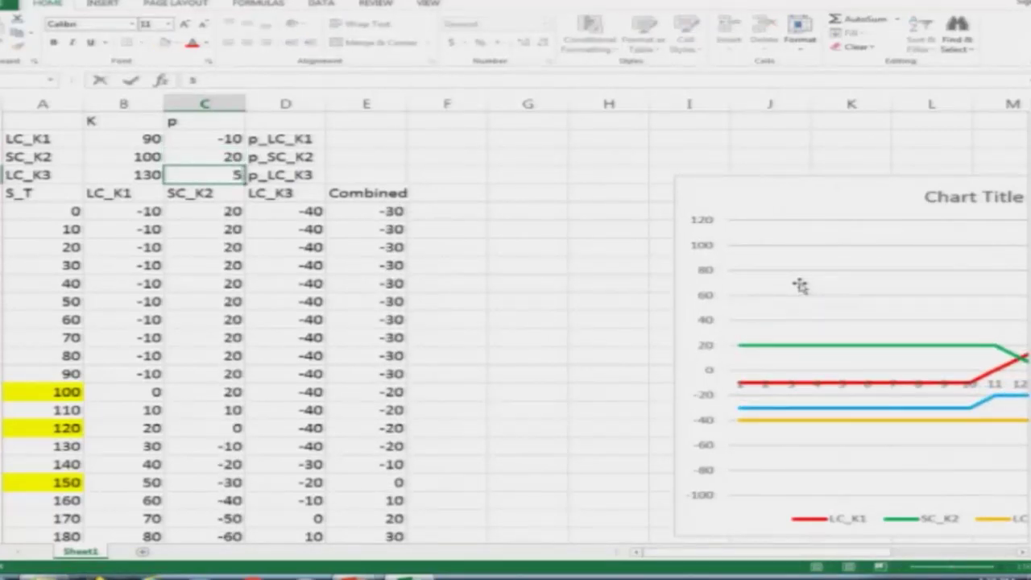
text(-50)
key(Return)
Examine how the payoff chart's lines respond to the changed strikes and premiums, and return to the S_T header.
key(Right)
key(Right)
key(Right)
key(Right)
key(Right)
key(Right)
key(Right)
key(Right)
key(Right)
key(Right)
key(Right)
key(Right)
key(Right)
key(Right)
key(Right)
key(Right)
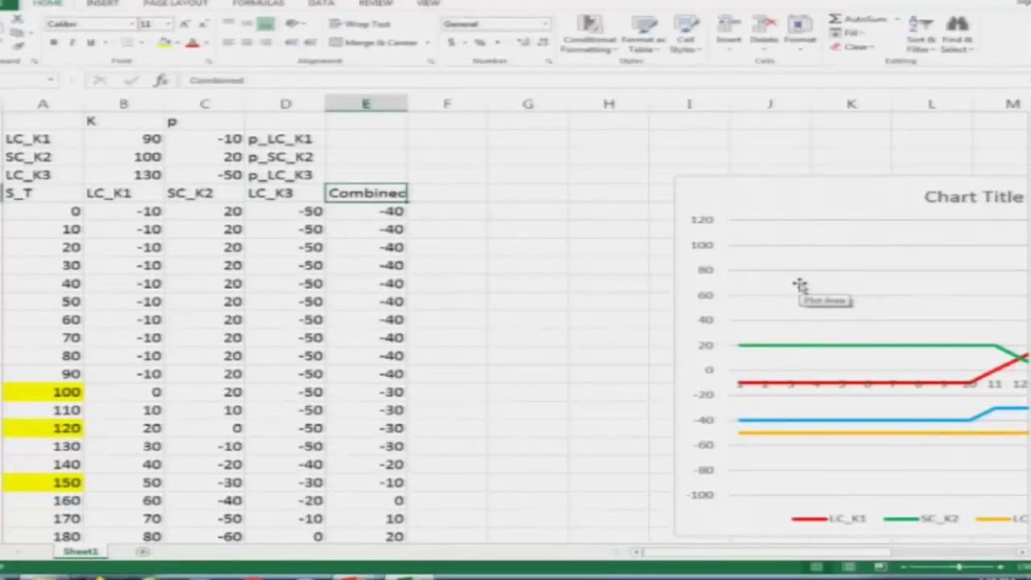
key(Left)
key(Left)
key(Left)
key(Left)
key(Left)
key(Left)
key(Left)
key(Left)
key(Left)
key(Left)
key(Left)
key(Left)
key(Left)
key(Left)
key(Left)
key(Left)
key(Left)
key(Left)
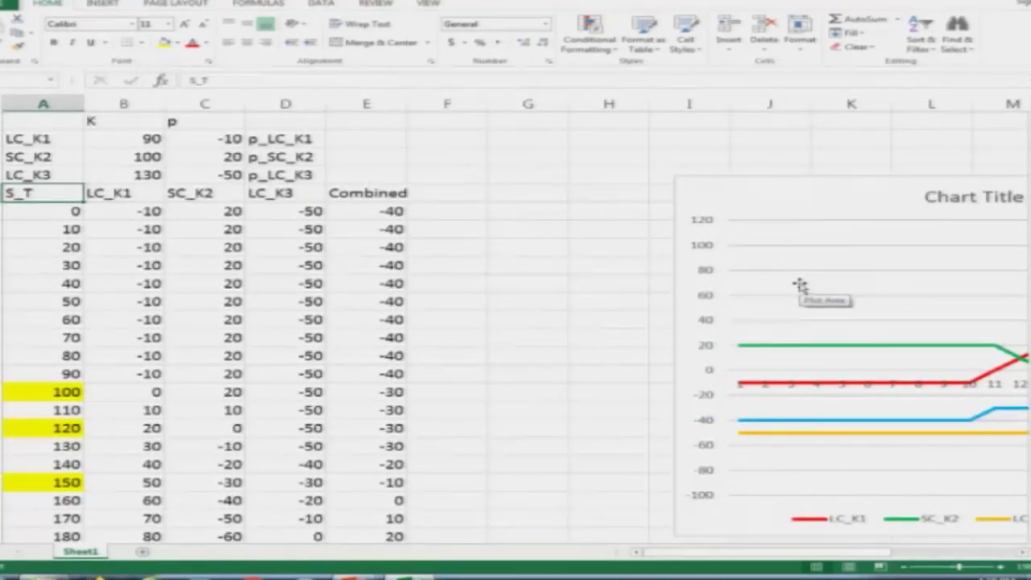
Look through the S_T values and their payoffs down to the highlighted 100 row.
key(Down)
key(Down)
key(Down)
key(Down)
key(Down)
key(Down)
key(Down)
key(Down)
key(Down)
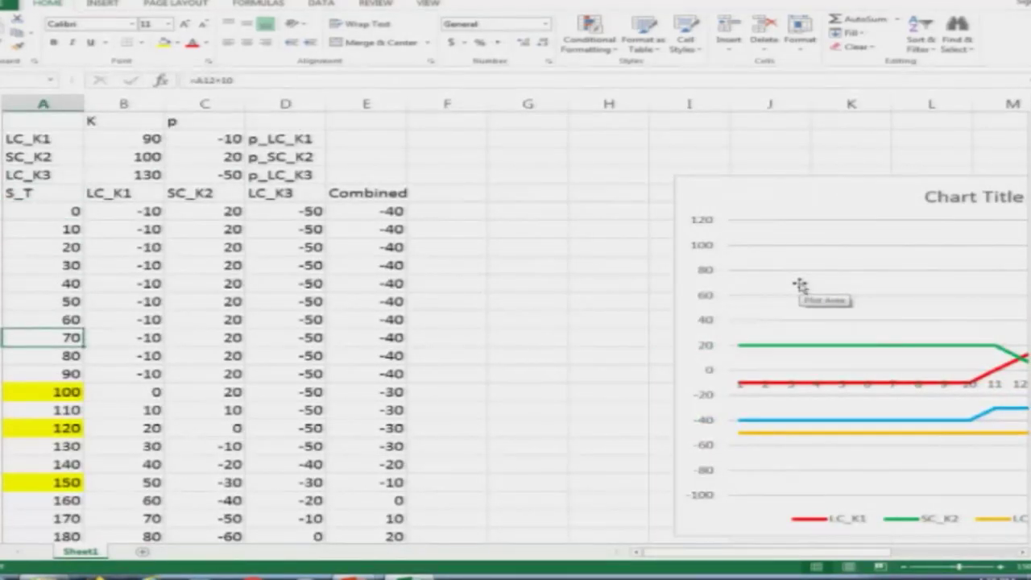
key(Down)
key(Down)
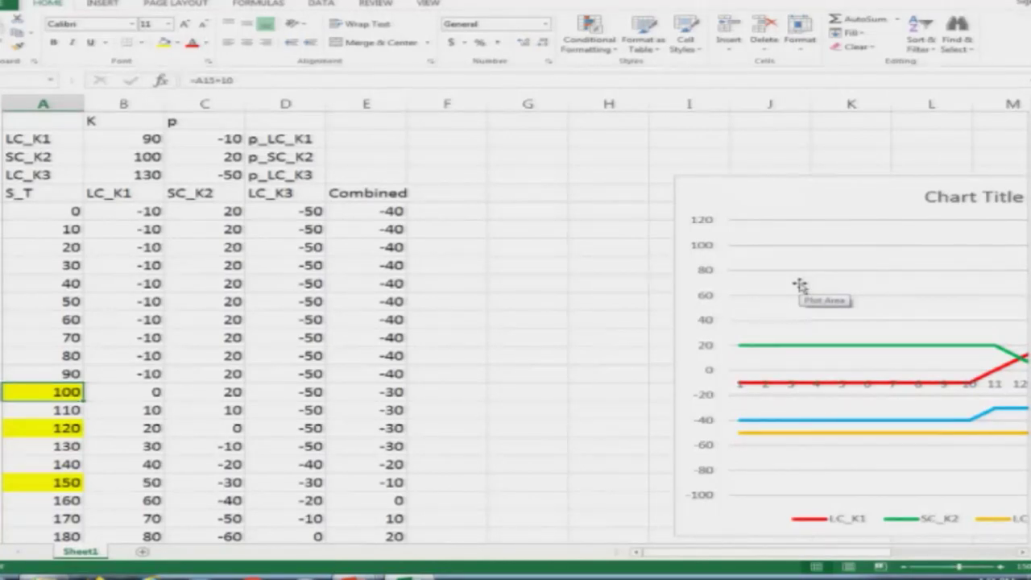
key(Up)
key(Down)
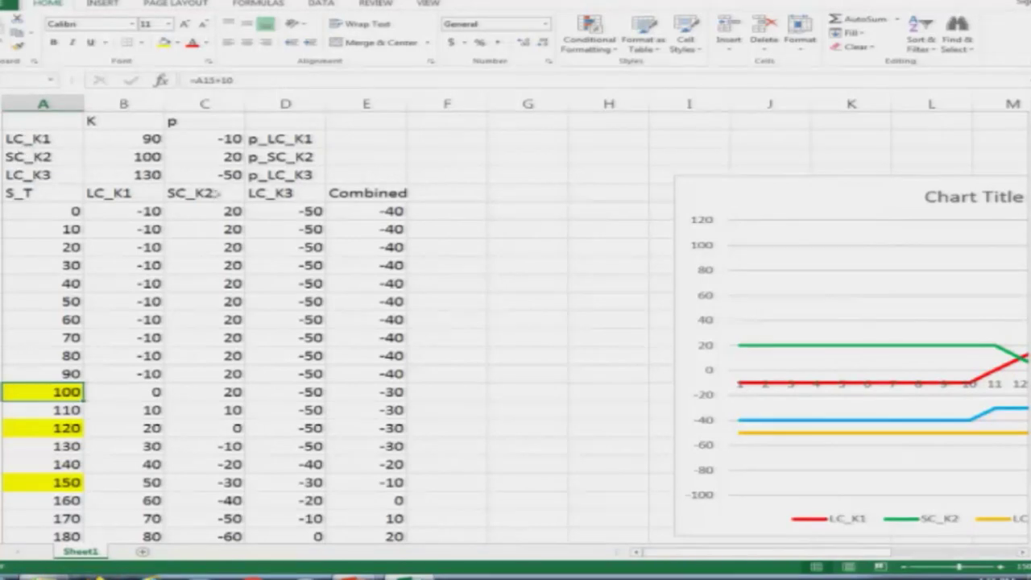
With the whole table and chart in view, set the LC_K1 strike in B2 to 120.
click(906, 569)
click(906, 569)
click(906, 569)
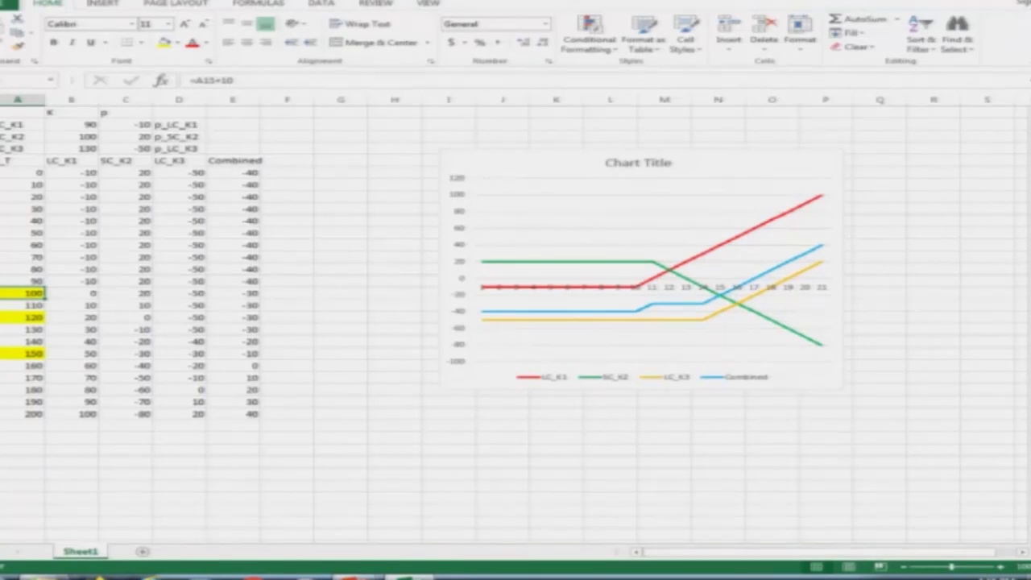
click(63, 125)
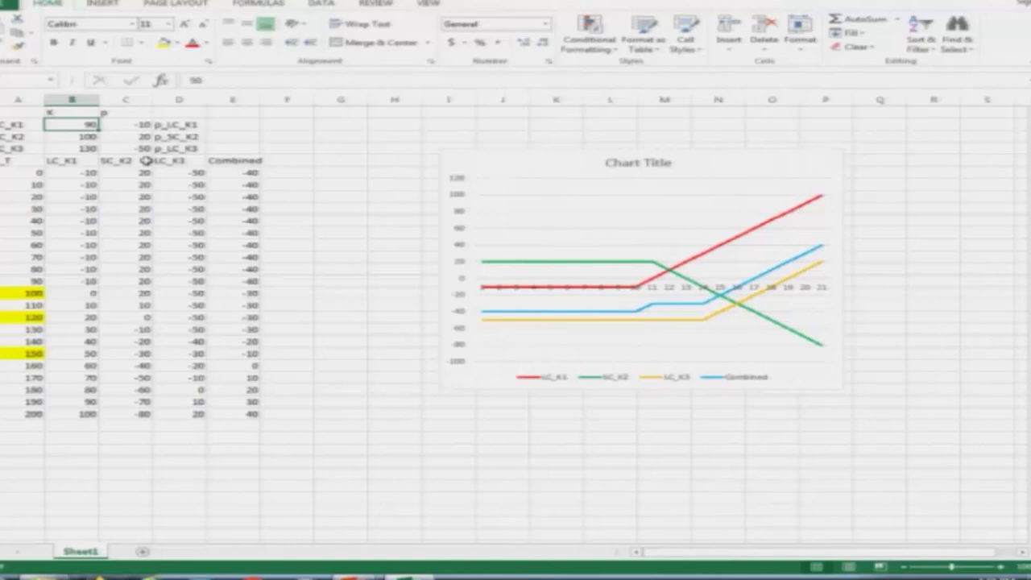
text(120)
key(Return)
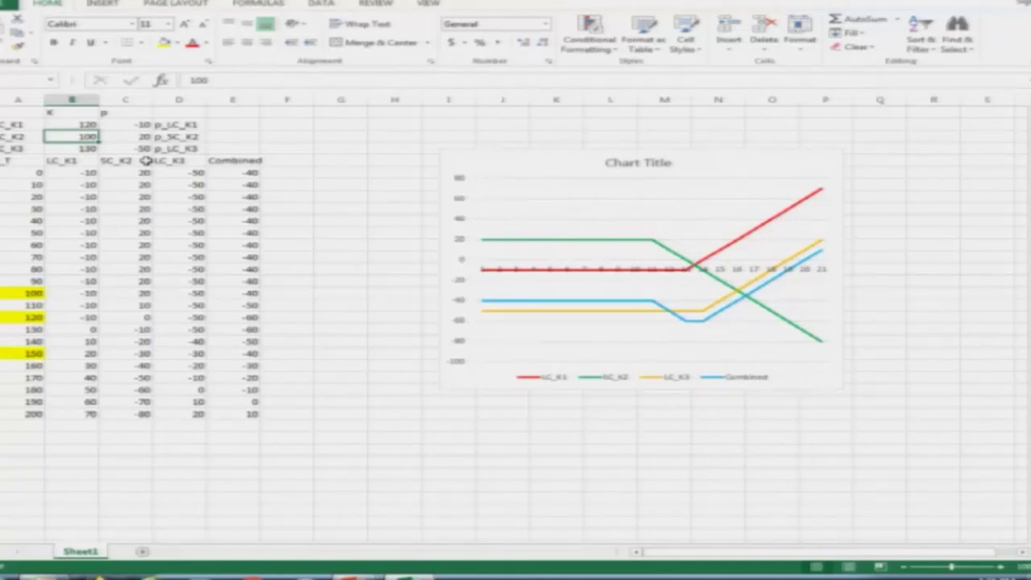
Set the SC_K2 strike in column K to 140 and the LC_K3 strike to 170.
text(140)
key(Return)
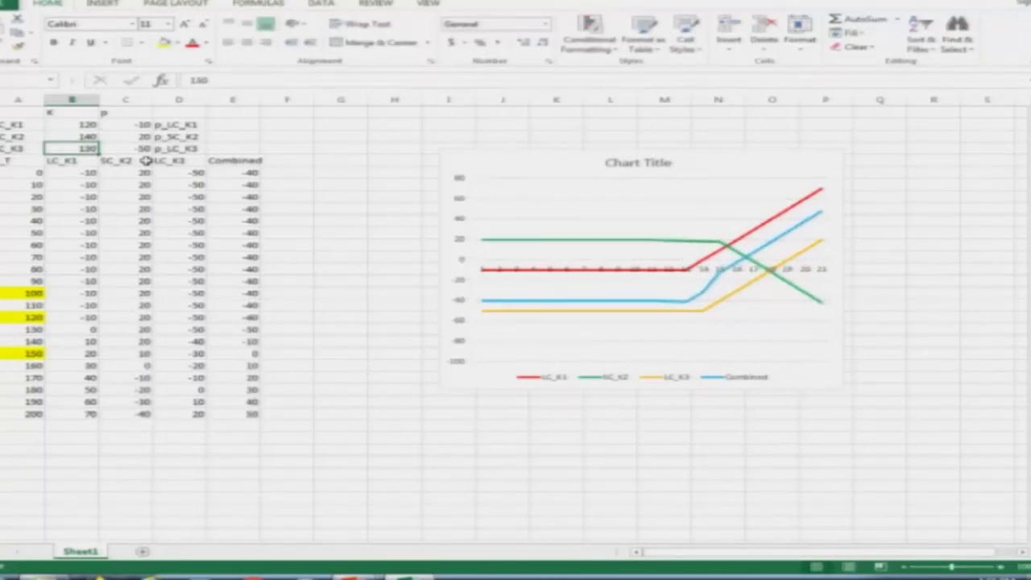
text(170)
key(Return)
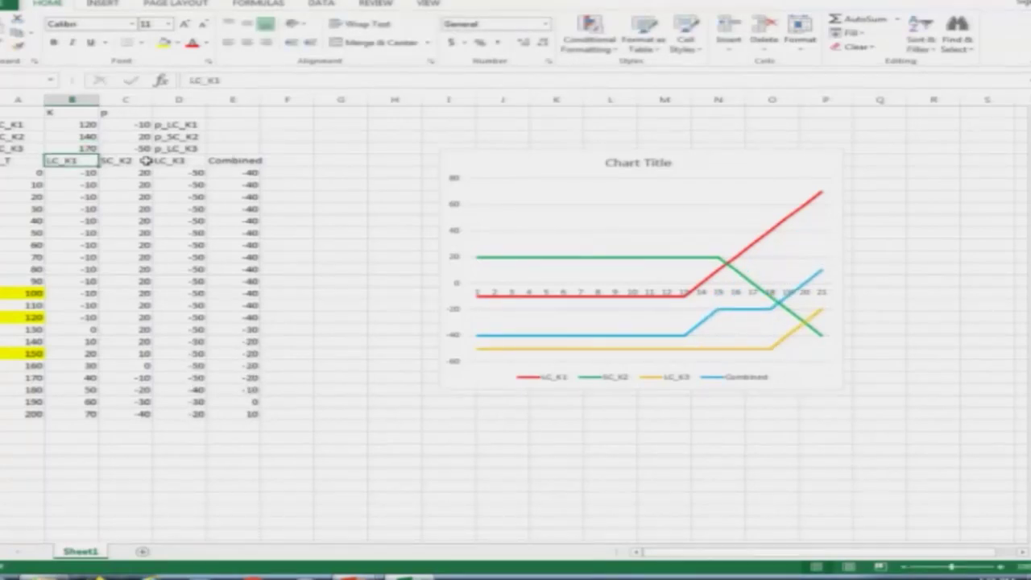
Set the LC_K3 strike in column K to 150.
key(Up)
text(150)
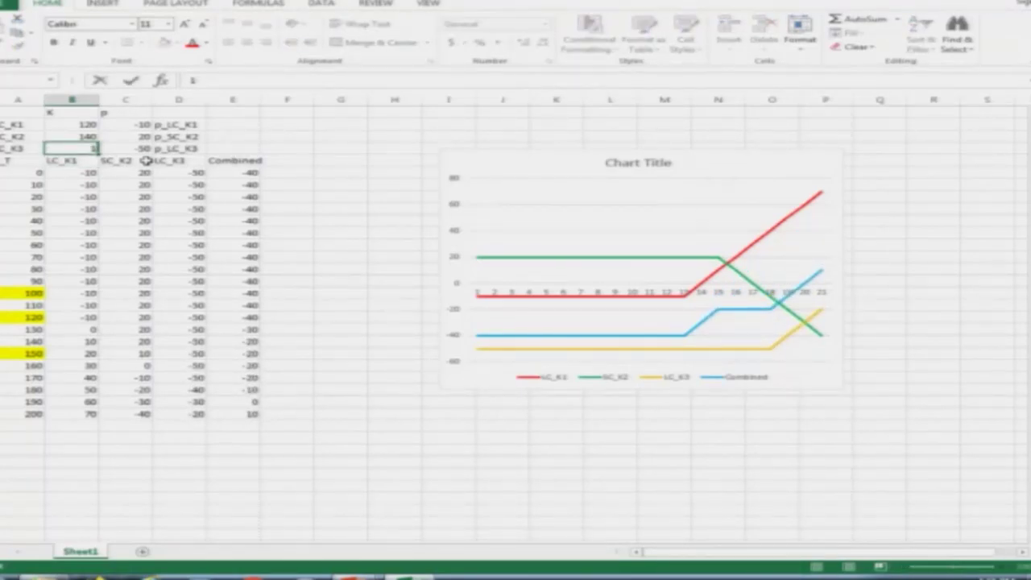
key(Return)
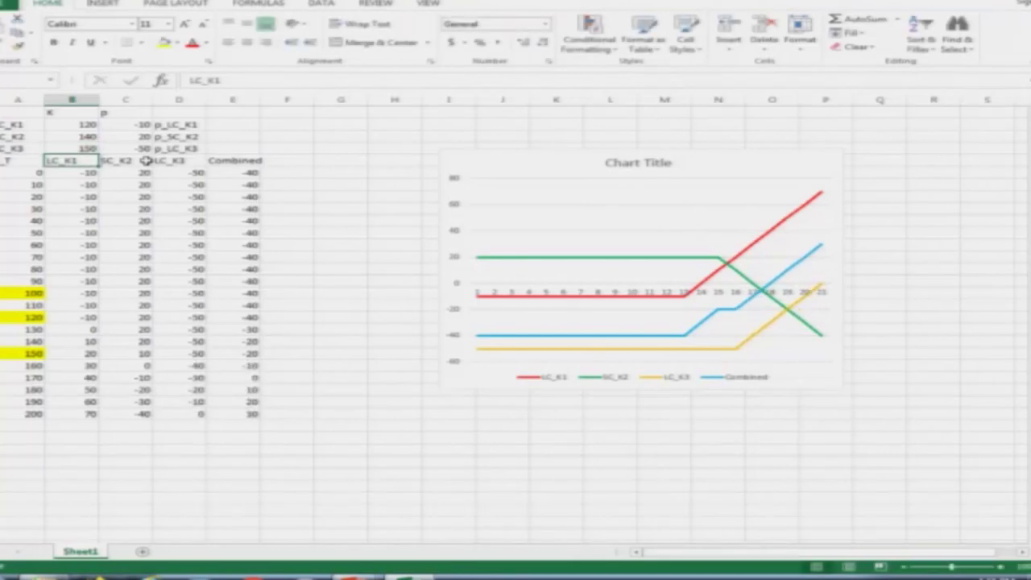
key(Up)
key(Up)
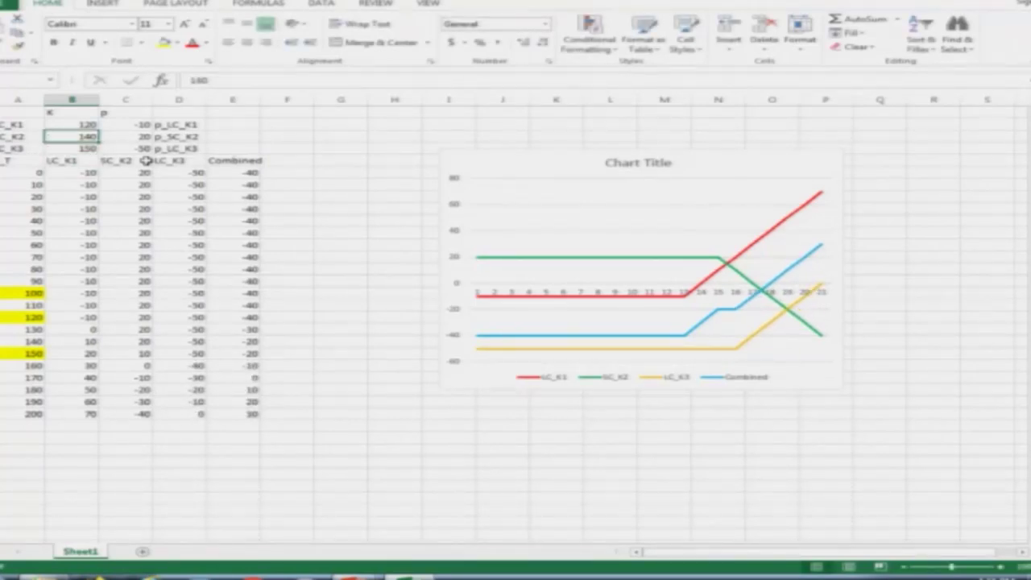
key(Up)
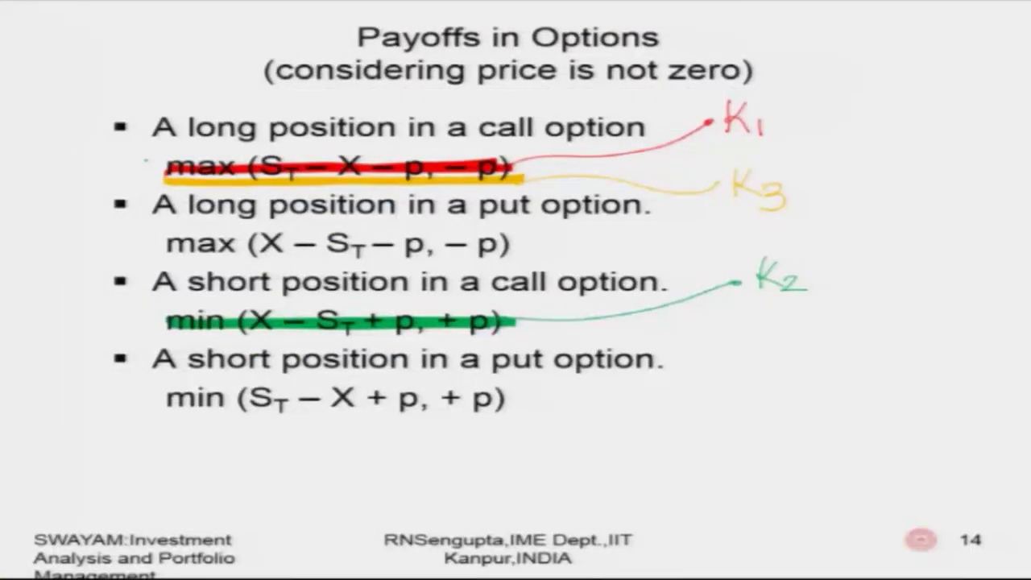
Switch to PowerPoint to examine the Butterfly Spread Using Calls slide, and return to the Excel payoff worksheet.
key(alt+Tab)
key(Tab)
key(Tab)
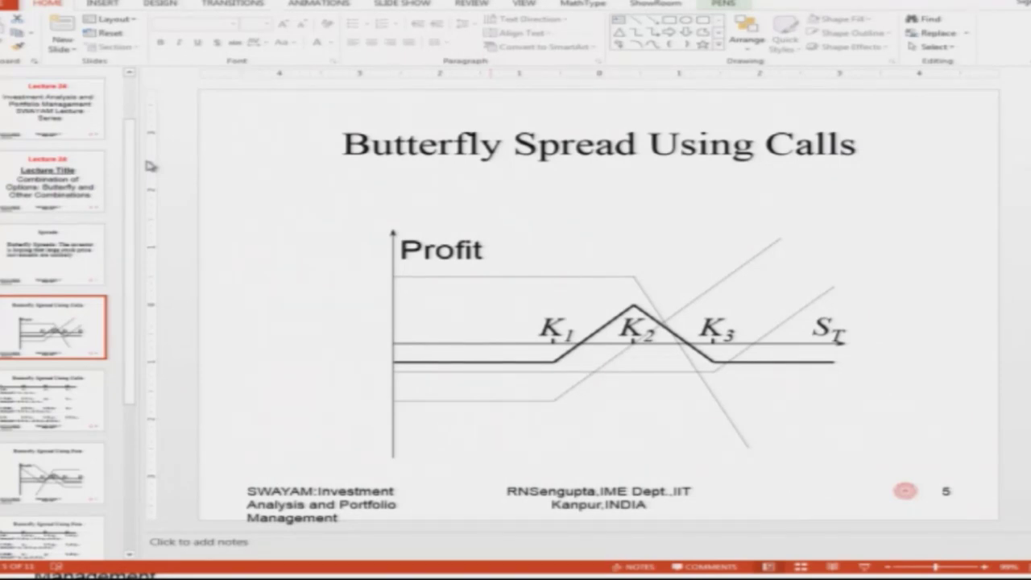
key(alt+Tab)
key(alt+Tab)
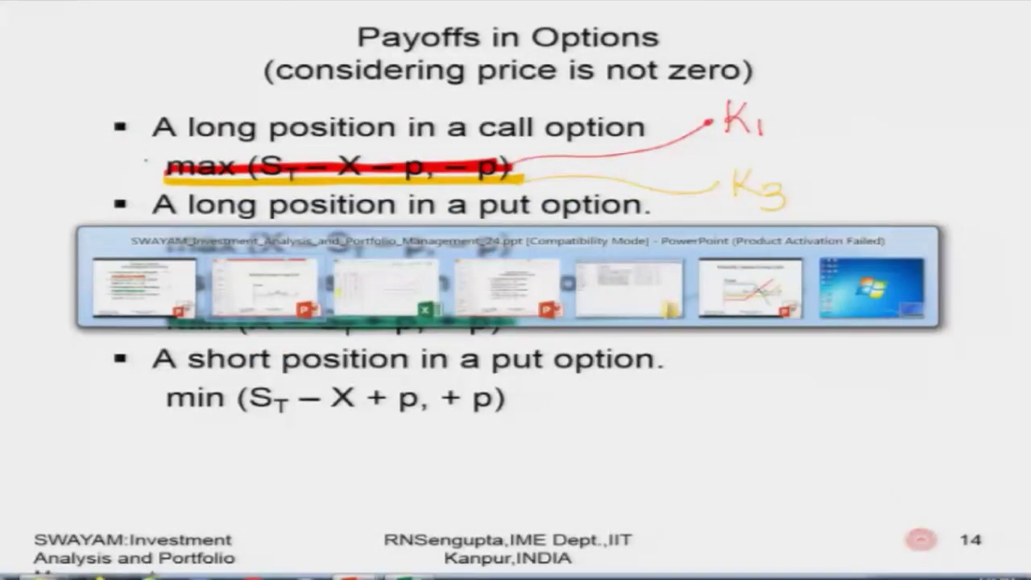
key(alt+Tab)
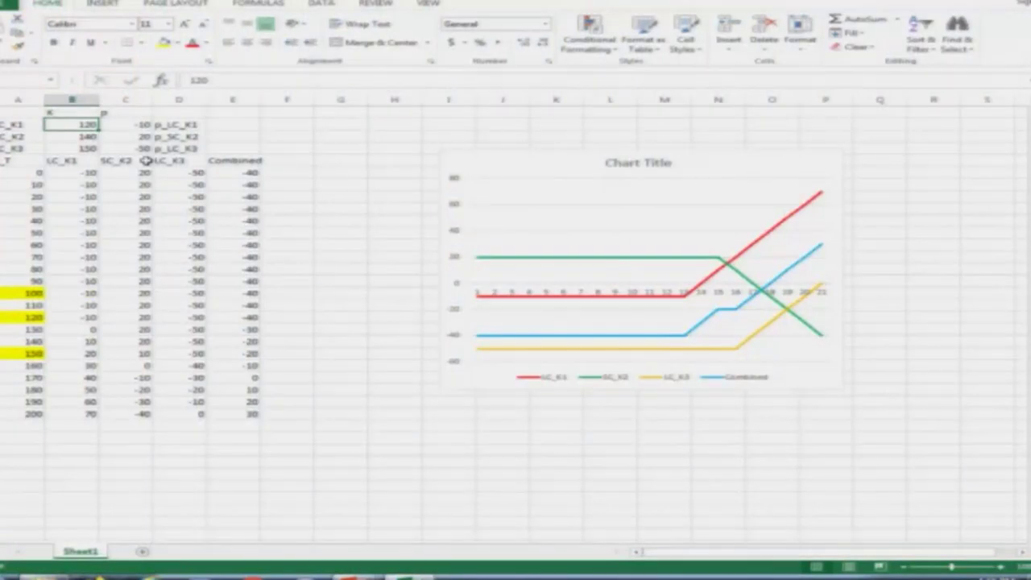
Look over the strikes and premiums, and set the LC_K3 strike to 160.
key(Right)
key(Down)
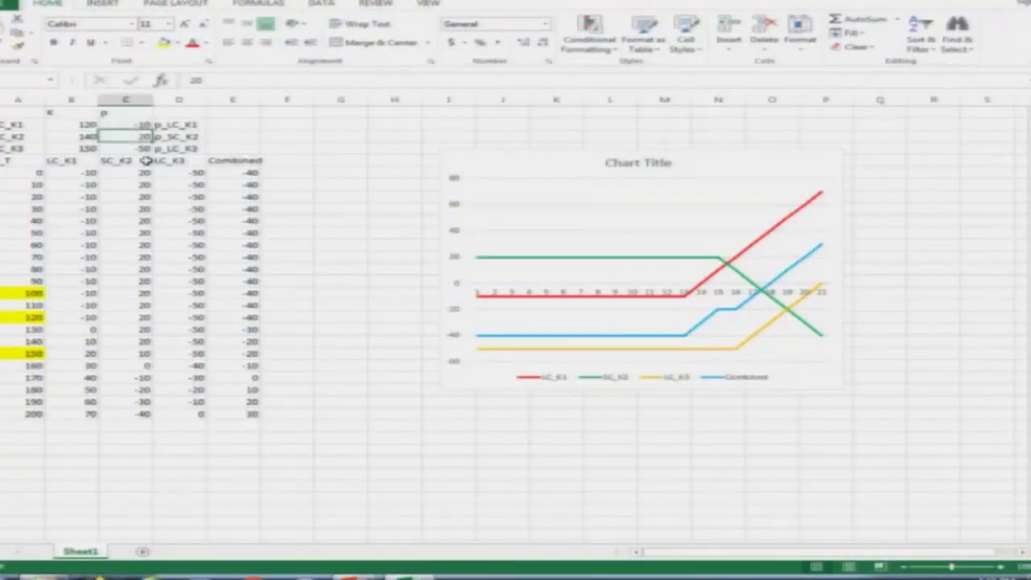
key(Down)
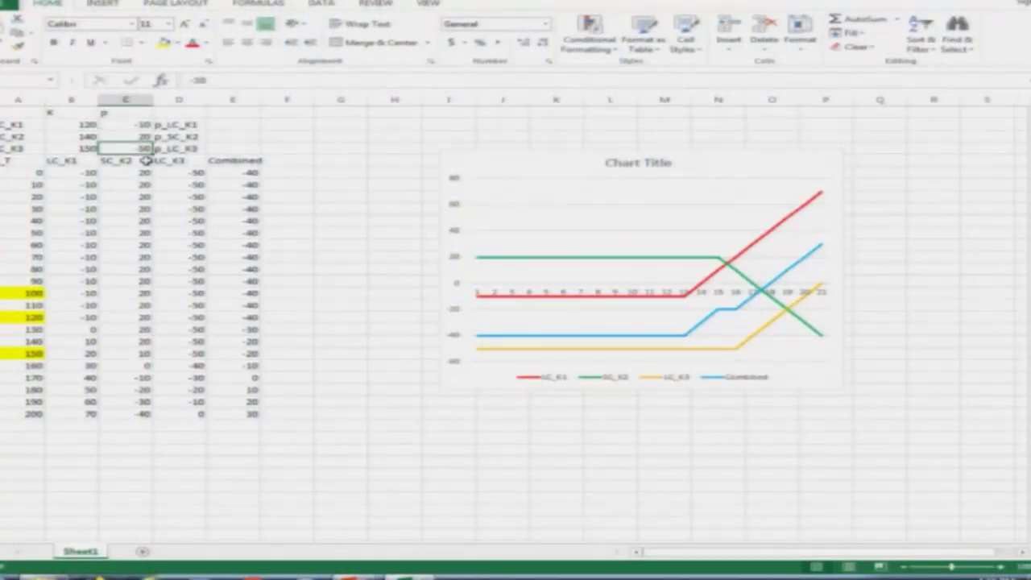
key(Up)
key(Up)
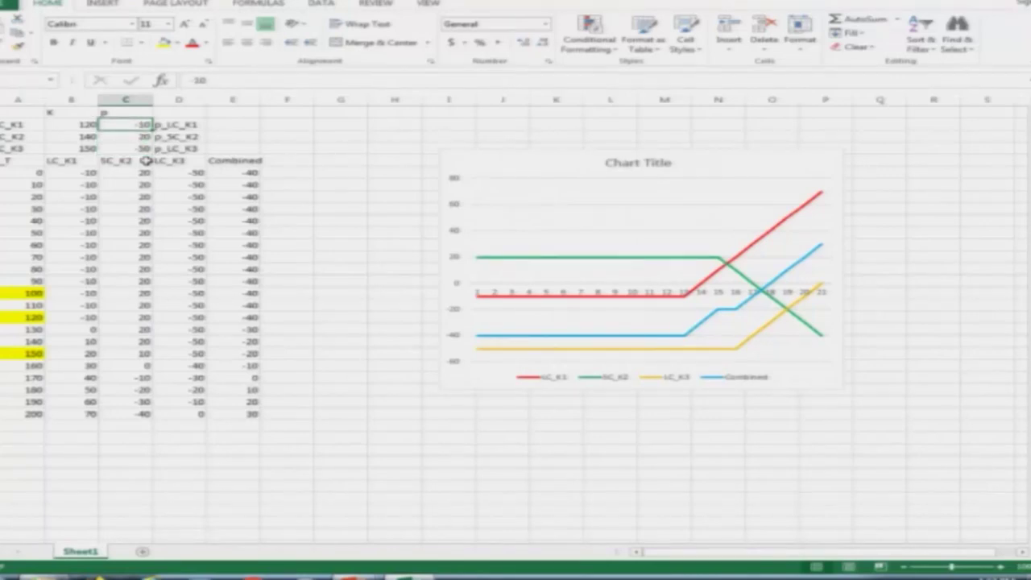
key(Left)
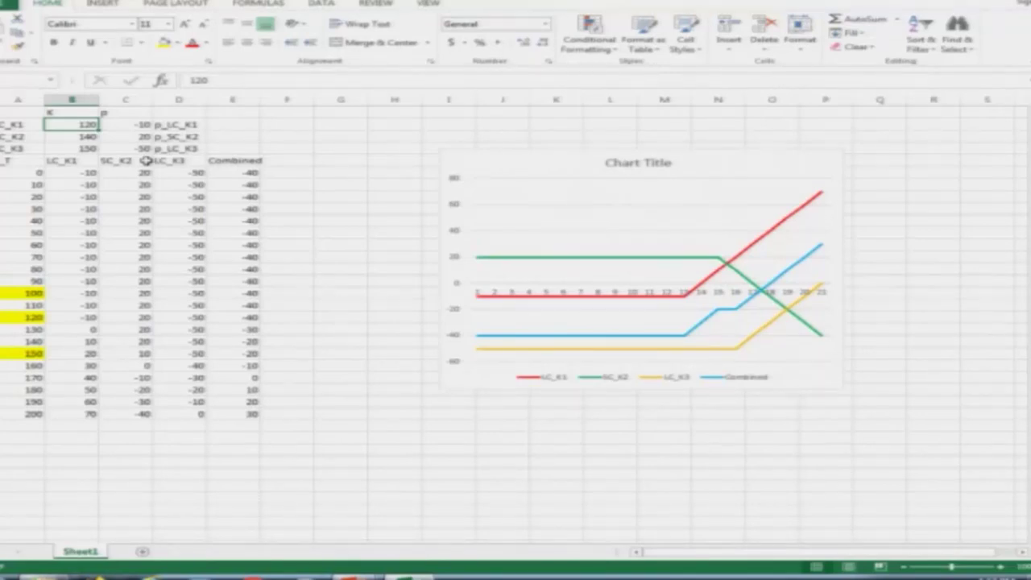
key(Down)
key(Down)
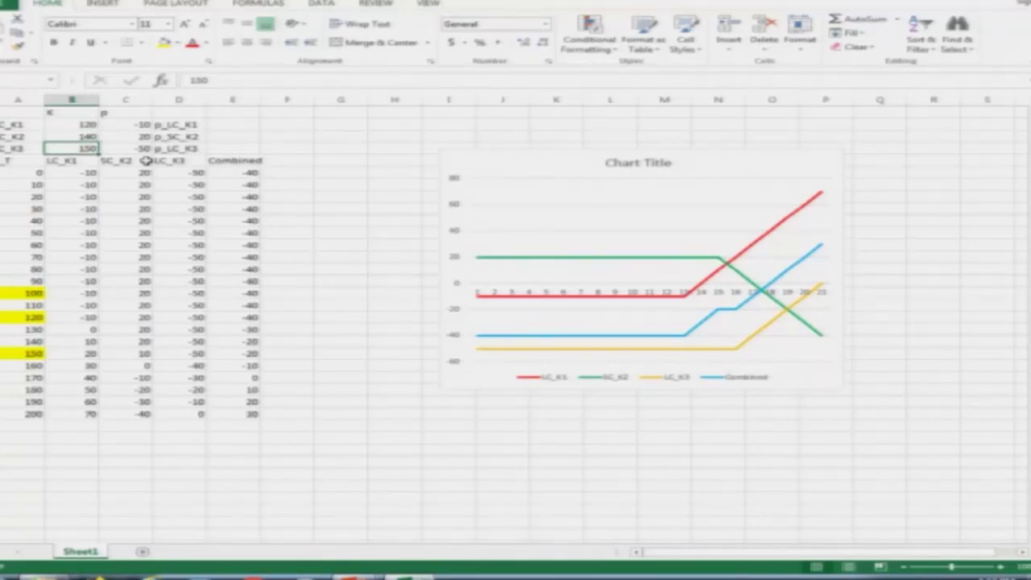
text(180)
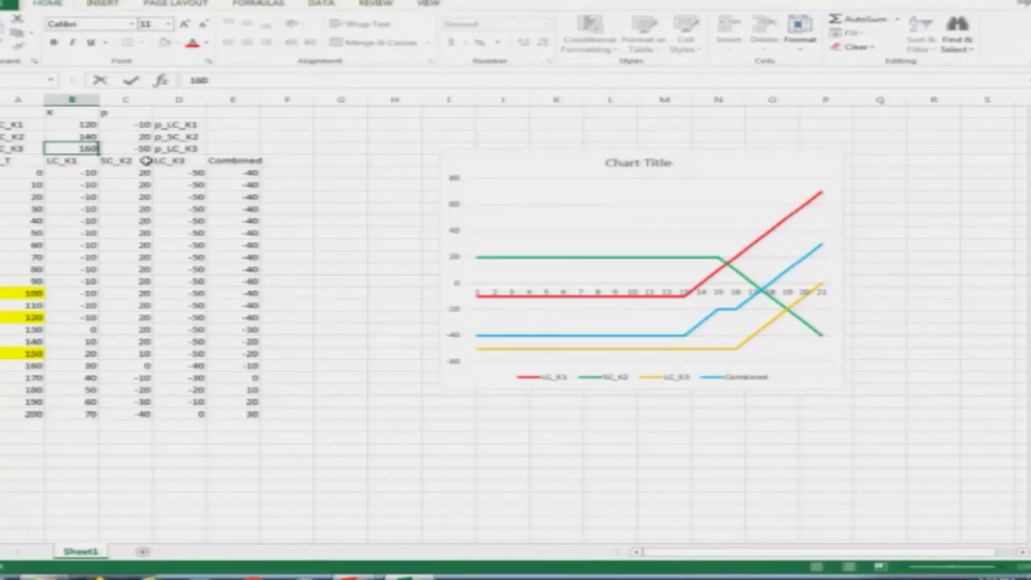
key(Return)
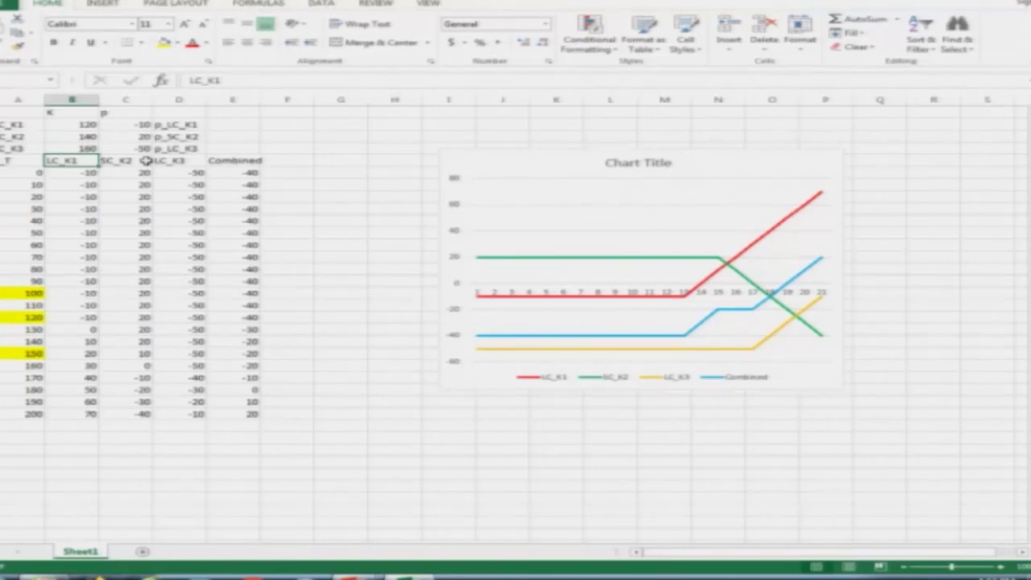
Set the LC_K3 premium in column p to -40.
key(Up)
key(Up)
key(Up)
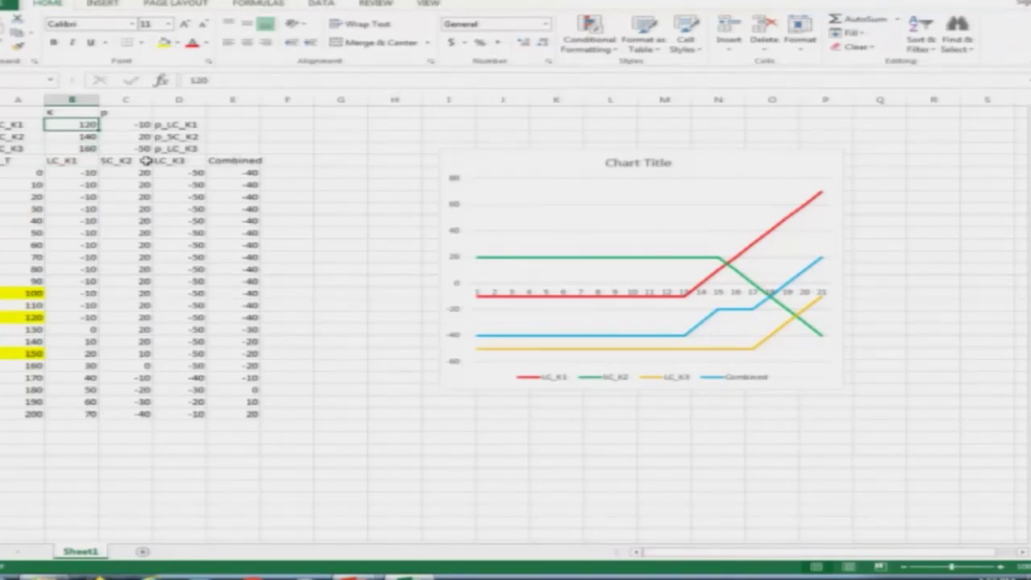
key(Down)
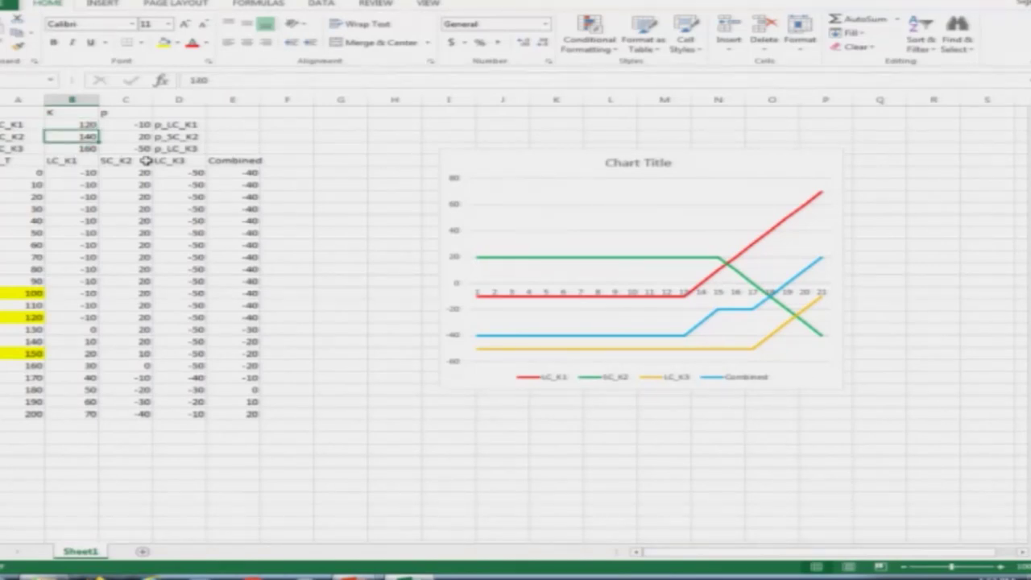
key(Right)
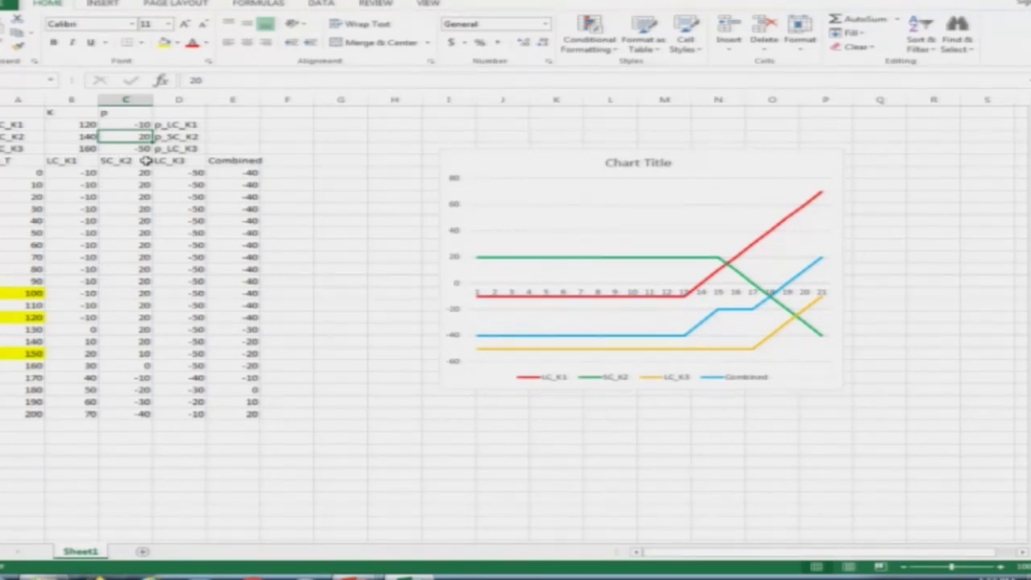
key(Down)
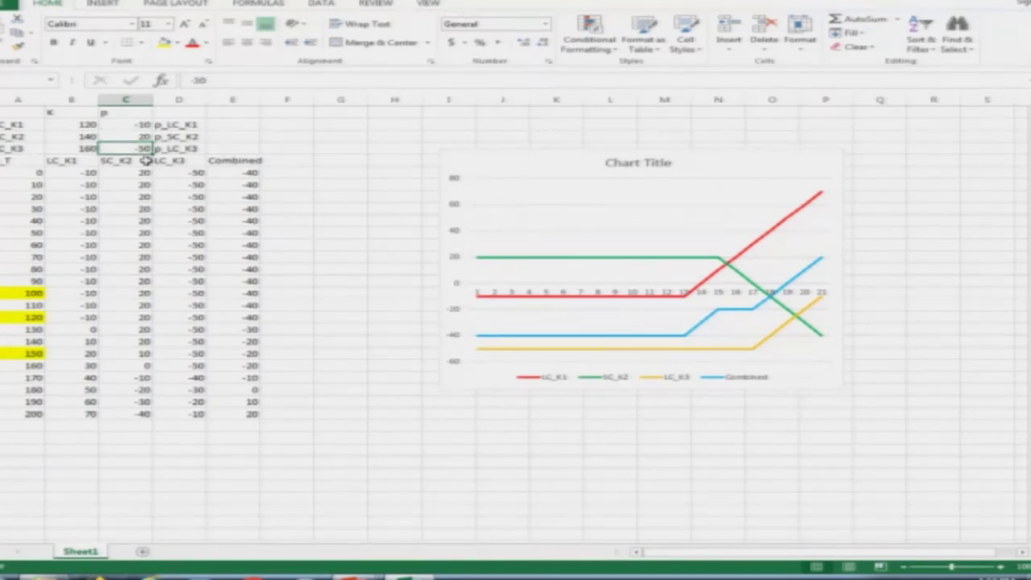
text(-40)
key(Return)
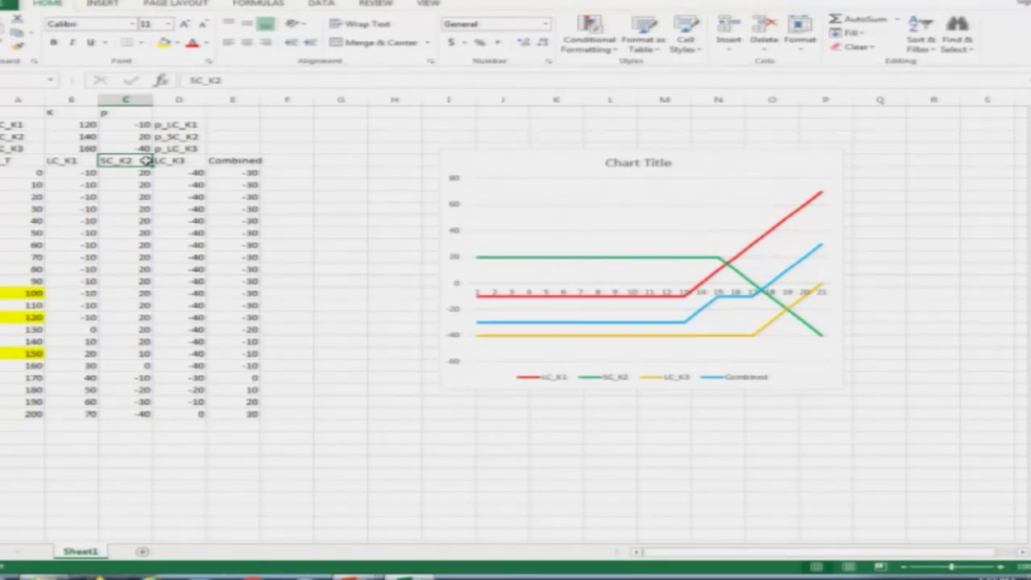
Add the column header 2LC_K1+3SC_K2+4LC_K3 in cell F5, beside the Combined header.
key(Right)
key(Right)
key(Right)
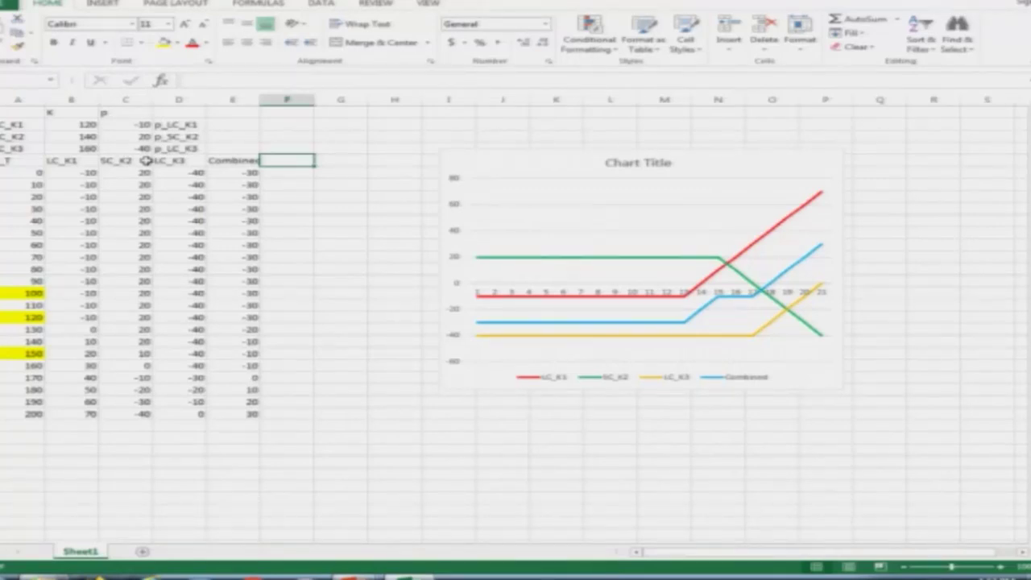
text(2)
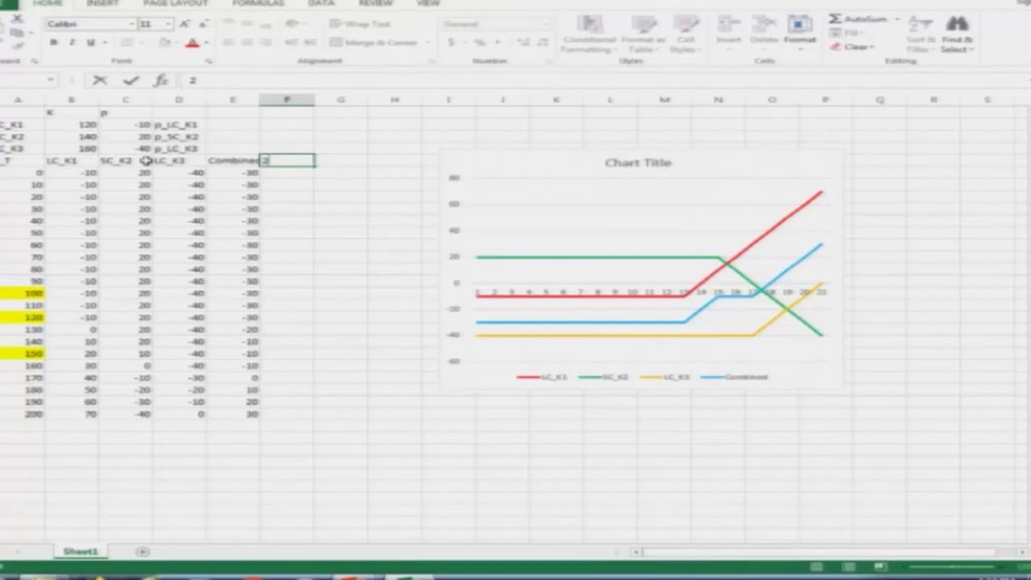
text((C_K1+3)
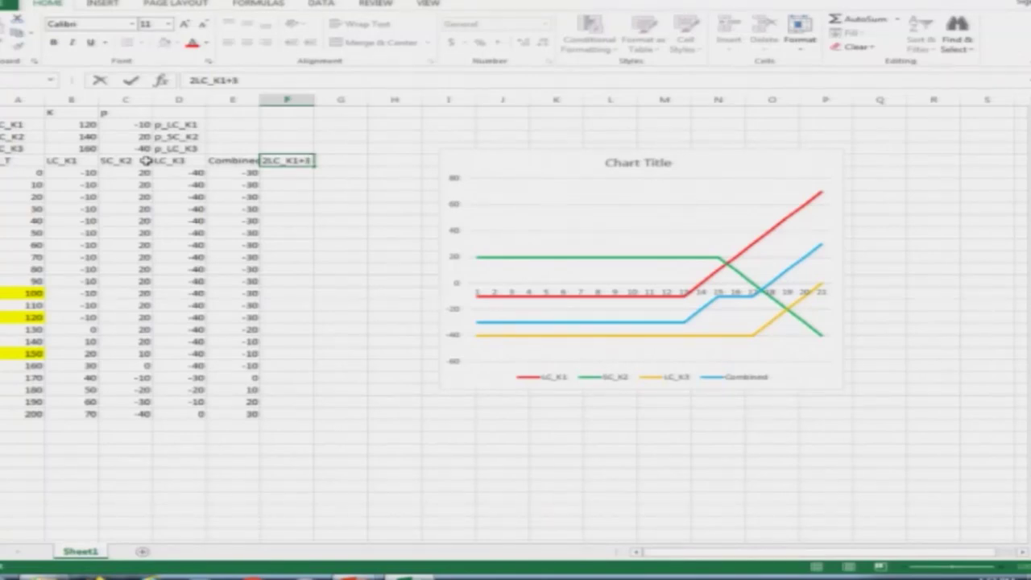
text(SC_K2+)
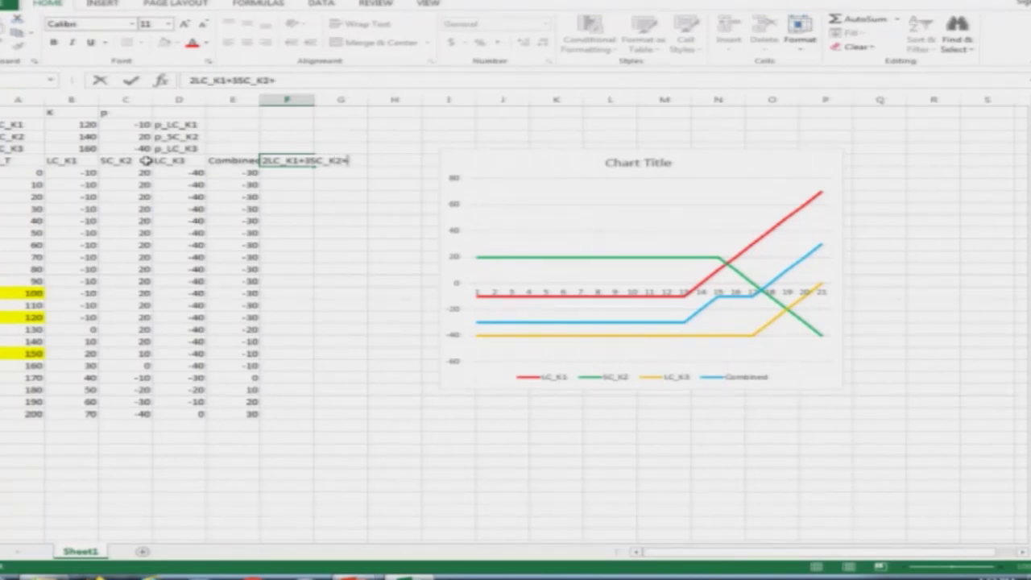
text(4LC_K3)
key(Return)
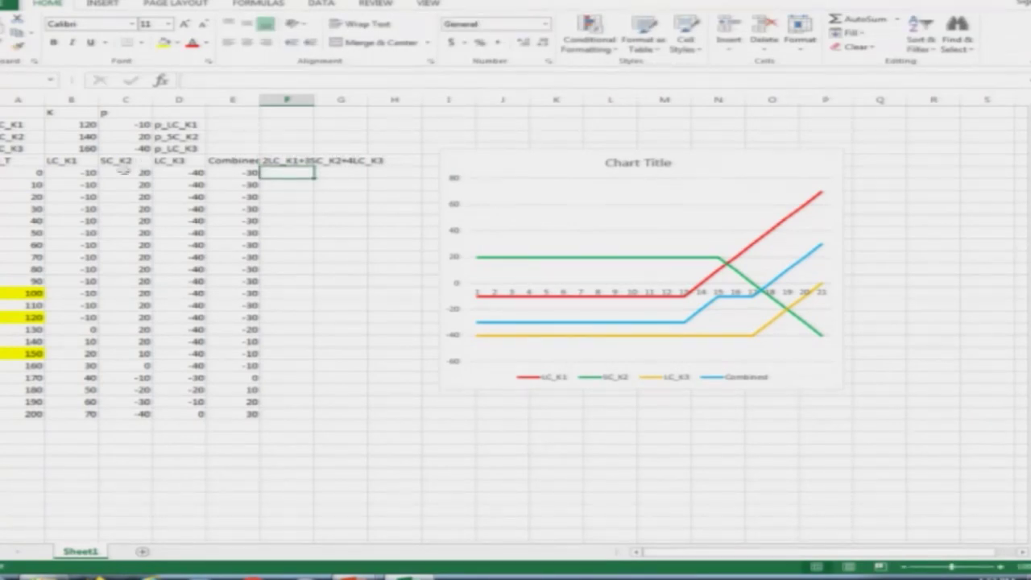
Move the payoff chart lower on the sheet and enter the formula =2*B6+3*C6+4*D6 in cell F6.
drag(513, 161, 533, 283)
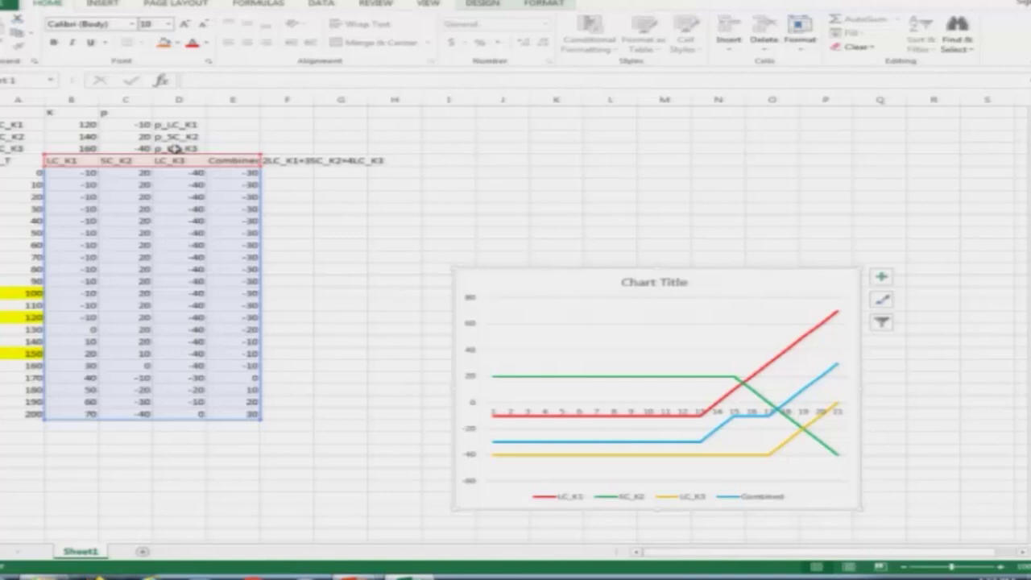
click(293, 172)
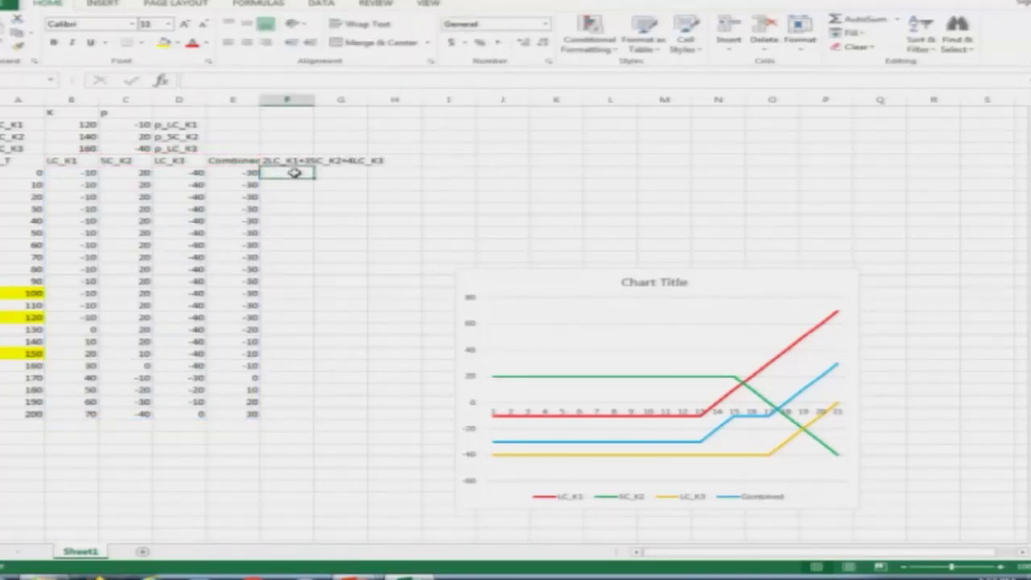
text(=)
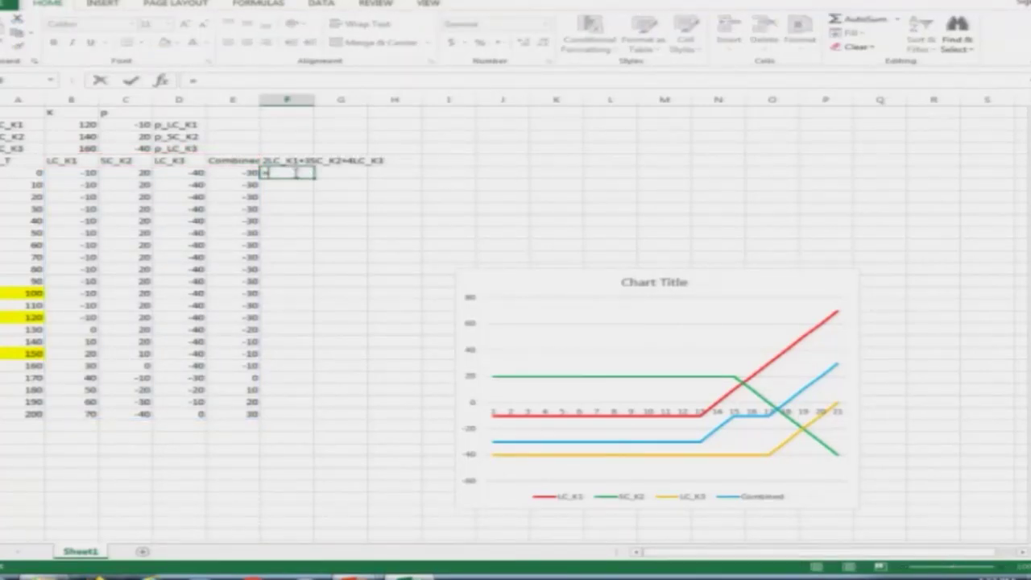
text(2*)
click(48, 172)
text(+)
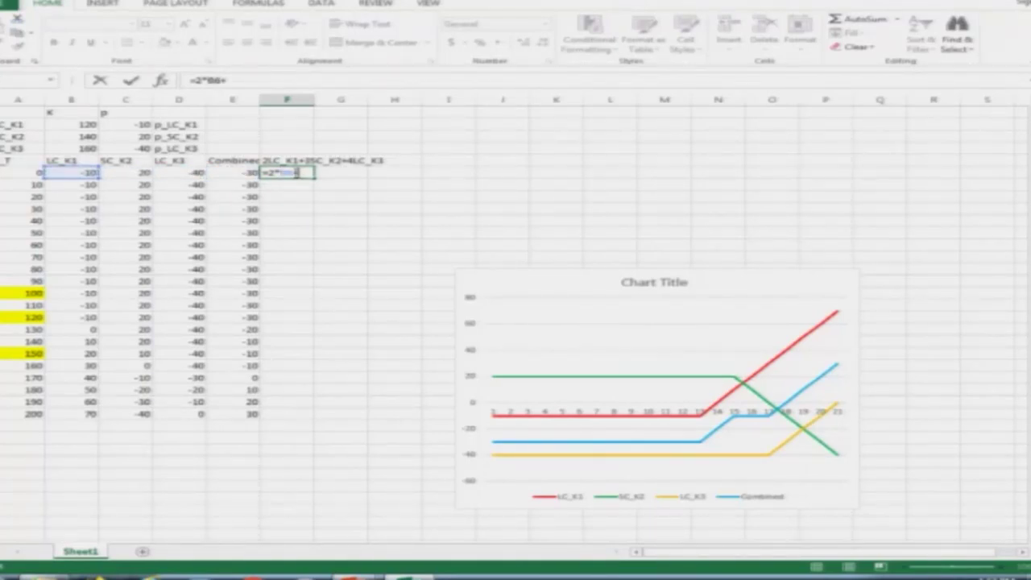
text(3*C6)
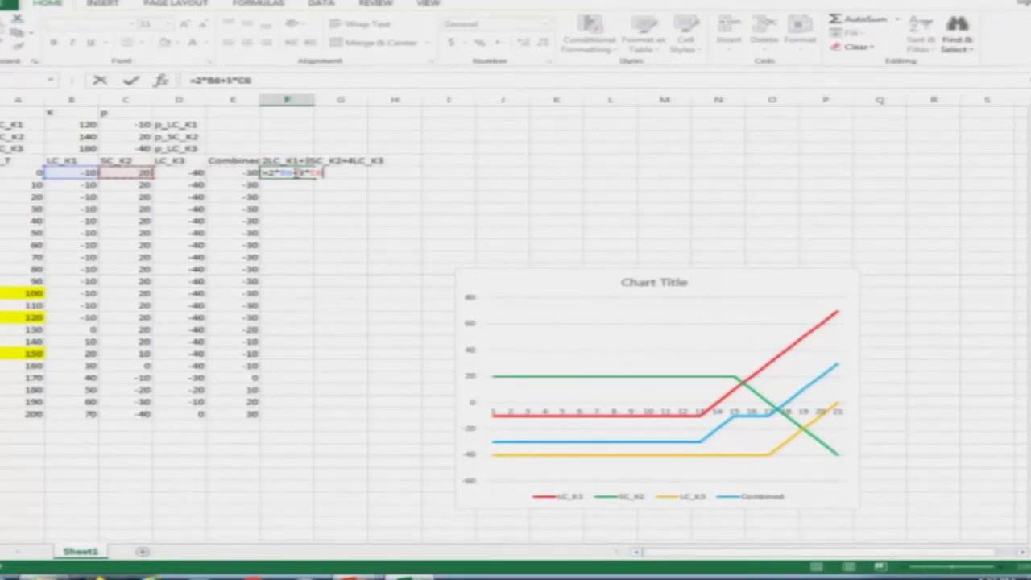
text(+)
text(4)
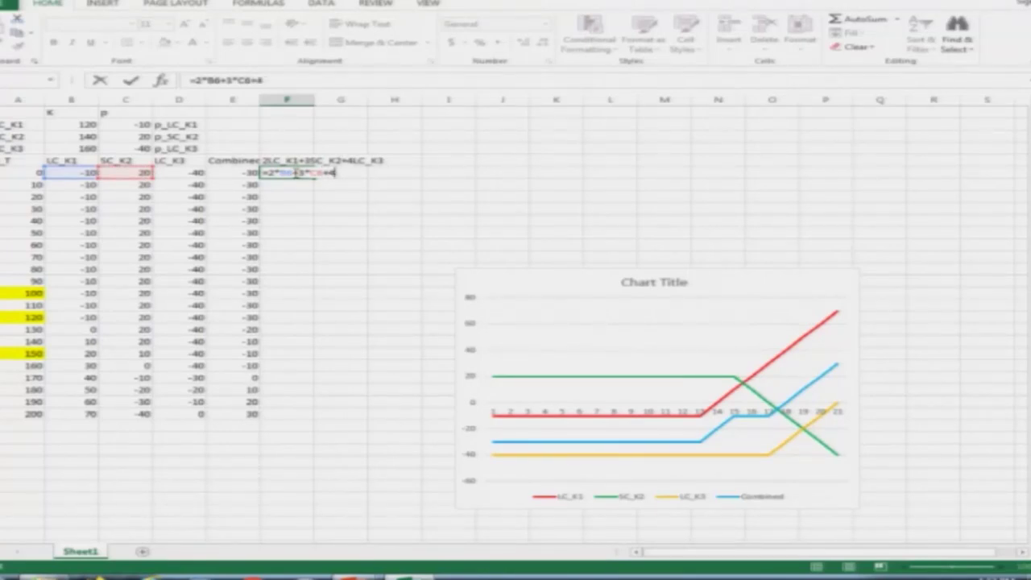
text(*D6)
key(Return)
Fill the weighted combination formula from F6 down to the S_T = 200 row.
click(295, 172)
drag(314, 178, 312, 419)
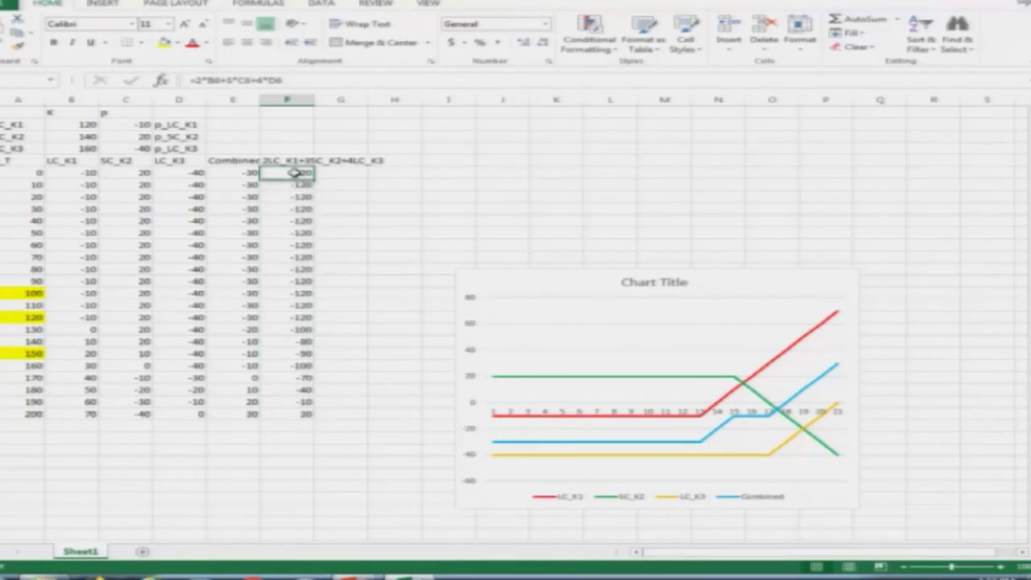
Move the existing payoff chart below the data table so the area beside the table is free.
key(Left)
key(Left)
key(Left)
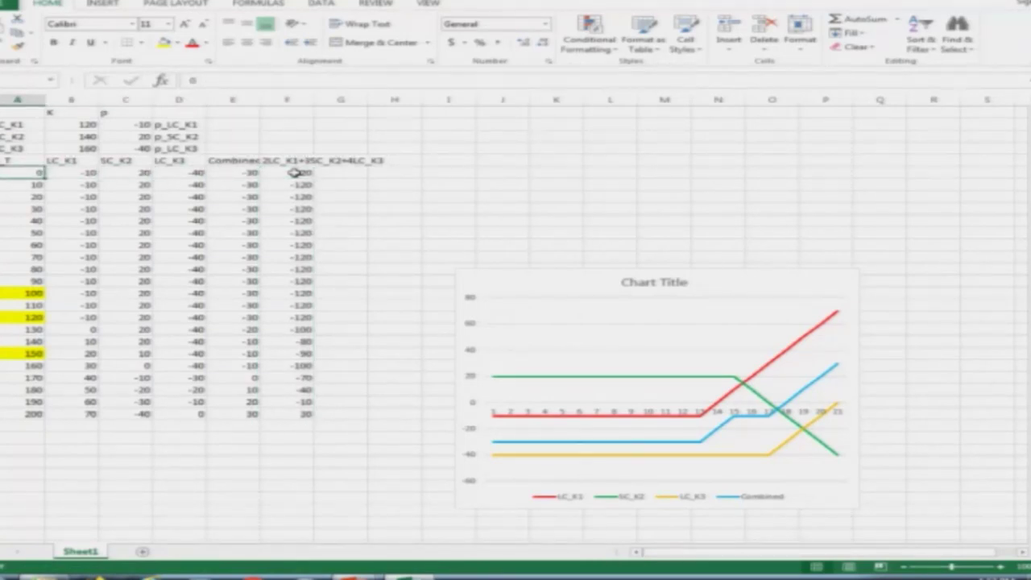
click(522, 288)
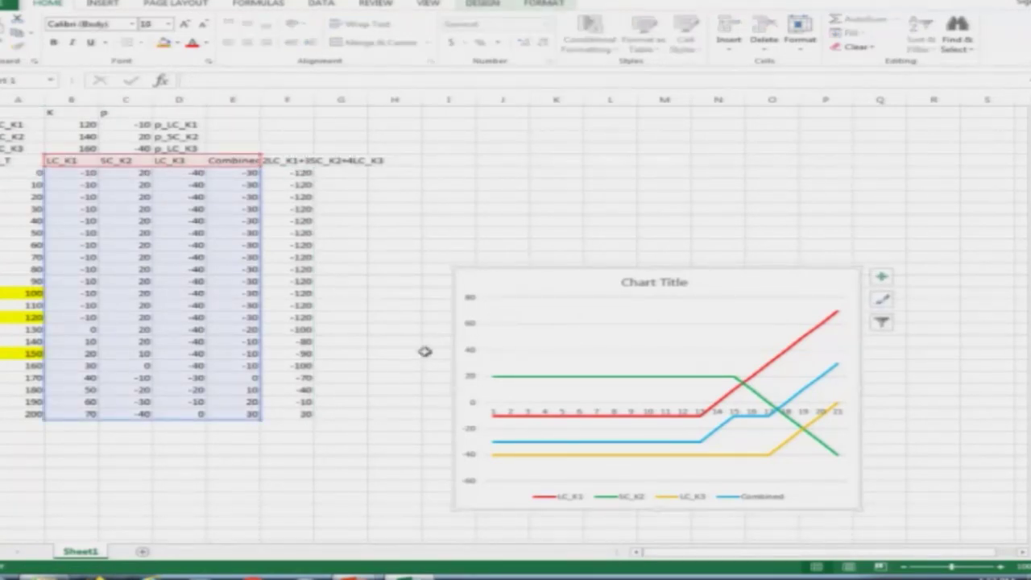
click(424, 352)
double_click(506, 278)
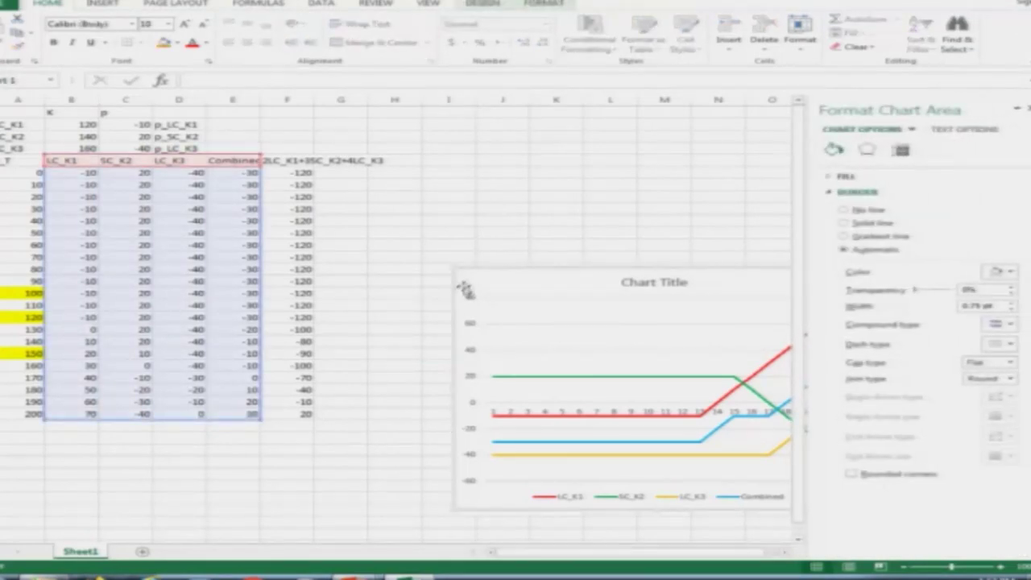
drag(463, 290, 321, 387)
click(446, 352)
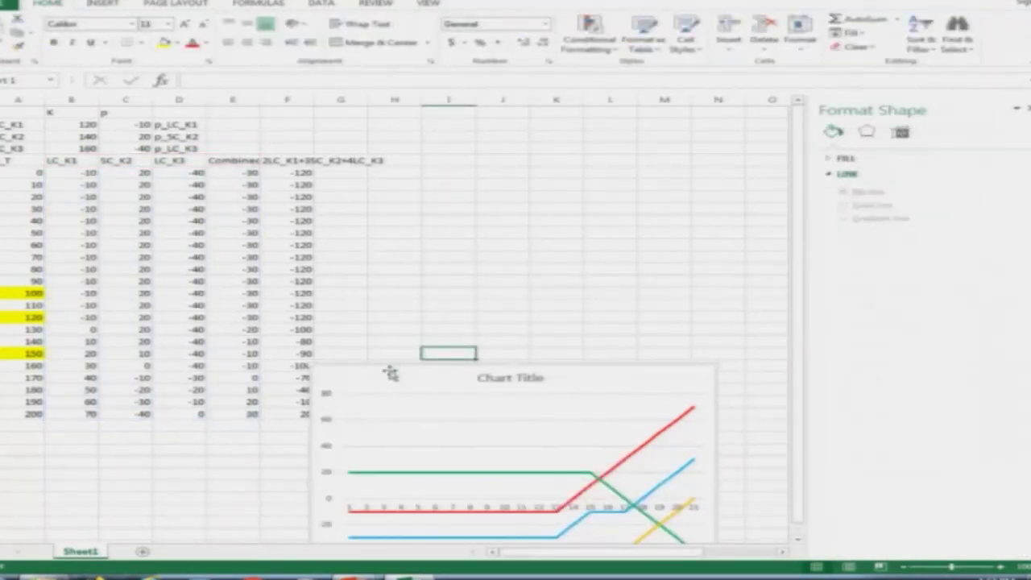
click(1016, 107)
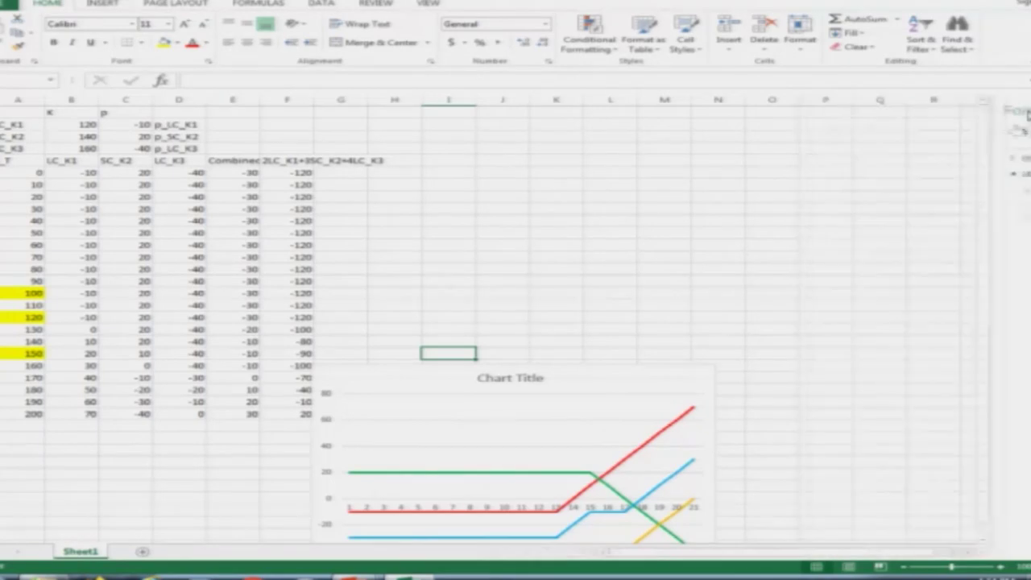
click(371, 384)
drag(364, 394, 193, 469)
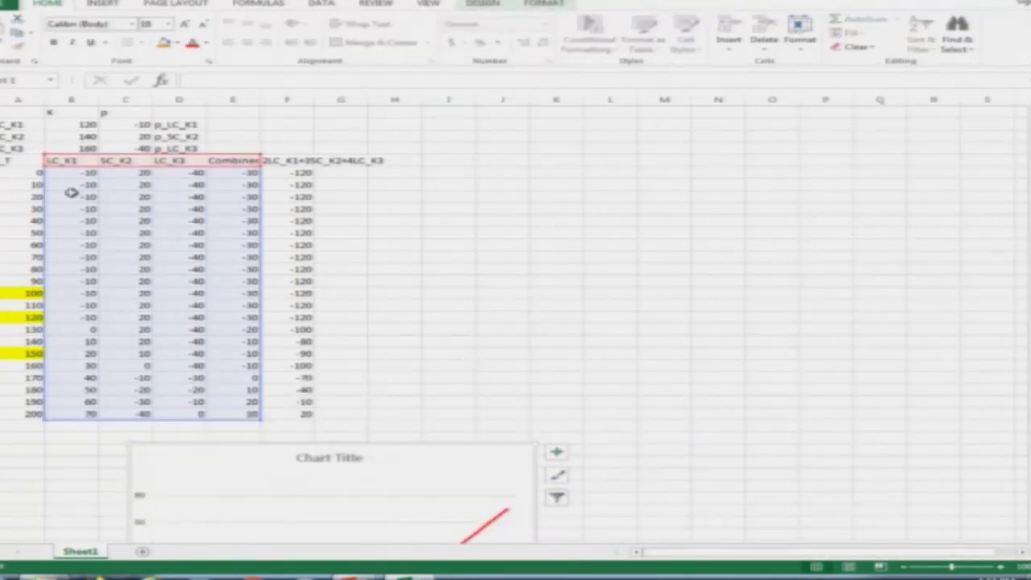
Insert a line chart from the full payoff table, from the S_T header through the weighted combination column down to the S_T = 200 row.
click(11, 161)
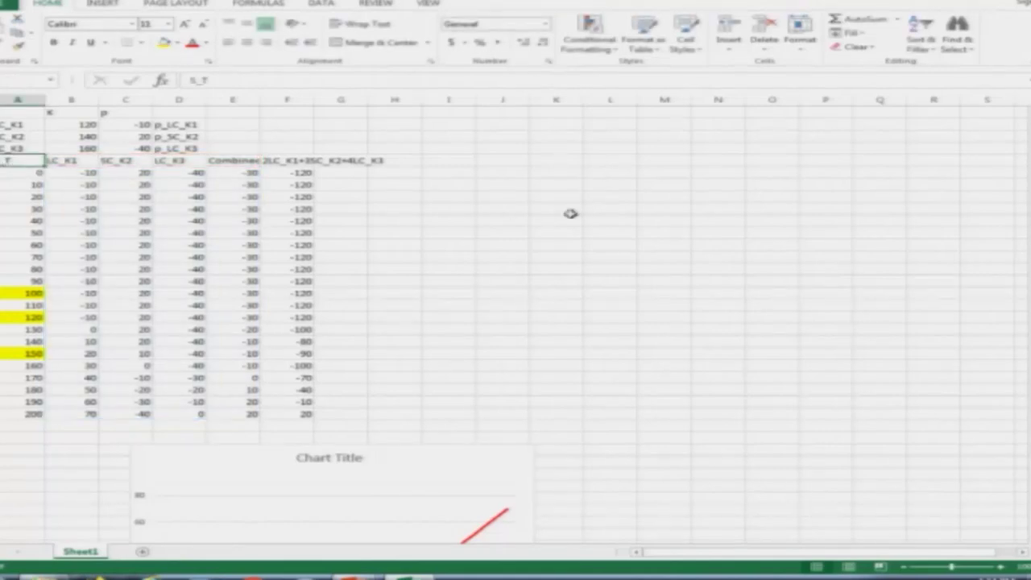
key(shift+Right)
key(shift+Right)
key(shift+Right)
key(shift+Right)
key(shift+Right)
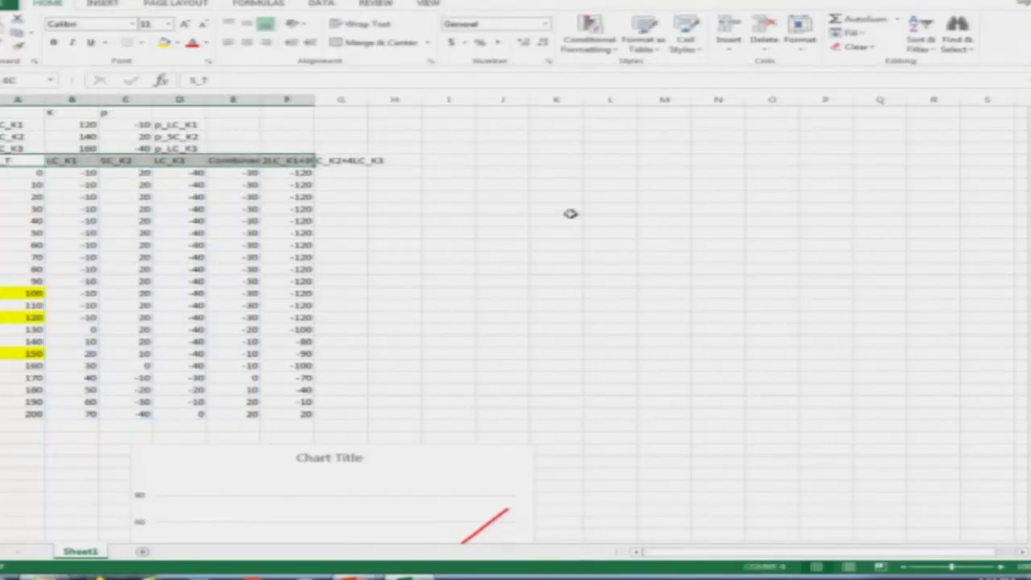
key(shift+Down)
key(shift+Down)
key(shift+Down)
key(shift+Down)
key(shift+Down)
key(shift+Down)
key(shift+Down)
key(shift+Down)
key(shift+Down)
key(shift+Down)
key(shift+Down)
key(shift+Down)
key(shift+Down)
key(shift+Down)
key(shift+Down)
key(shift+Down)
key(shift+Down)
key(shift+Down)
key(shift+Down)
key(shift+Down)
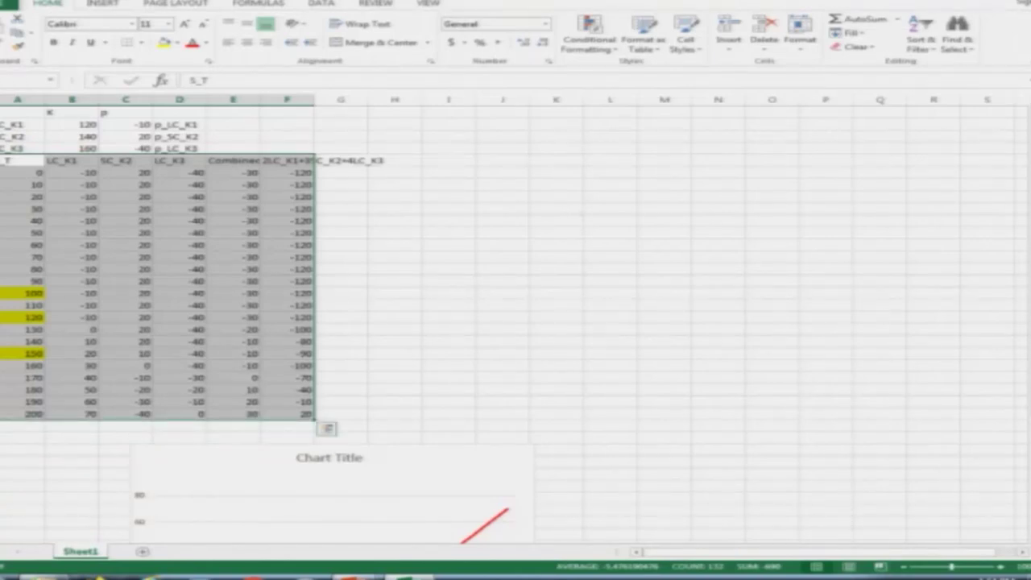
click(113, 5)
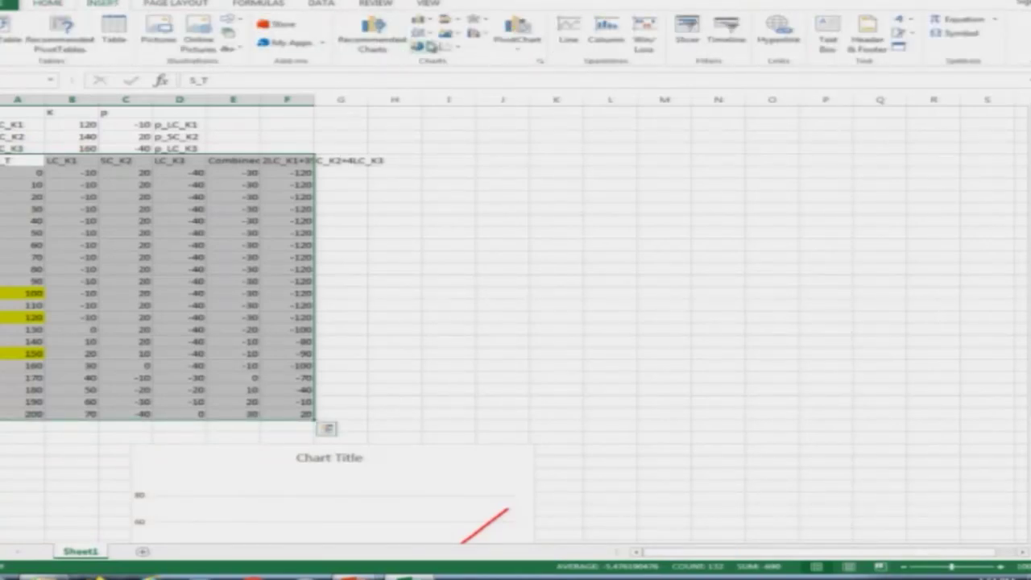
click(422, 35)
click(427, 72)
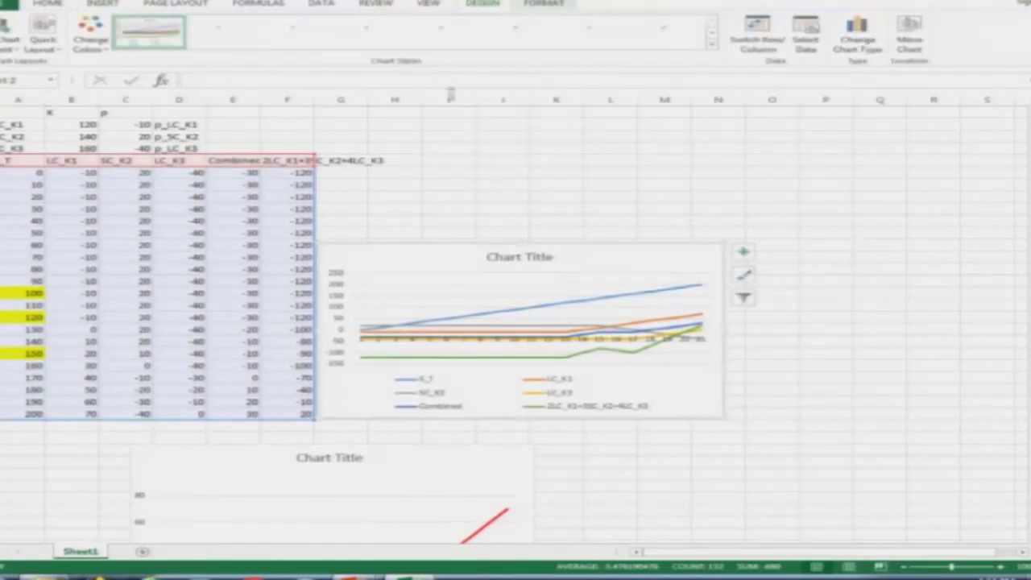
Delete the S_T series from the new line chart and widen the chart to column Q.
click(568, 306)
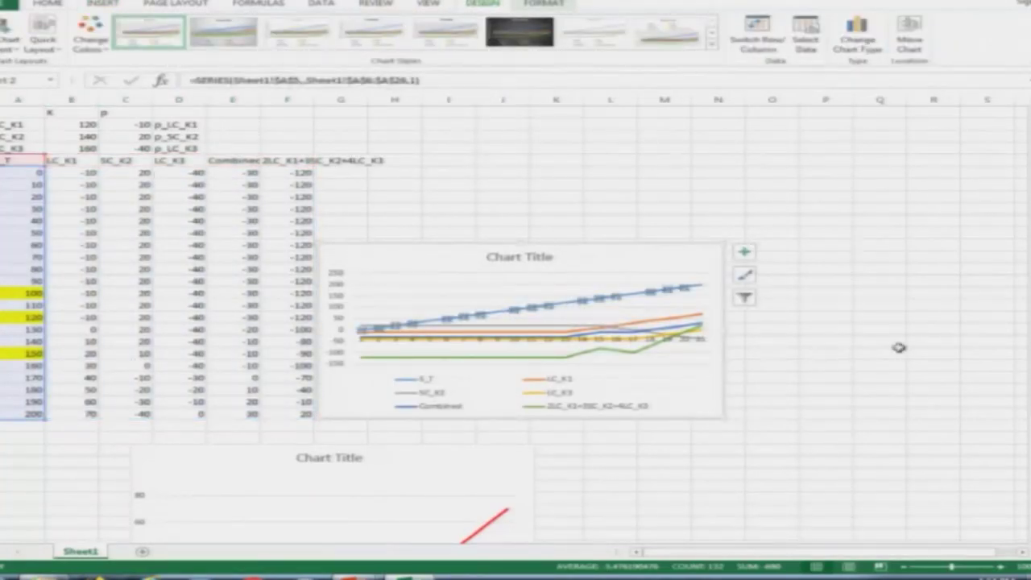
key(Delete)
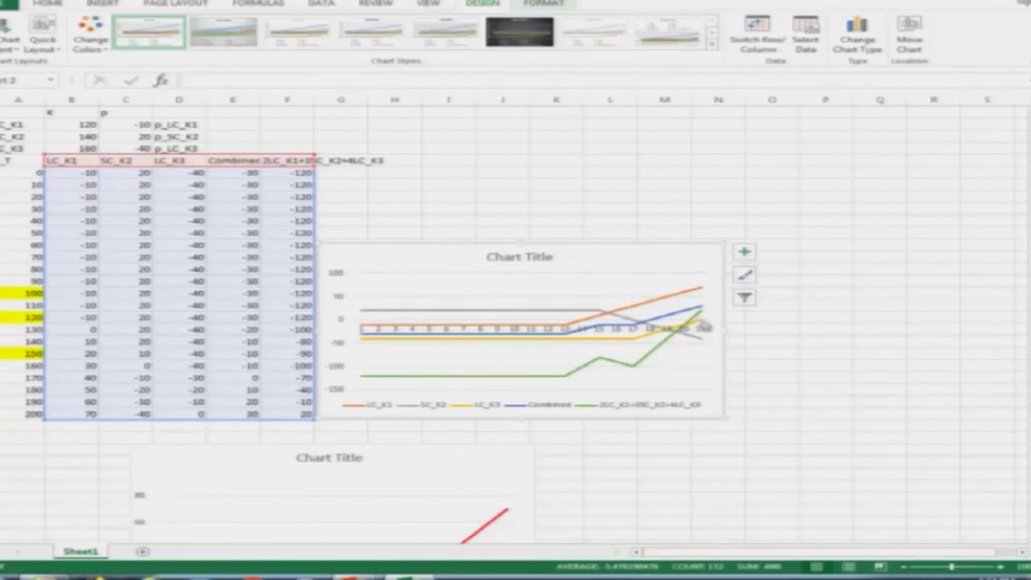
drag(725, 330, 925, 332)
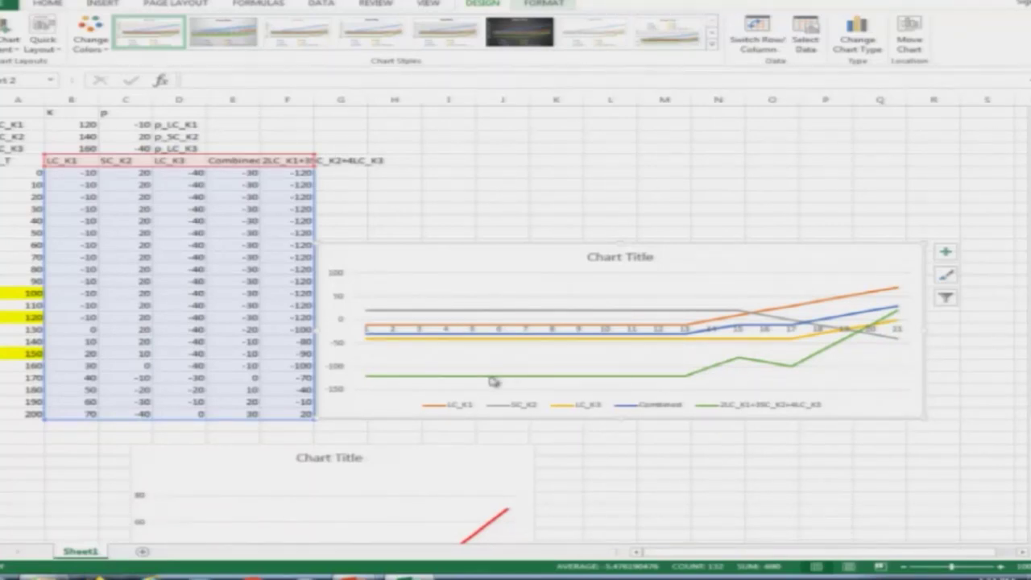
Set the LC_K1 series line colour to red in the new chart.
double_click(497, 331)
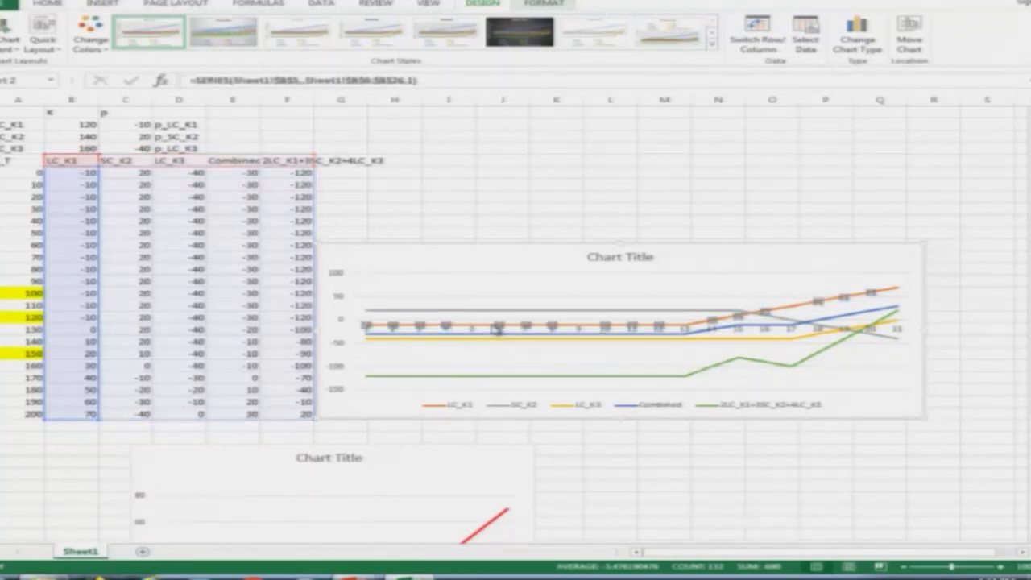
click(834, 150)
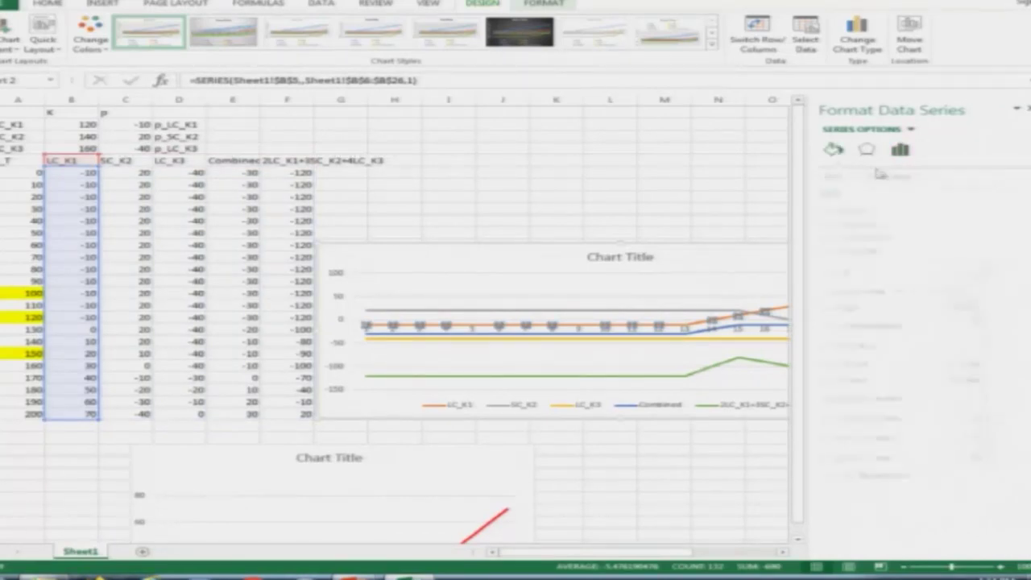
click(998, 273)
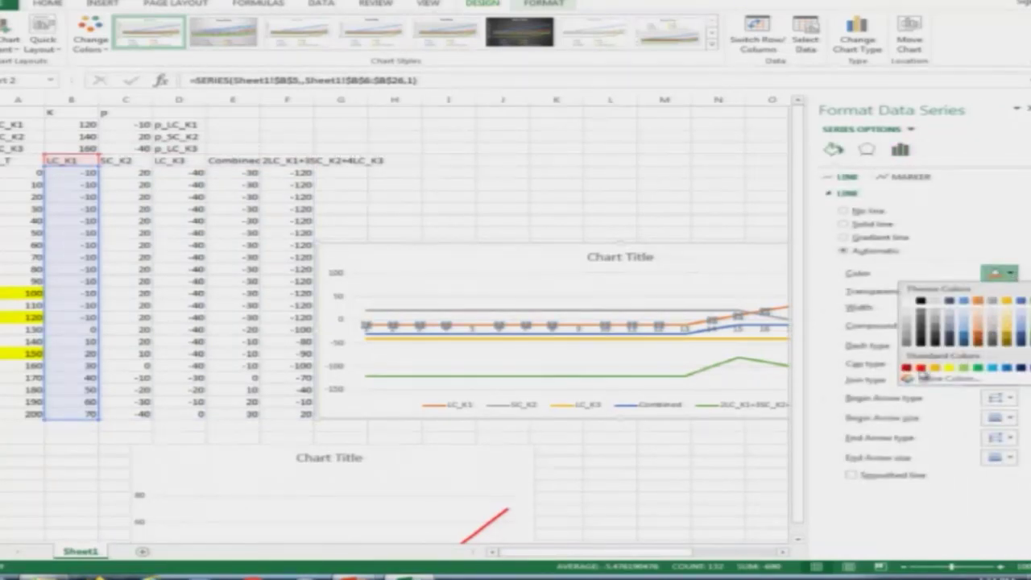
click(922, 369)
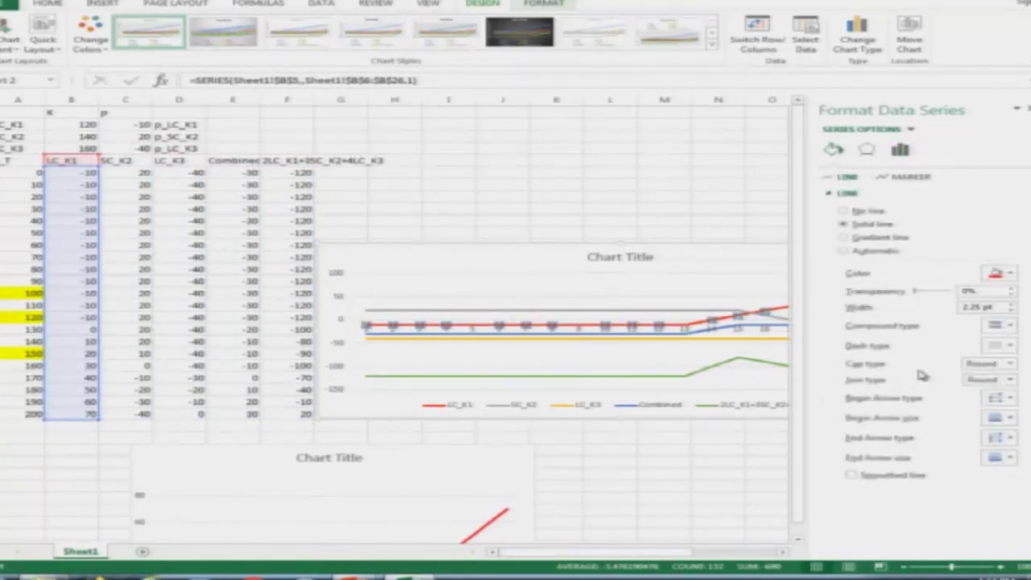
click(1026, 112)
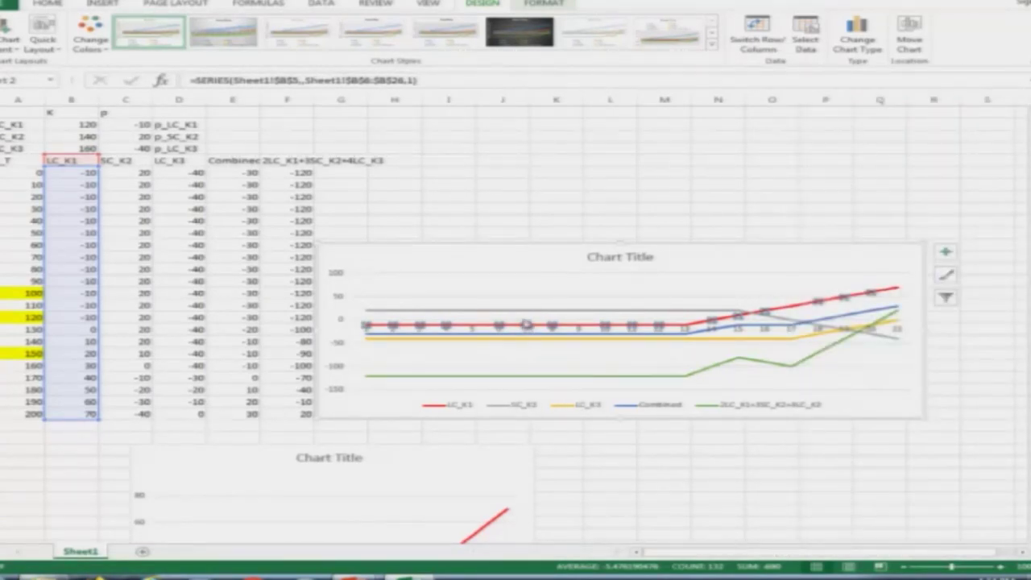
Set the SC_K2 series line colour to the standard green in the new chart.
double_click(531, 313)
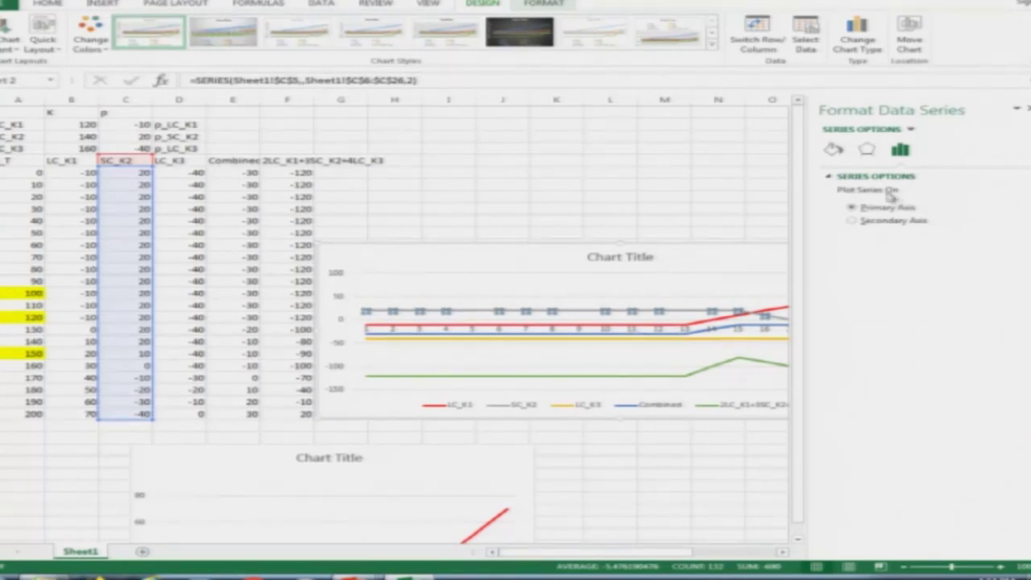
click(835, 150)
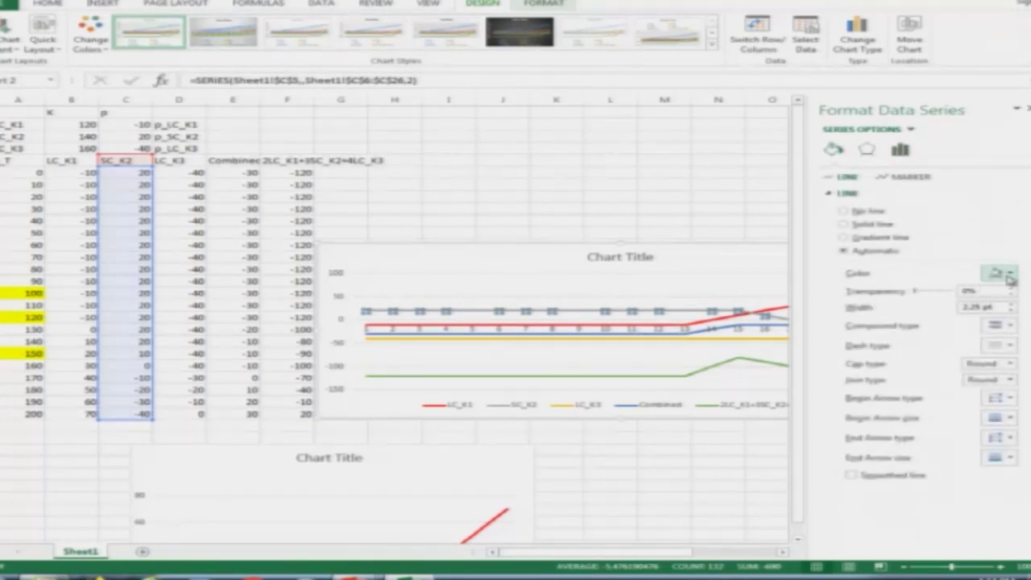
click(997, 274)
click(977, 368)
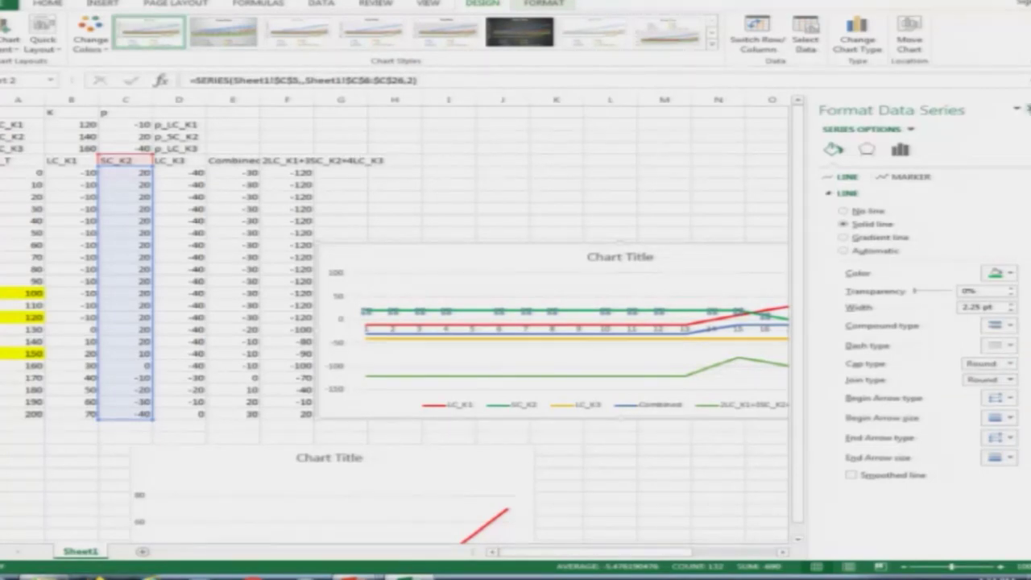
click(1024, 109)
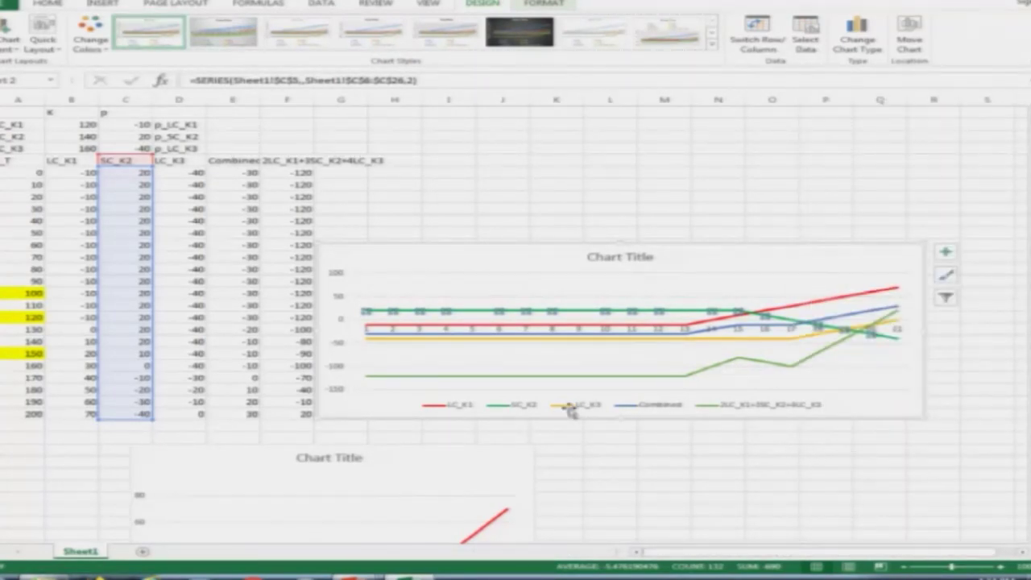
Set the Combined series line colour to the standard light blue in the new chart.
double_click(654, 333)
click(833, 149)
click(845, 193)
click(1003, 274)
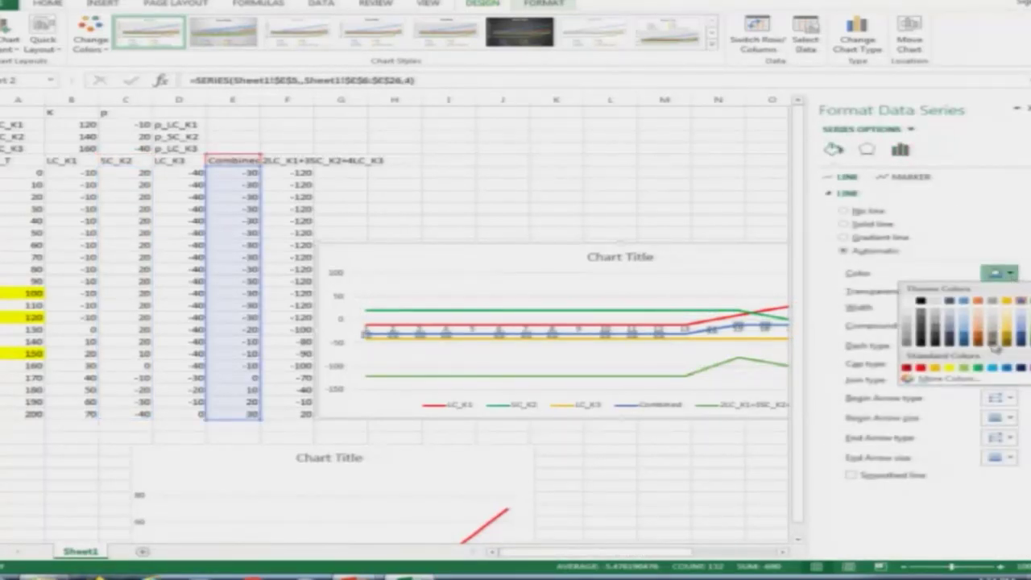
click(995, 368)
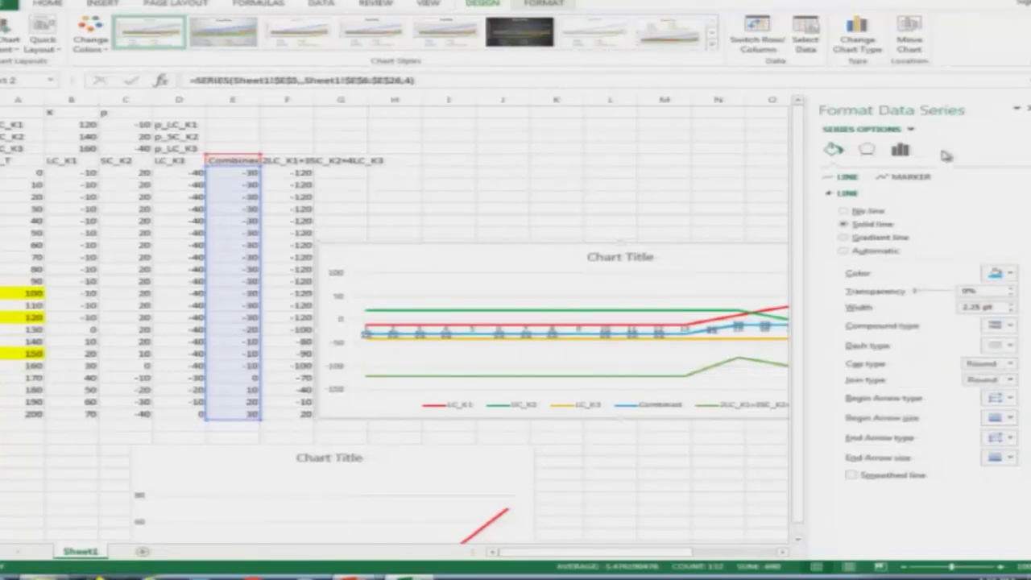
click(1025, 108)
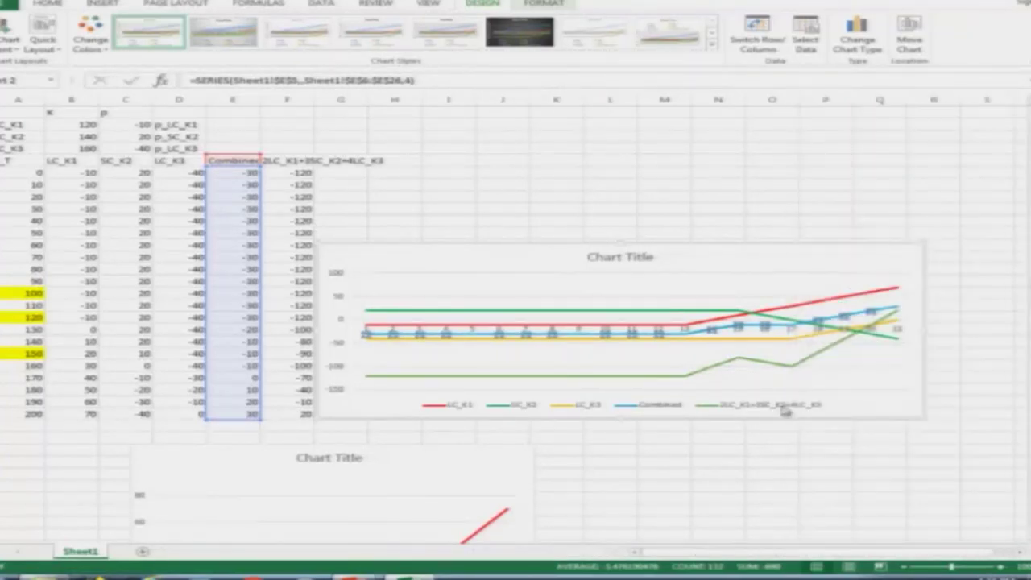
Set the 2LC_K1+3SC_K2+4LC_K3 series line colour to purple in the new chart.
double_click(729, 364)
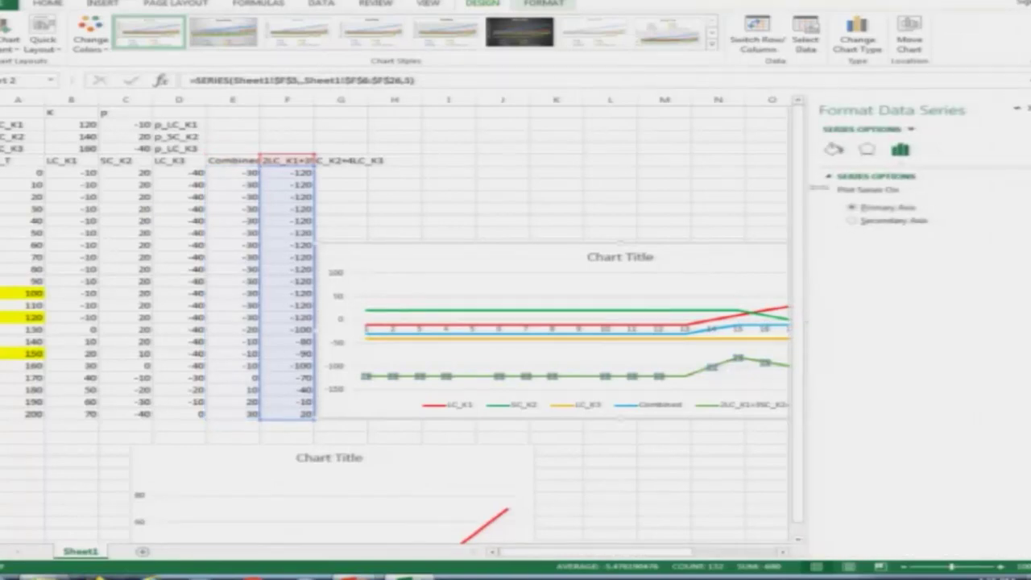
click(834, 151)
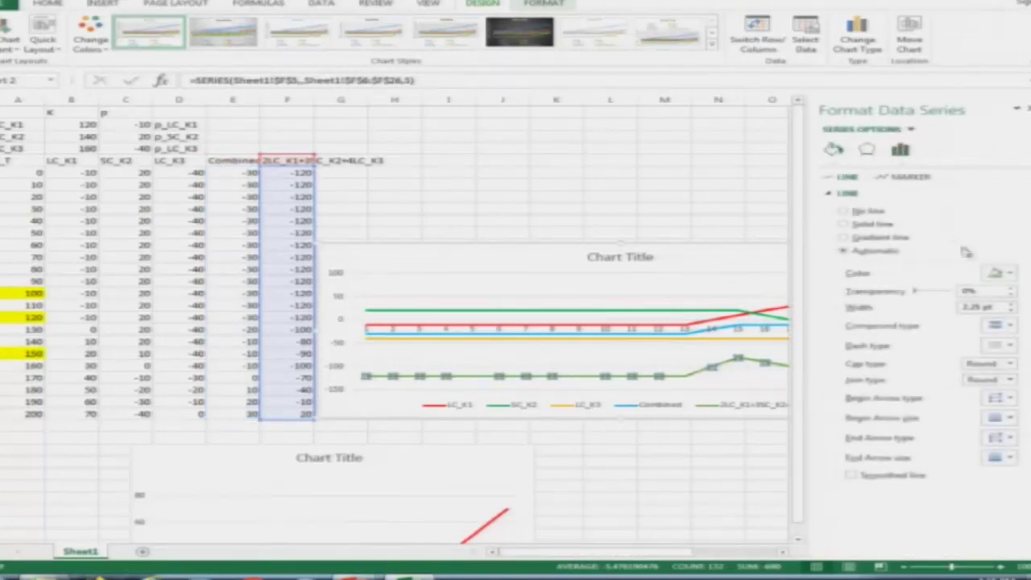
click(998, 274)
click(1028, 367)
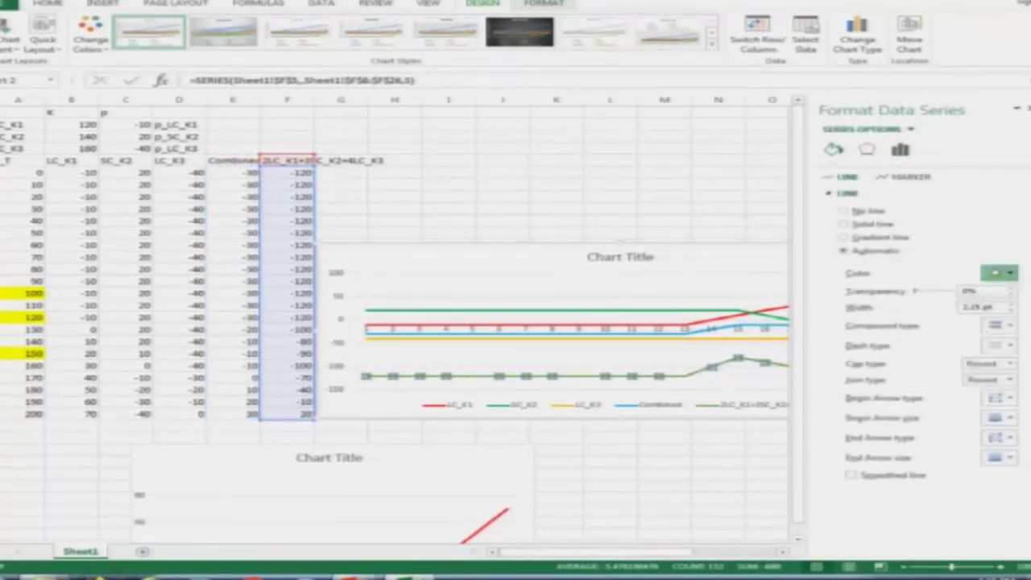
click(1024, 108)
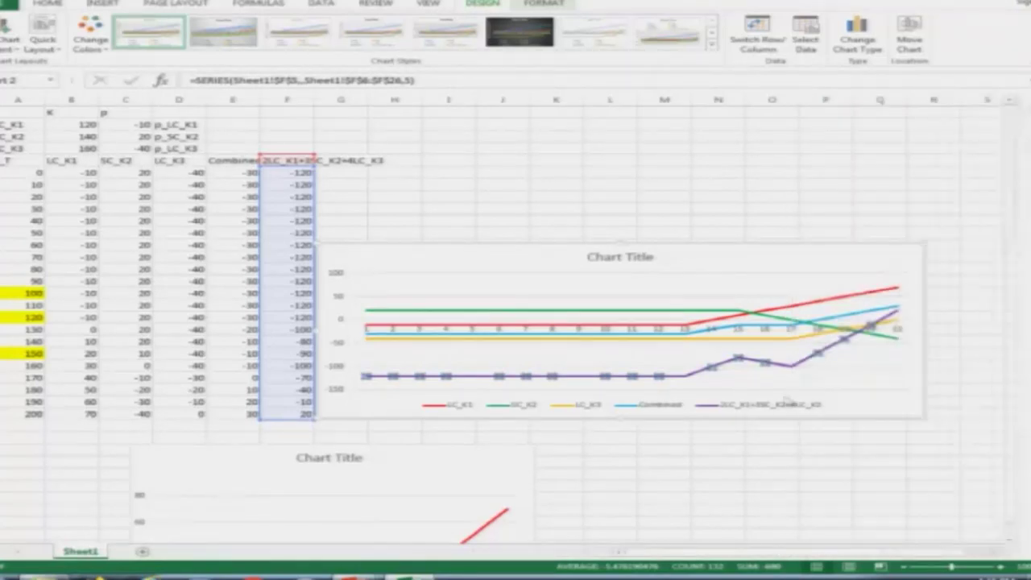
click(761, 461)
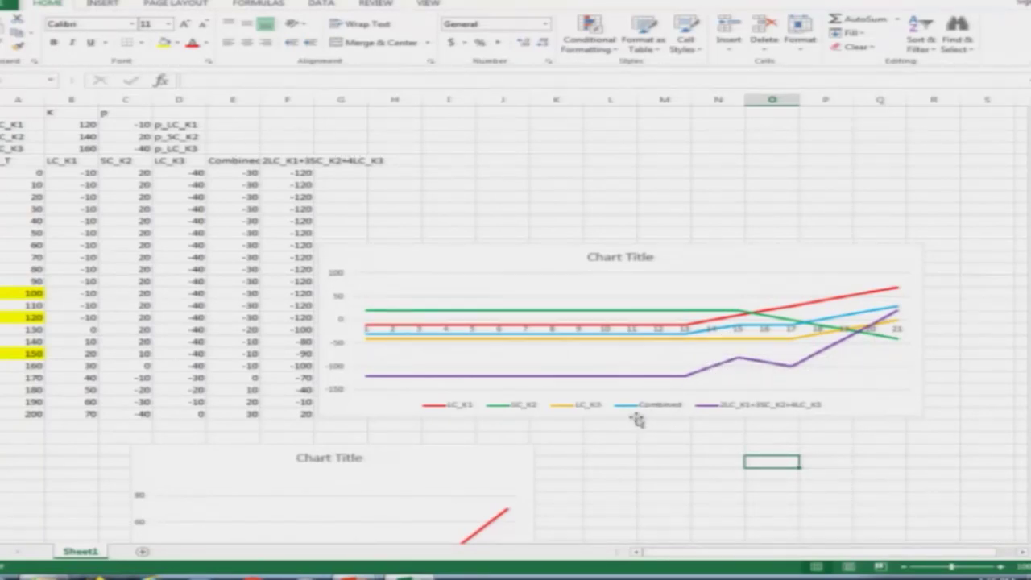
Make the new chart taller by extending it down past the table's last row and up to the header row.
click(551, 263)
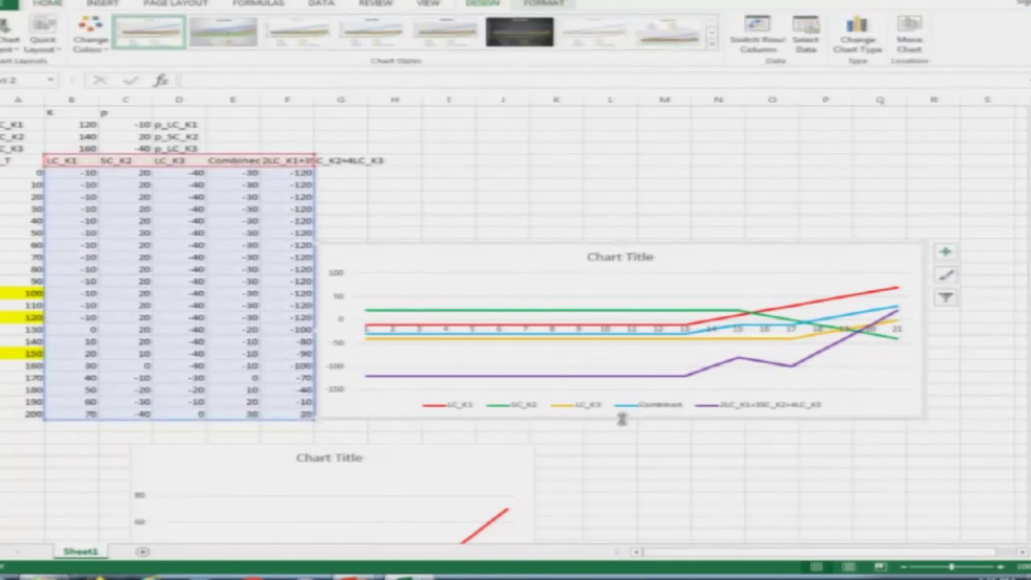
drag(619, 420, 617, 470)
click(614, 510)
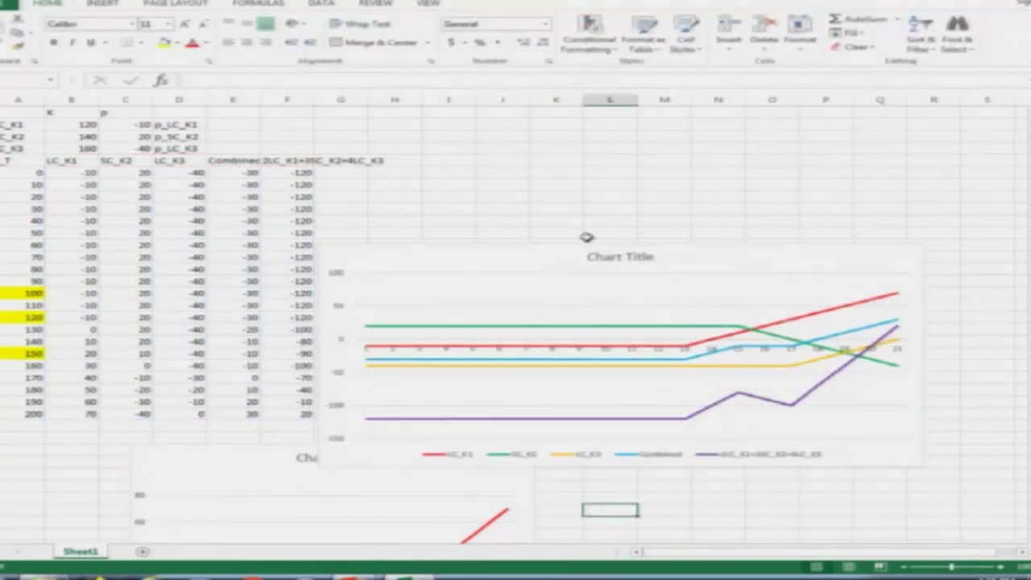
click(561, 262)
drag(620, 241, 636, 159)
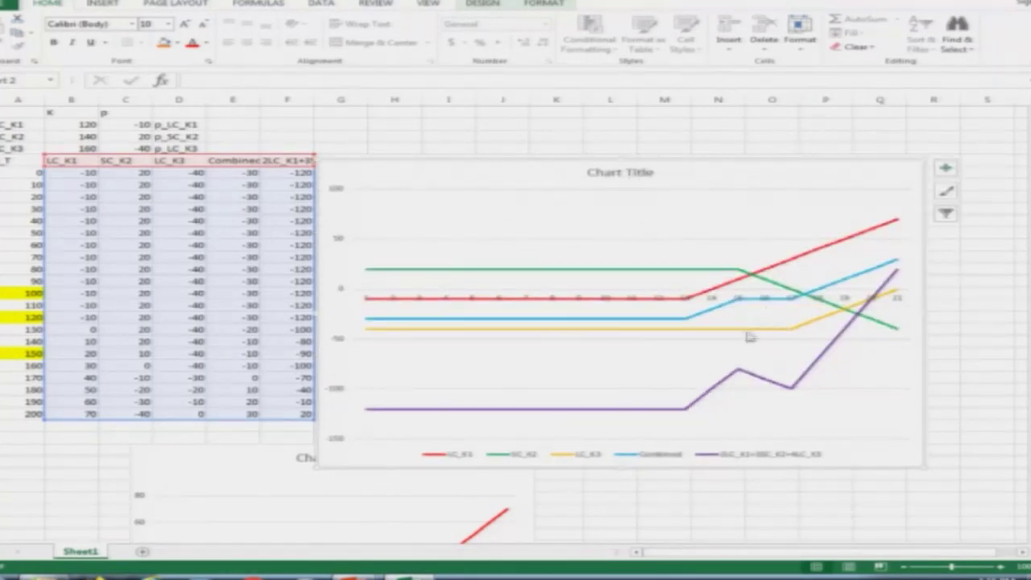
Switch to the PowerPoint slide show with the Payoffs in Options slide.
mouse_move(701, 407)
key(alt+Tab)
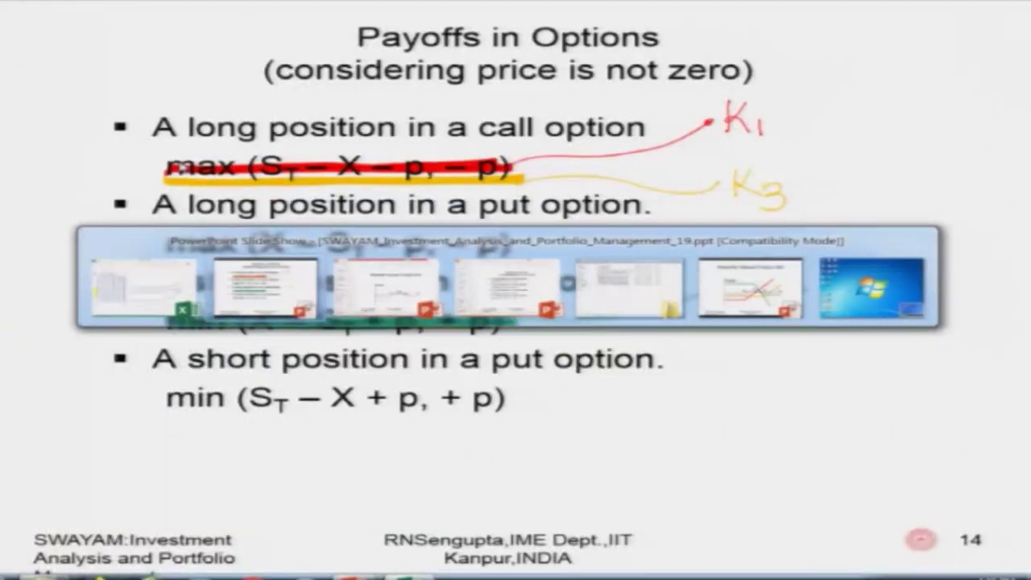
Switch to the Lecture 24 presentation and show the Butterfly Spread Using Calls profit table on slide 6 as a slide show.
key(alt+Tab)
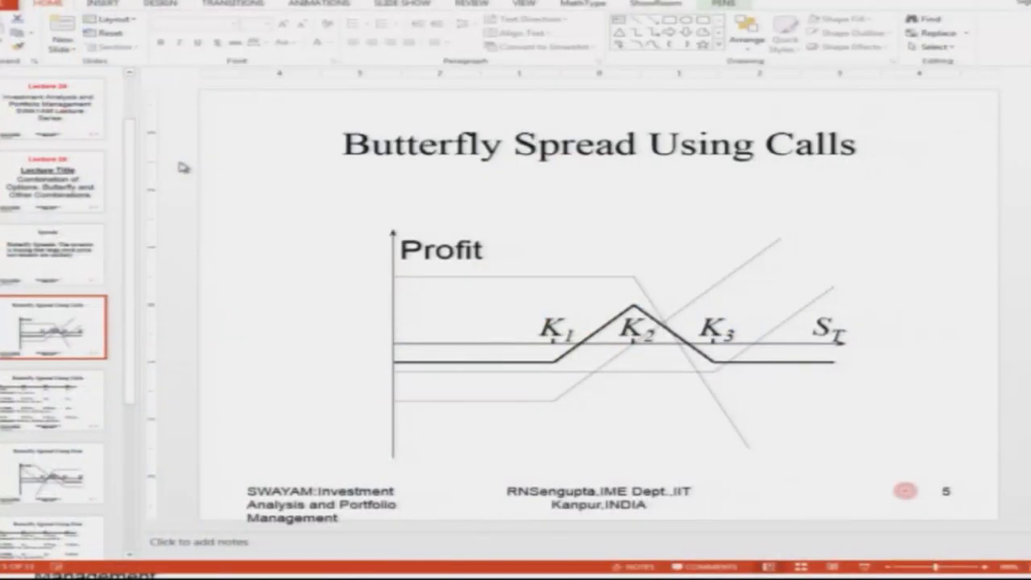
click(863, 567)
key(Right)
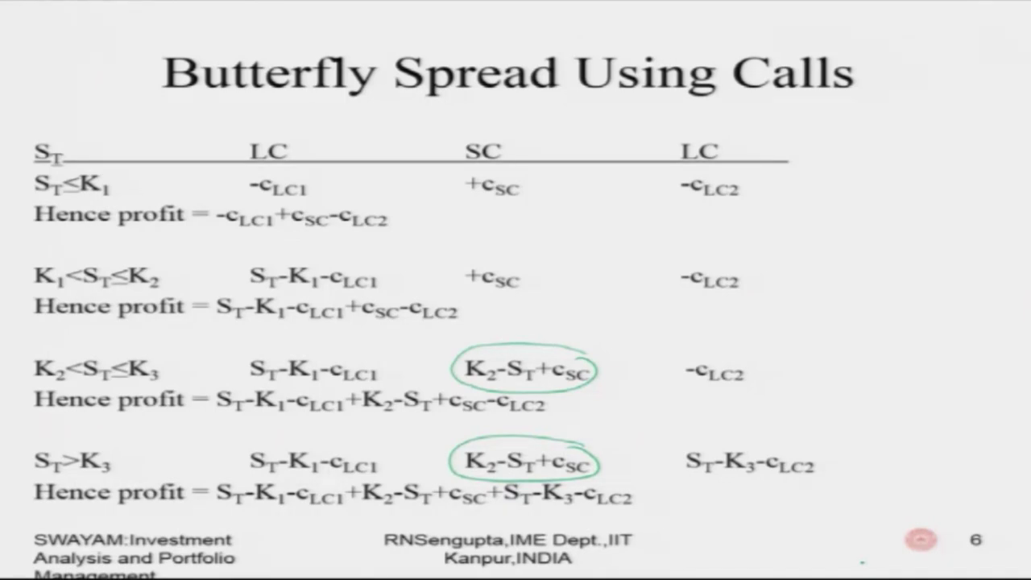
Switch back to the Excel sheet, insert a column before Combined and give it the header SC_K4.
key(alt+Tab)
key(alt+Tab)
key(alt+Tab)
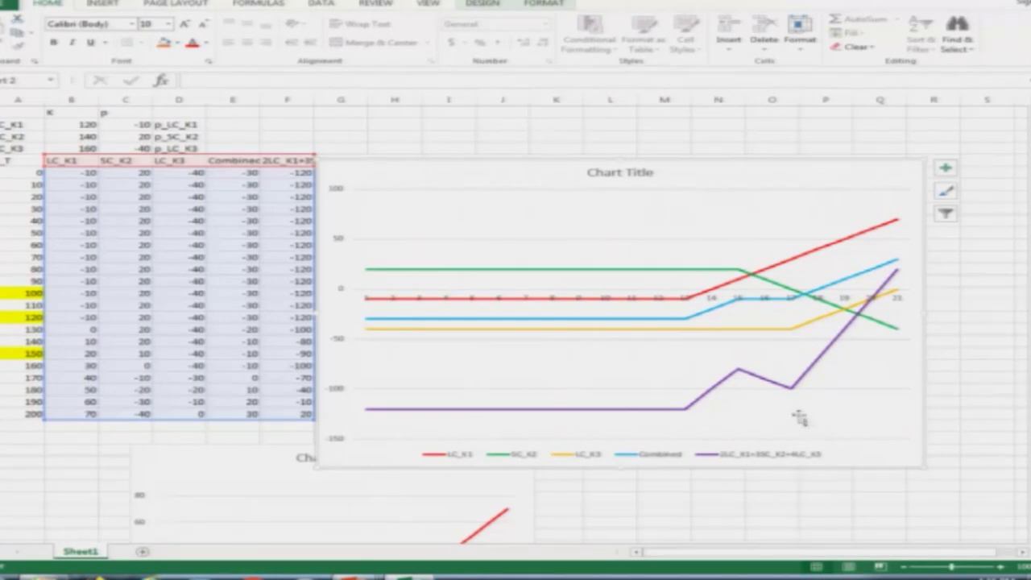
right_click(220, 96)
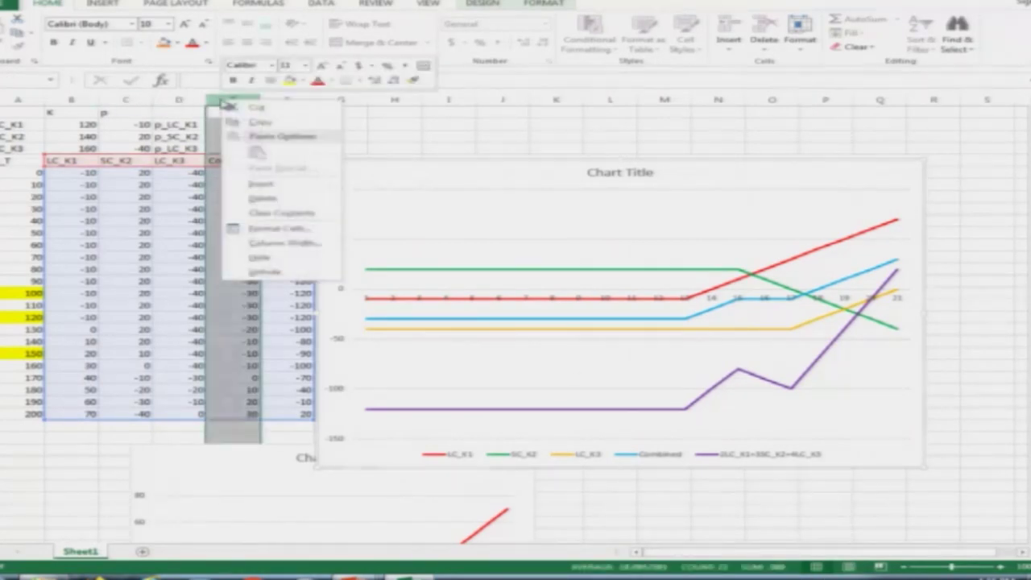
click(244, 184)
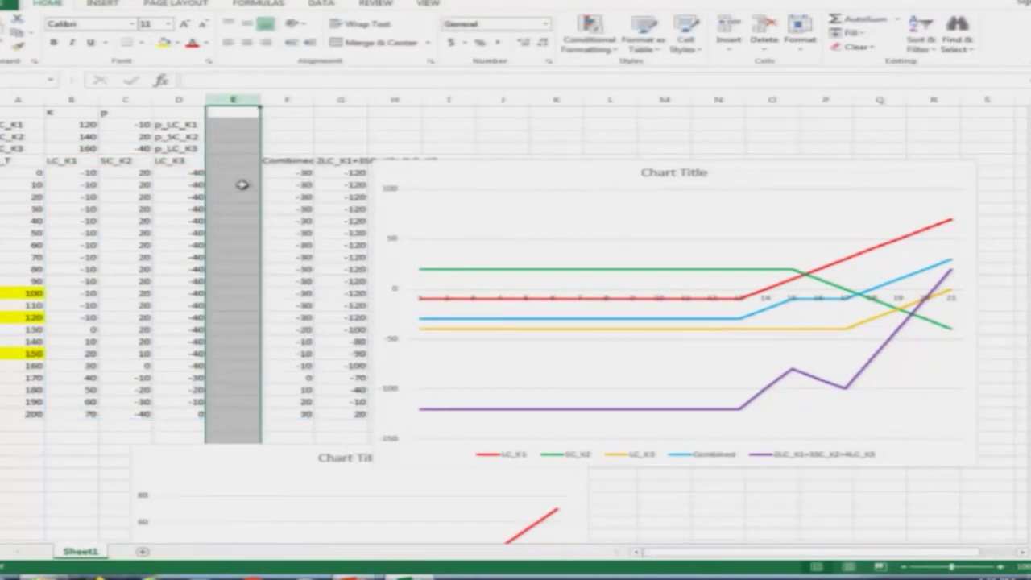
click(211, 160)
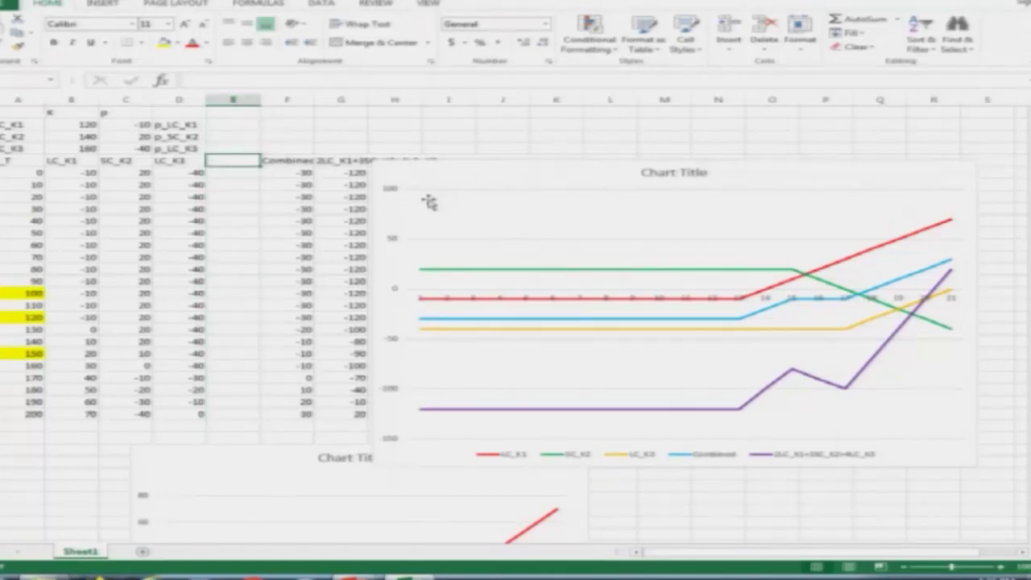
text(SC_K4)
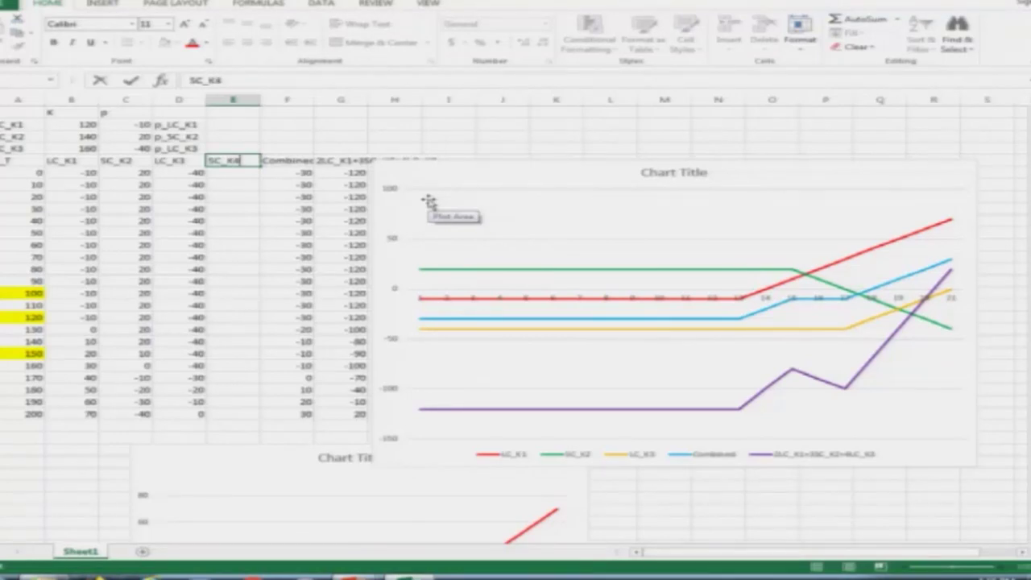
key(Return)
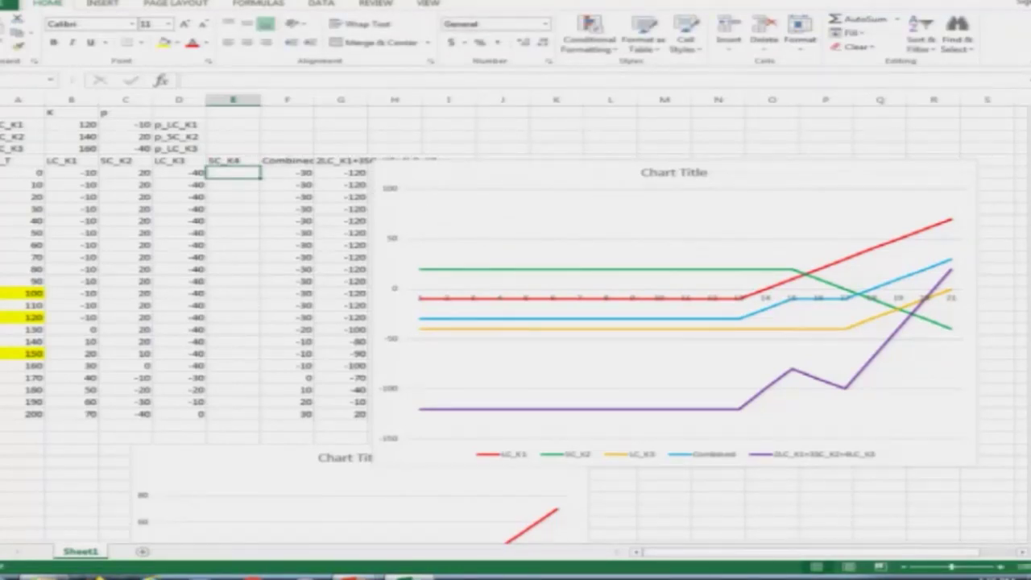
Insert a row above the S_T header row and enter SC_K4 there with a strike price K of 180.
right_click(3, 160)
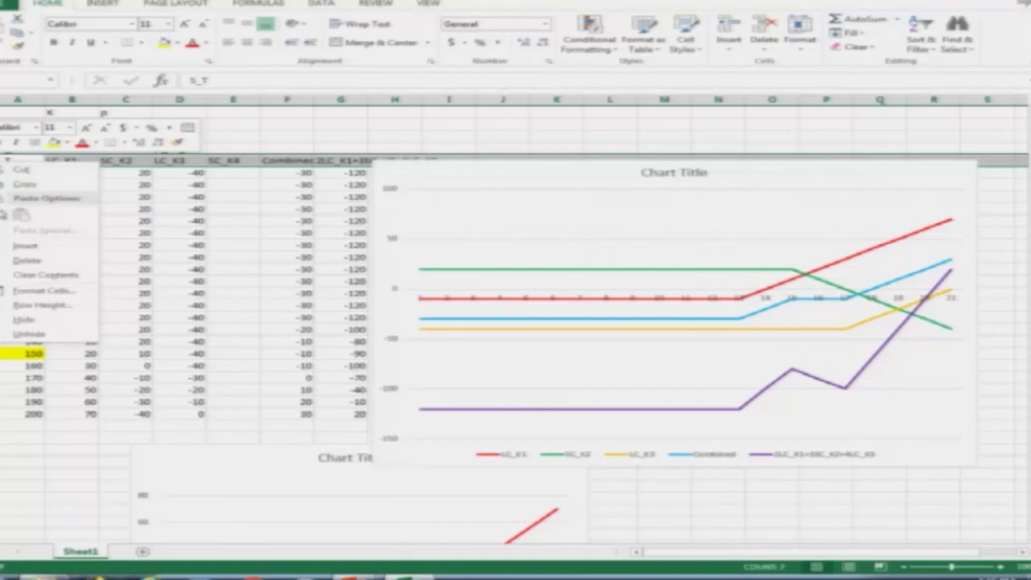
click(16, 247)
click(12, 161)
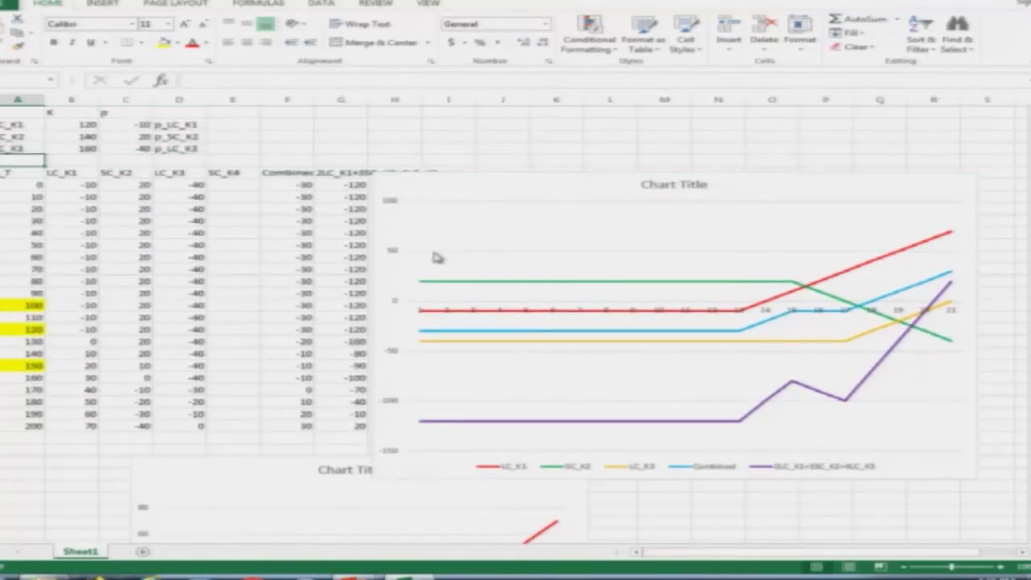
text(5C)
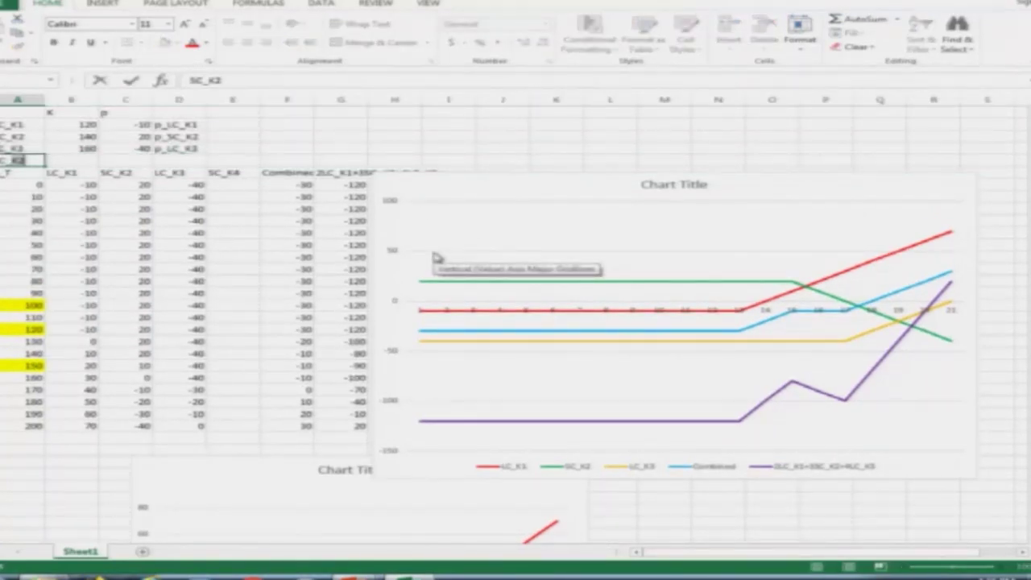
key(Tab)
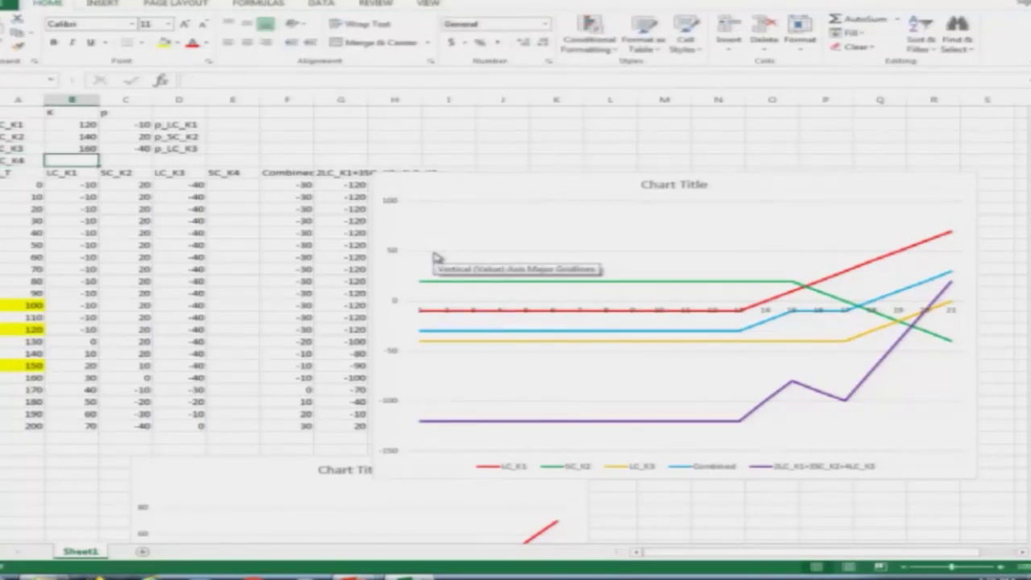
text(180)
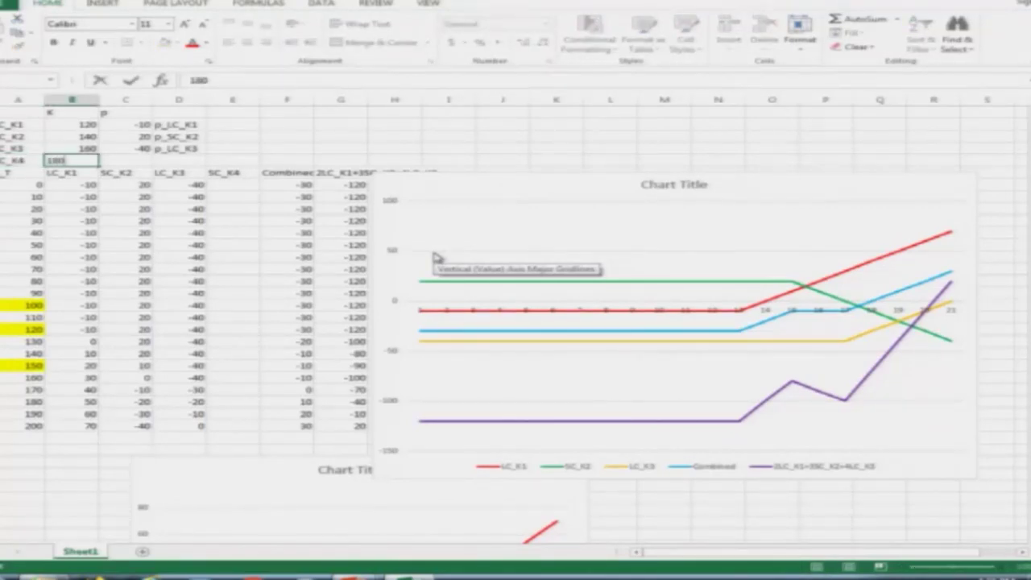
key(Tab)
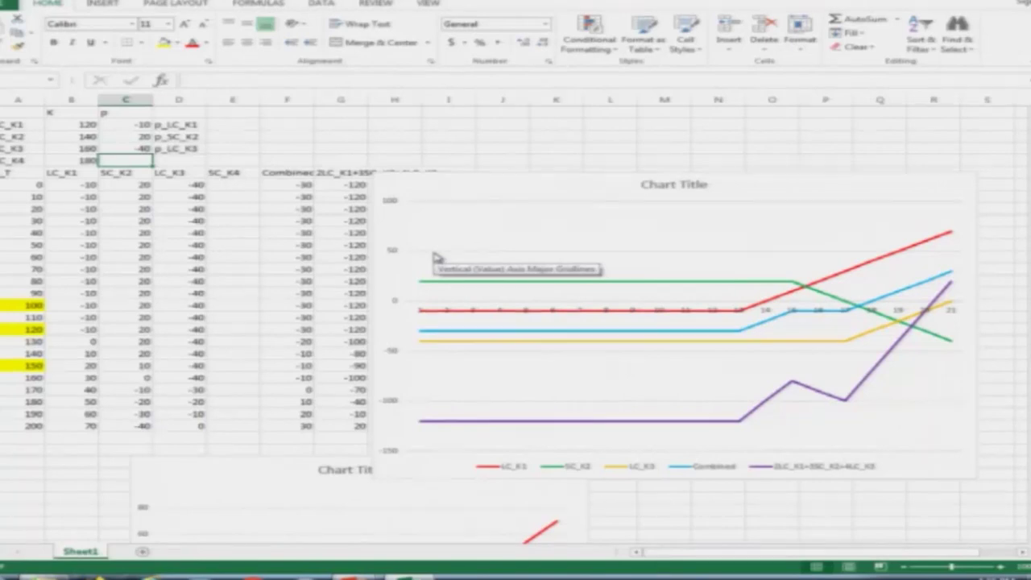
Enter 60 as the SC_K4 premium and label it p_SC_K4 in the next cell.
text(0)
key(Tab)
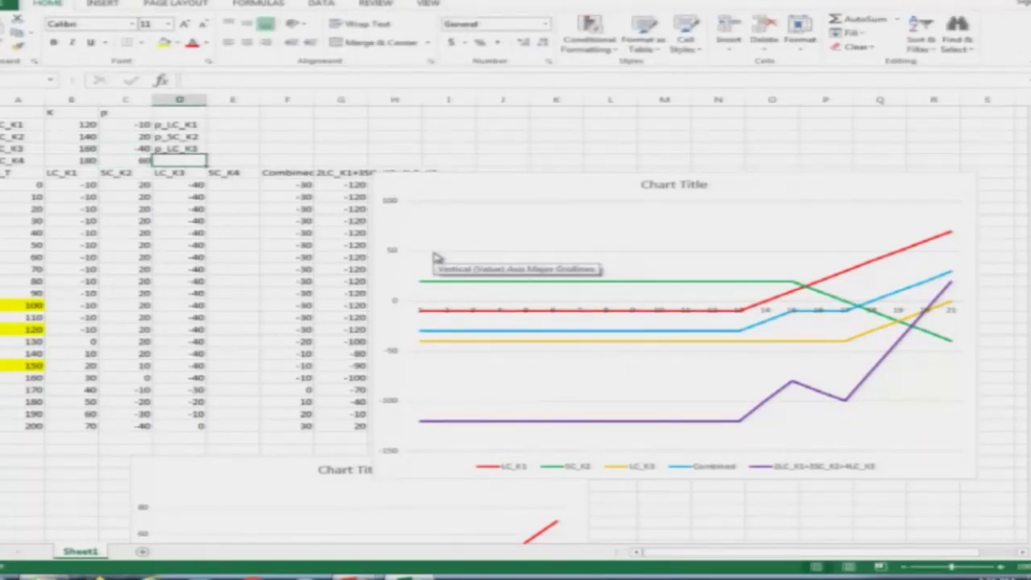
text(p)
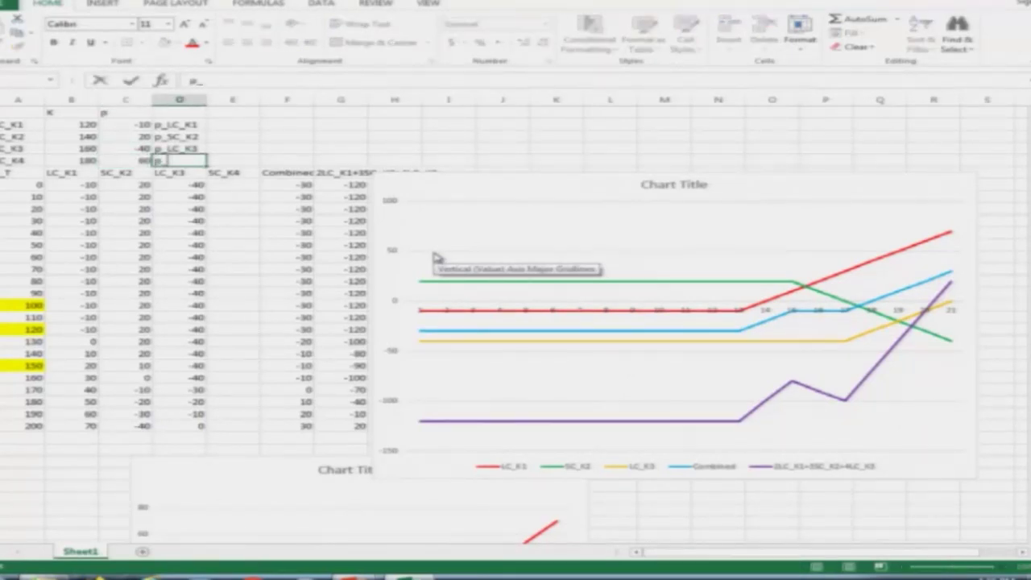
text(_SC_K4)
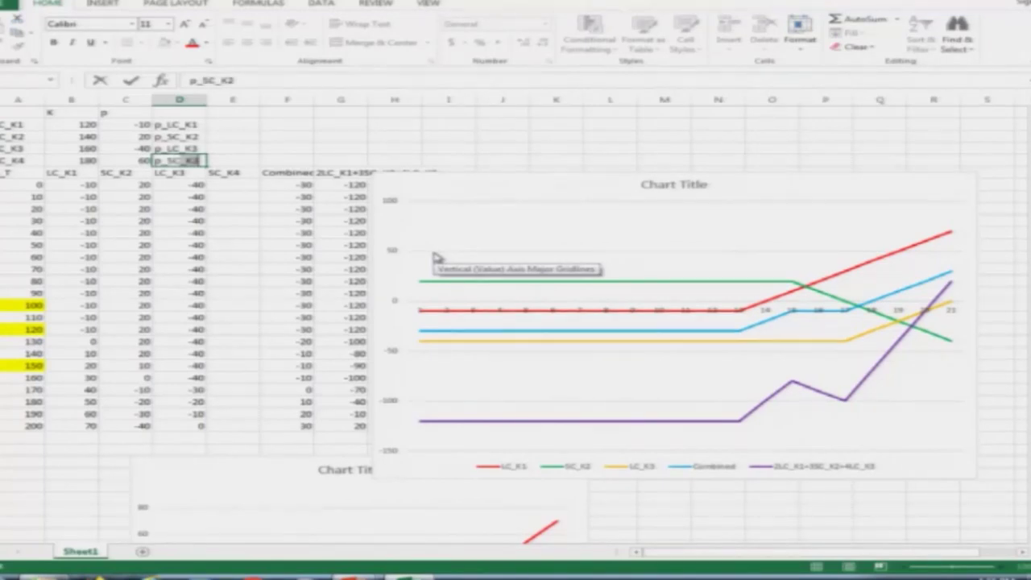
key(Return)
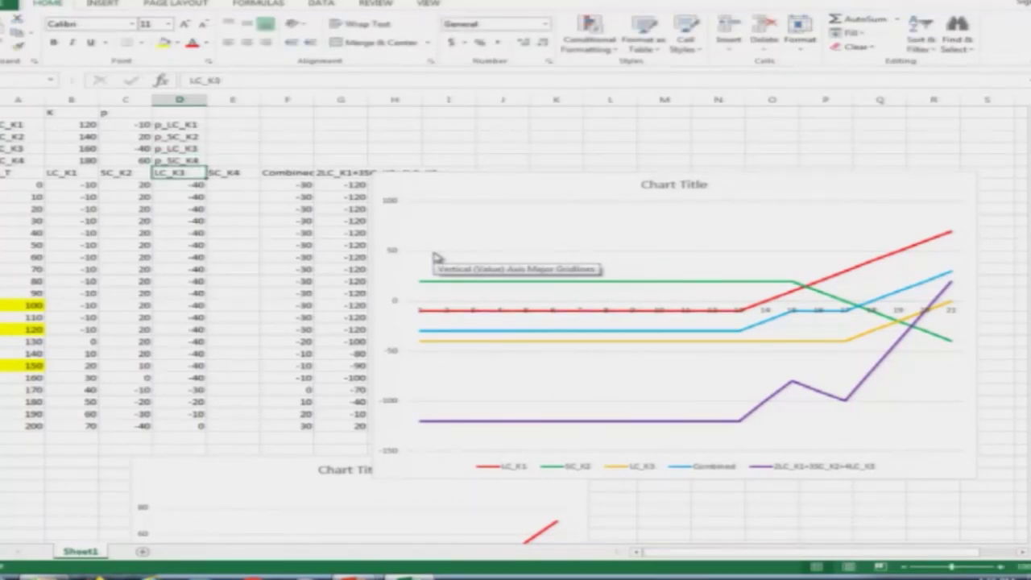
Check the first LC_K3 payoff formula and switch to the Payoffs in Options slide to review the short call formula.
key(Down)
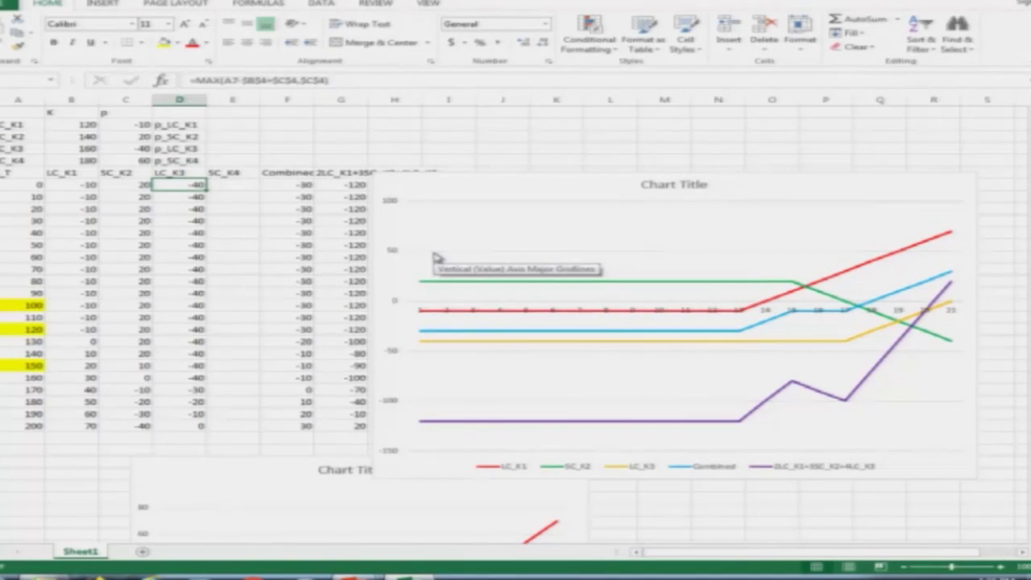
key(alt+Tab)
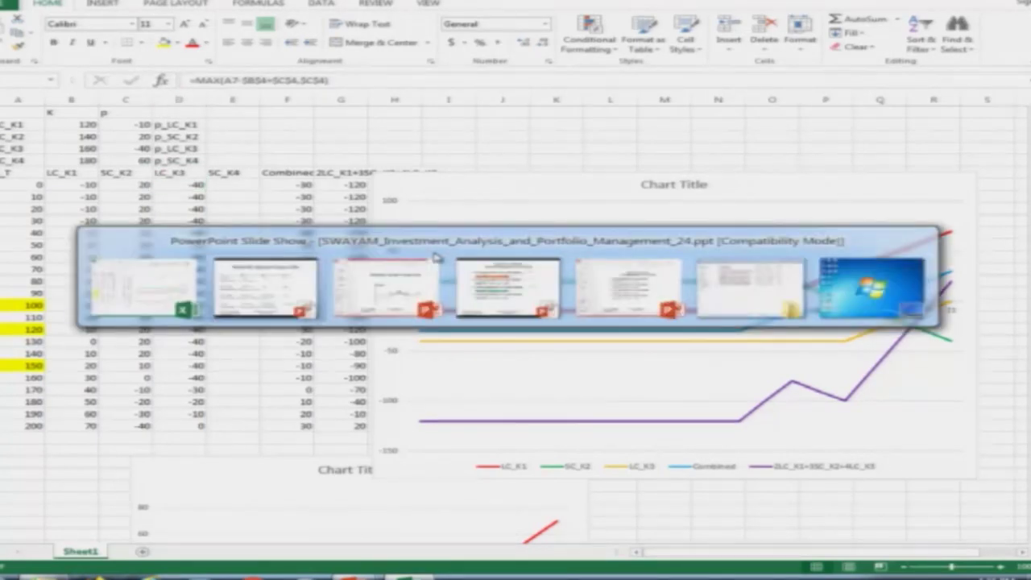
key(alt+Tab)
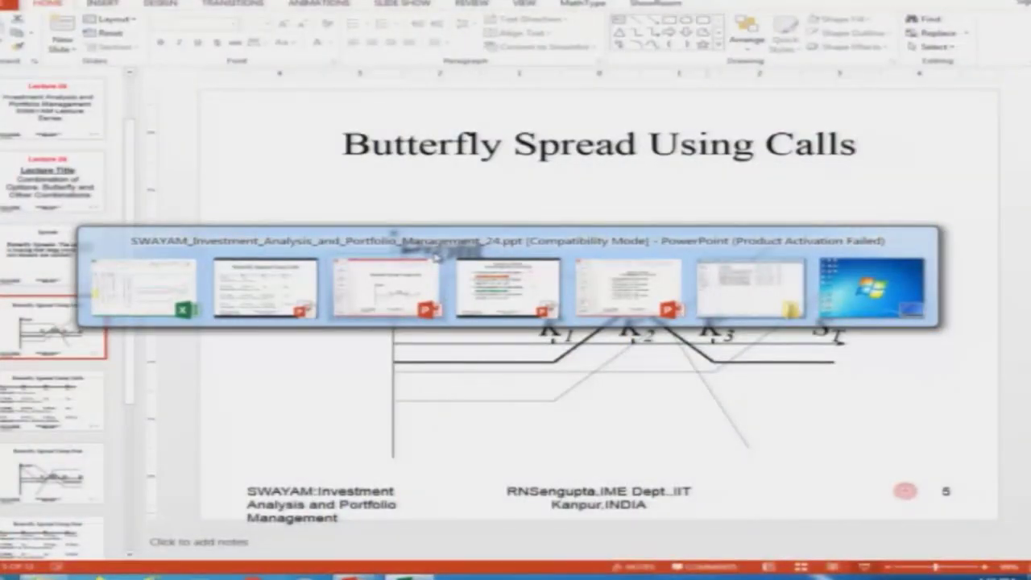
key(alt+Tab)
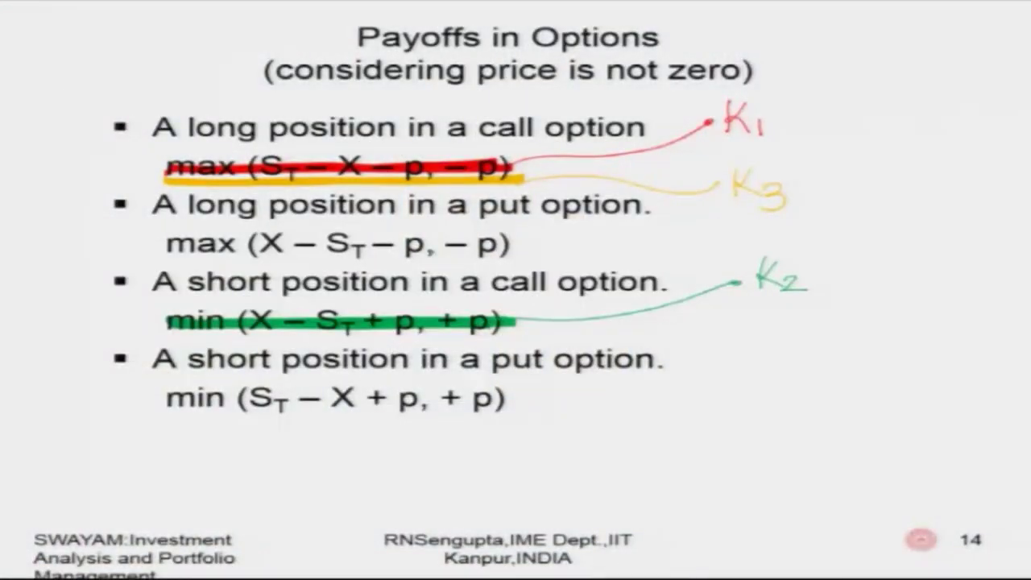
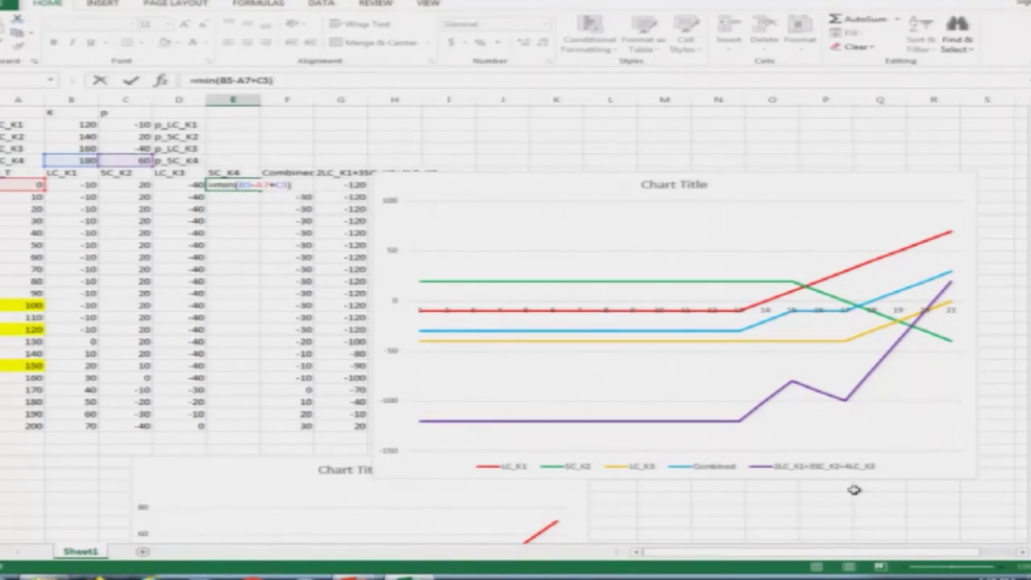
Enter =MIN($B$5-A7+$C$5) as the first SC_K4 payoff, making the strike and premium references absolute.
key(ctrl+Return)
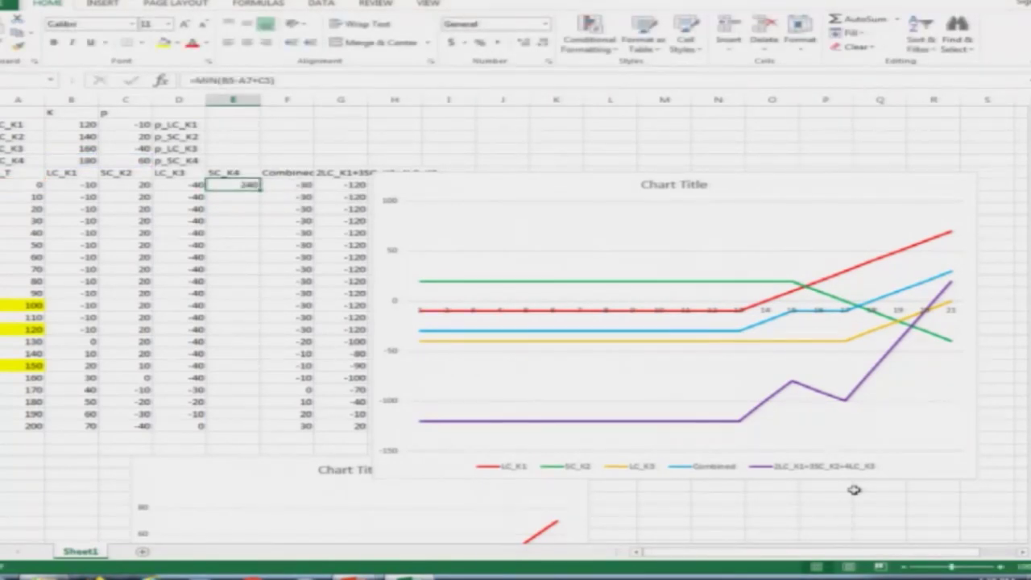
key(F2)
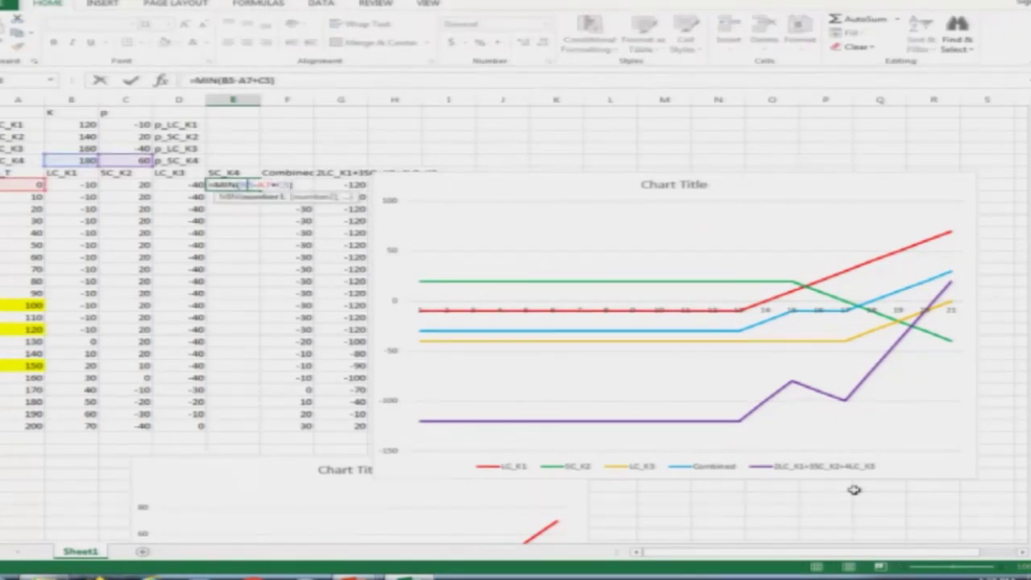
text($)
text($)
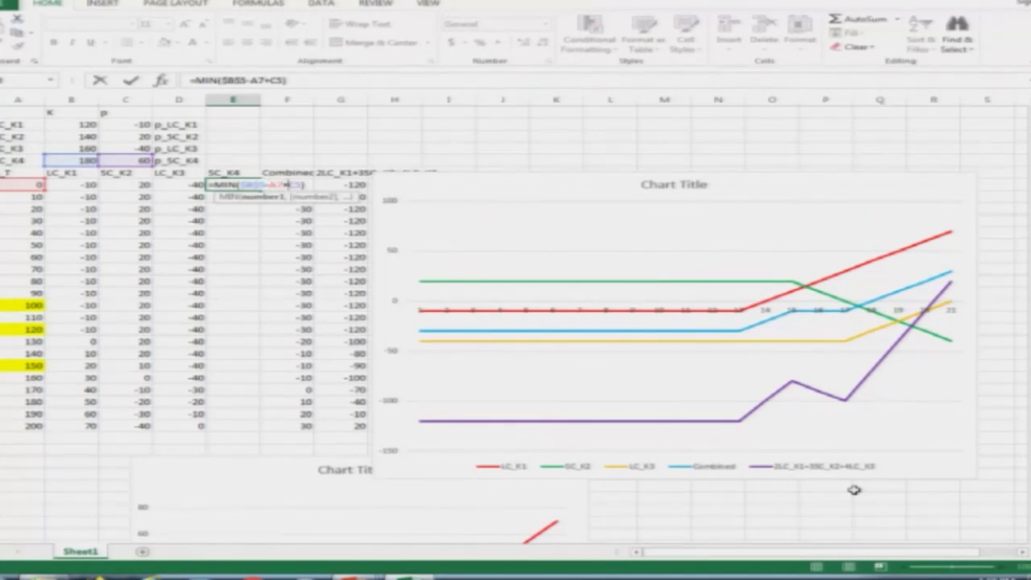
text($)
text($)
key(ctrl+Return)
Copy the first SC_K4 payoff formula down the column to the S_T 200 row.
key(ctrl+c)
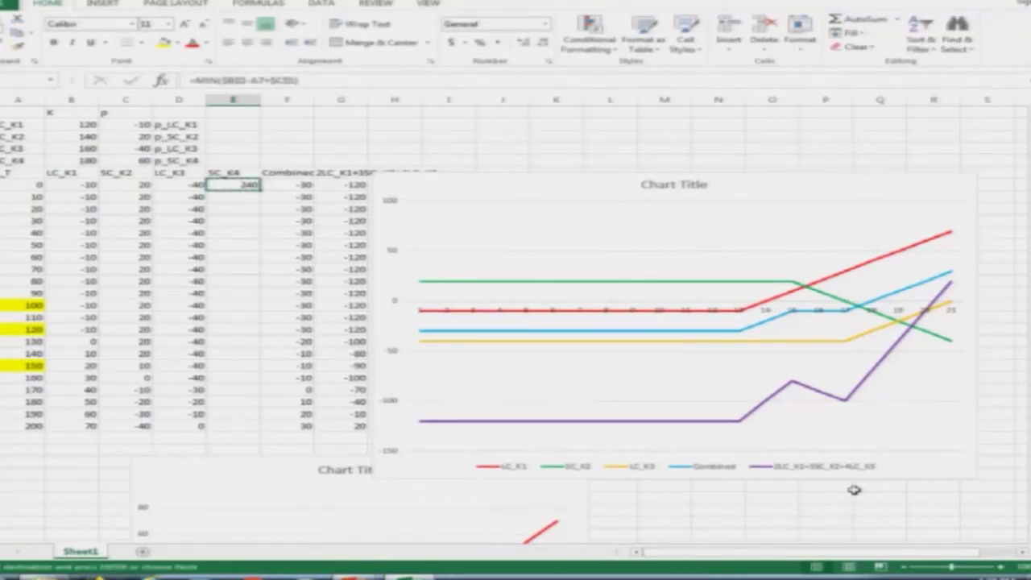
key(shift+Down)
key(shift+Down)
key(shift+Down)
key(shift+Down)
key(shift+Down)
key(shift+Down)
key(shift+Down)
key(shift+Down)
key(shift+Down)
key(shift+Down)
key(shift+Down)
key(shift+Down)
key(shift+Down)
key(shift+Down)
key(shift+Down)
key(shift+Down)
key(shift+Down)
key(shift+Down)
key(shift+Down)
key(shift+Down)
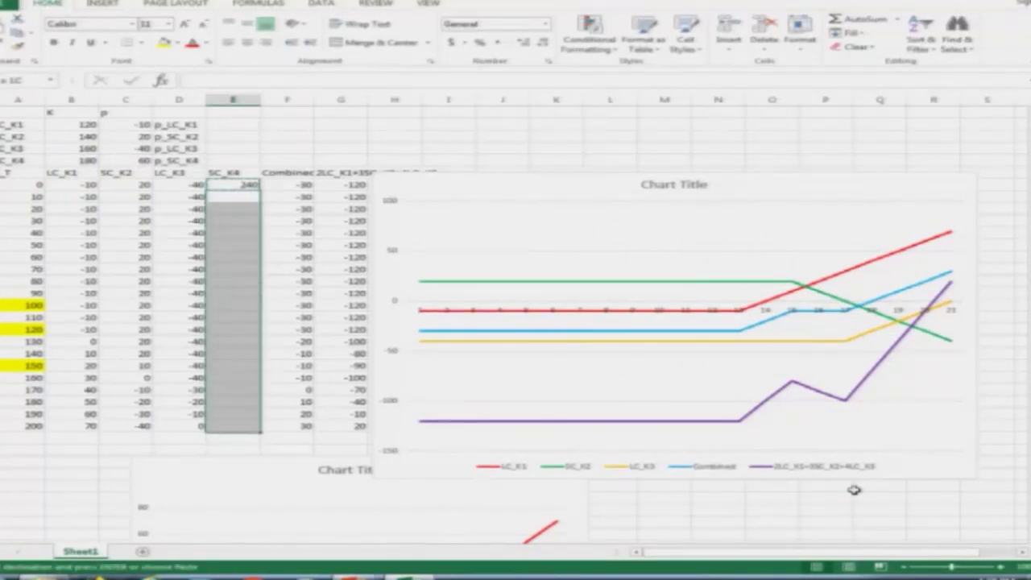
key(ctrl+v)
key(Escape)
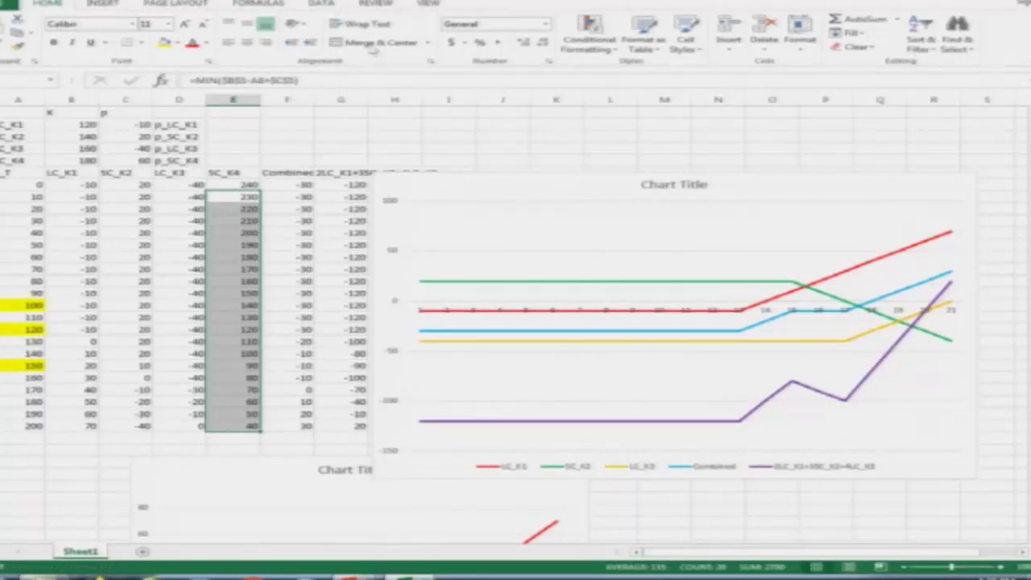
Insert a blank column H after the weighted combination column and move the five-line chart down and away from the table.
right_click(406, 100)
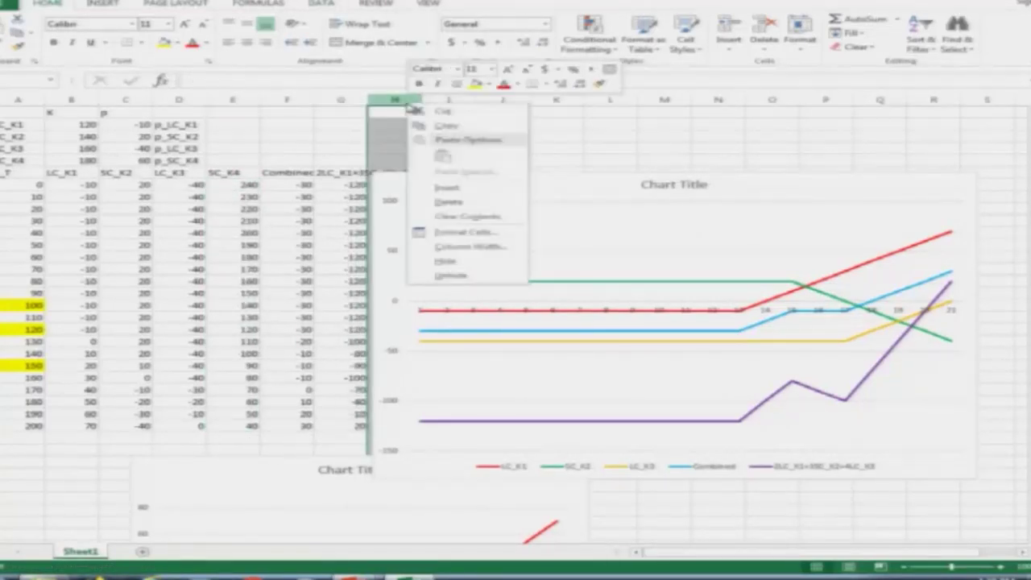
click(481, 189)
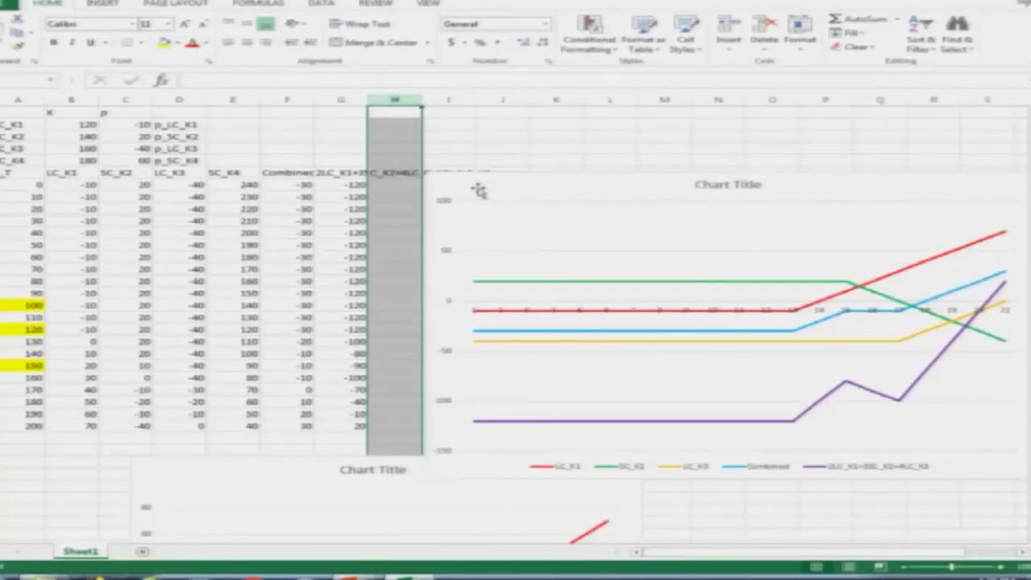
drag(614, 177, 671, 383)
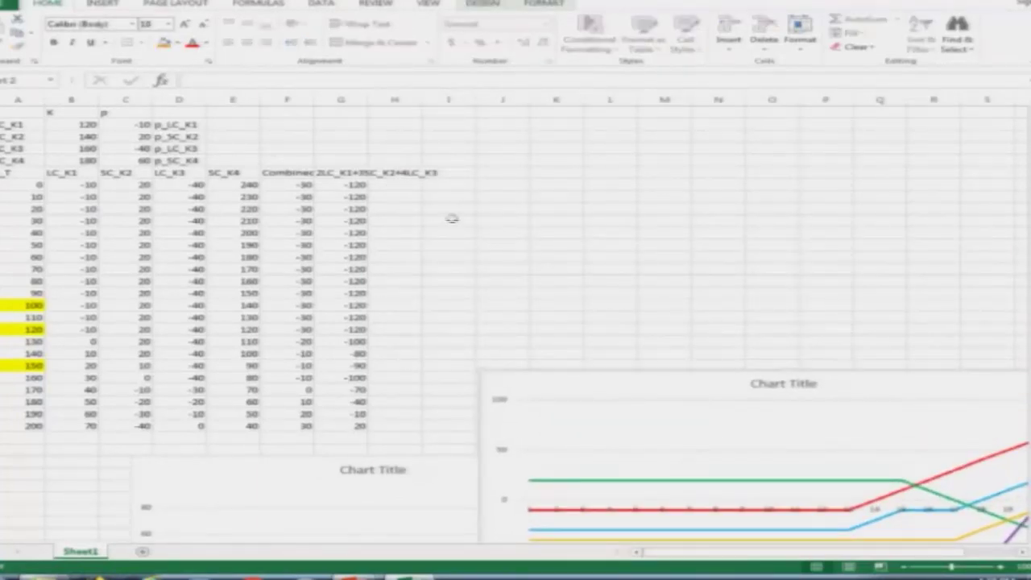
Wrap the text of the 2LC_K1+3SC_K2+4LC_K3 header in column G.
click(343, 172)
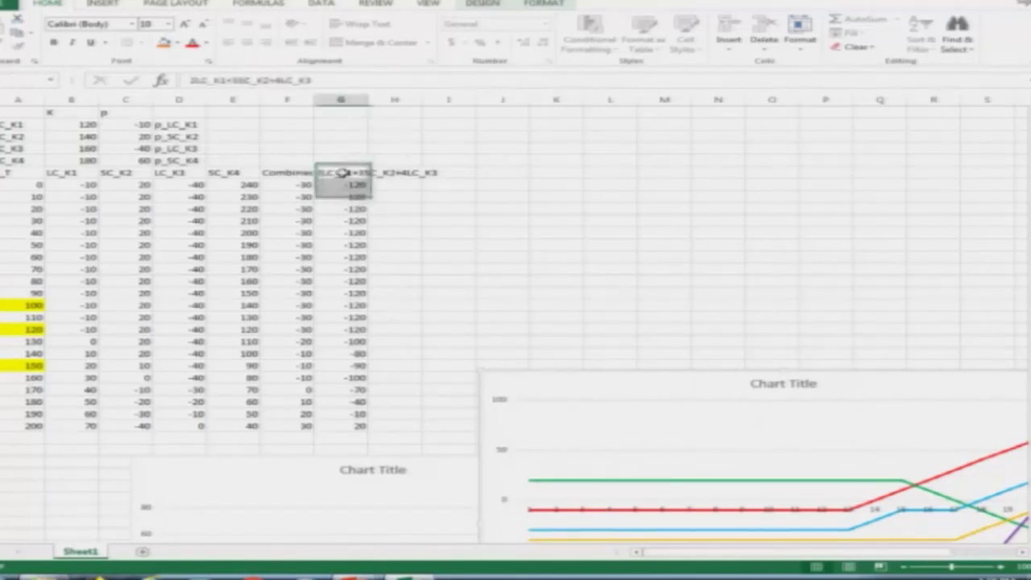
right_click(344, 173)
click(341, 173)
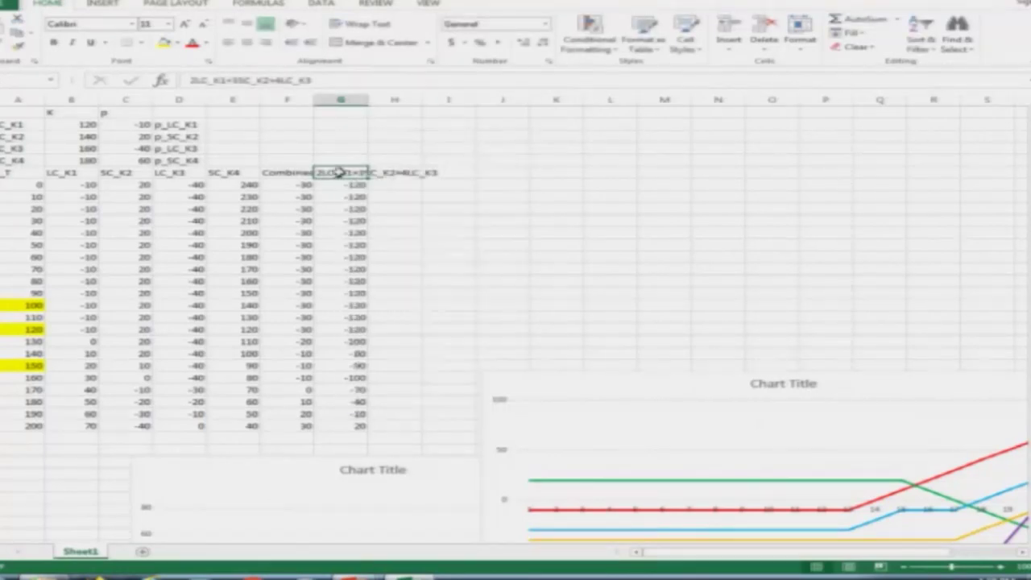
click(359, 24)
click(306, 194)
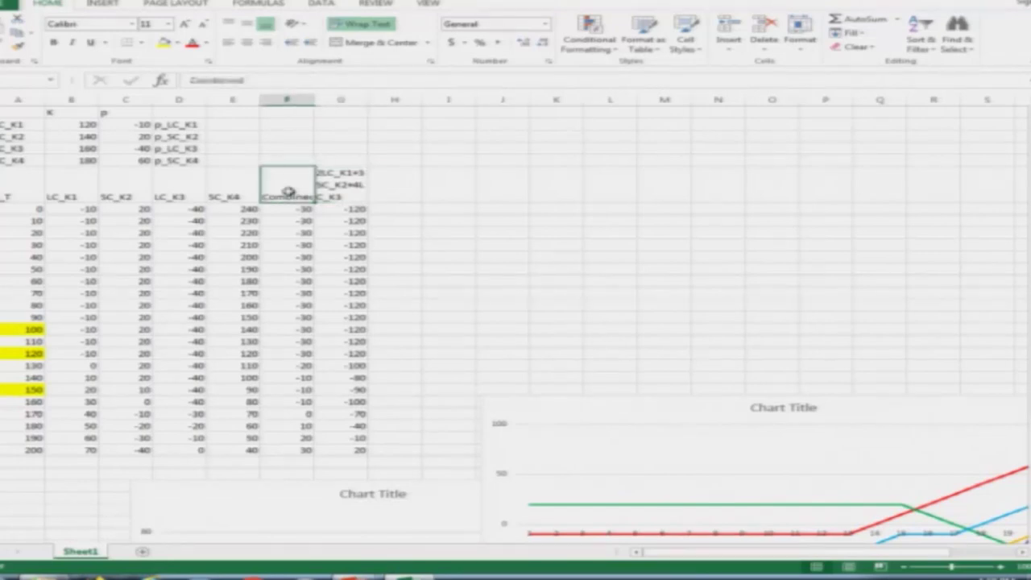
Wrap the text of the Combined header in column F and extend it to Combined(LC_K1+SC_K2+LC_K3).
click(362, 24)
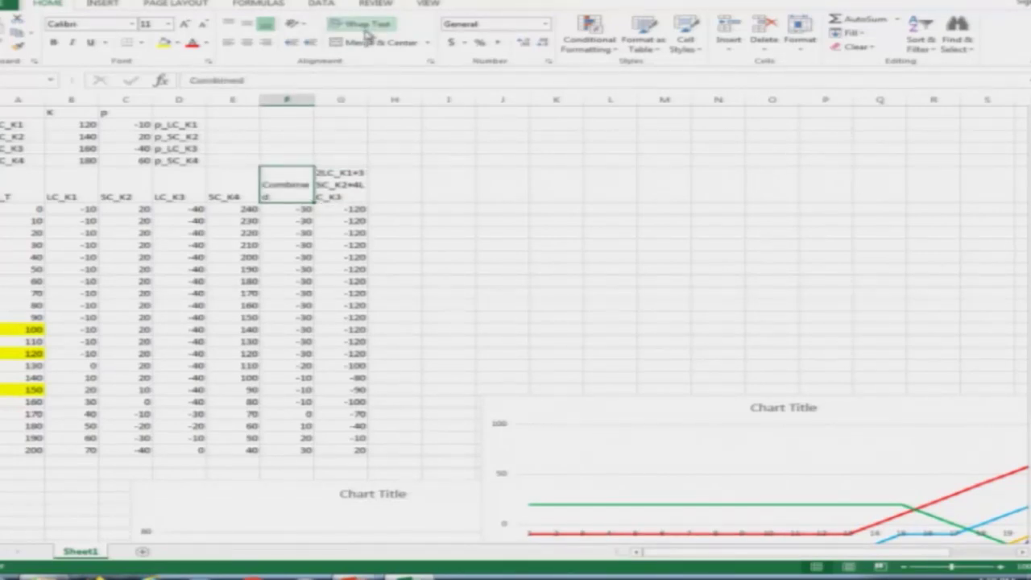
key(F2)
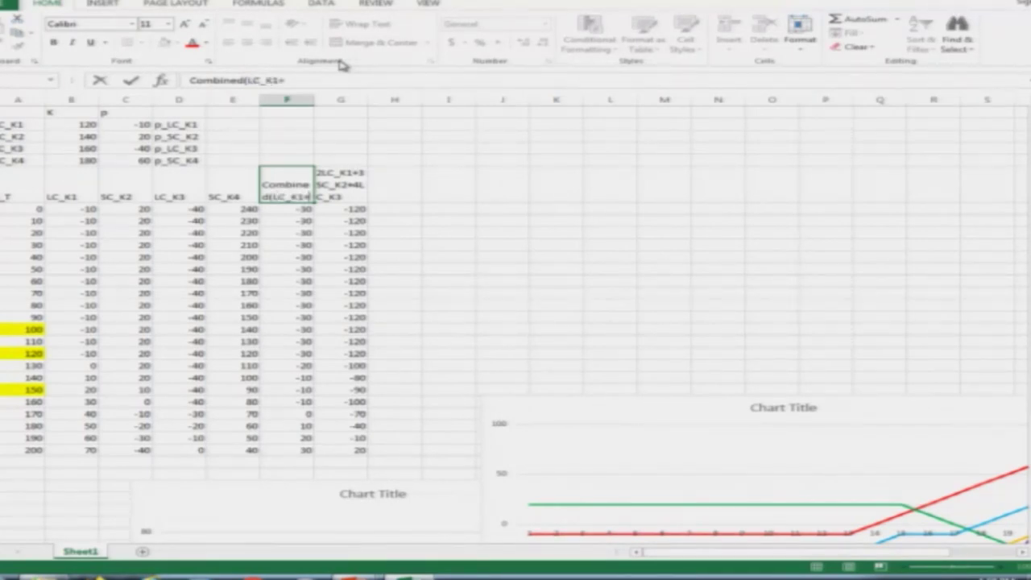
text((LC_K1+5)
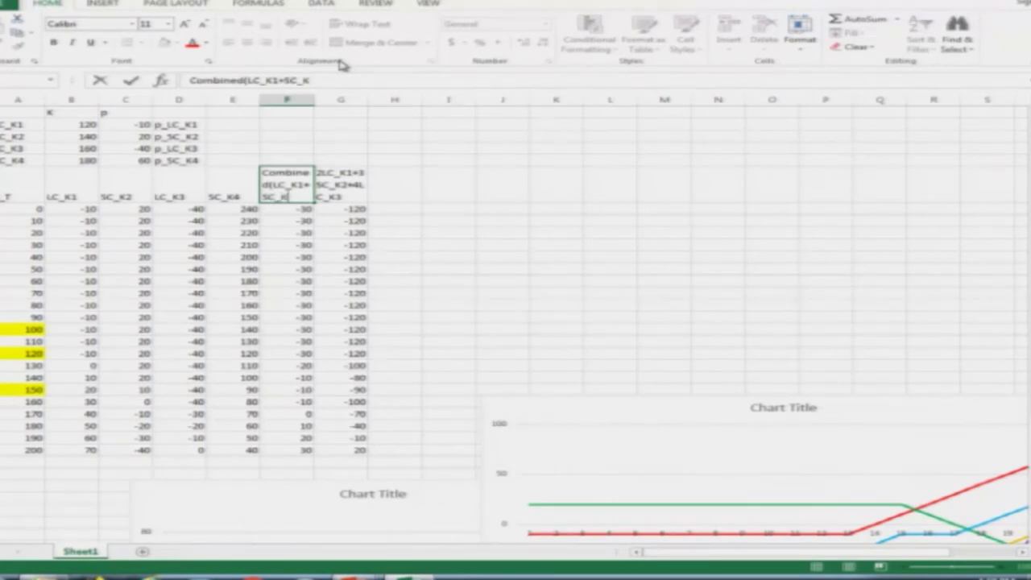
text(C_K2+LC_)
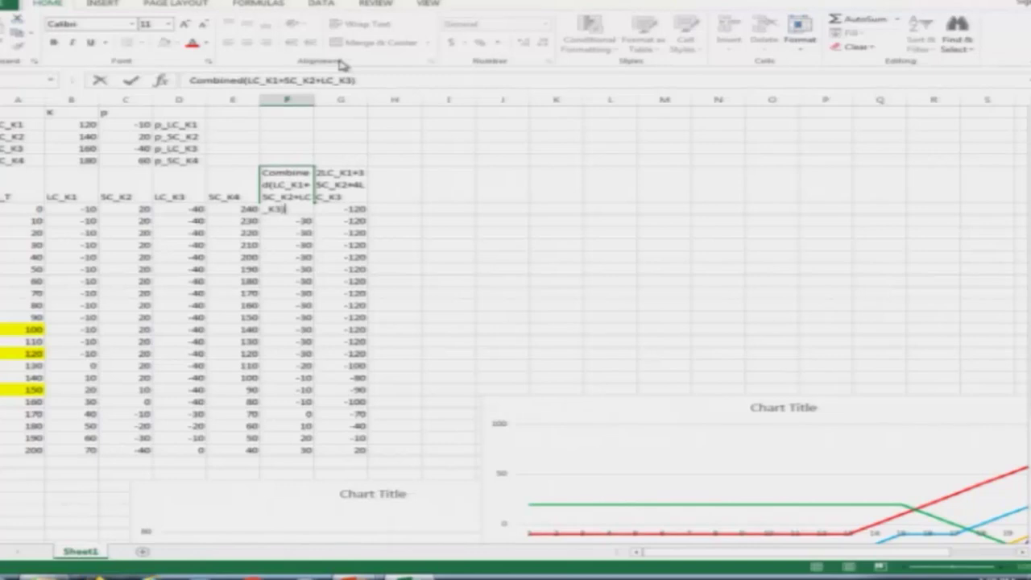
text(K3))
key(Return)
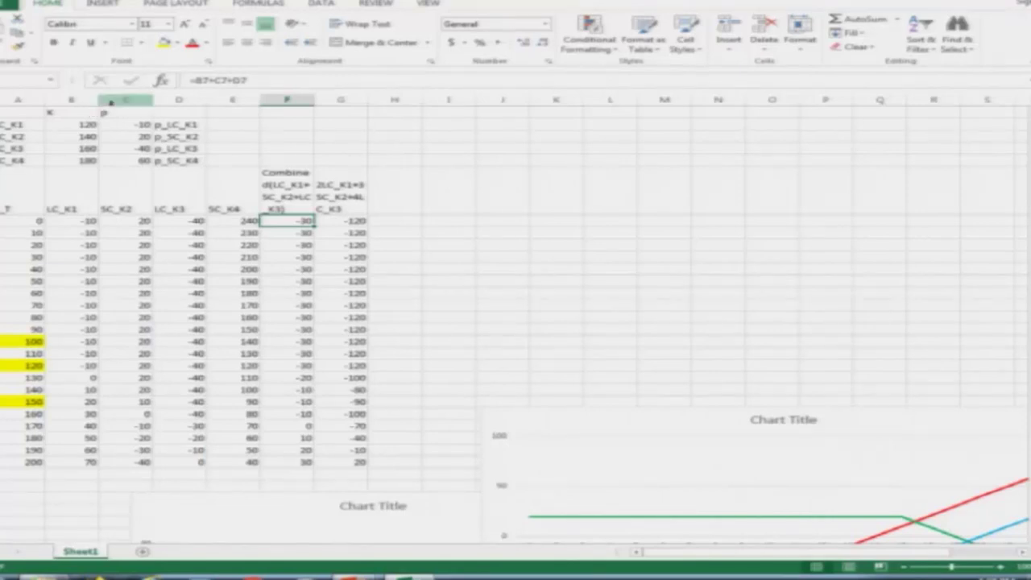
Copy the Combined header from column F to column H and append +SC_K4 to the options listed in it.
click(276, 183)
key(ctrl+c)
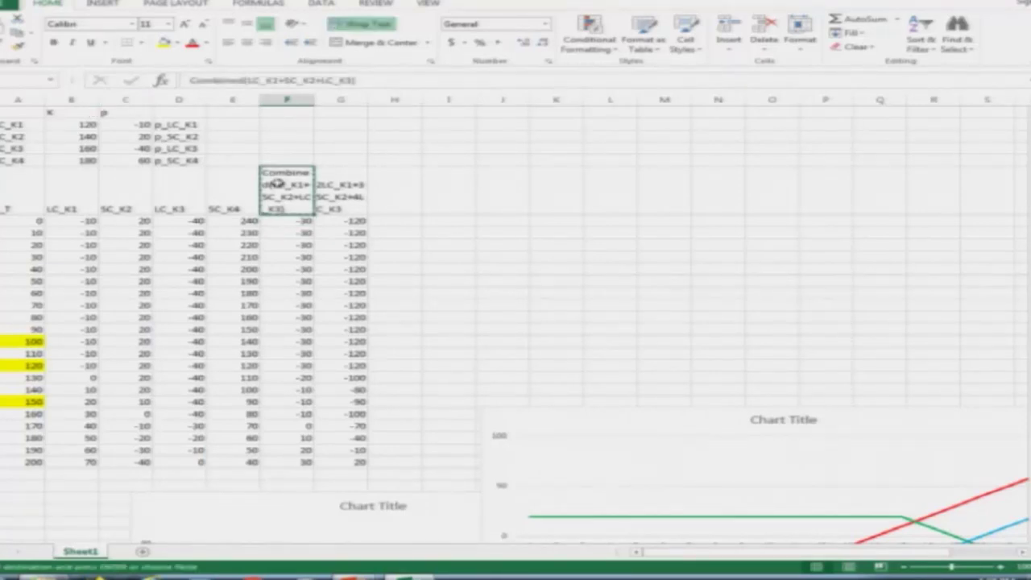
key(Right)
key(Right)
key(ctrl+v)
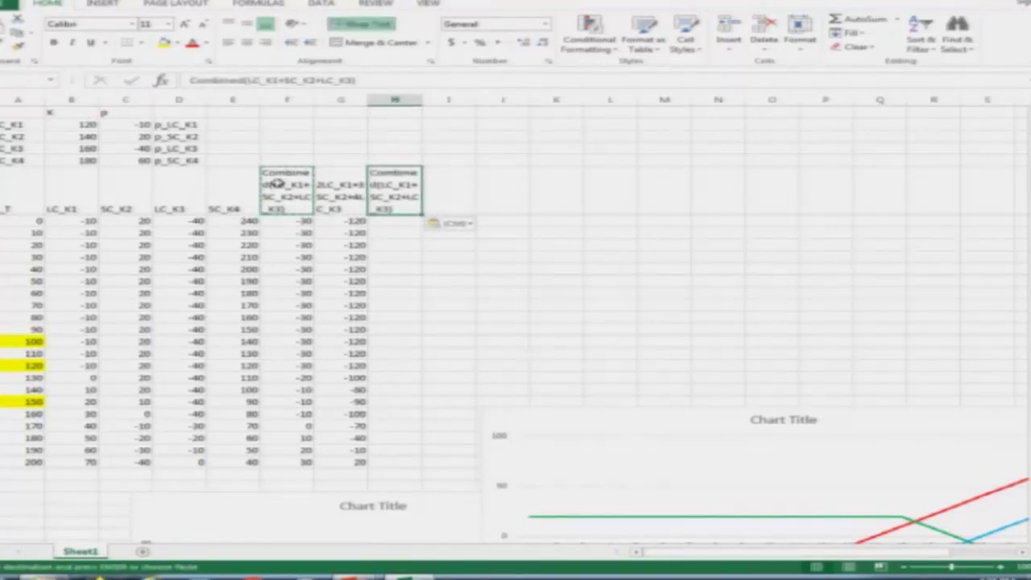
key(F2)
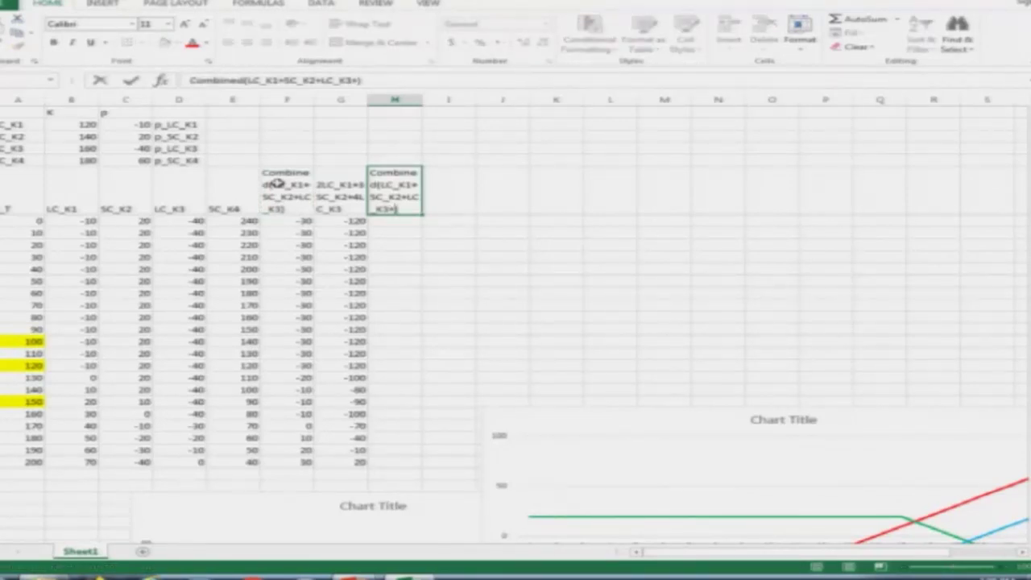
text(+SC_K4)
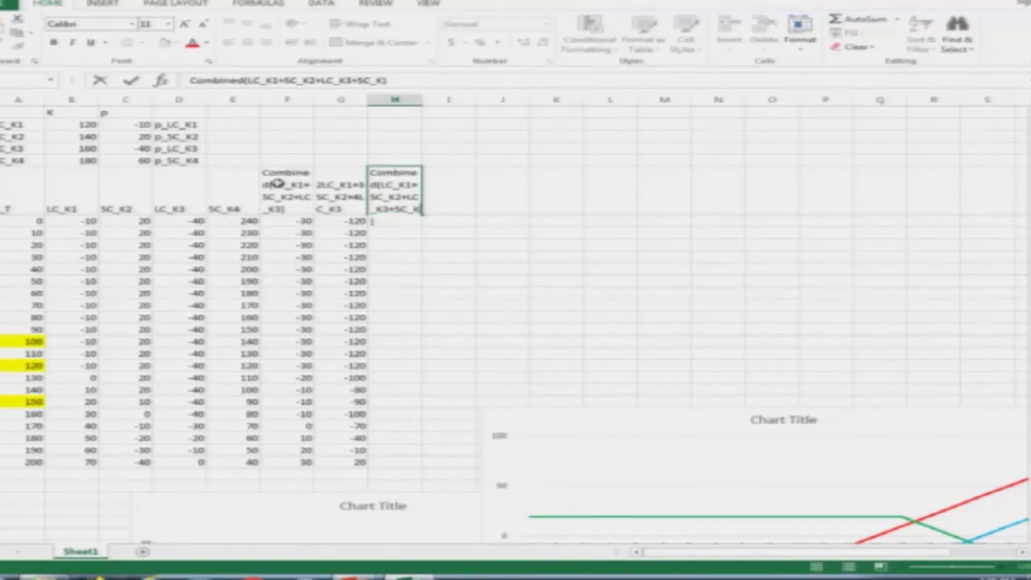
key(Return)
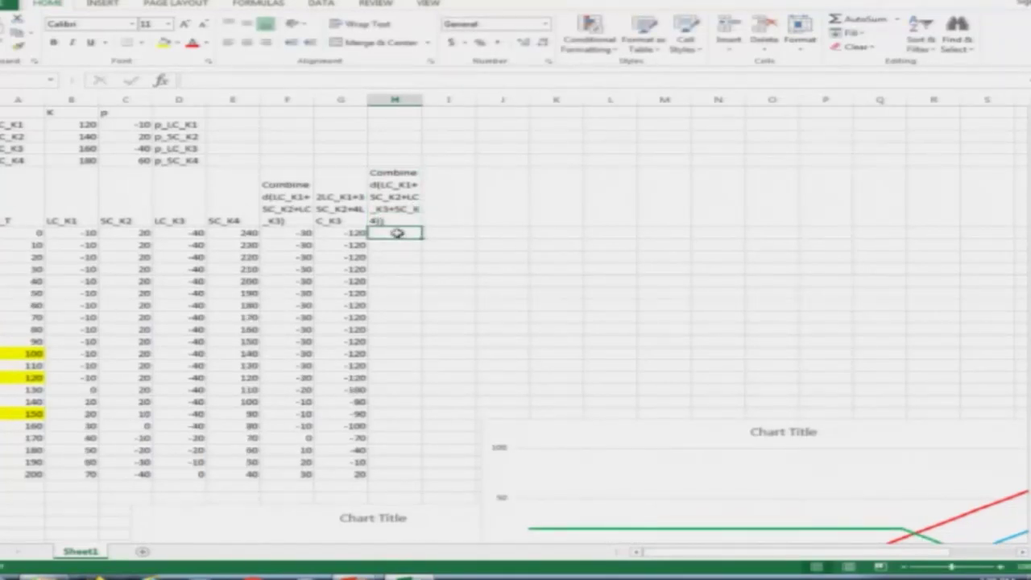
Enter =B7+C7+D7+E7 as the first payoff of the four-option combination in column H.
text(=)
key(Left)
key(Left)
key(Left)
key(Left)
key(Left)
key(Left)
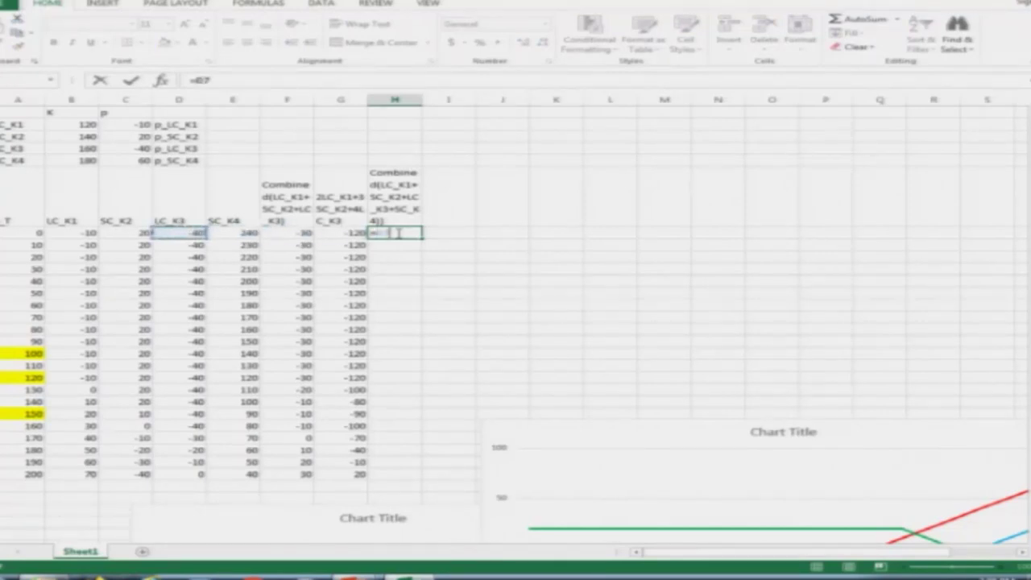
text(+)
key(Left)
key(Left)
key(Left)
key(Left)
key(Left)
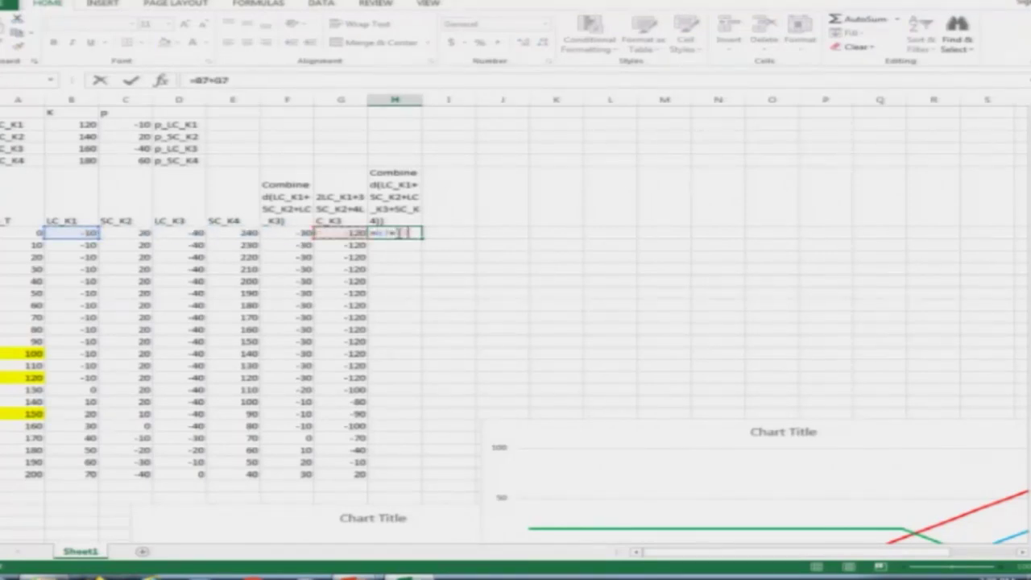
text(+)
key(Left)
key(Left)
key(Left)
key(Left)
text(+)
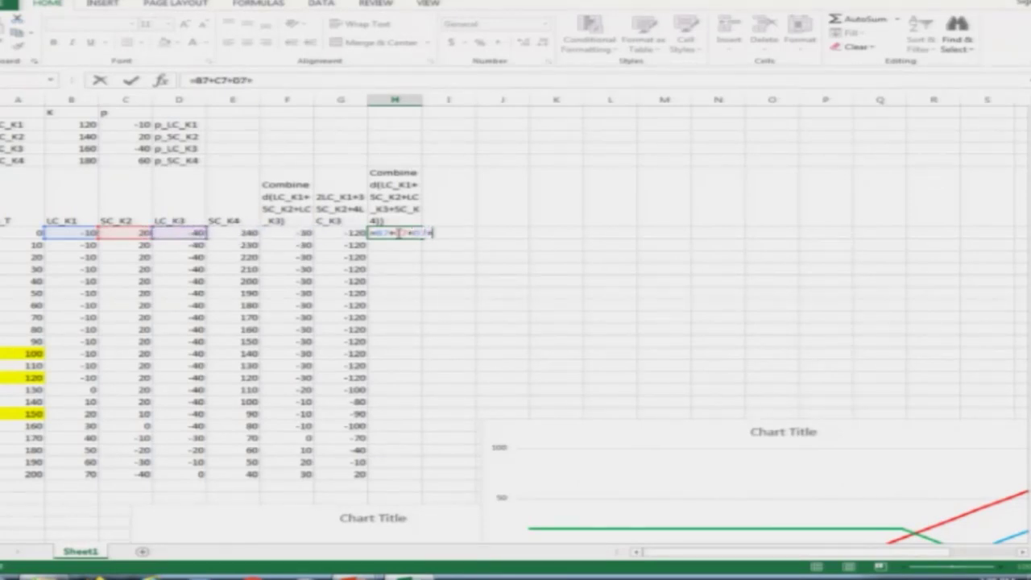
key(Left)
key(Left)
key(Left)
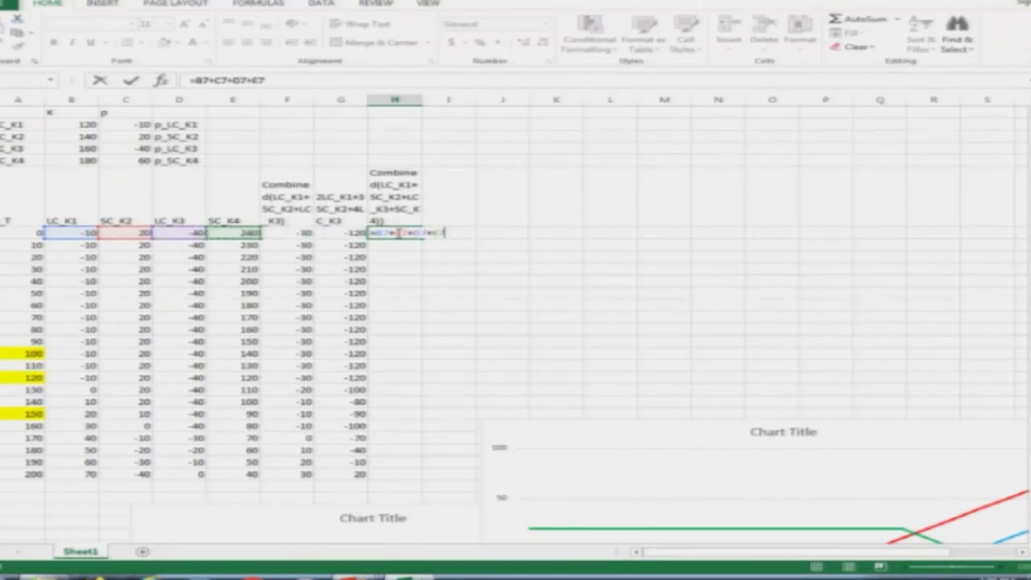
key(ctrl+Return)
Copy the first four-option combined payoff formula down column H to the S_T 200 row.
key(ctrl+c)
key(shift+Down)
key(shift+Down)
key(shift+Down)
key(shift+Down)
key(shift+Down)
key(shift+Down)
key(shift+Down)
key(shift+Down)
key(shift+Down)
key(shift+Down)
key(shift+Down)
key(shift+Down)
key(shift+Down)
key(shift+Down)
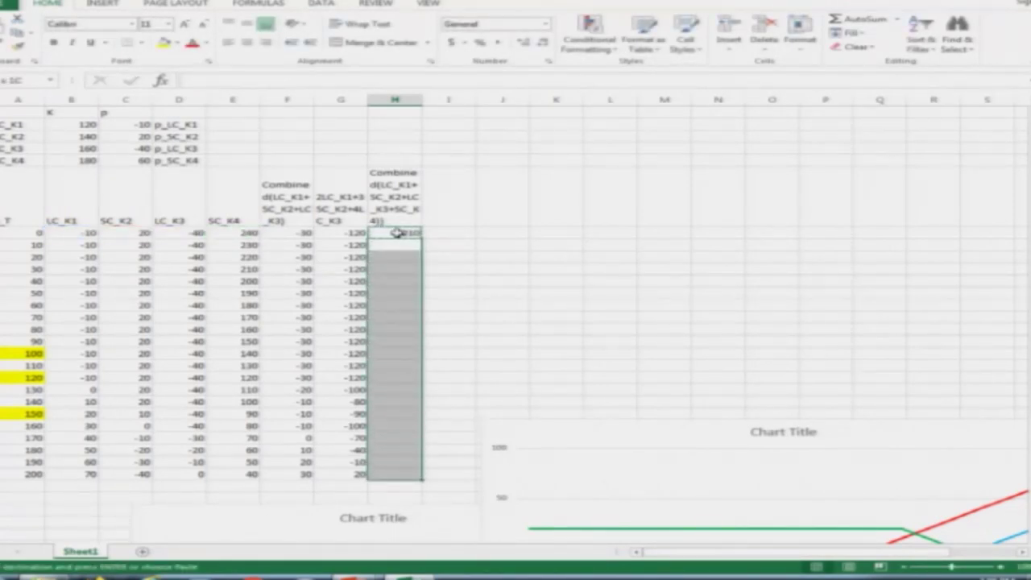
key(ctrl+v)
key(Escape)
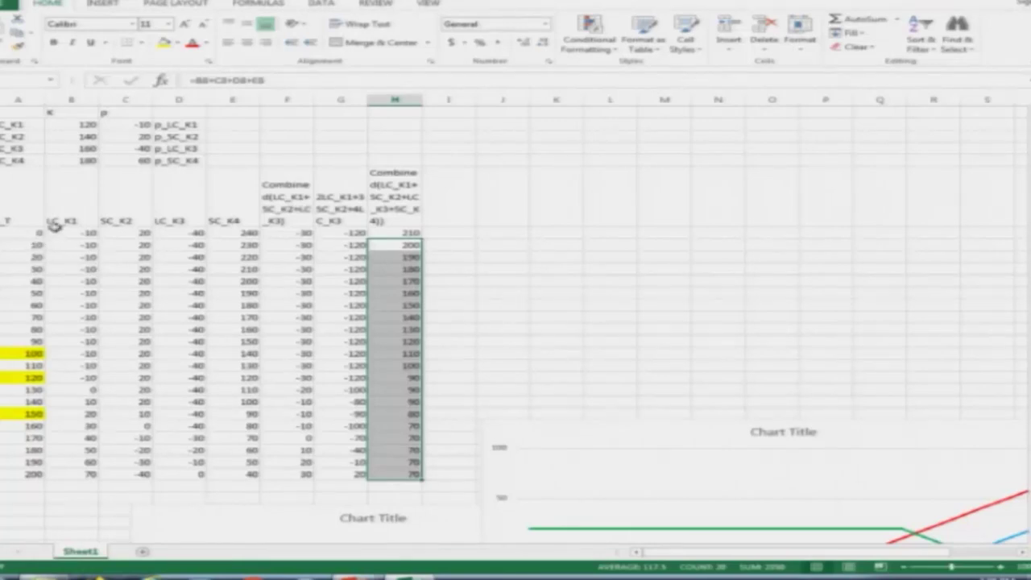
Insert a basic 2-D line chart of the whole payoff table, from the S_T header to the last column H value, and widen it.
click(15, 220)
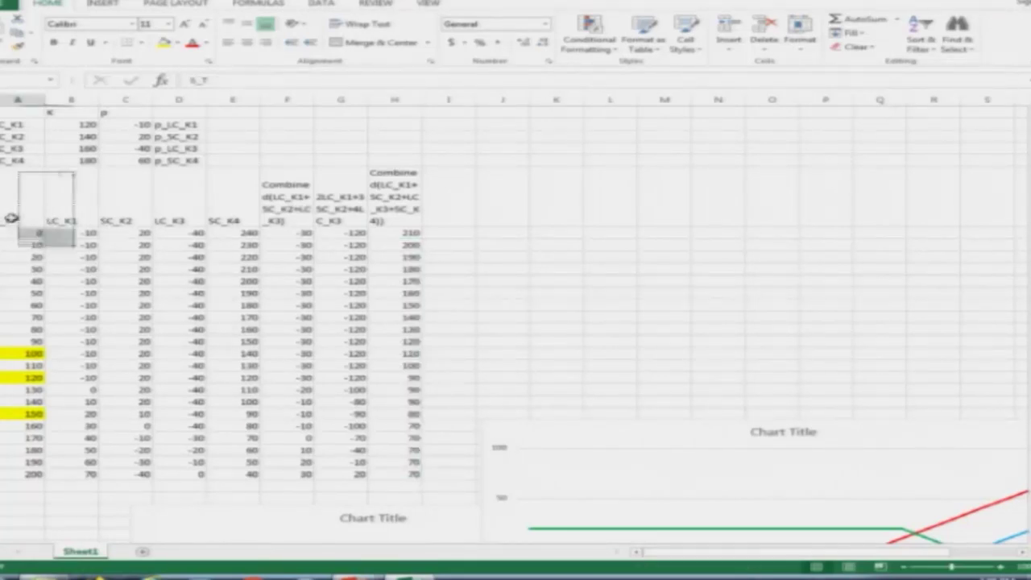
shift+click(407, 212)
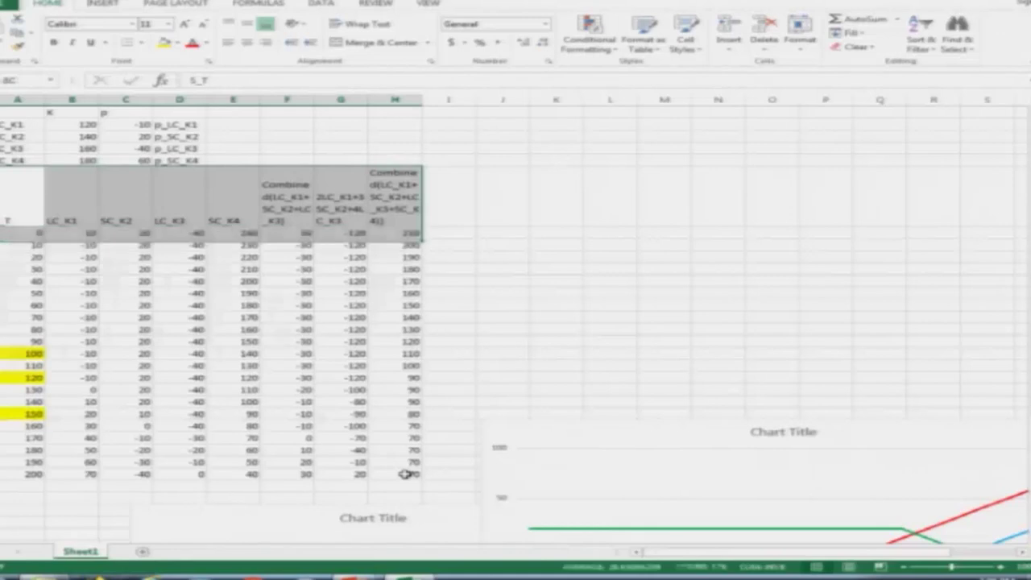
shift+click(405, 473)
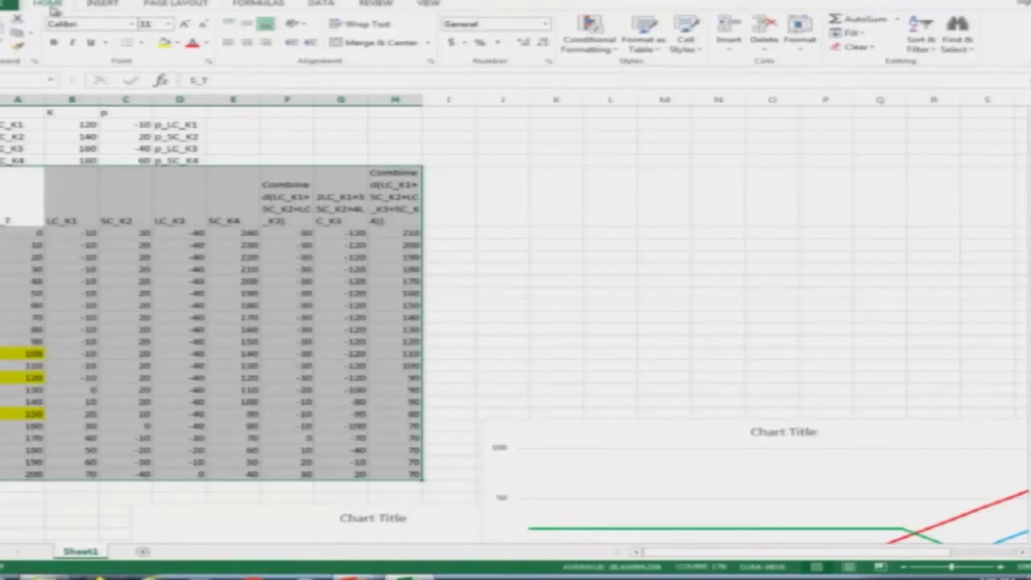
click(103, 4)
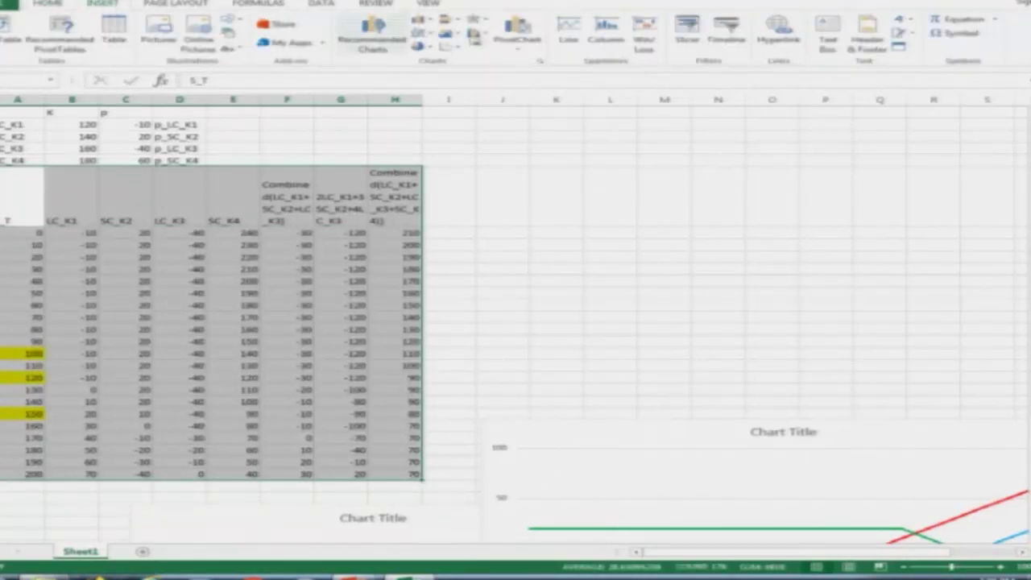
click(418, 39)
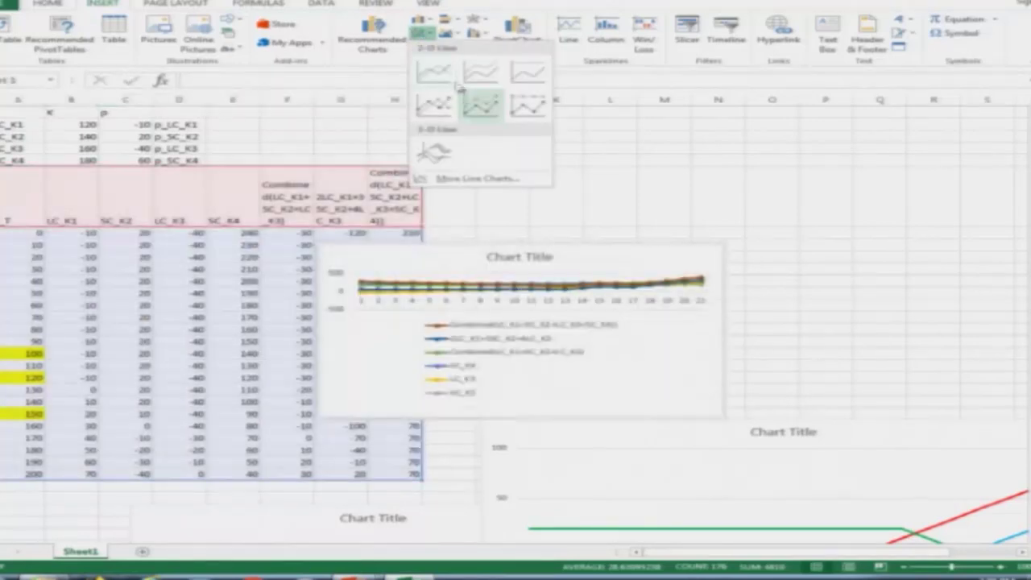
click(427, 73)
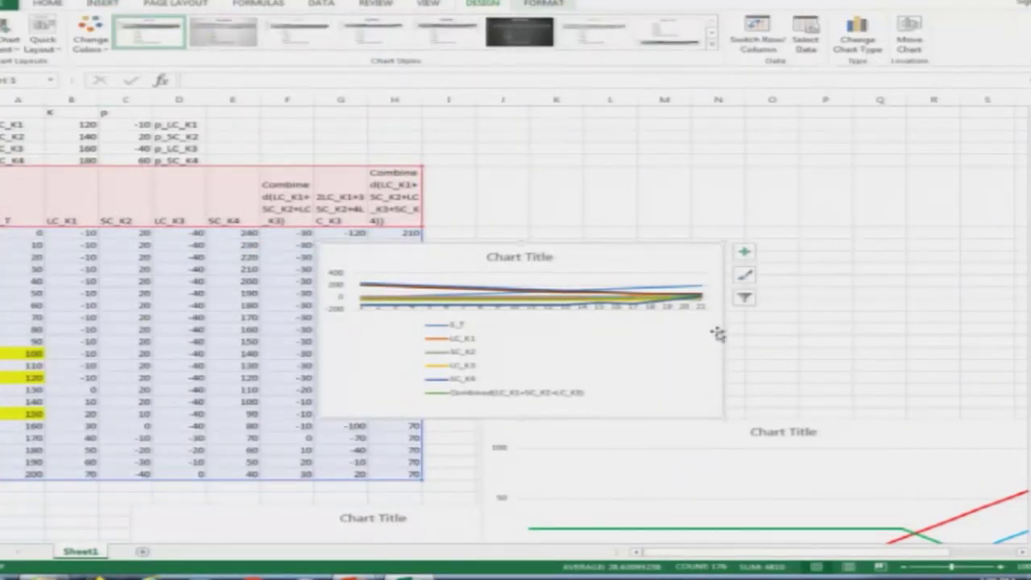
drag(722, 330, 927, 334)
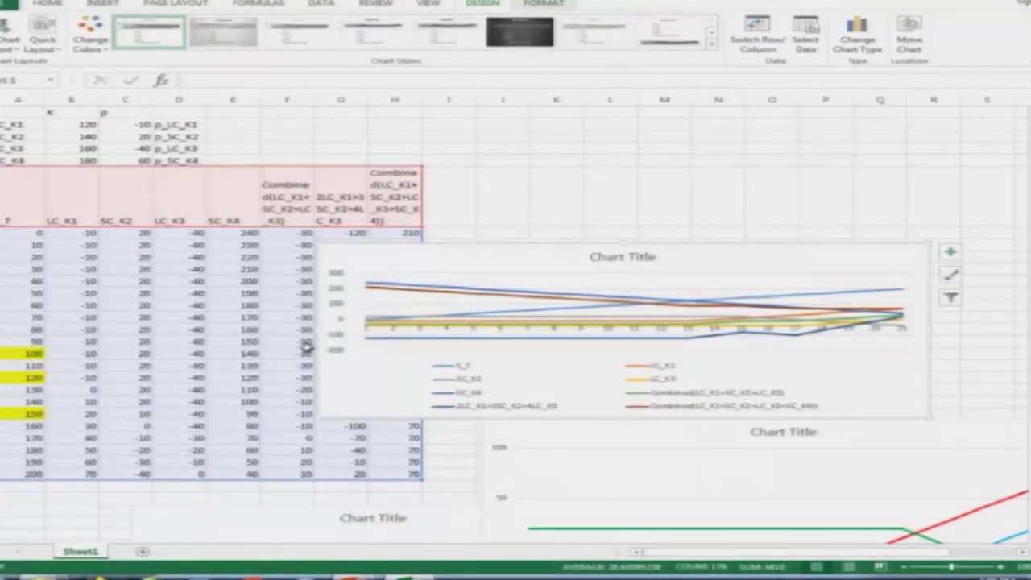
drag(317, 330, 241, 332)
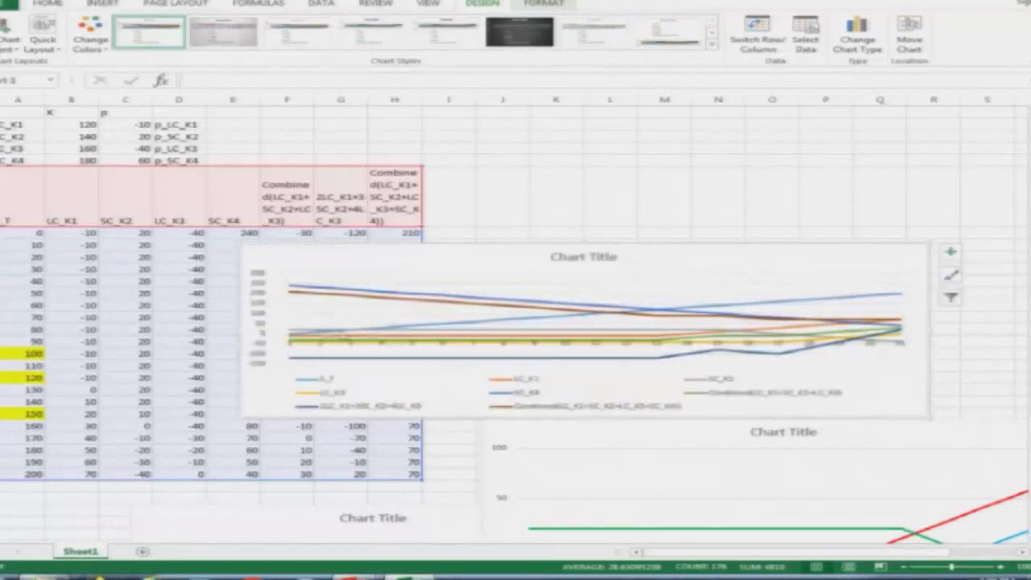
Remove the S_T and 2LC_K1+3SC_K2+4LC_K3 series from the new chart and make the chart taller.
click(773, 304)
key(Delete)
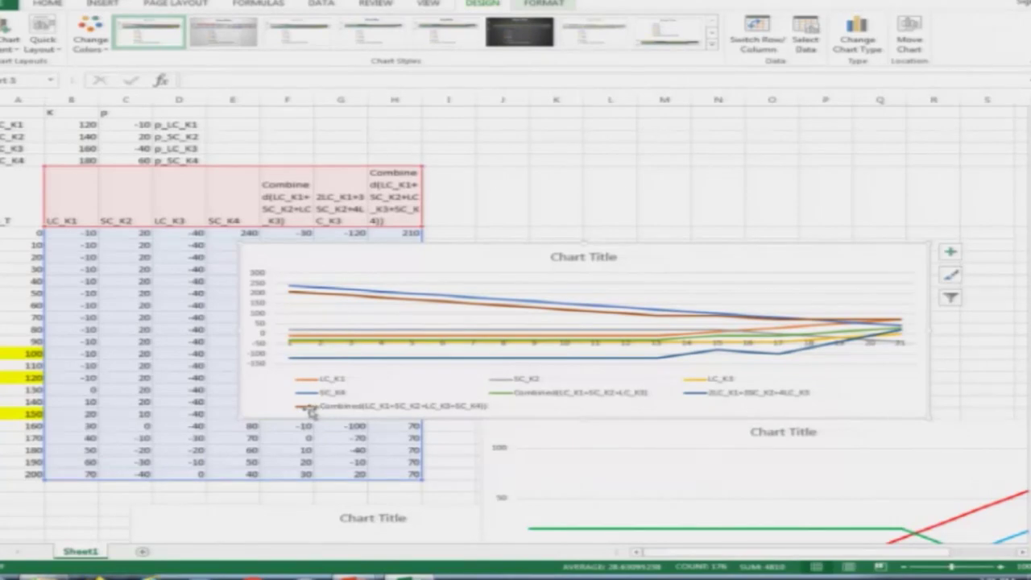
click(681, 360)
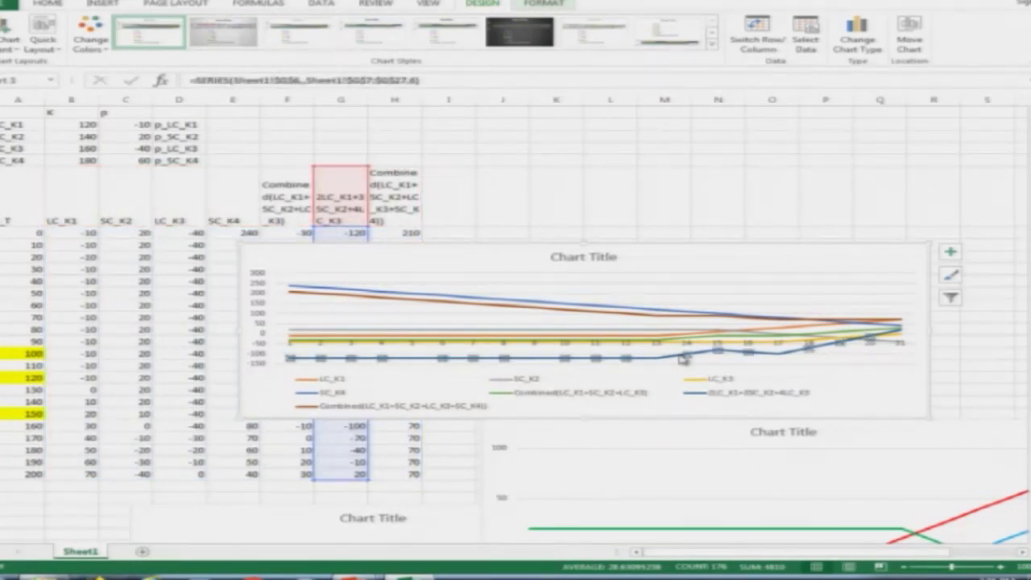
key(Delete)
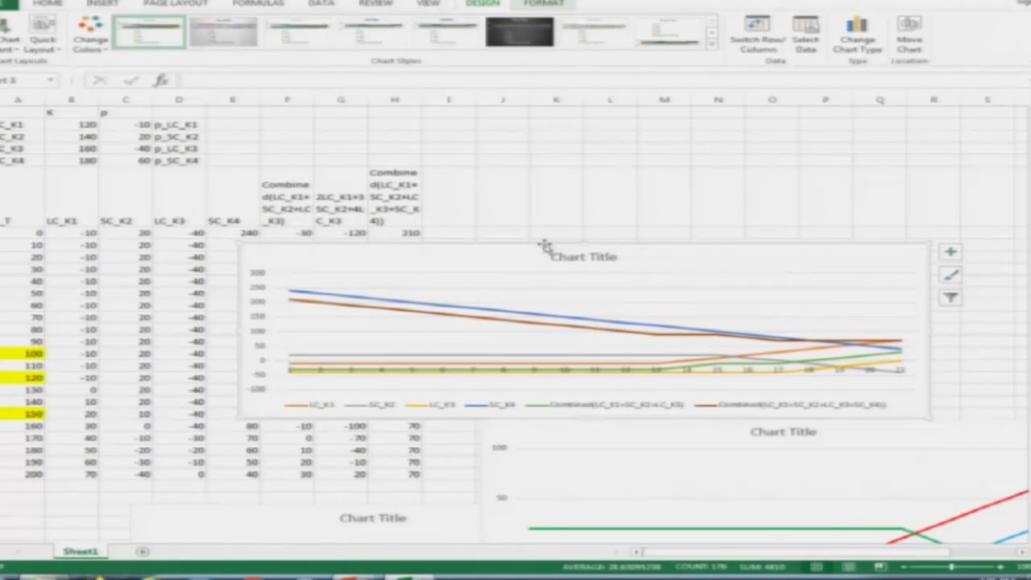
drag(596, 248, 602, 176)
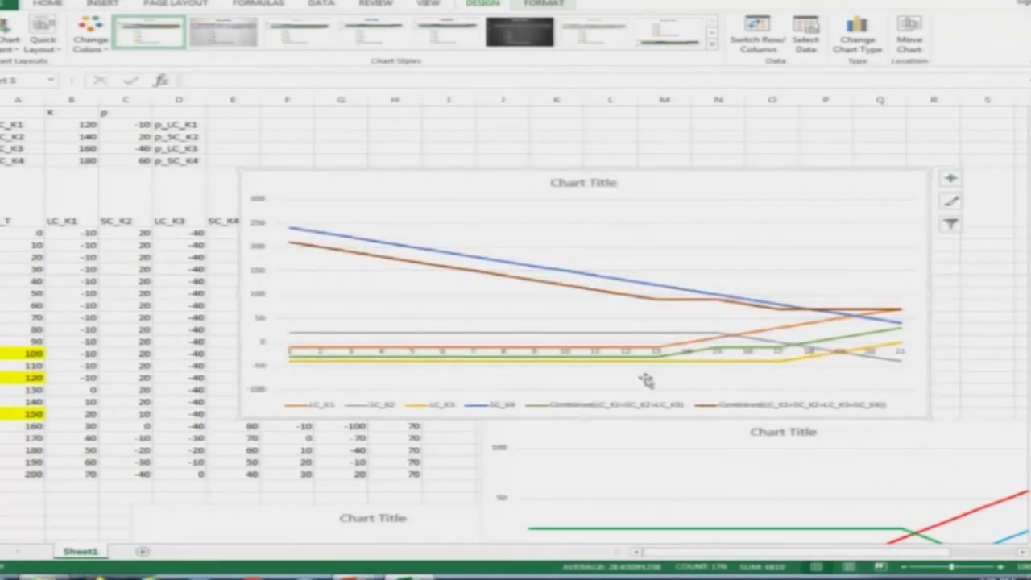
Remove the individual LC_K1, SC_K2, LC_K3 and SC_K4 series from the new chart, keeping only the two combined lines.
click(382, 347)
key(Delete)
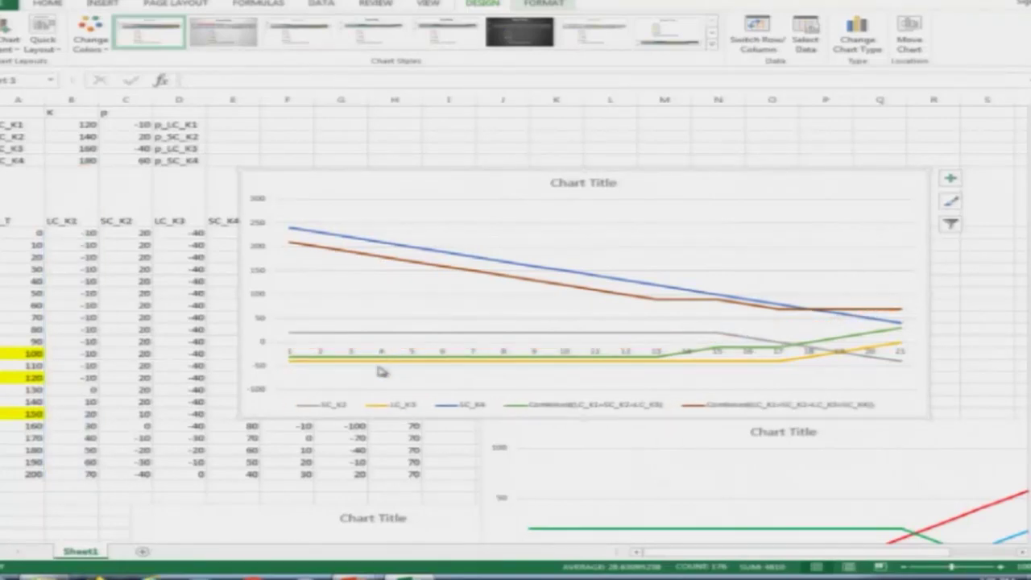
click(424, 332)
key(Delete)
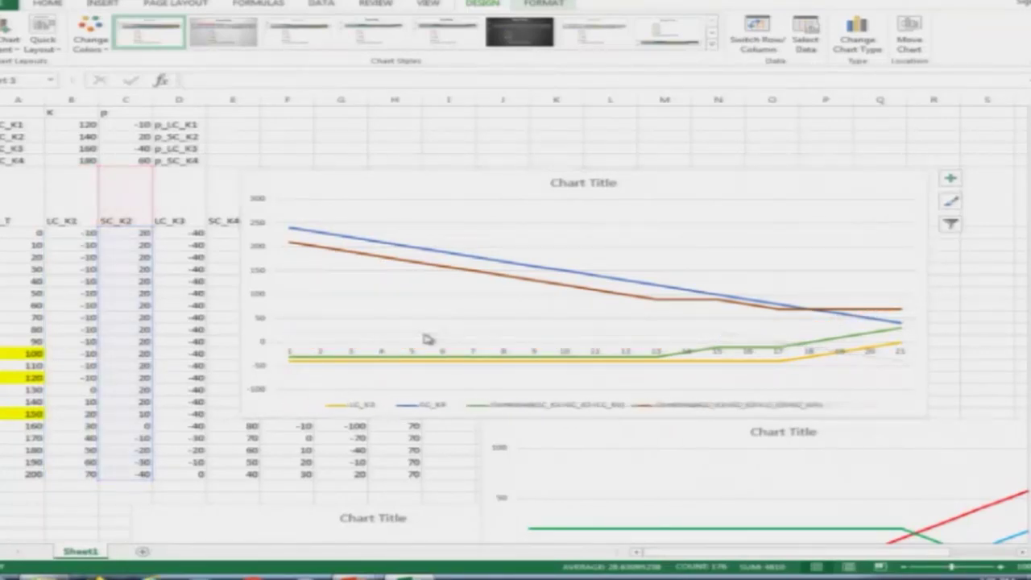
click(437, 358)
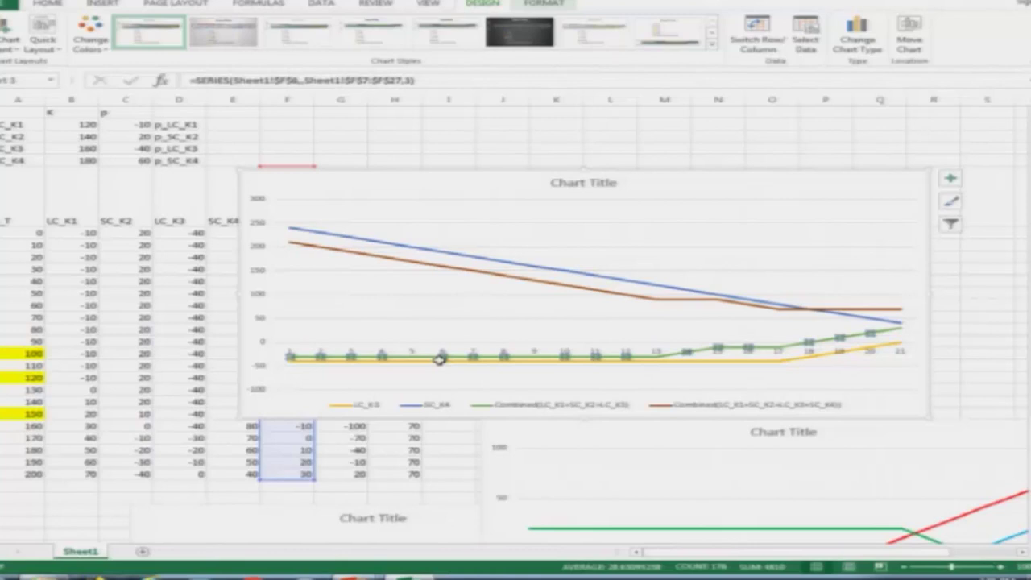
click(427, 364)
key(Delete)
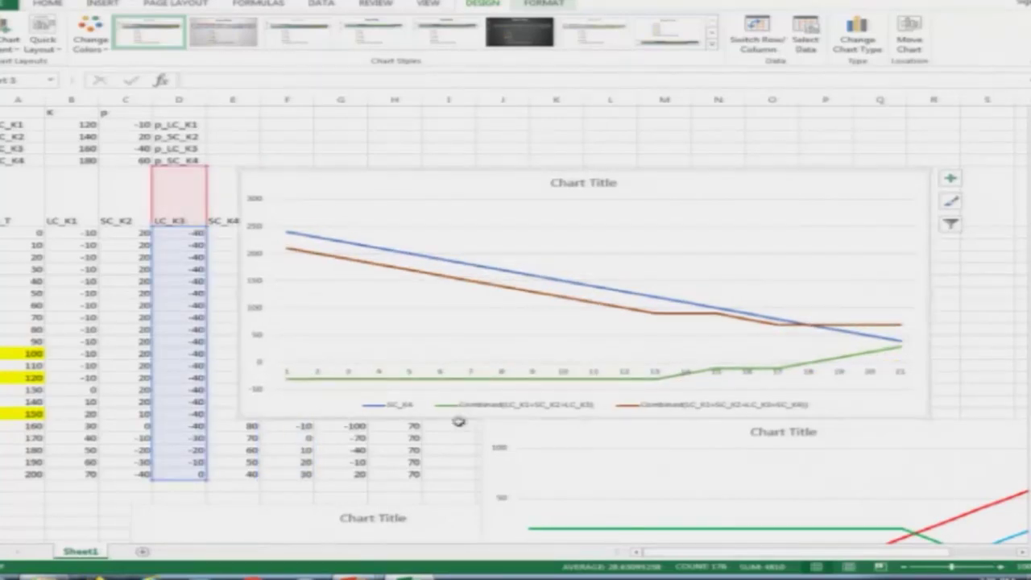
click(535, 279)
key(Delete)
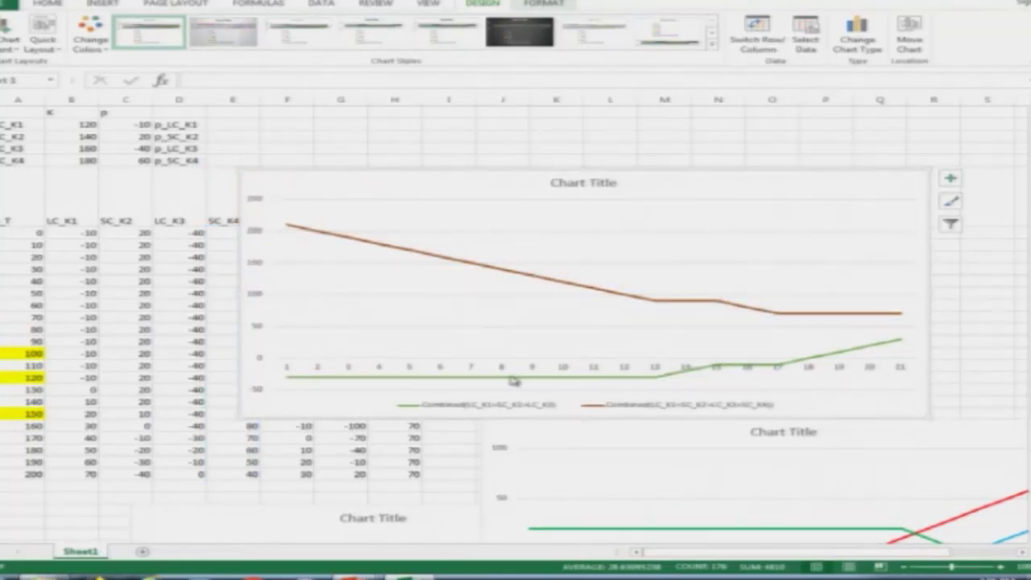
Set the line width of the green three-option combined payoff series to 4 pt.
double_click(574, 377)
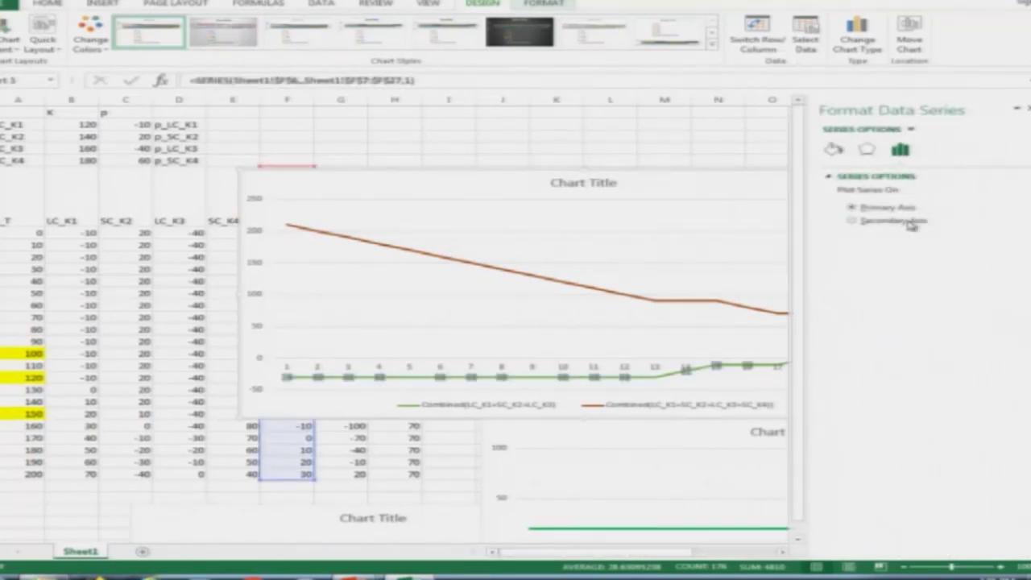
click(833, 149)
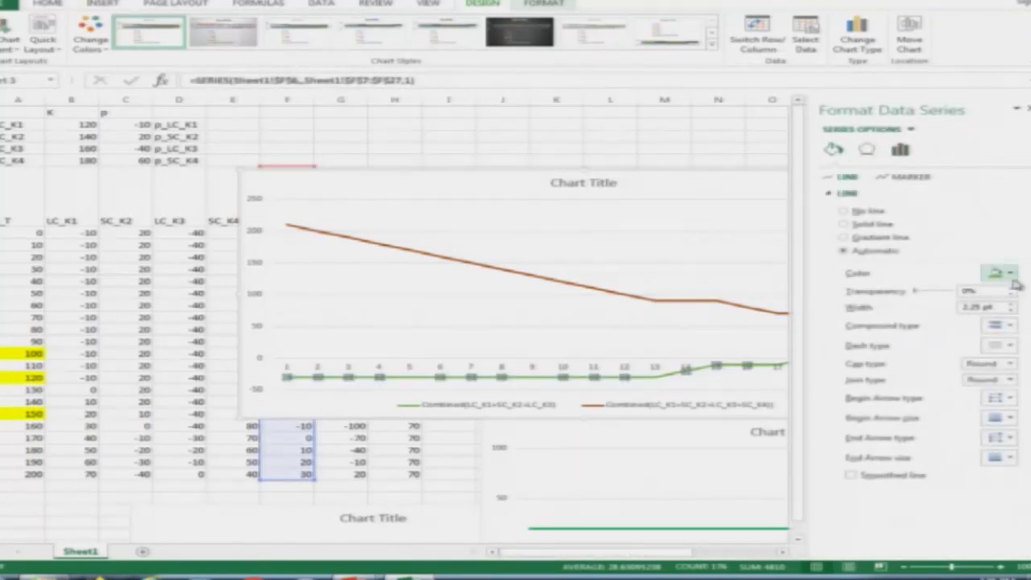
click(1012, 305)
click(1011, 305)
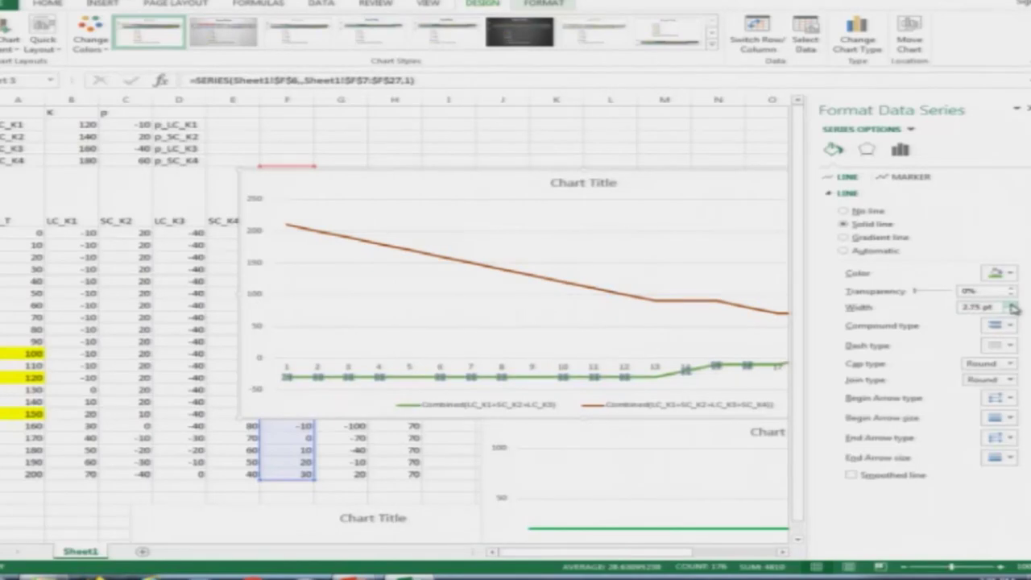
click(1012, 305)
click(1012, 304)
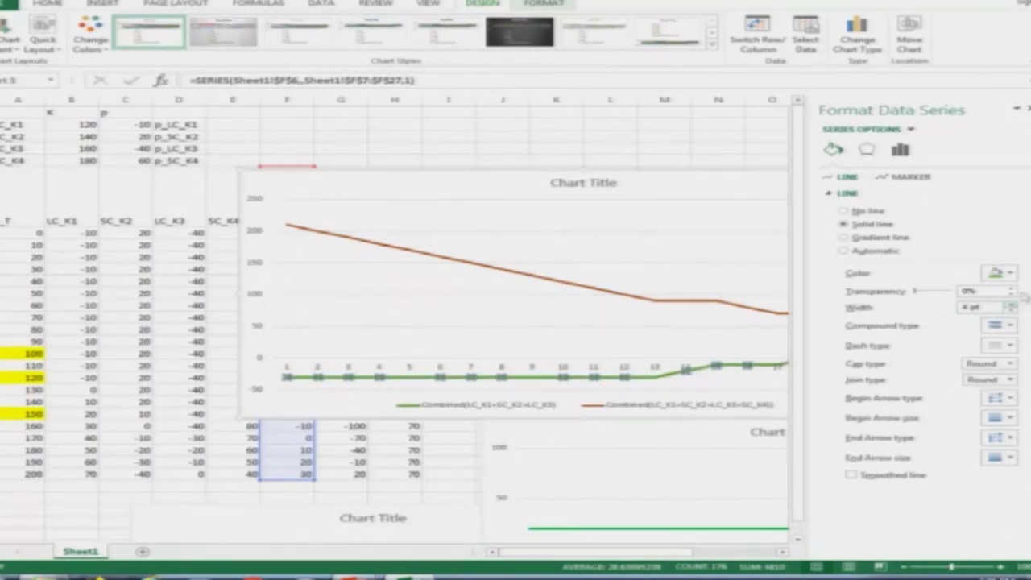
click(1026, 108)
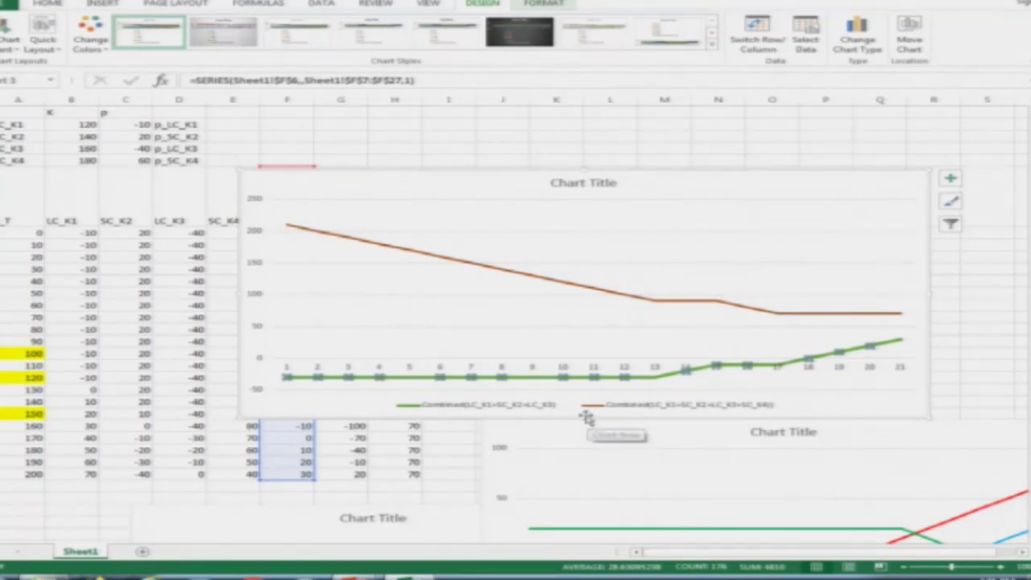
Make the chart taller and set the line width of the brown four-option combined payoff series to 4 pt.
drag(587, 415, 598, 495)
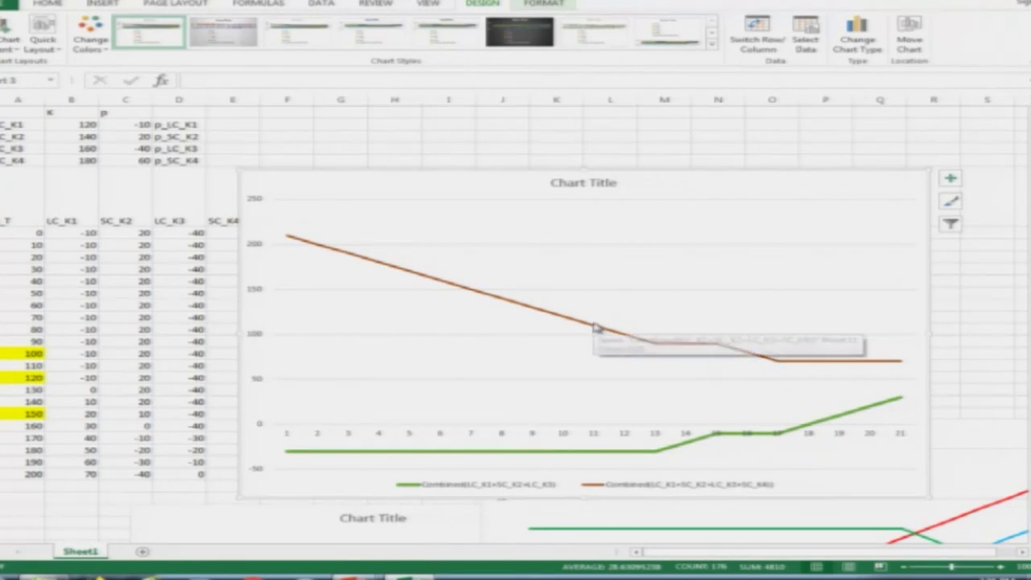
double_click(594, 333)
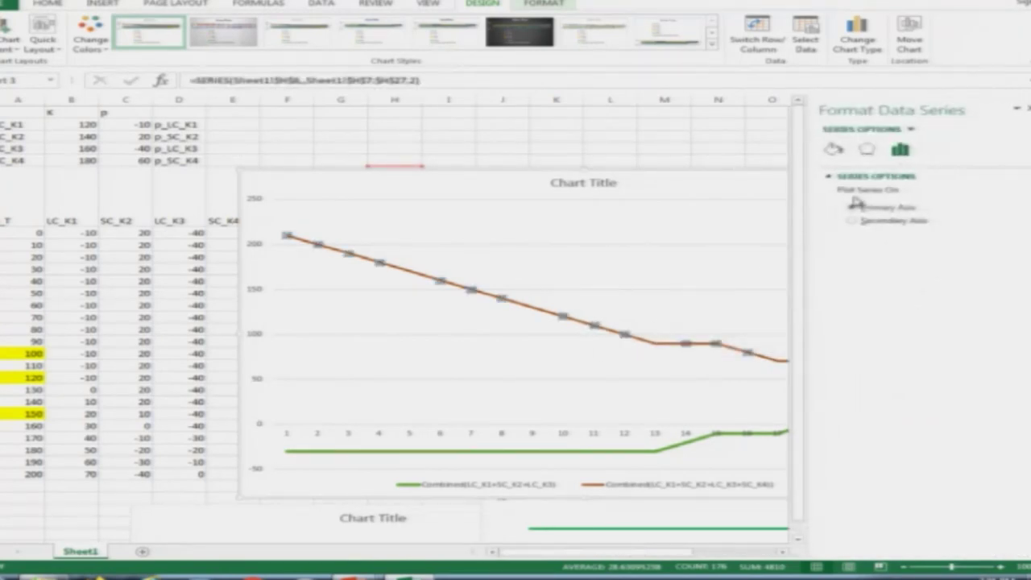
click(833, 149)
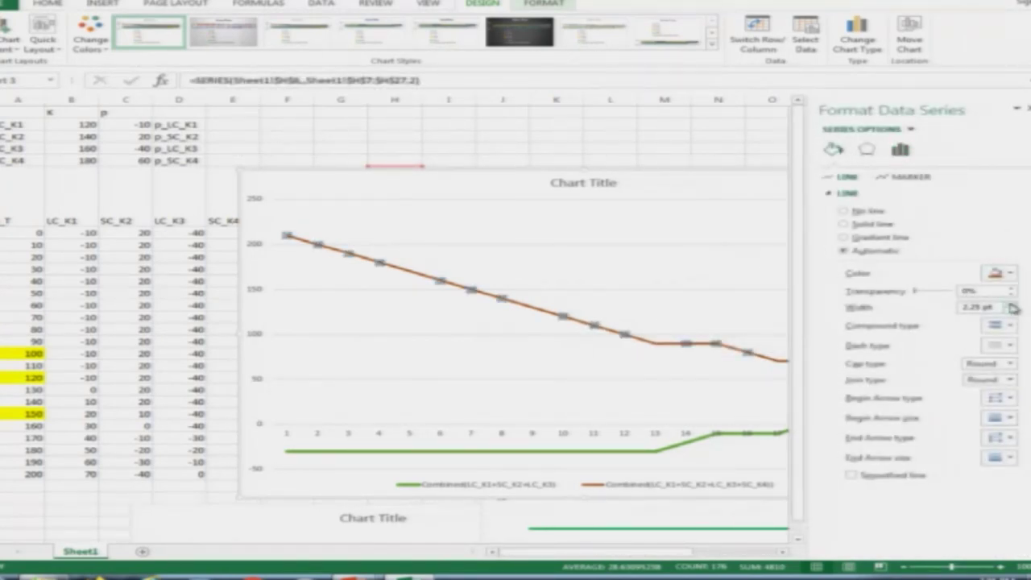
click(1011, 304)
click(1011, 305)
click(1012, 304)
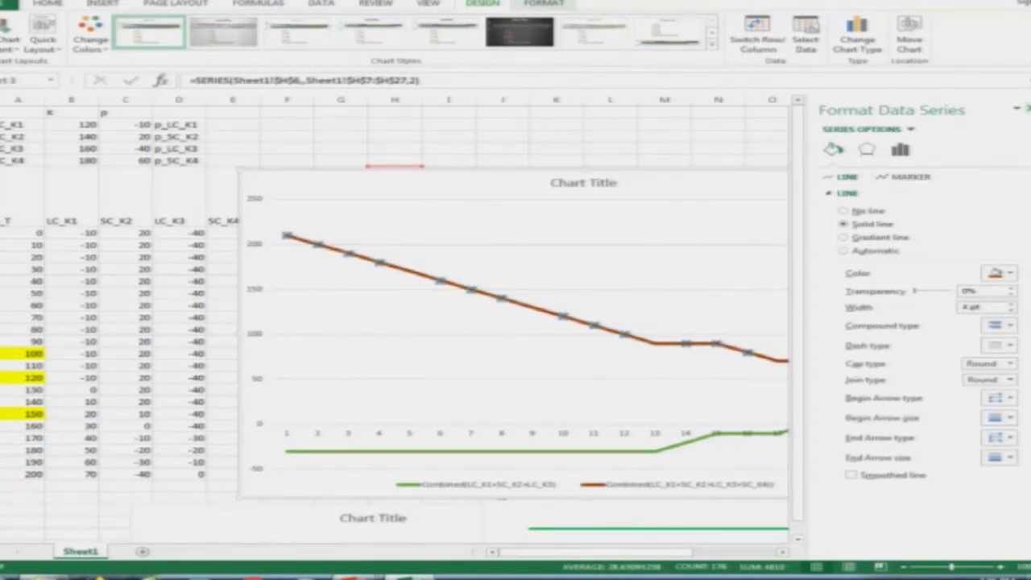
click(1017, 108)
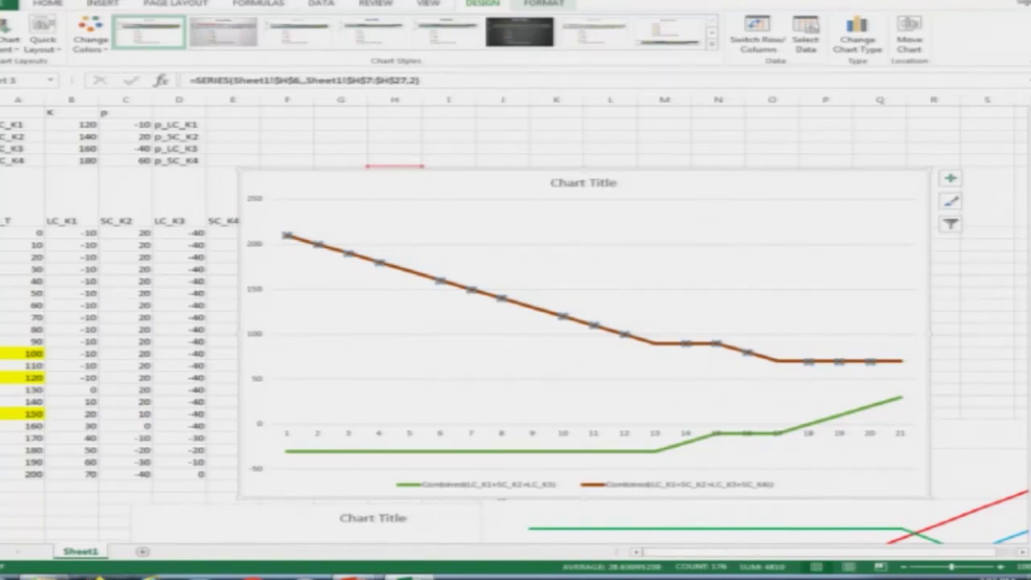
Select the strike prices of all four options in the K column, cells B2 to B5.
click(84, 125)
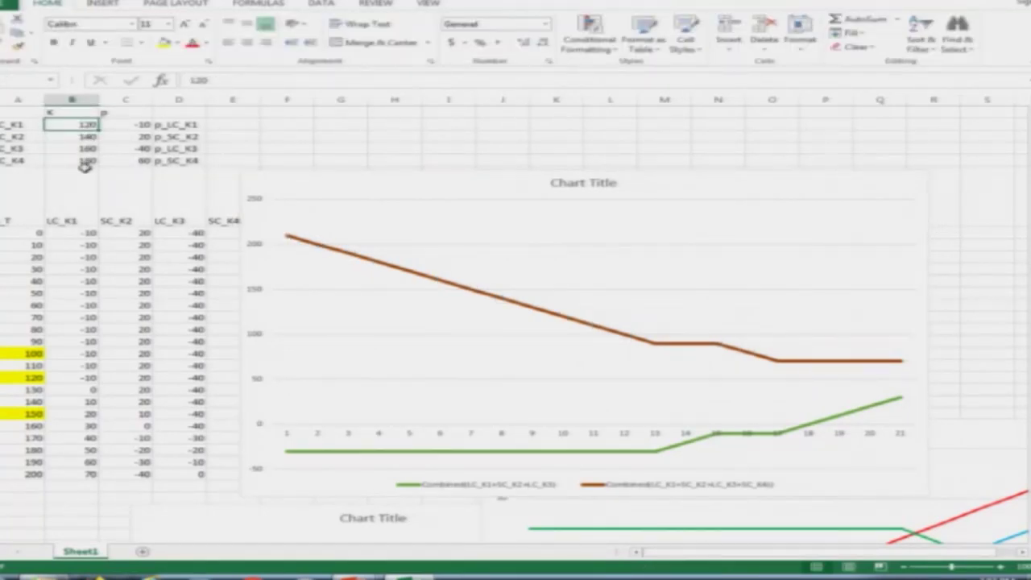
shift+click(87, 161)
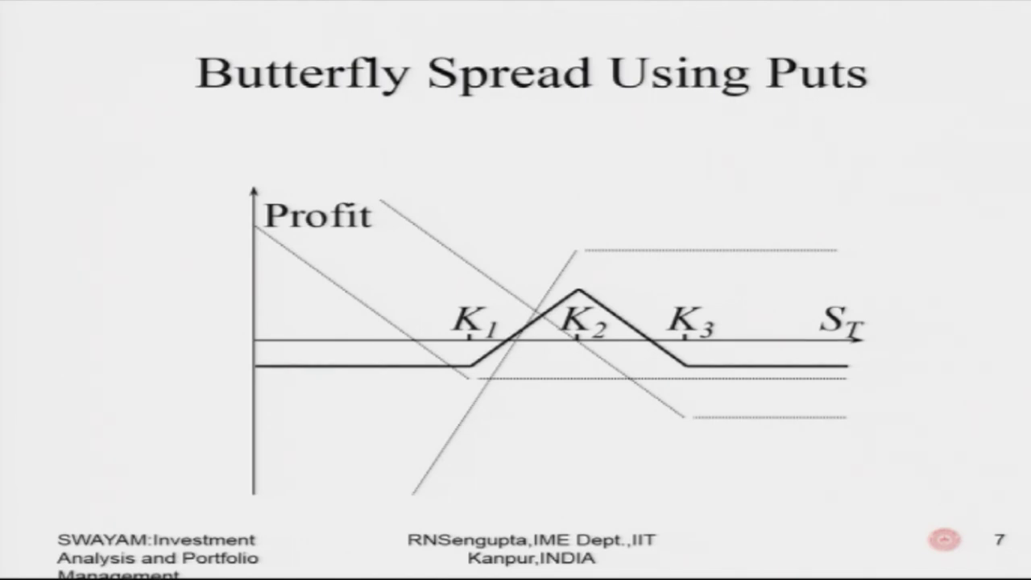
Review the Butterfly Spread Using Calls table slide and return to the Butterfly Spread Using Puts diagram in PowerPoint.
key(Left)
key(Left)
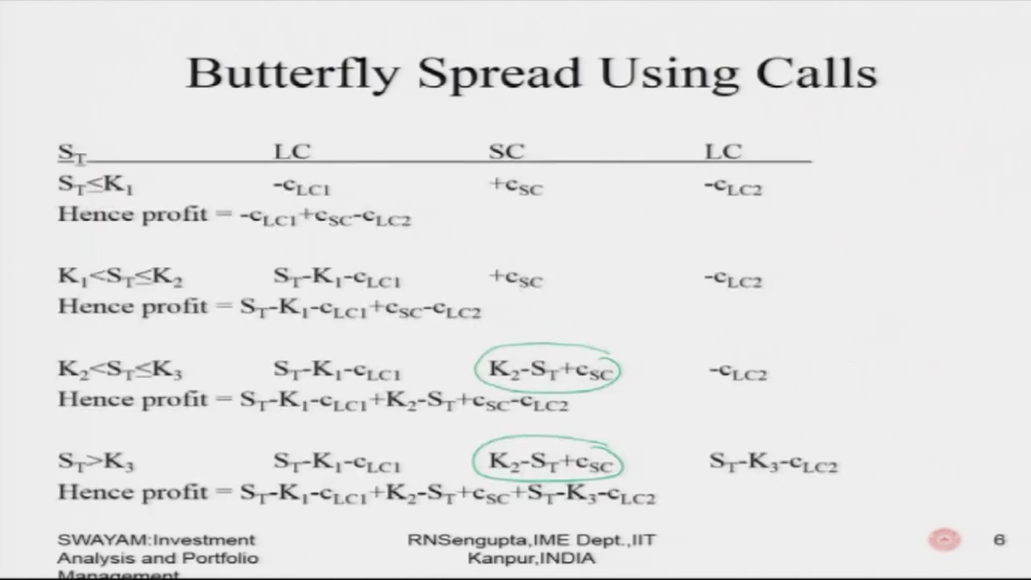
key(Right)
key(Right)
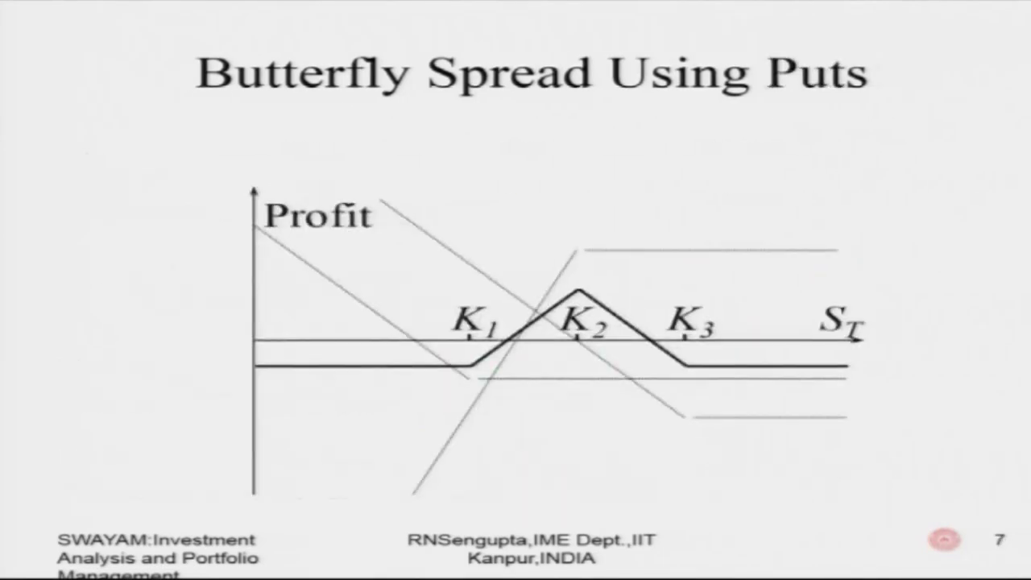
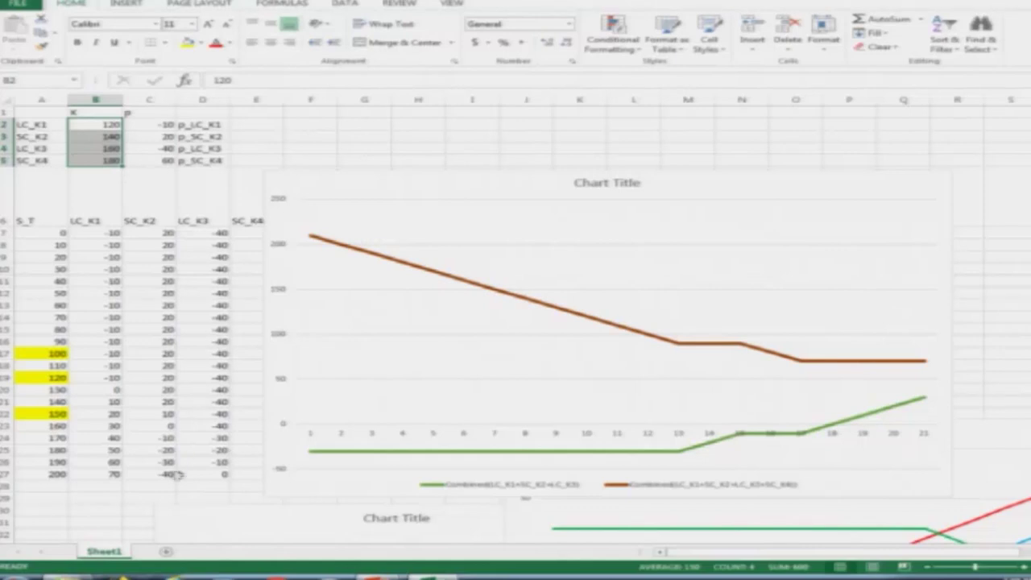
Add a new worksheet and enter the option labels LP_K1, SP_K2 and LP_K3 in cells A2 to A4.
click(167, 553)
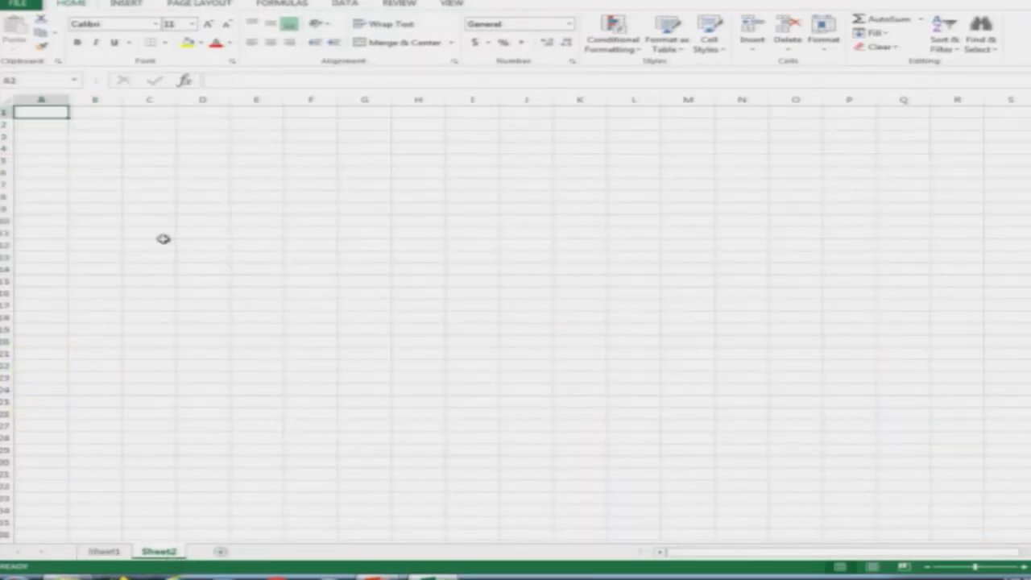
click(41, 123)
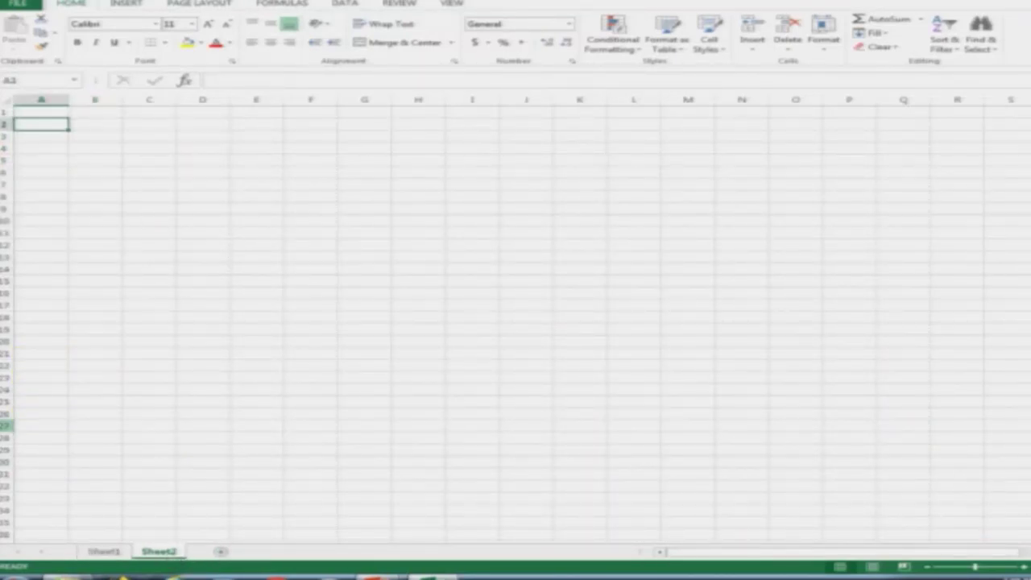
key(alt+Tab)
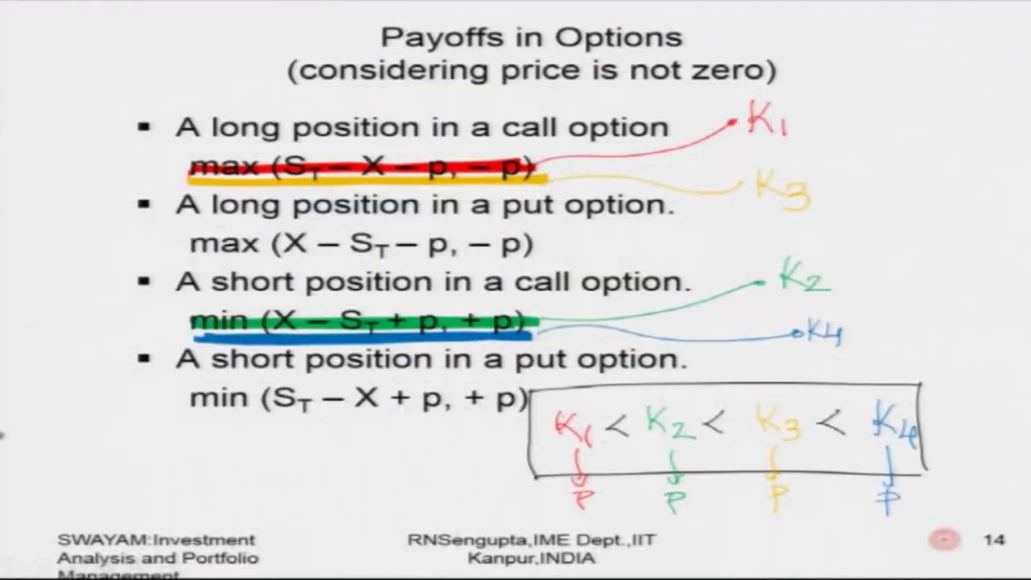
key(alt+Tab)
key(alt+Tab)
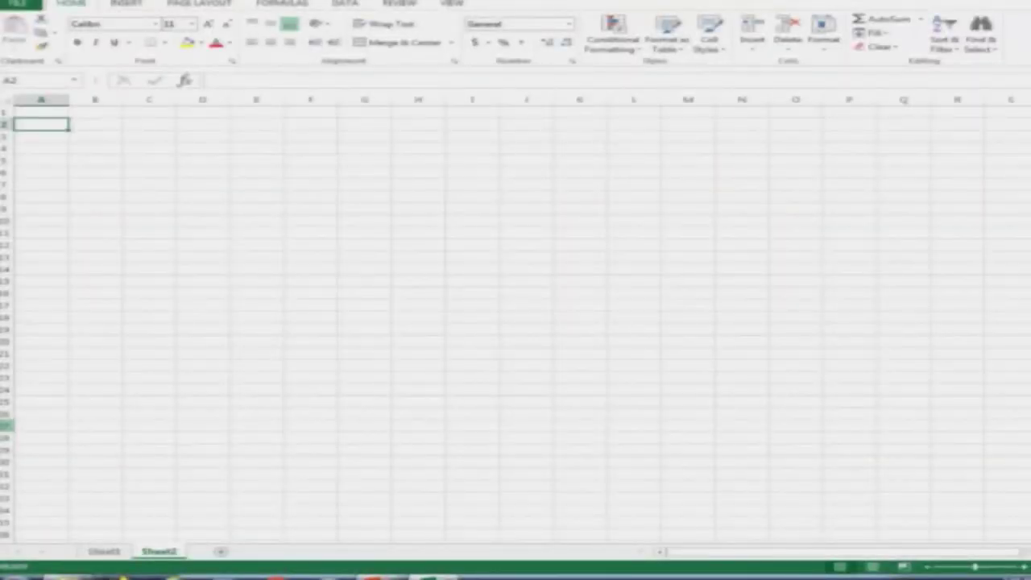
text(LP_X1)
key(Return)
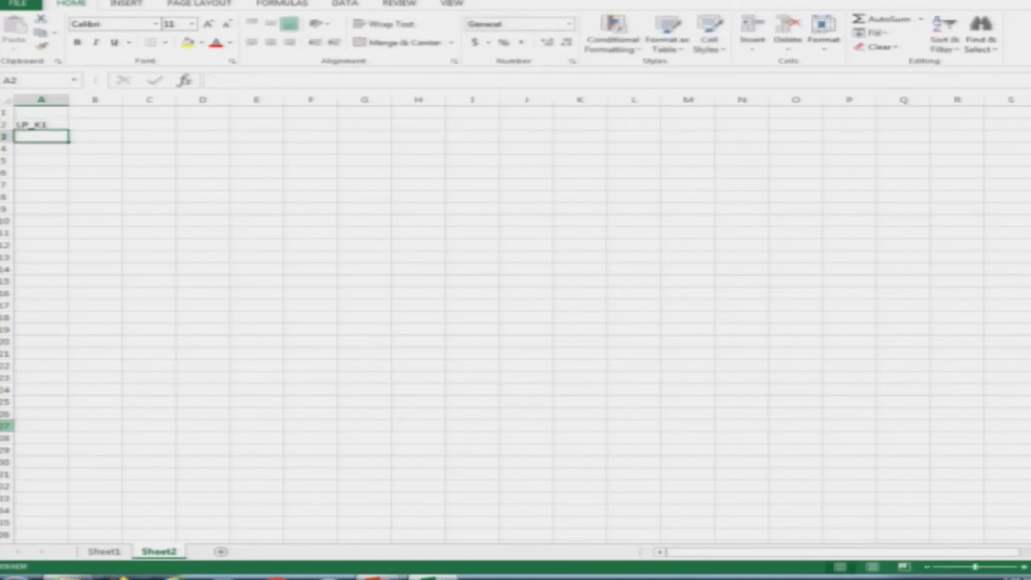
text(SP)
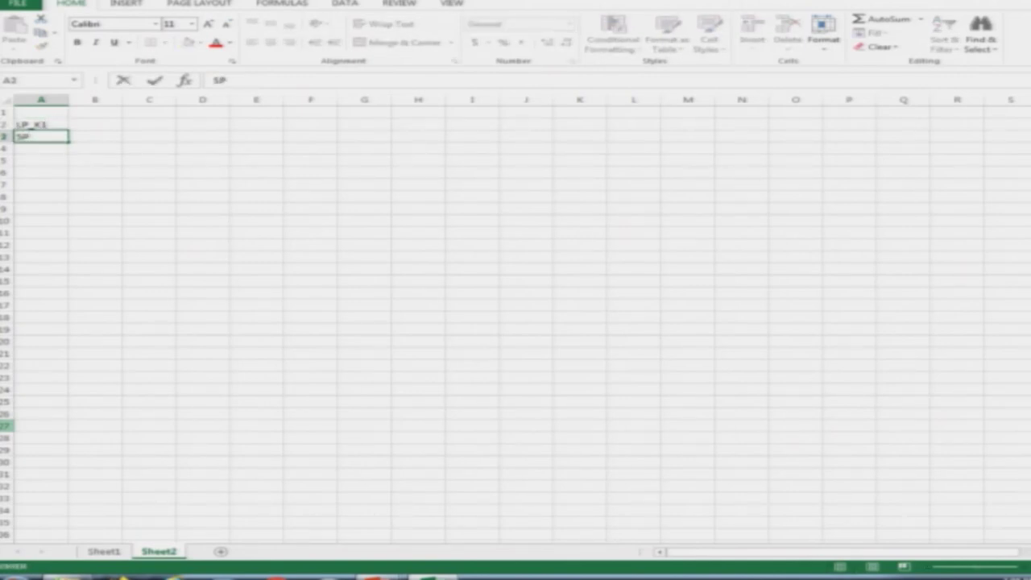
text(_X2)
key(Return)
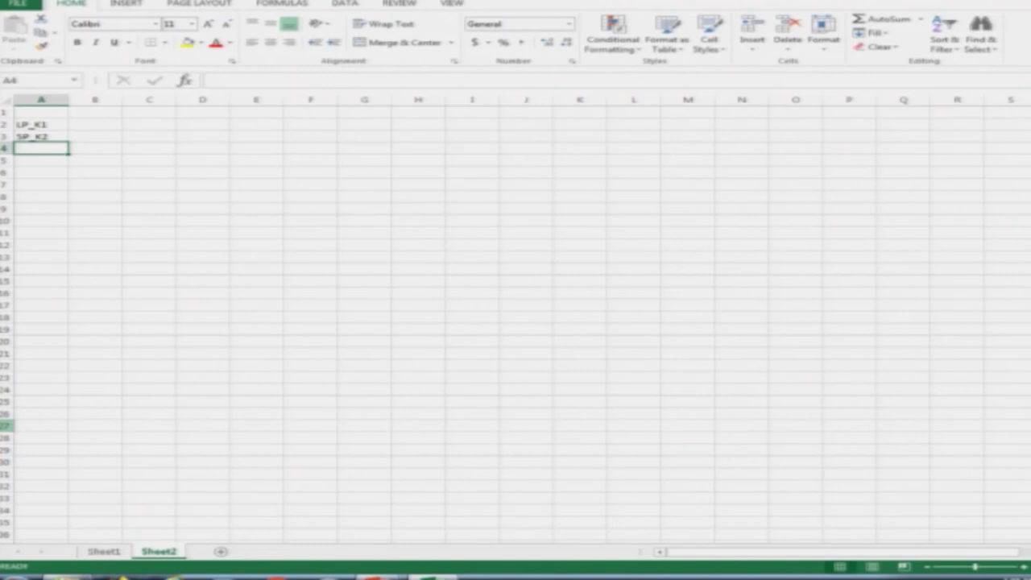
text(LP_X3)
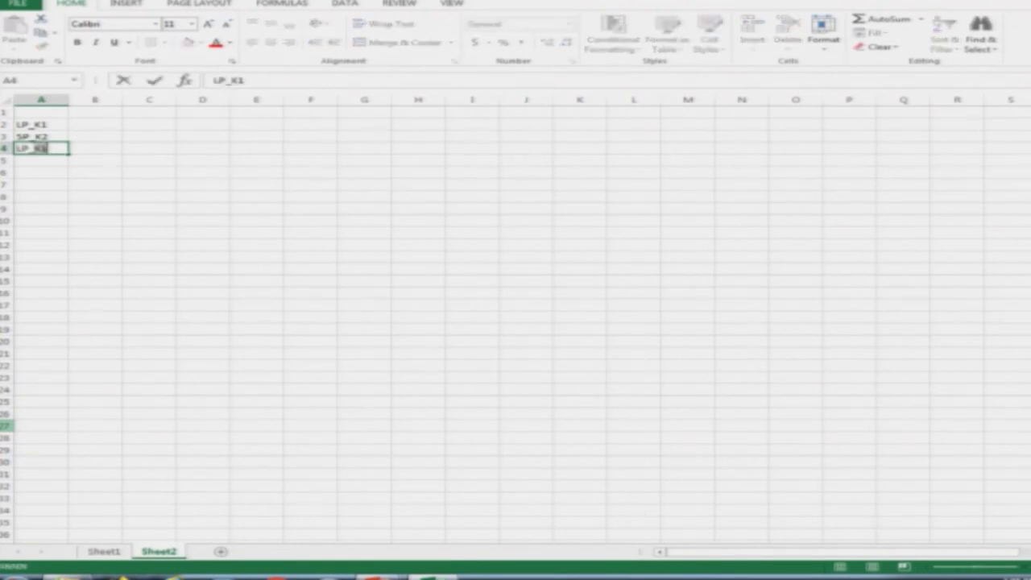
key(Return)
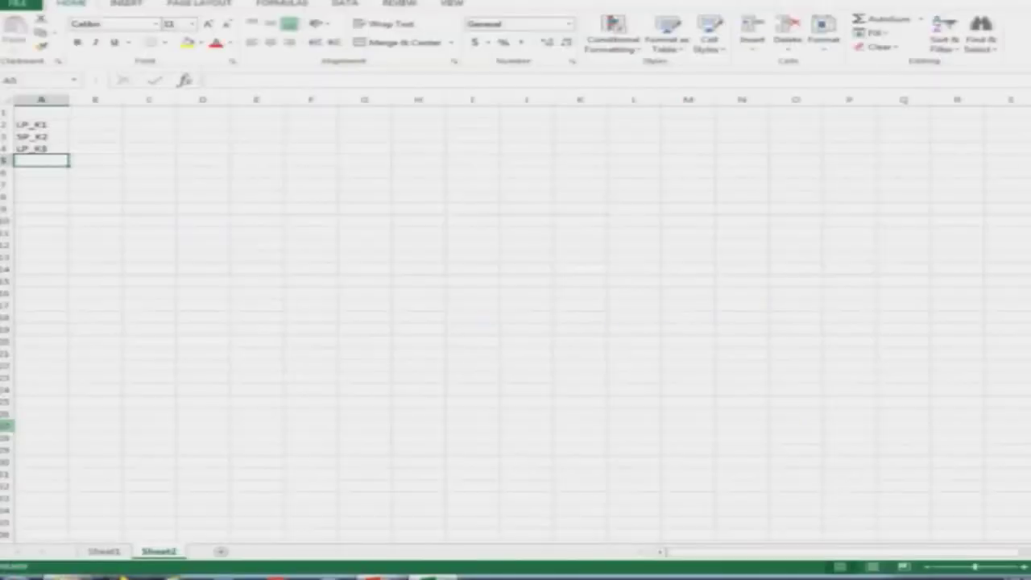
Switch to PowerPoint to check the Butterfly Spread Using Puts payoff table, and return to the Excel workbook.
key(alt+Tab)
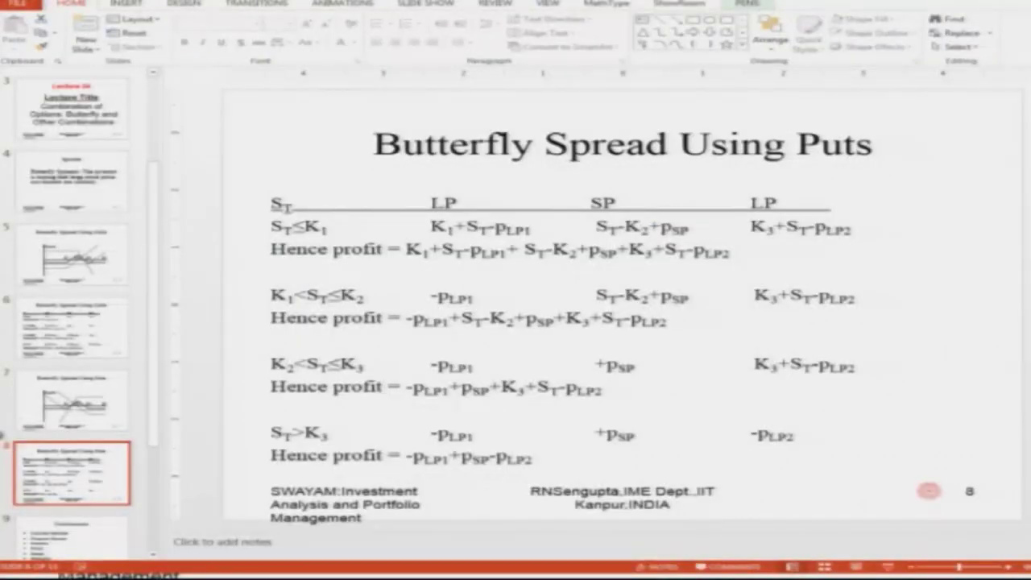
key(alt+Tab)
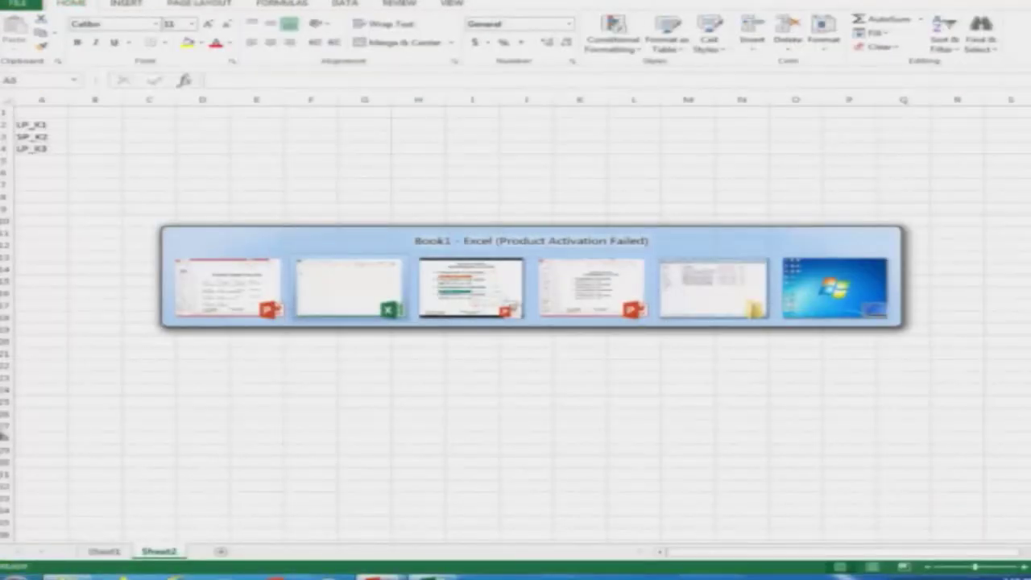
key(alt+Tab)
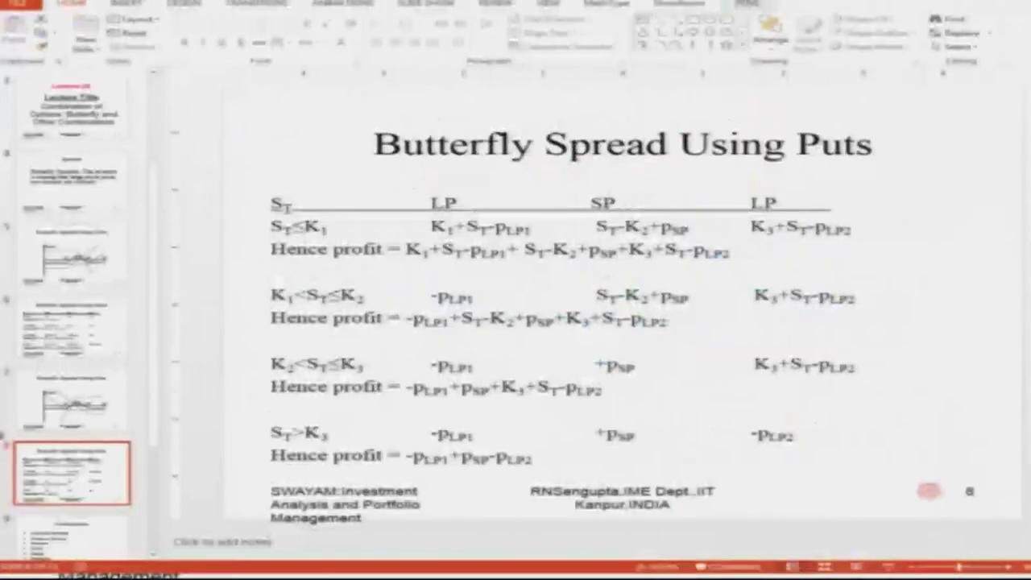
key(alt+Tab)
key(alt+Tab)
Enter the column headers K in cell B1 and p in cell C1 above the option rows.
key(Up)
key(Up)
key(Up)
key(Up)
key(Right)
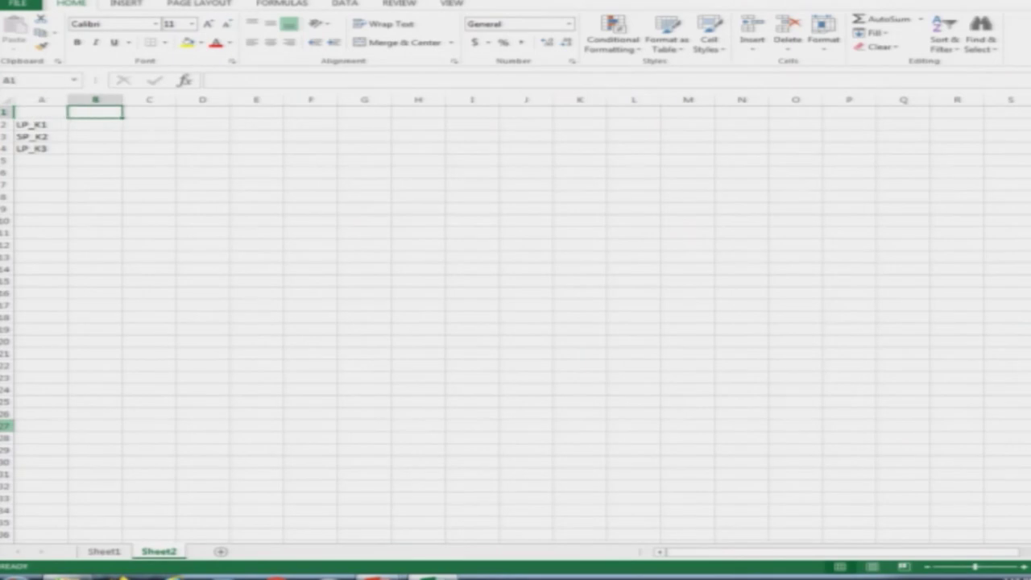
text(x)
key(Right)
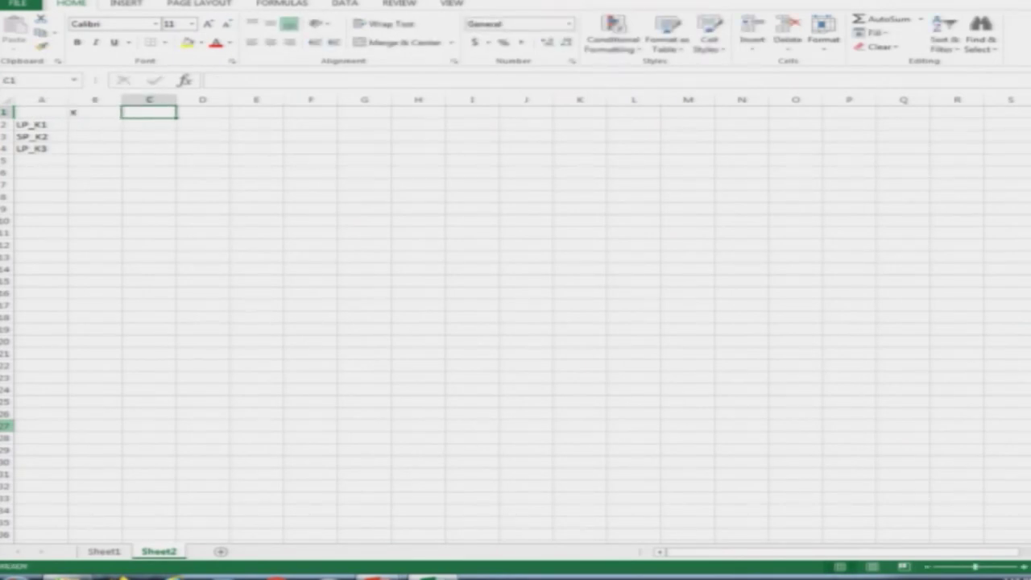
text(p)
key(Down)
Enter the header S_T in cell A6 and the starting stock price 0 in cell A7.
key(Down)
key(Down)
key(Down)
key(Down)
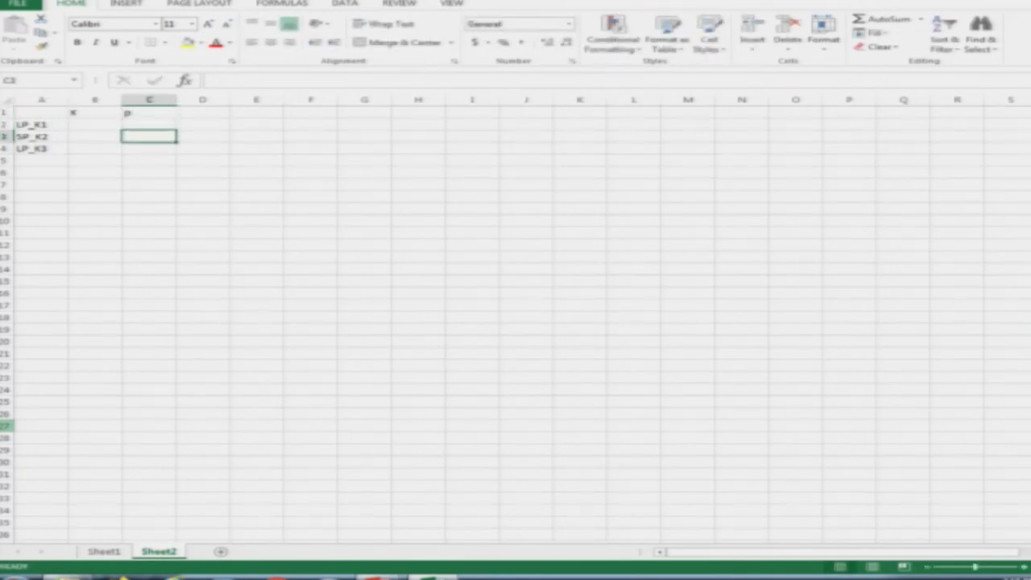
key(Left)
key(Left)
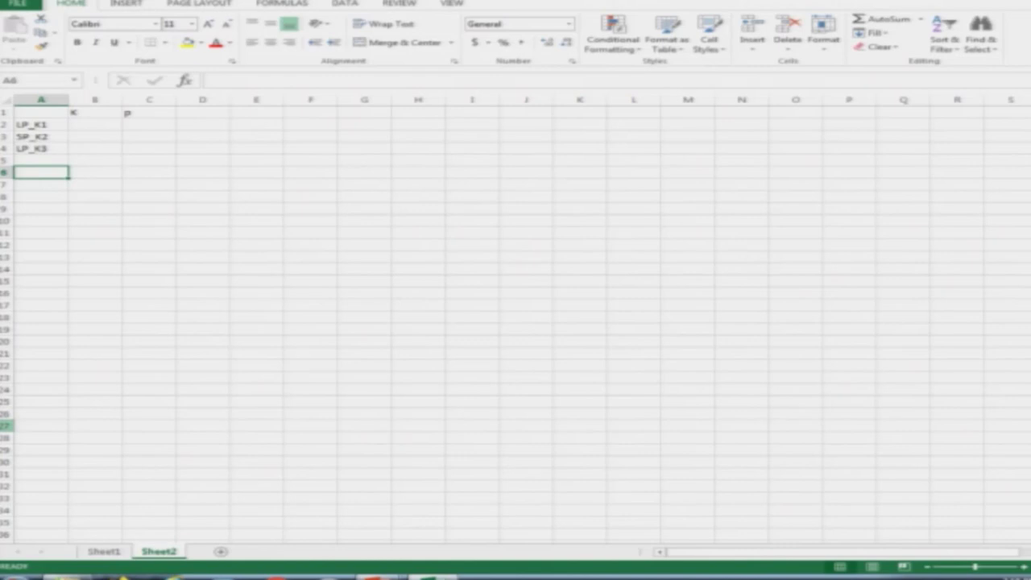
text(S_)
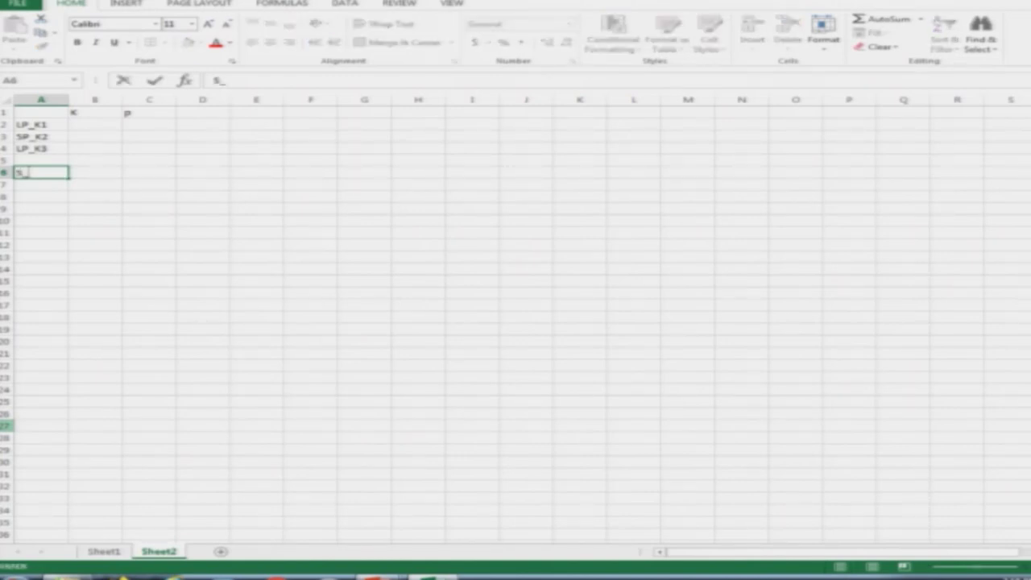
text(T)
key(Return)
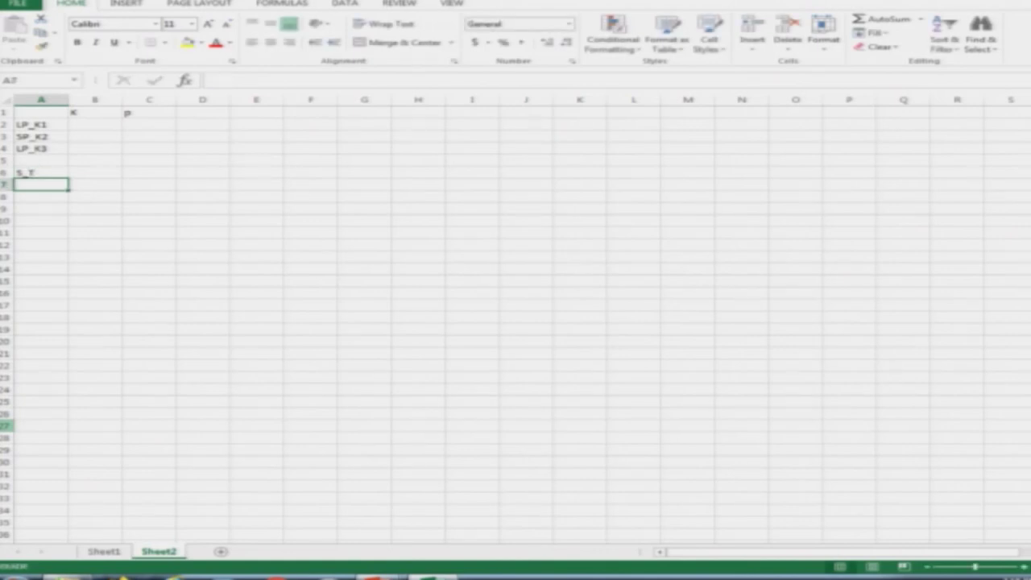
text(0)
key(Return)
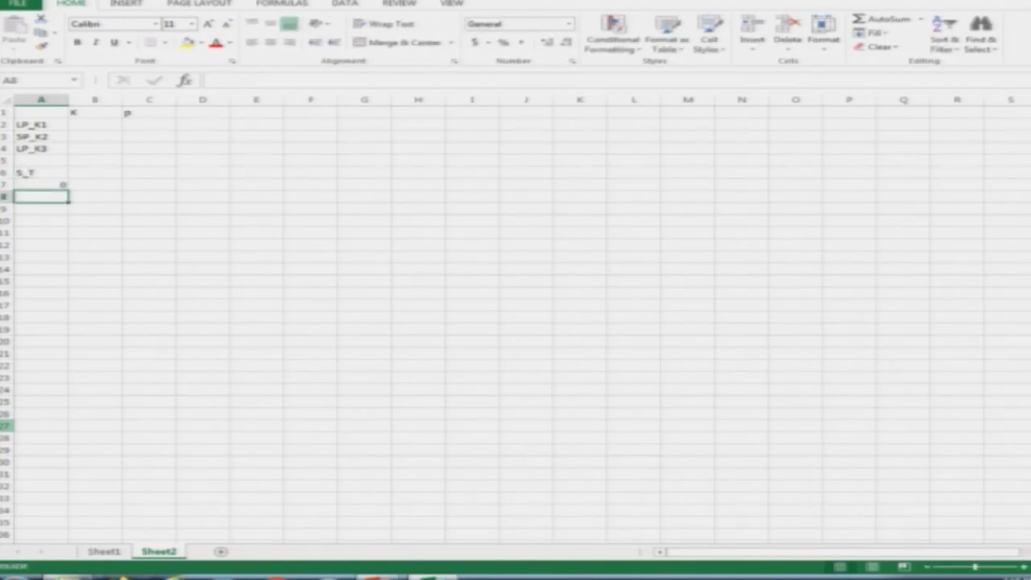
Enter the formula =A7+5 in cell A8 and copy it into cells A9 to A34 to build the S_T series.
text(=)
key(Up)
text(+)
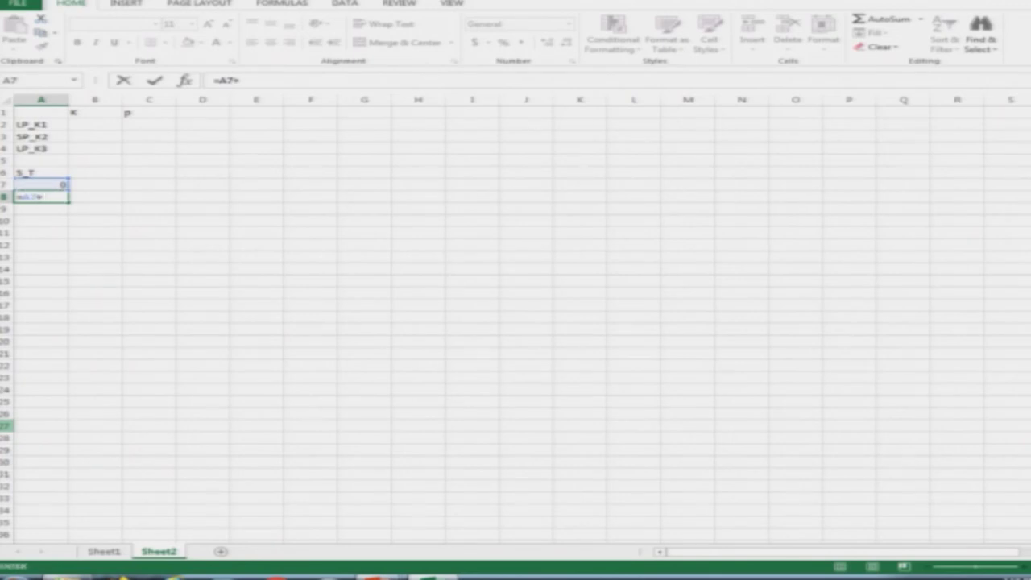
text(5)
key(Return)
click(41, 196)
key(ctrl+c)
drag(41, 208, 41, 509)
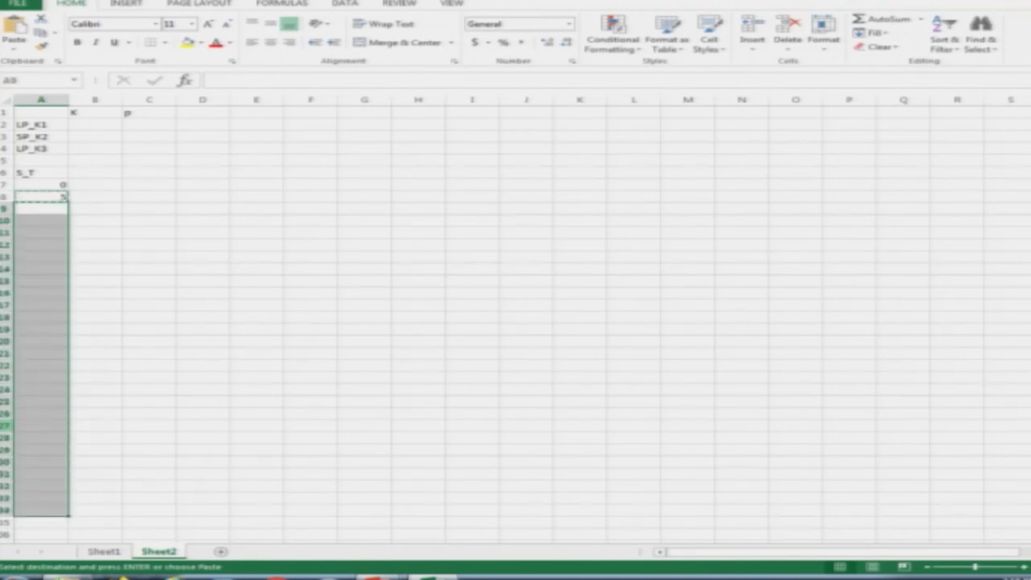
key(ctrl+v)
key(Escape)
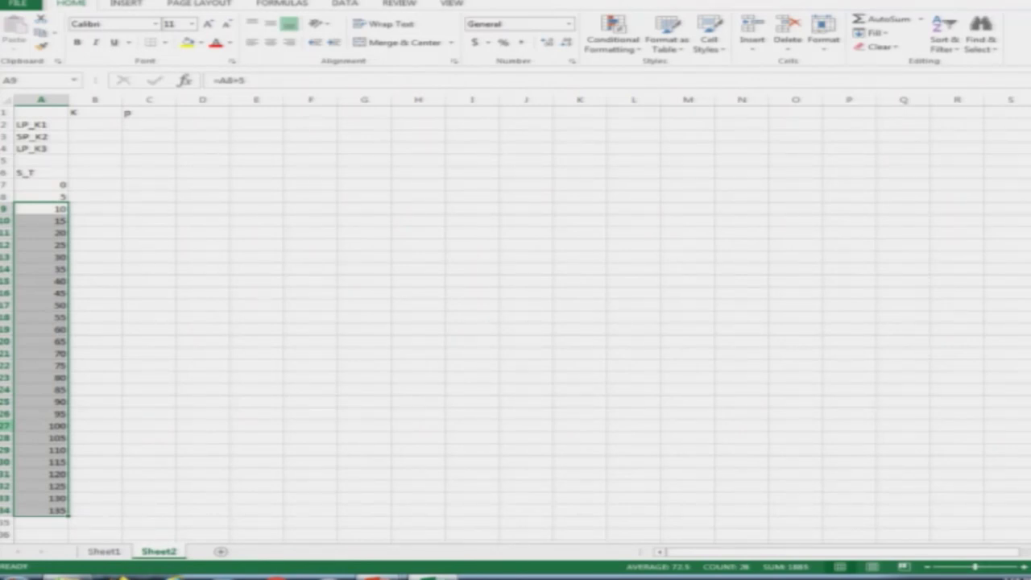
Extend the S_T series past 135 by copying its last formula into the rows directly below.
key(Down)
key(Down)
key(Down)
key(Down)
key(Down)
key(Down)
key(Down)
key(Down)
key(Down)
key(Down)
key(Down)
key(Down)
key(Down)
key(Down)
key(Down)
key(Down)
key(Down)
key(Down)
key(Down)
key(Down)
key(ctrl+c)
key(Down)
key(shift+Down)
key(shift+Down)
key(ctrl+v)
key(Escape)
Enter the strike prices 45, 60 and 75 in cells B2 to B4 for LP_K1, SP_K2 and LP_K3.
key(Up)
key(Up)
key(Up)
key(Up)
key(Up)
key(Up)
key(Up)
key(Up)
key(Up)
key(Up)
key(Up)
key(Up)
key(Up)
key(Up)
key(Up)
key(Up)
key(Up)
key(Up)
key(Up)
key(Up)
key(Up)
key(Up)
key(Up)
key(Up)
key(Up)
key(Up)
key(Up)
key(Up)
key(Up)
key(Up)
key(Up)
key(Up)
key(Up)
key(Up)
key(Down)
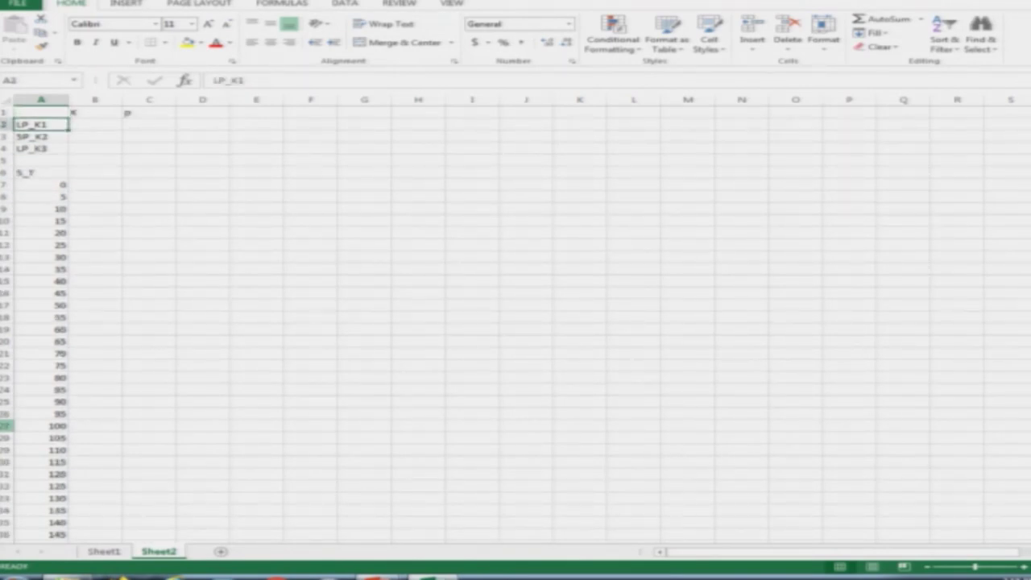
key(Right)
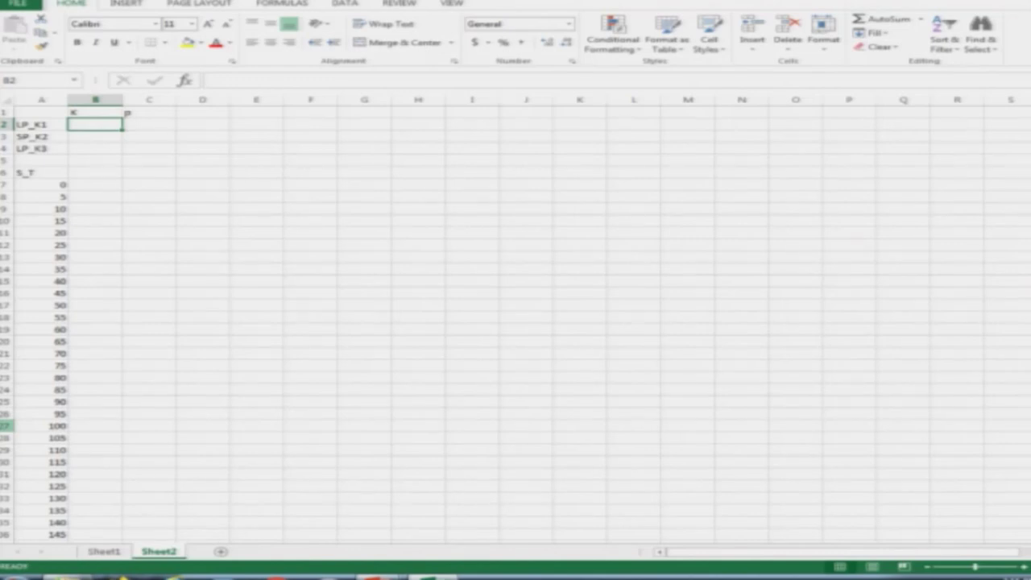
text(45)
key(Return)
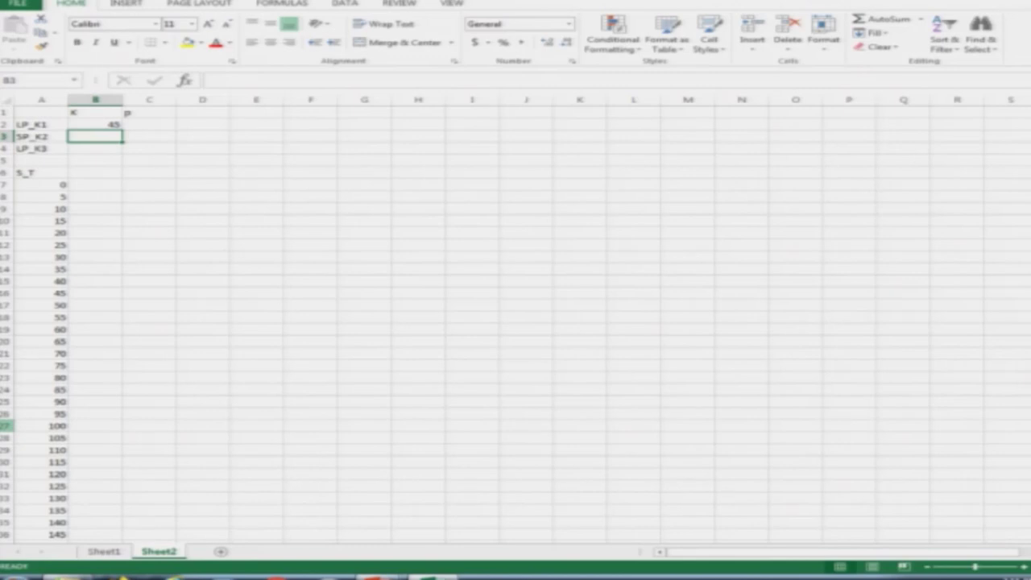
text(80)
key(Return)
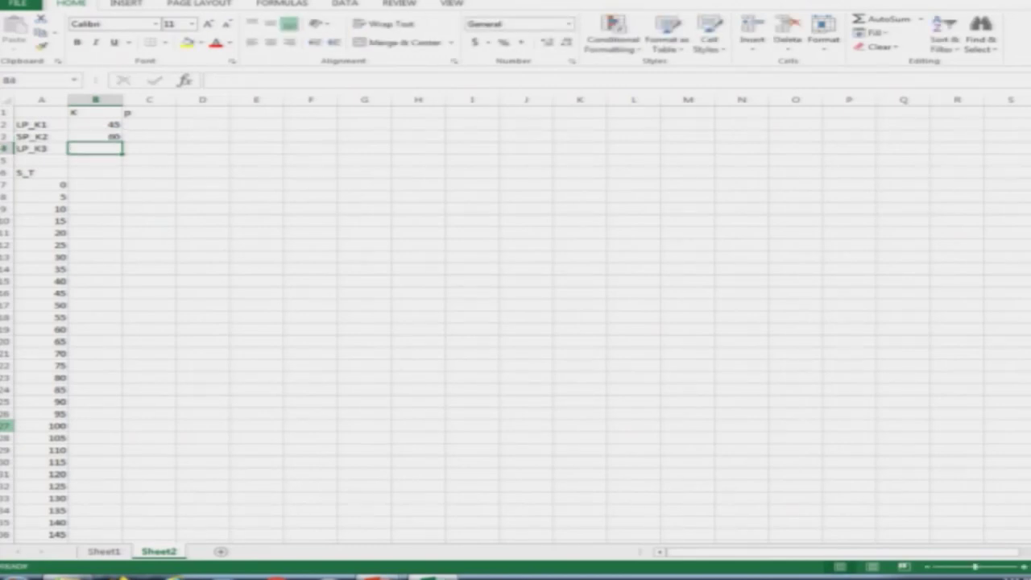
text(75)
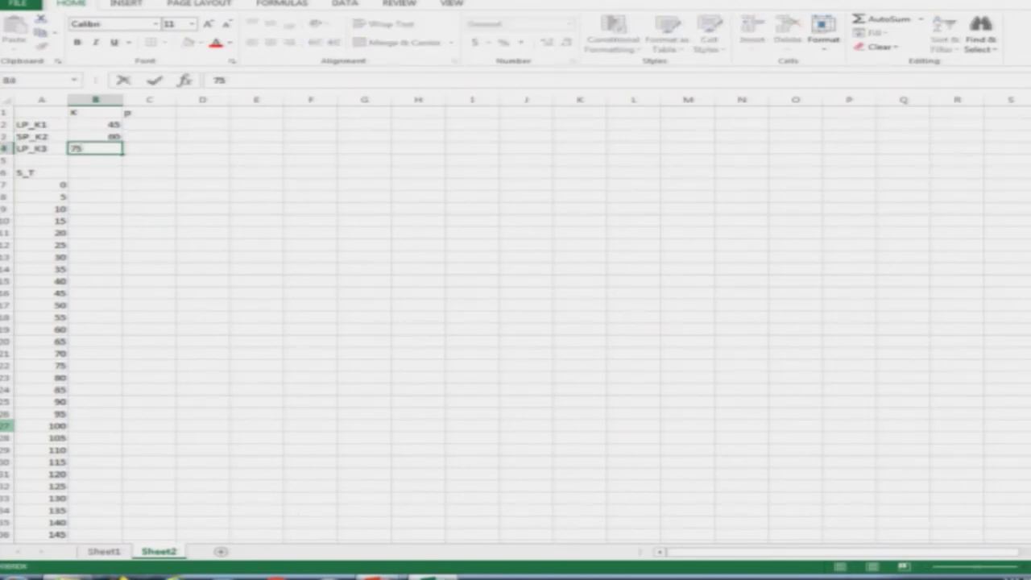
click(149, 139)
Enter the put premiums -5, +15 and -25 in cells C2 to C4.
click(149, 124)
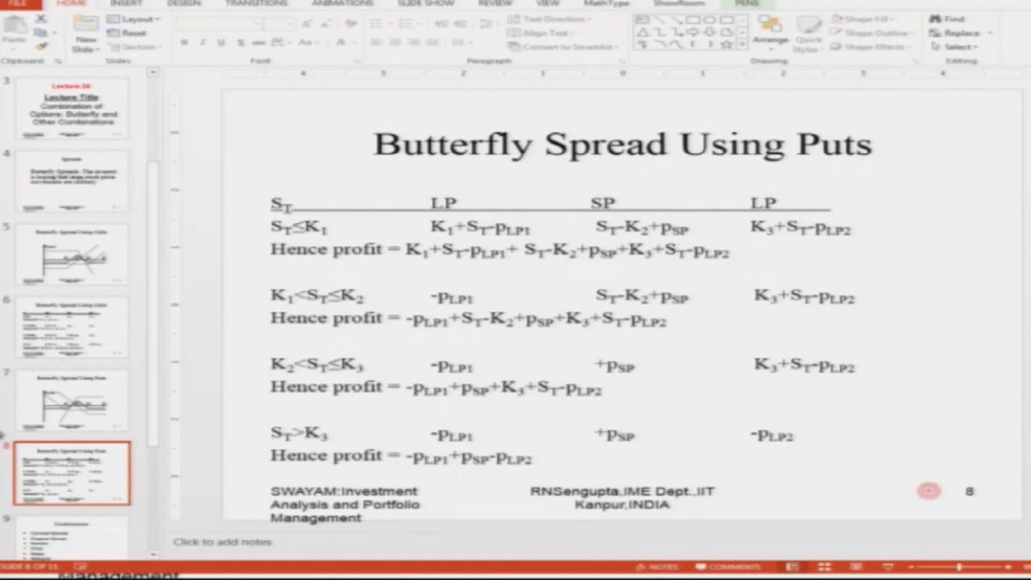
key(Up)
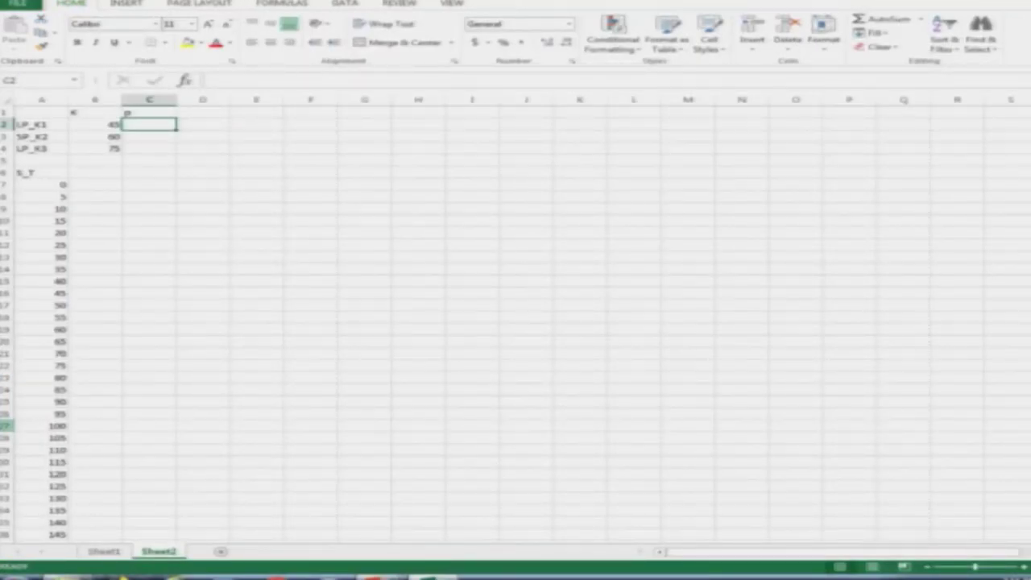
text(=)
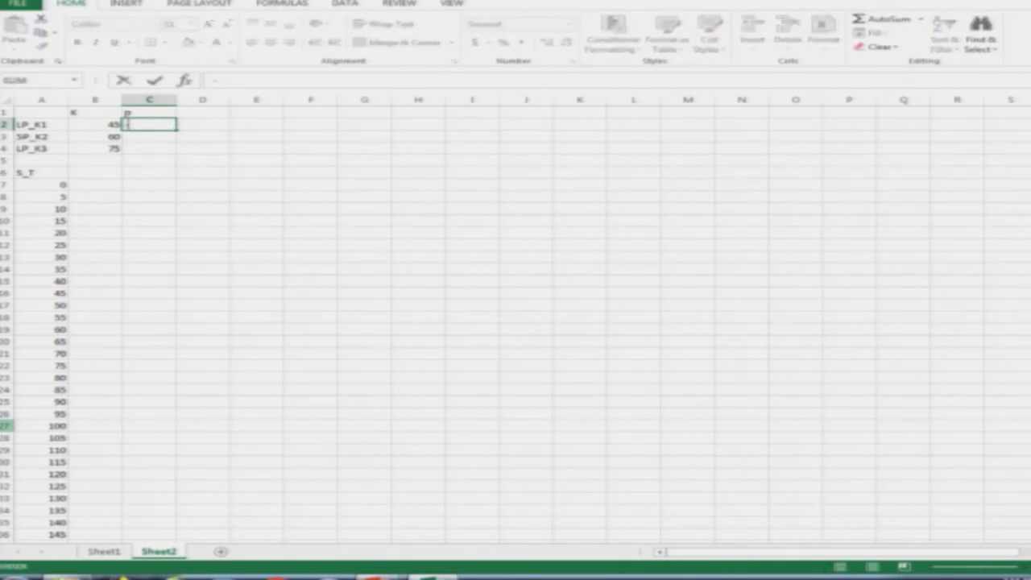
text(1*)
key(BackSpace)
key(BackSpace)
key(BackSpace)
text(=5)
key(Return)
key(F2)
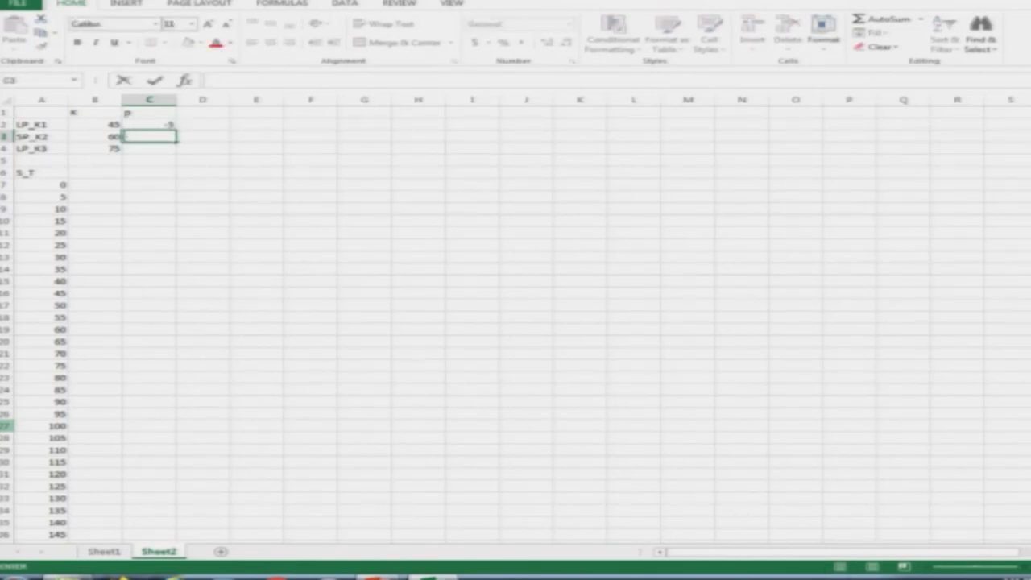
text(=15)
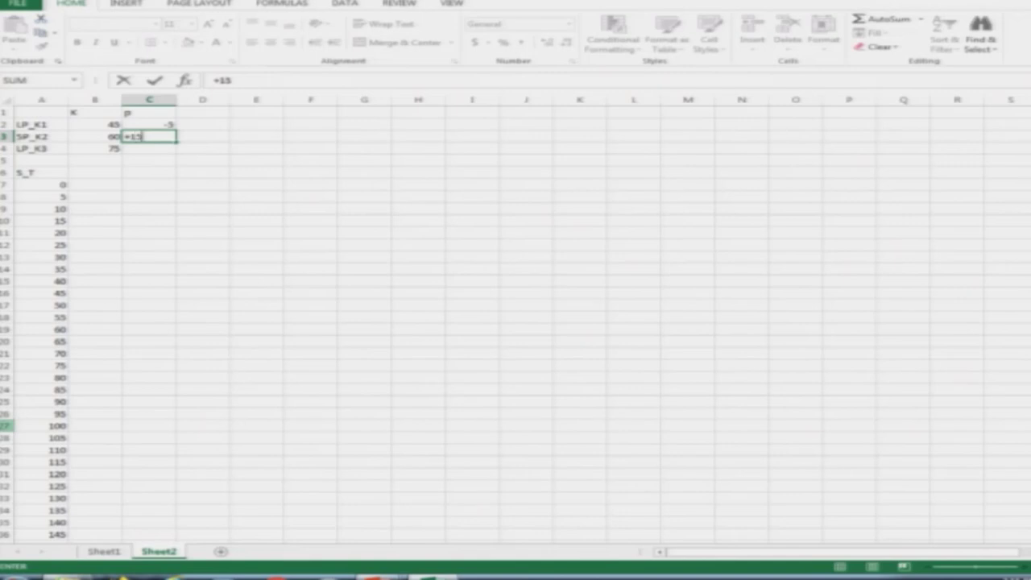
key(Return)
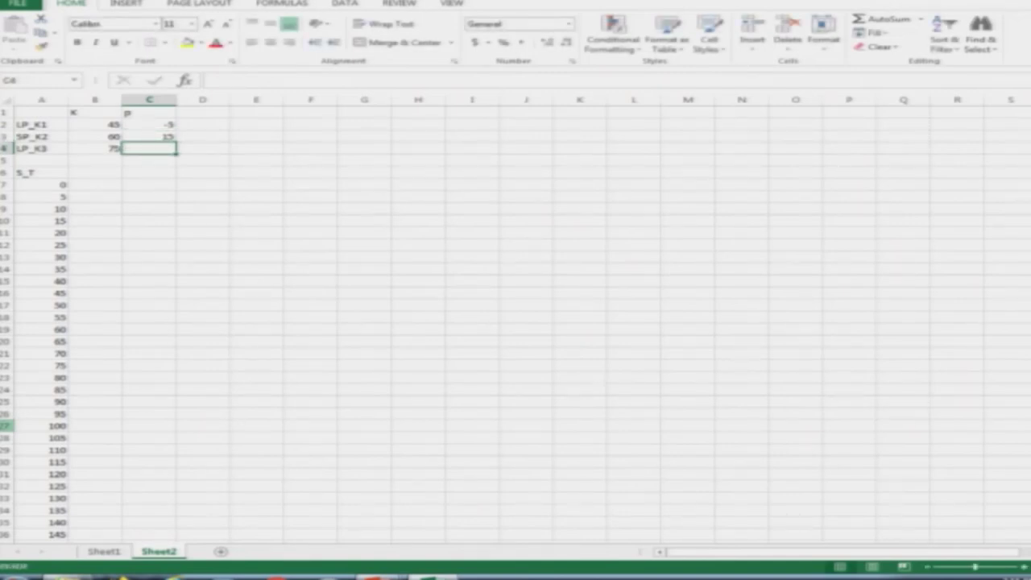
text(=)
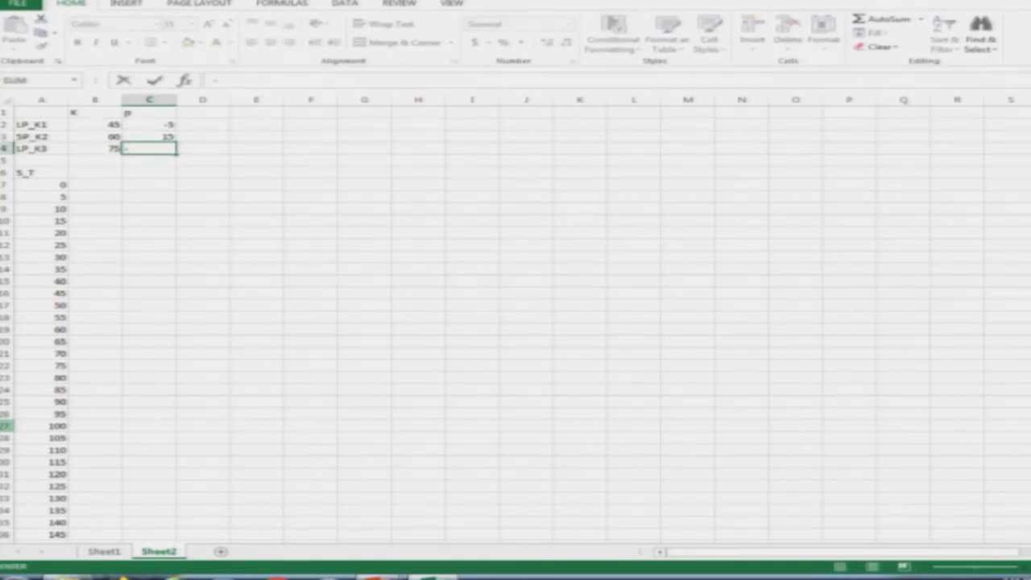
text(25)
key(Tab)
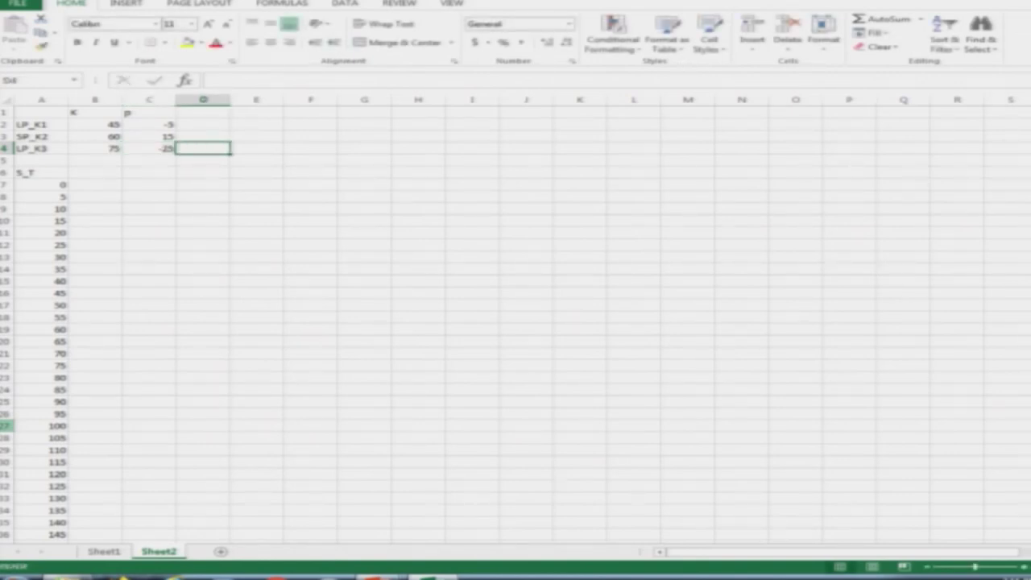
Label the premiums p_LP_K1, p_SP_K2 and p_LP_K3 in cells D2 to D4.
click(203, 124)
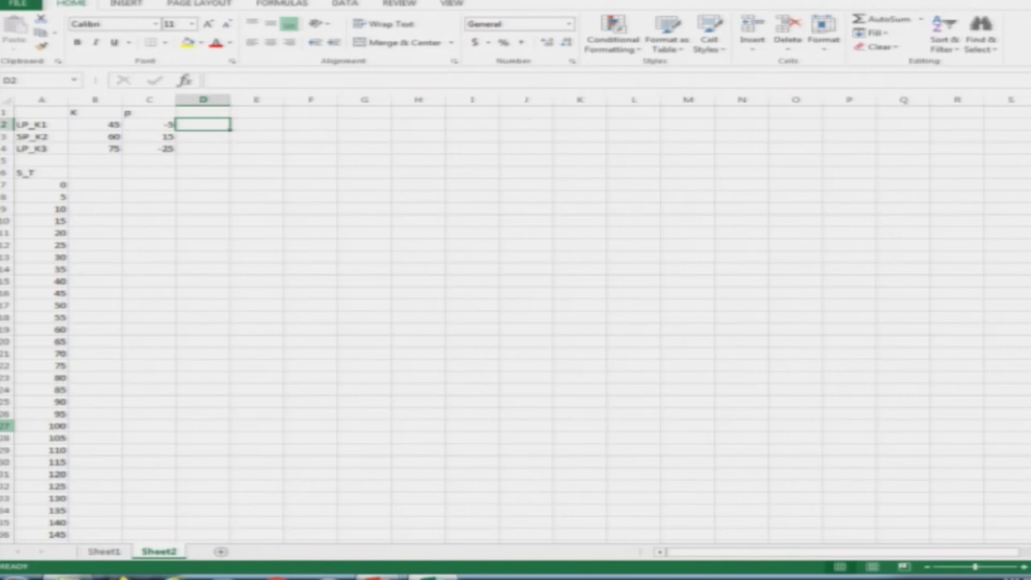
text(p_)
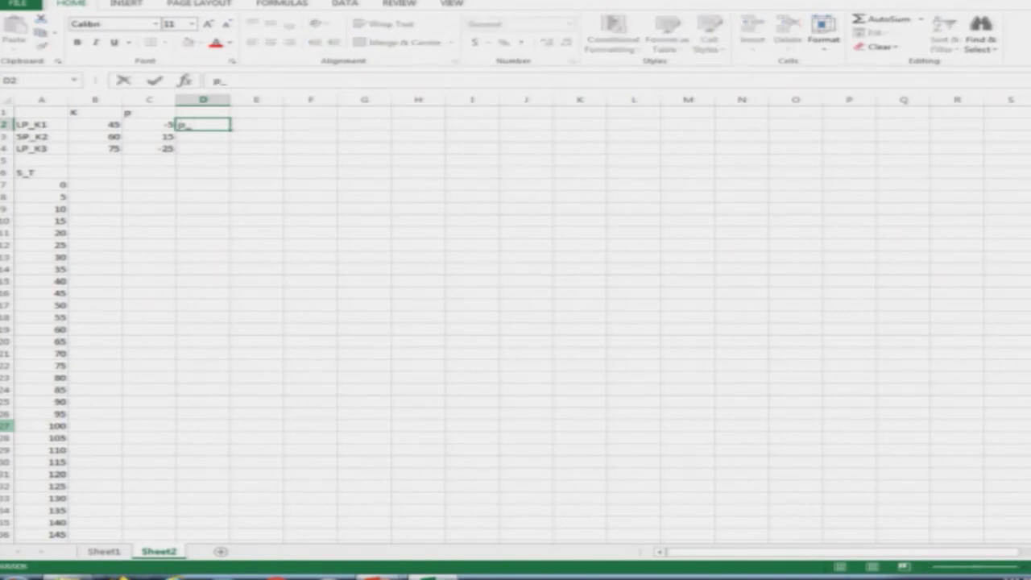
text(LP_K1)
key(Return)
text(p)
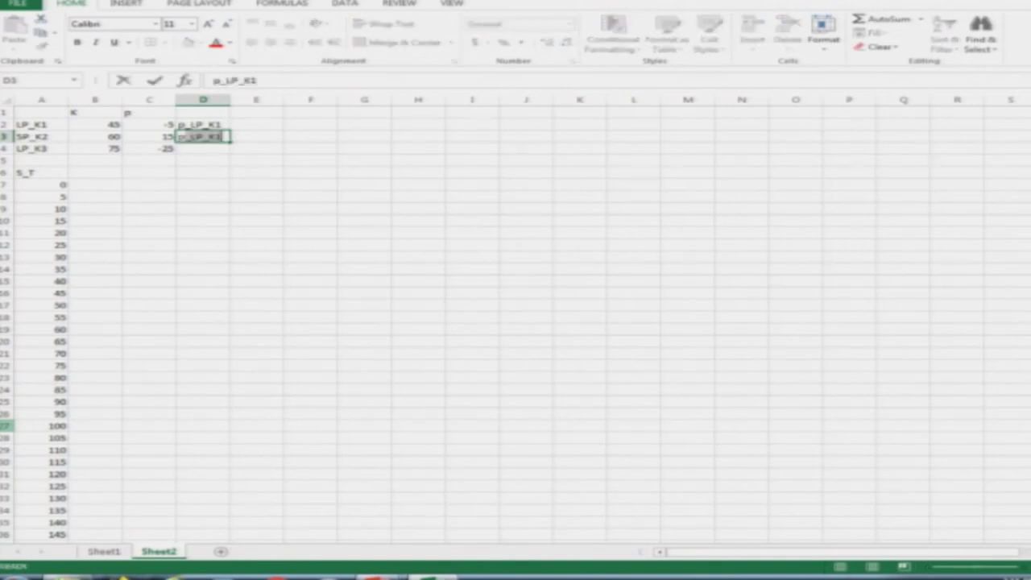
text(_SP_K2)
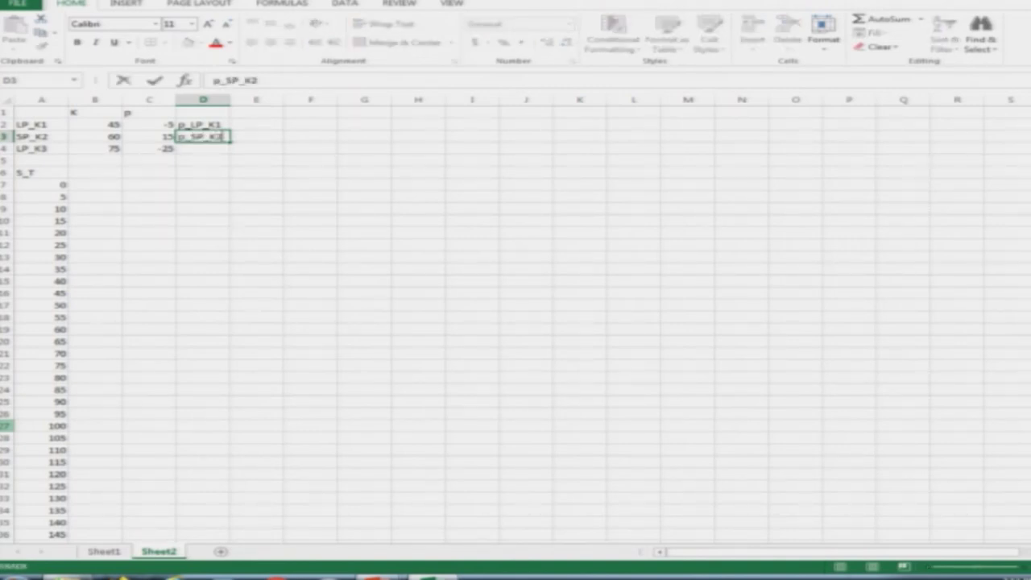
key(Return)
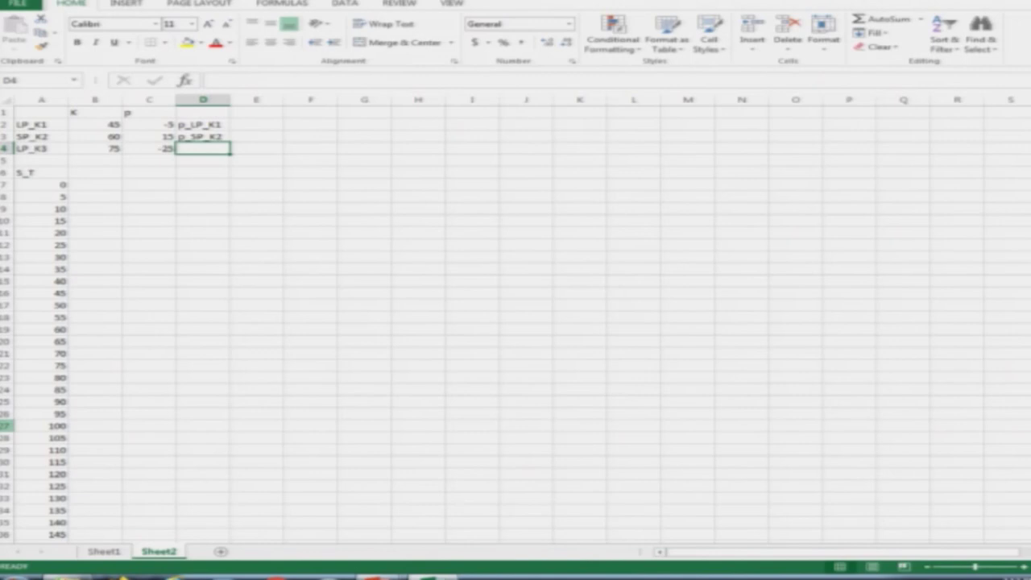
text(p_)
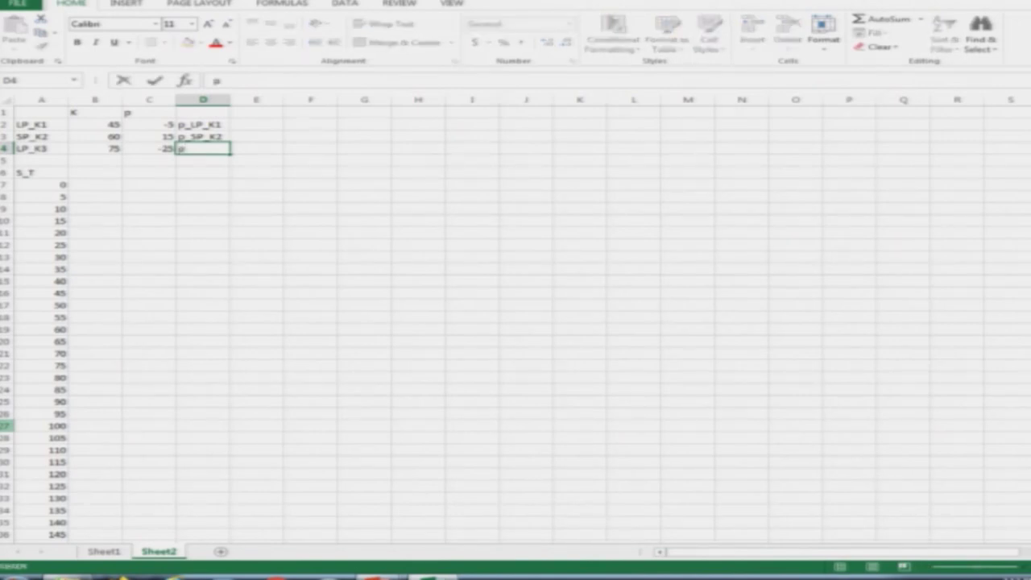
text(LP_)
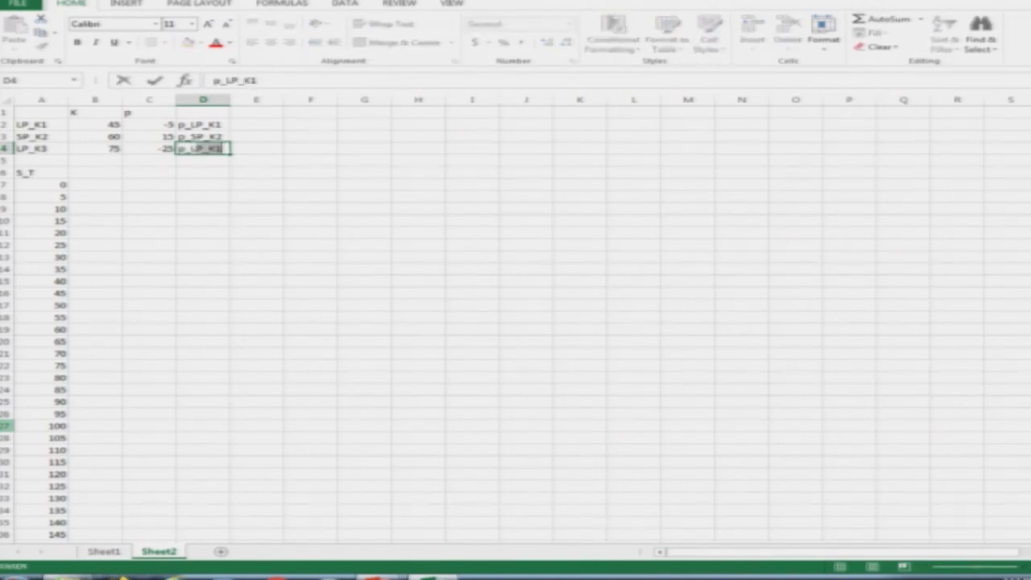
text(K3)
key(Return)
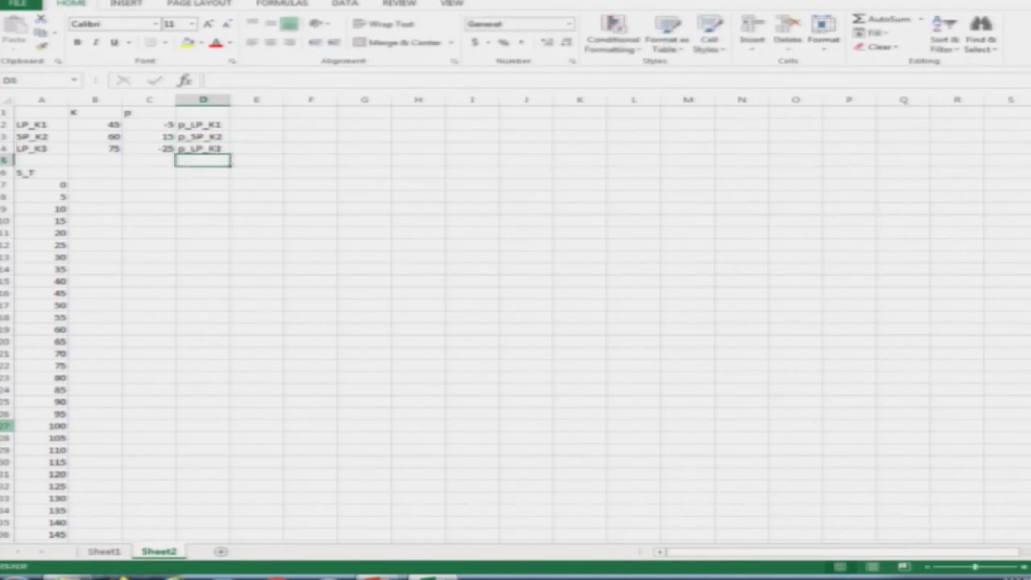
Copy the option labels in cells A2 to A4 into column B, starting at cell B6 beside S_T.
key(Down)
key(Left)
key(Left)
key(Up)
key(Up)
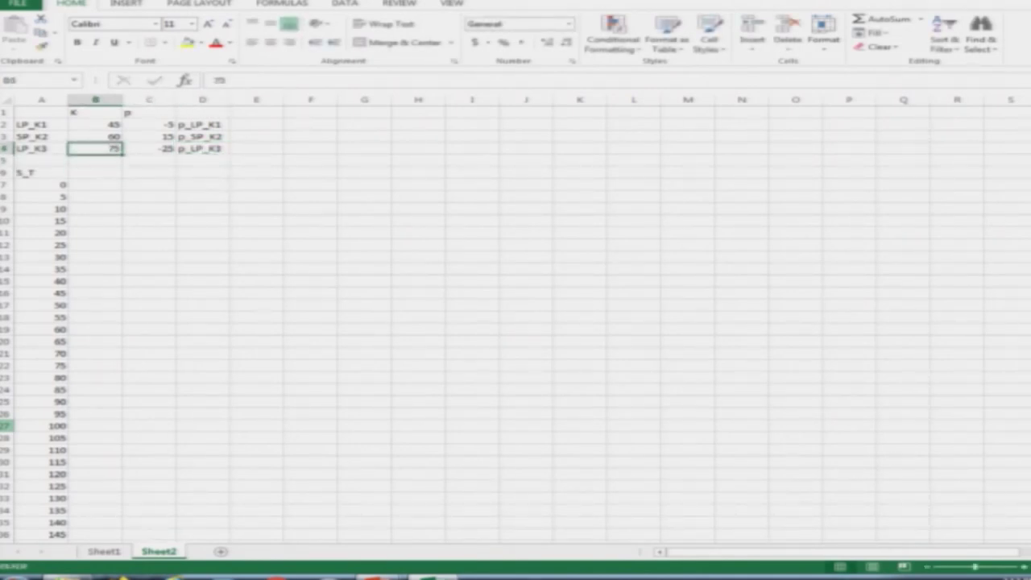
key(Up)
key(Up)
key(Up)
key(Left)
key(Down)
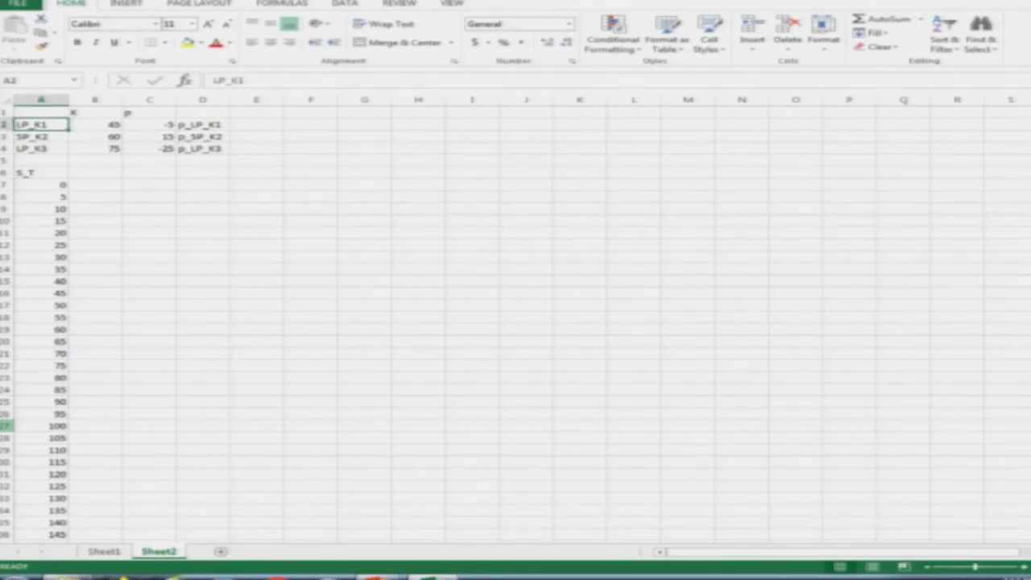
key(shift+Down)
key(shift+Down)
key(ctrl+c)
key(Down)
key(Down)
key(Down)
key(Down)
key(Right)
key(ctrl+v)
Rearrange the pasted labels into a header row, moving SP_K2 to cell C6 and LP_K3 to cell D6.
key(shift+Down)
key(ctrl+x)
key(Right)
key(Up)
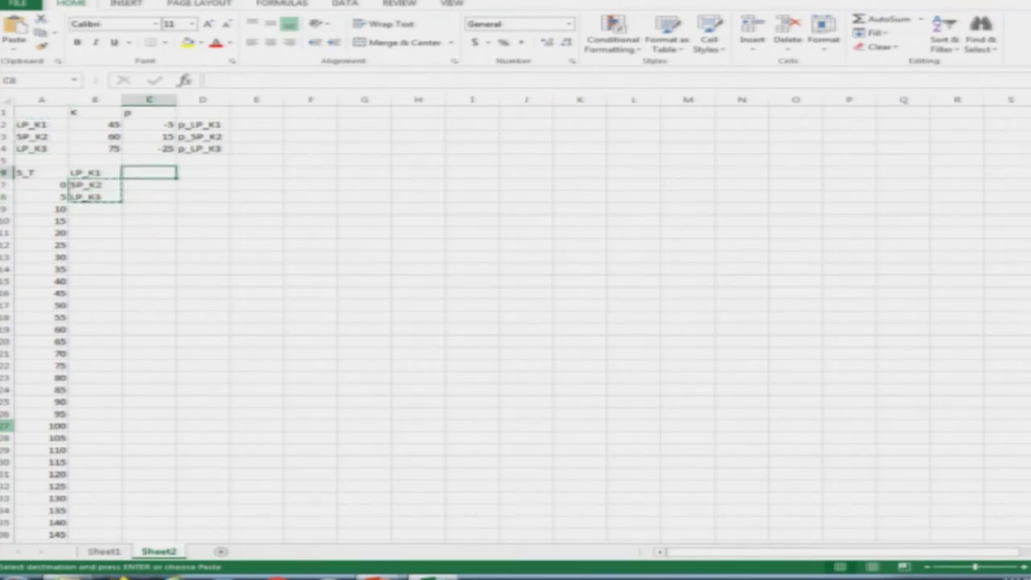
key(ctrl+v)
key(Down)
key(ctrl+c)
key(Right)
key(Up)
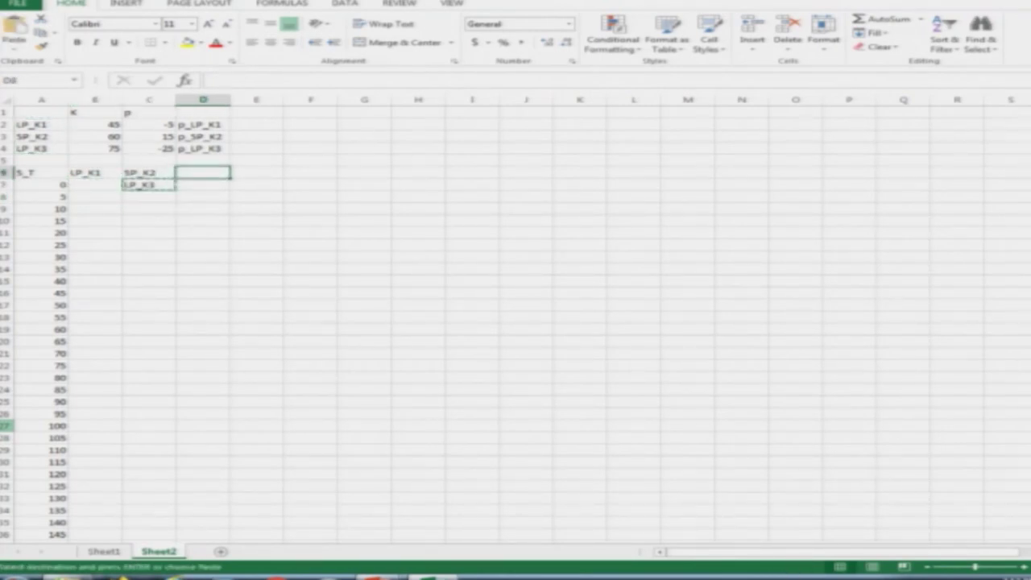
key(ctrl+v)
Enter the header Combines(LP_K1+SP_K2+LP_k3) in cell E6 and wrap its text.
key(Right)
text(Combines)
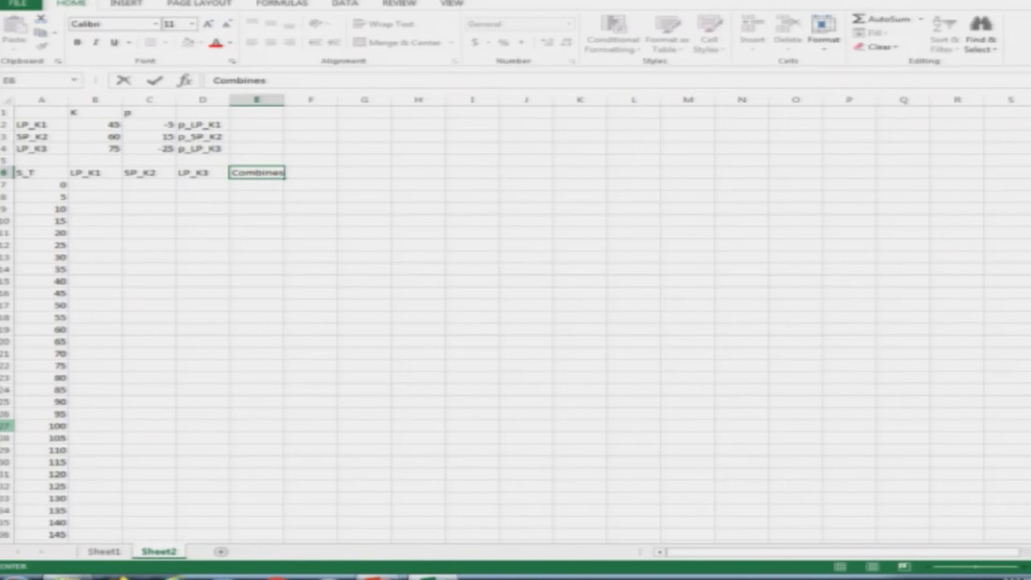
text((LP_k1+)
key(BackSpace)
key(BackSpace)
key(BackSpace)
text(K1+SP_K2+LP_k3))
key(ctrl+Return)
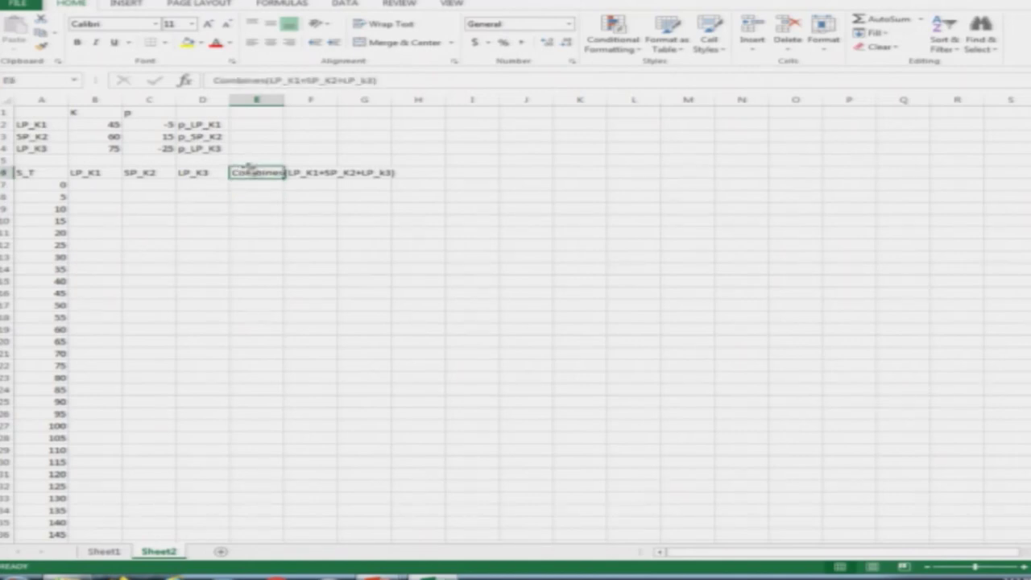
click(385, 26)
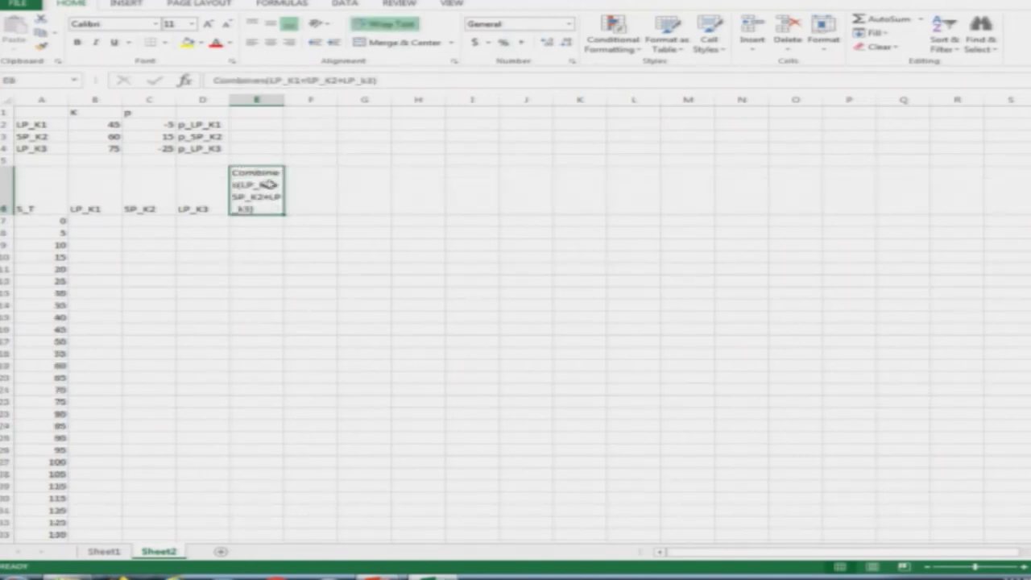
Move the wrapped Combines header from cell E6 to cell F6.
click(305, 198)
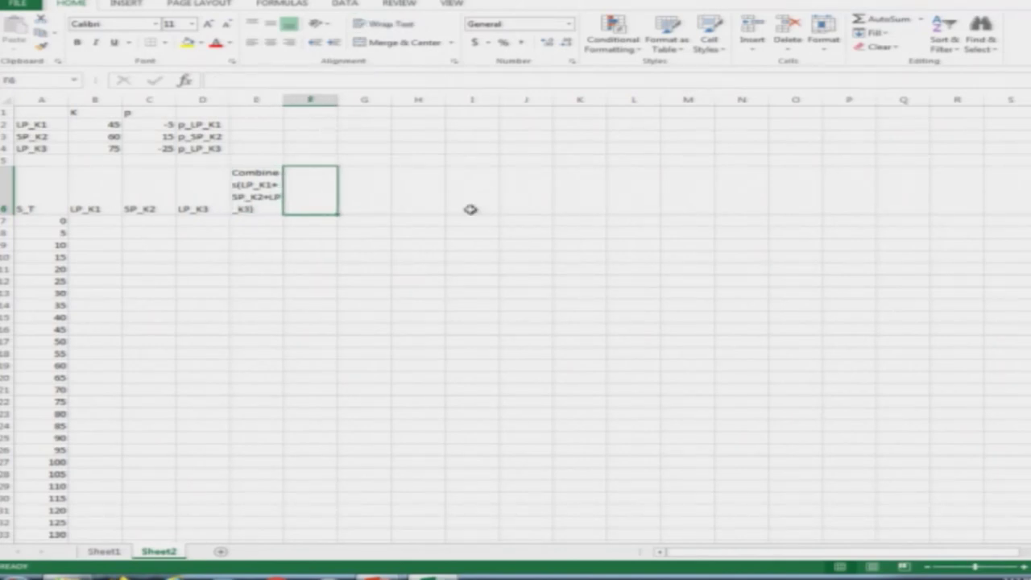
key(Left)
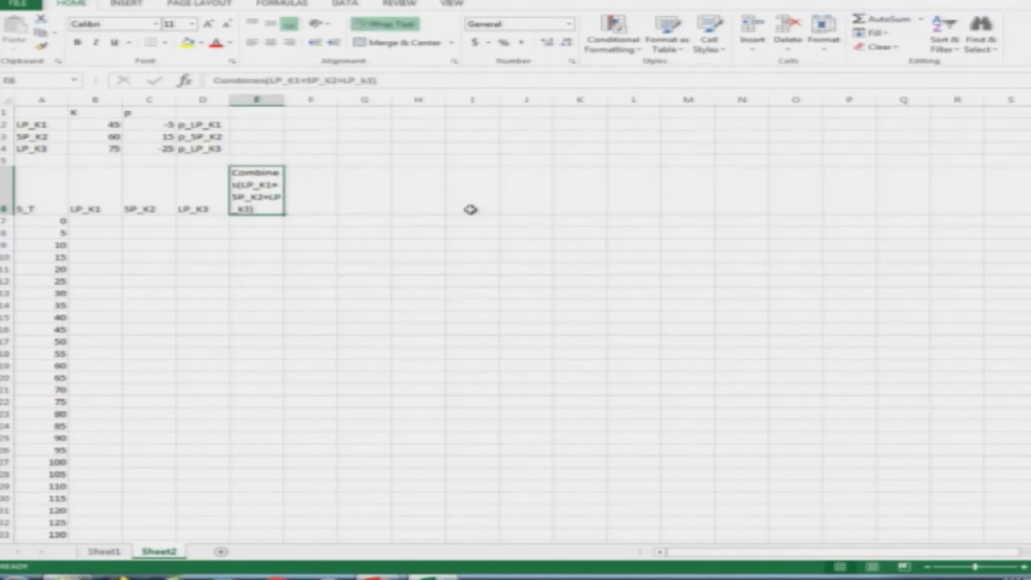
key(ctrl+x)
key(Right)
key(ctrl+v)
key(Left)
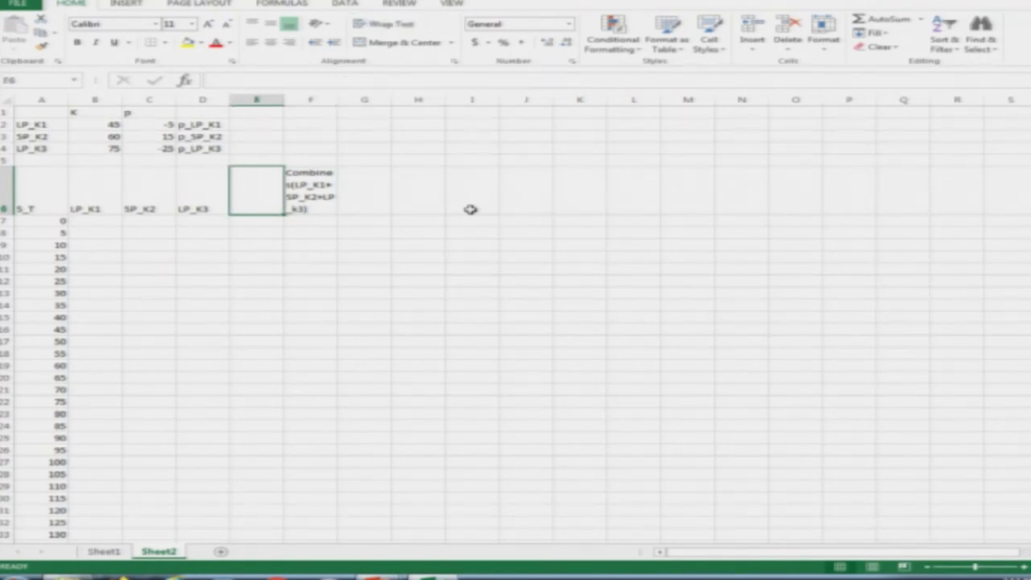
key(Right)
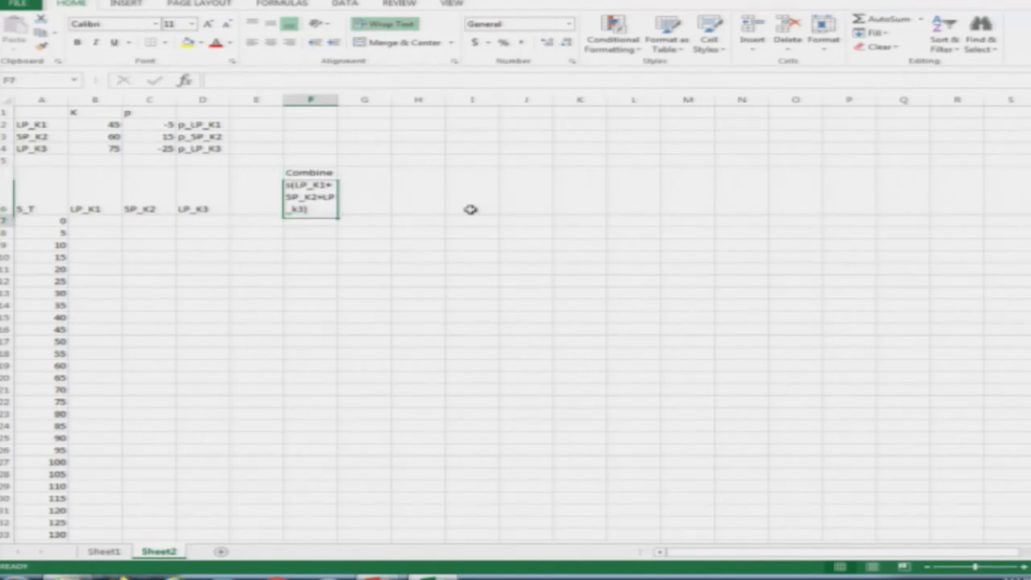
Select cell B7 under LP_K1, and switch to the Payoffs in Options slide in PowerPoint.
key(Down)
key(Left)
key(Left)
key(Left)
key(Left)
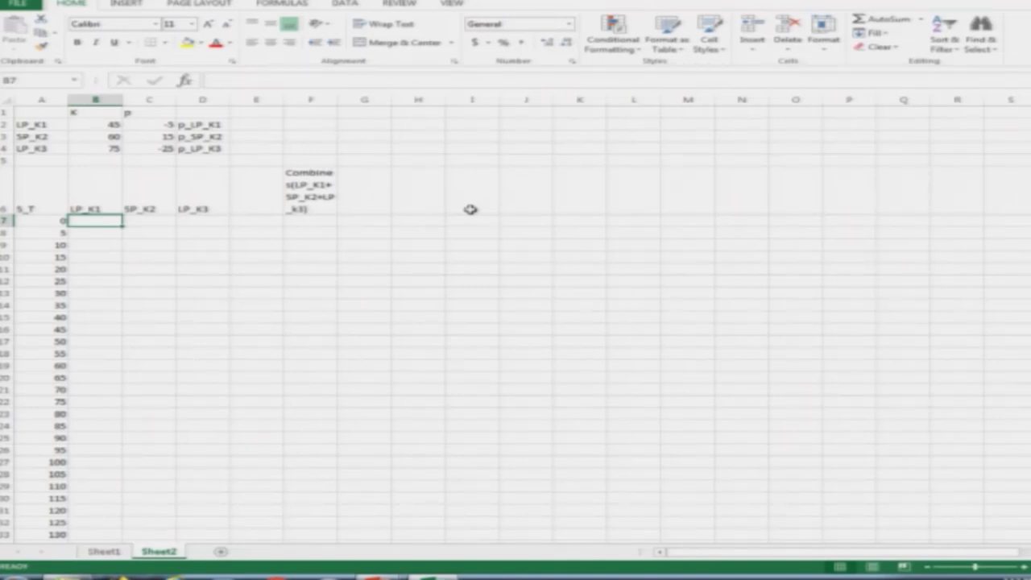
key(alt)
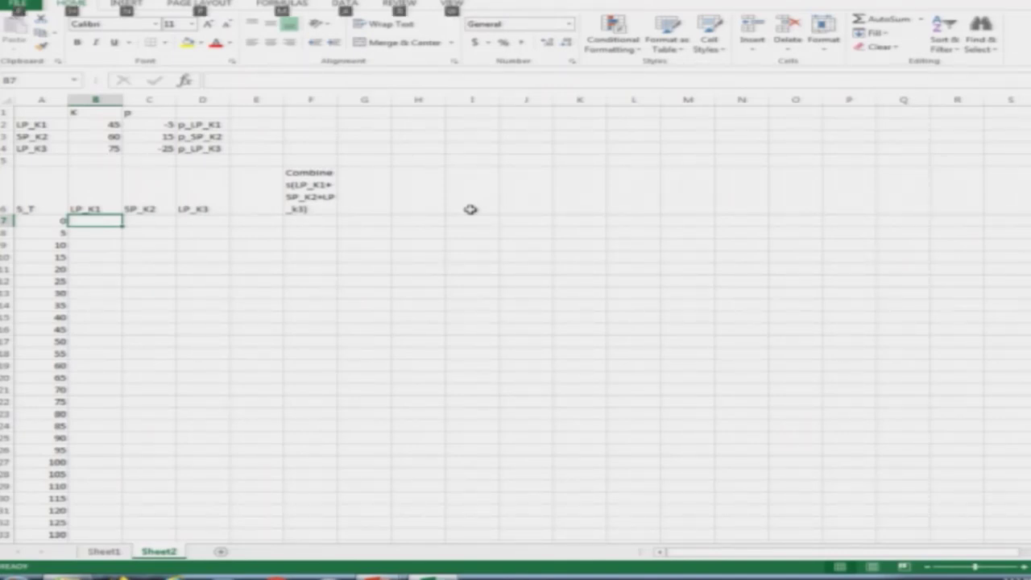
key(alt+Tab)
key(alt+Tab)
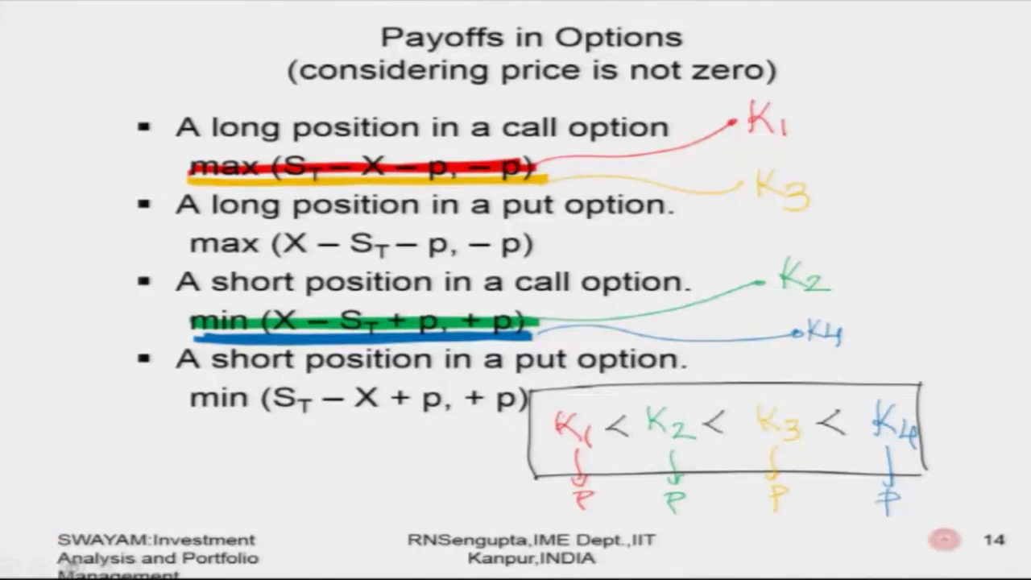
Erase all ink from the slide and mark the long put payoff formula, max (X – S_T – p, – p), in red.
click(71, 566)
click(46, 504)
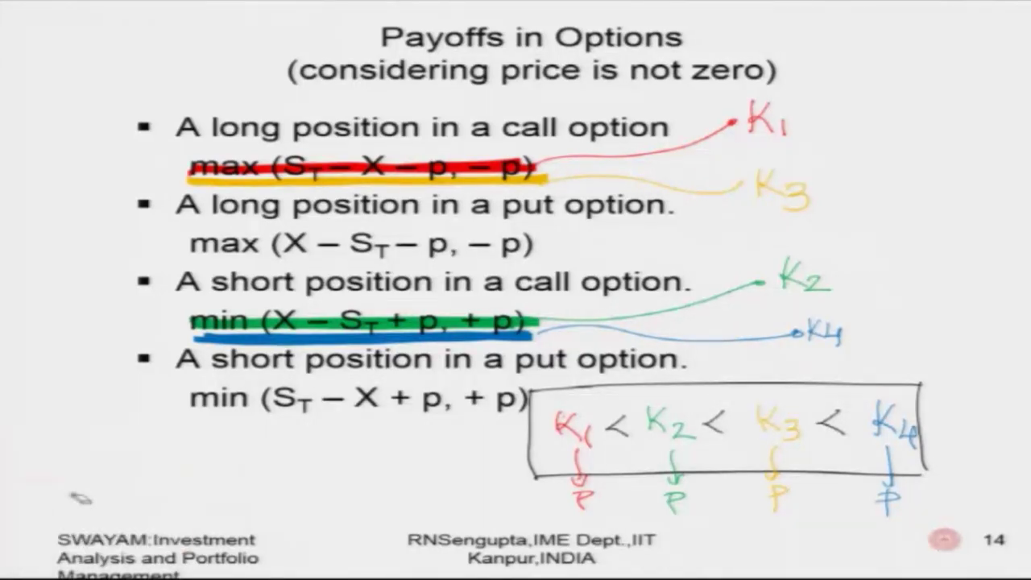
click(533, 436)
key(e)
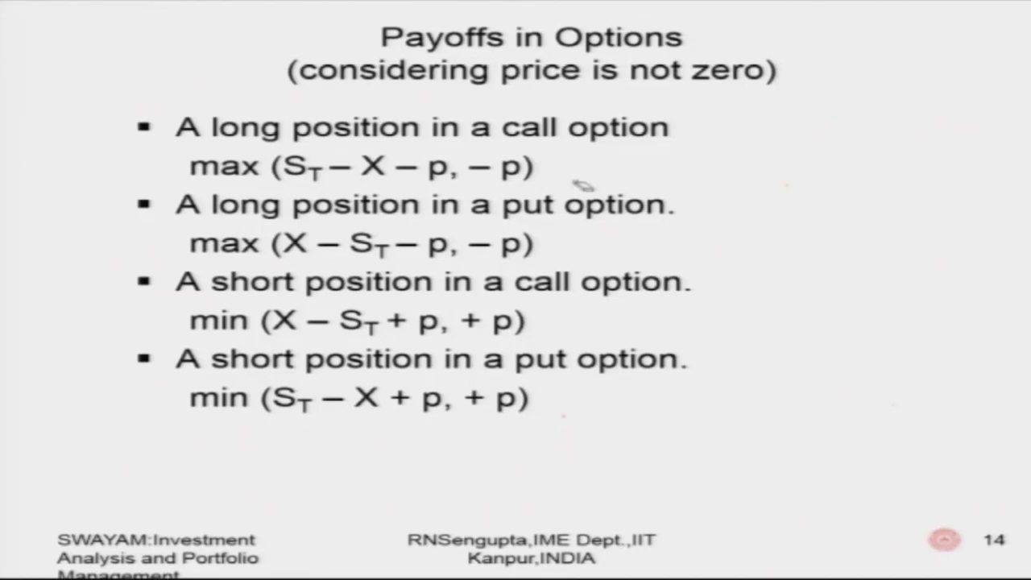
key(ctrl+p)
drag(186, 243, 541, 240)
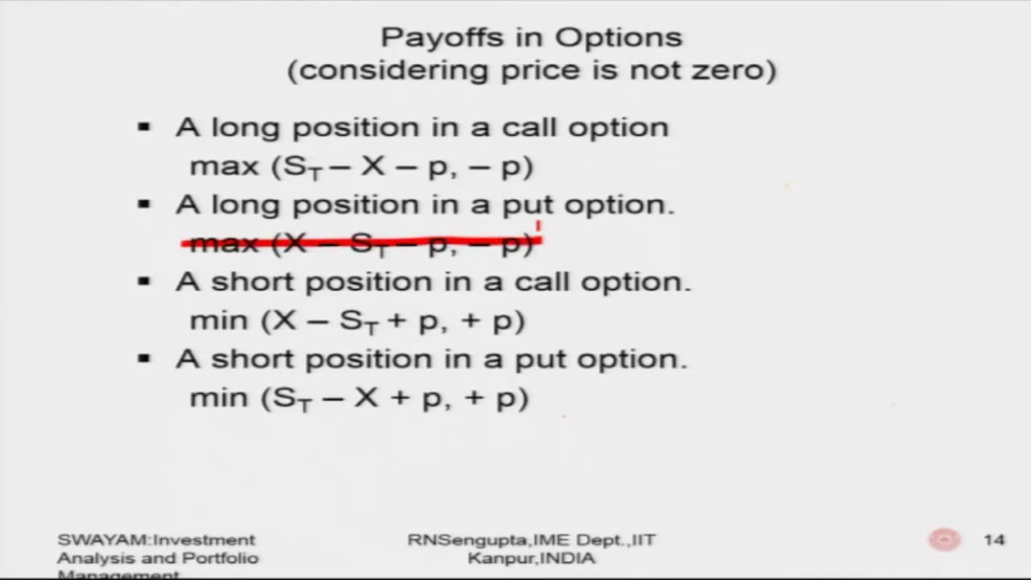
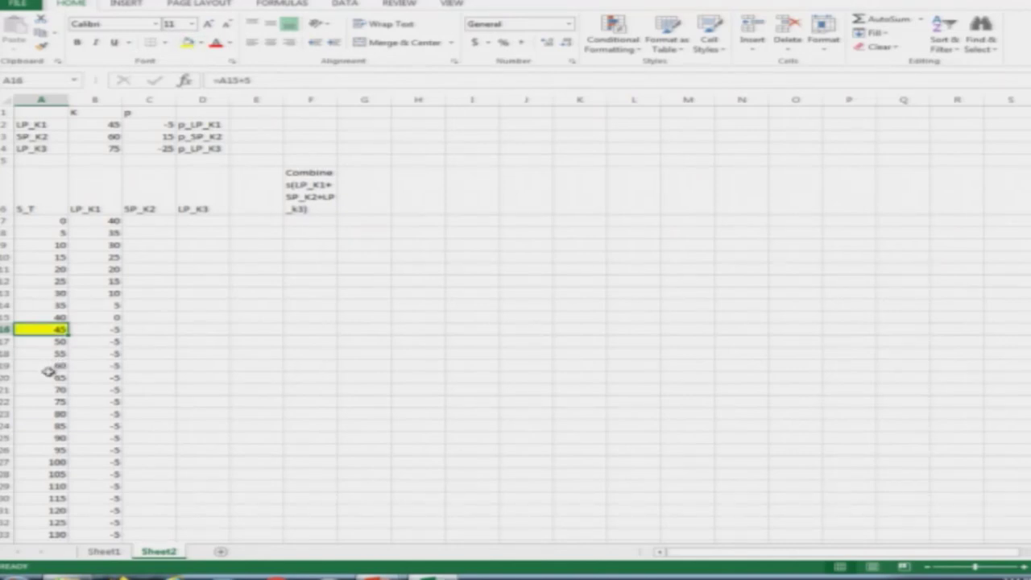
Fill the S_T cells A19 (60) and A22 (75) with yellow, and select cell C7.
click(48, 367)
click(187, 42)
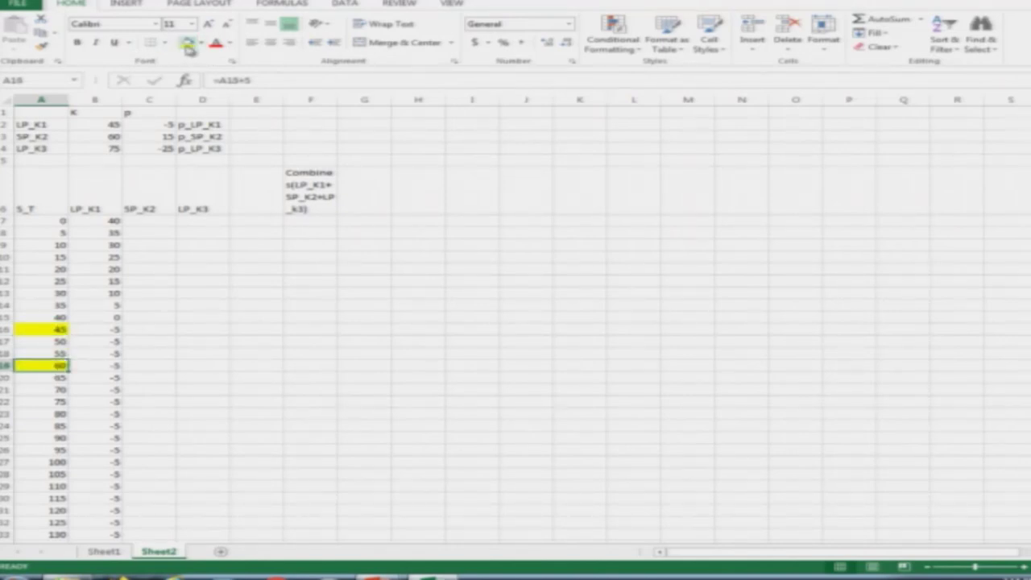
click(33, 400)
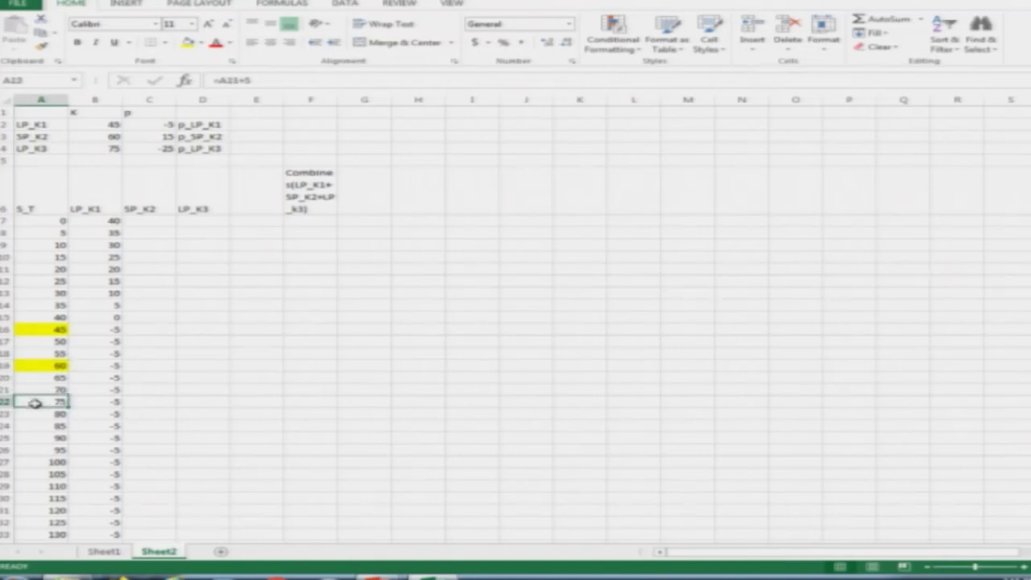
click(188, 43)
click(147, 217)
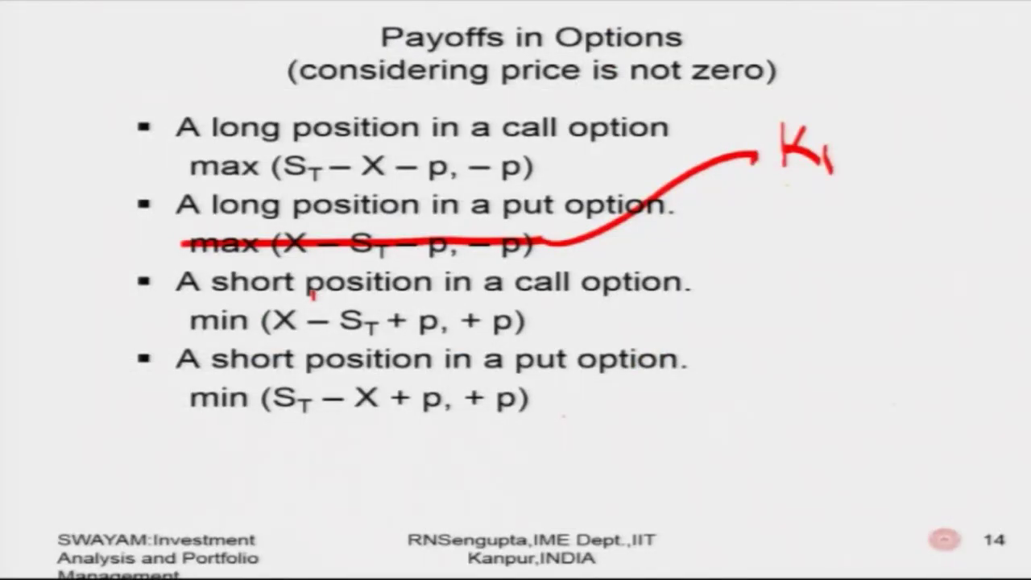
On the PowerPoint payoff slide, mark the short put formula in green and label it K2.
click(70, 565)
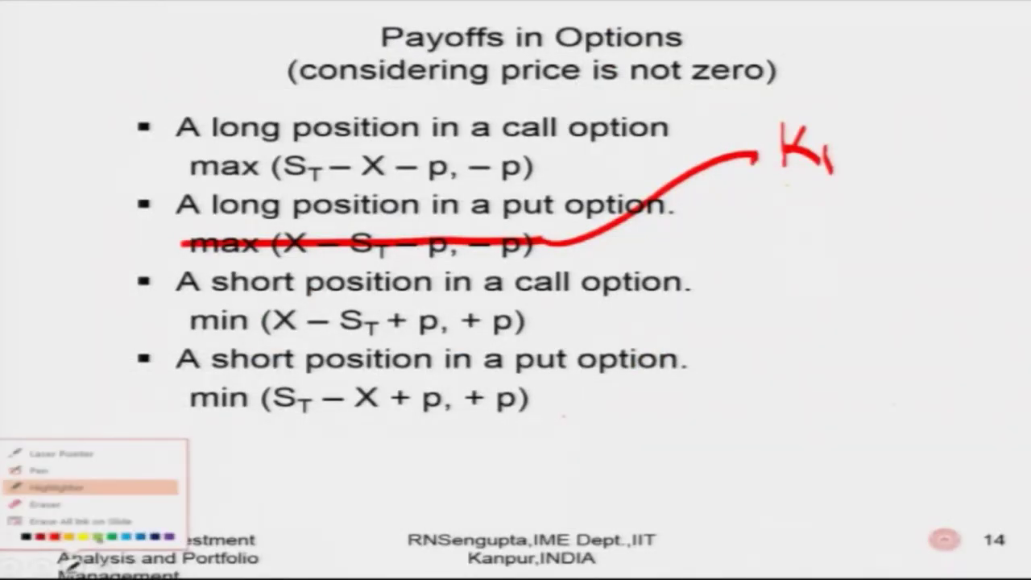
click(117, 534)
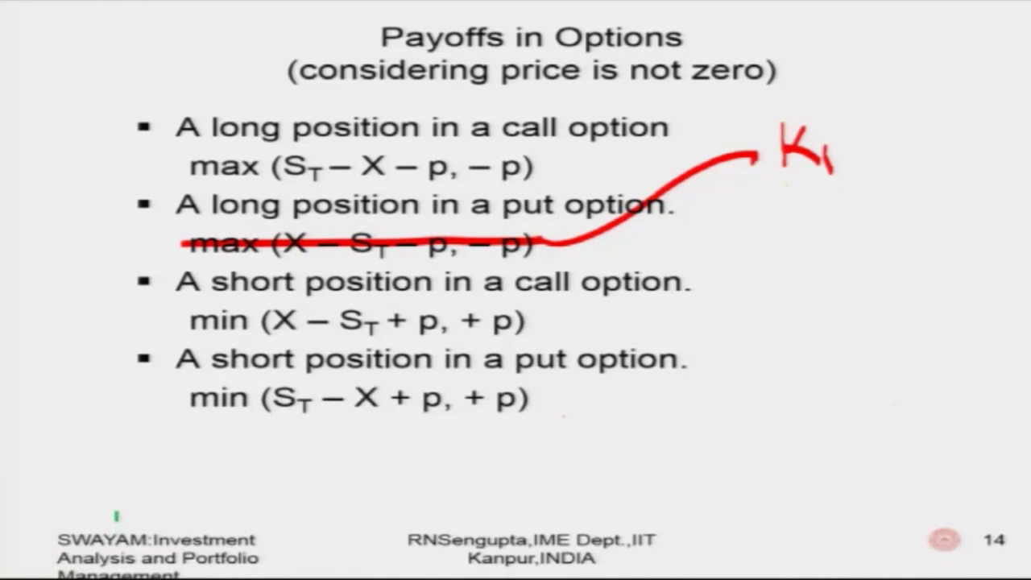
mouse_move(207, 396)
mouse_down()
mouse_move(529, 395)
mouse_move(751, 327)
mouse_move(771, 348)
mouse_up()
drag(794, 311, 817, 355)
click(823, 351)
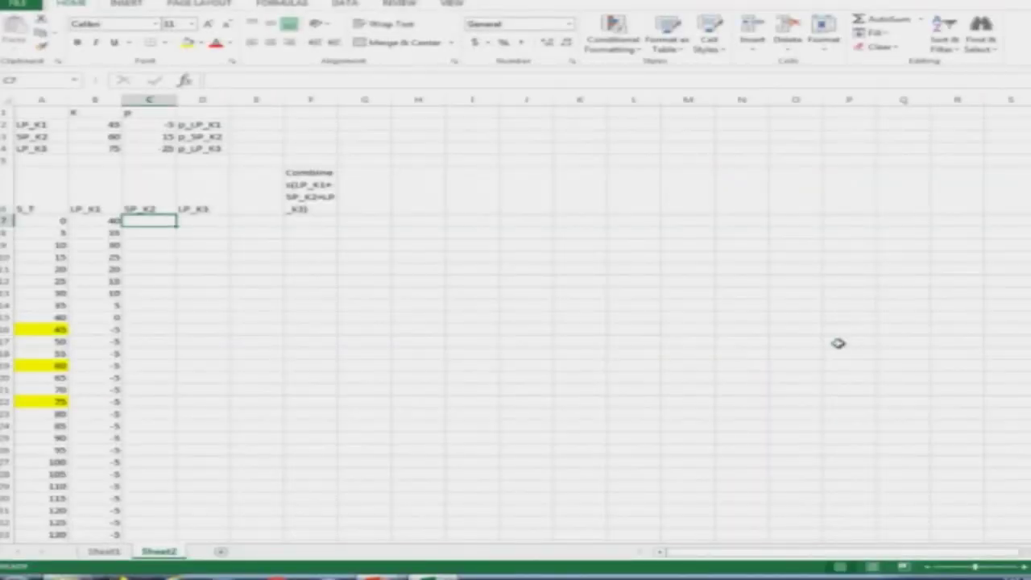
In Excel, enter the short put payoff formula =MIN(A7-B3+C3,C3) in cell C7, using the PowerPoint slide as reference.
text(=min()
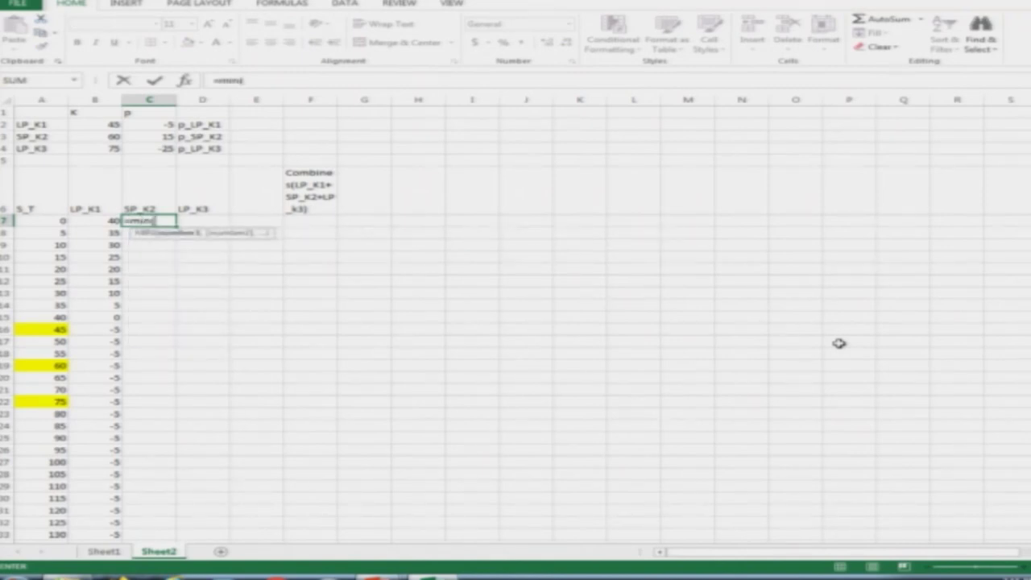
key(alt+Tab)
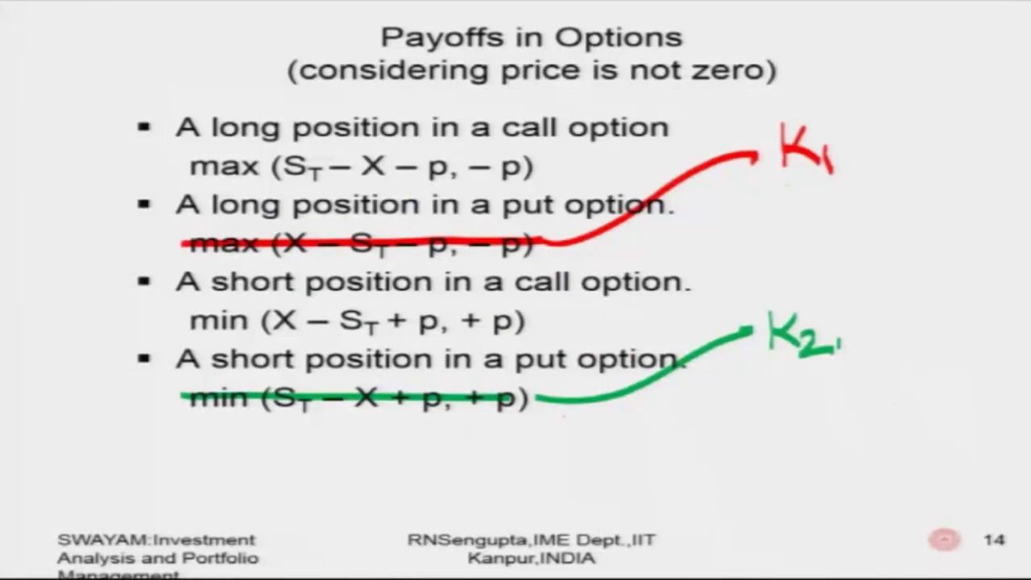
key(alt+Tab)
key(Left)
key(Left)
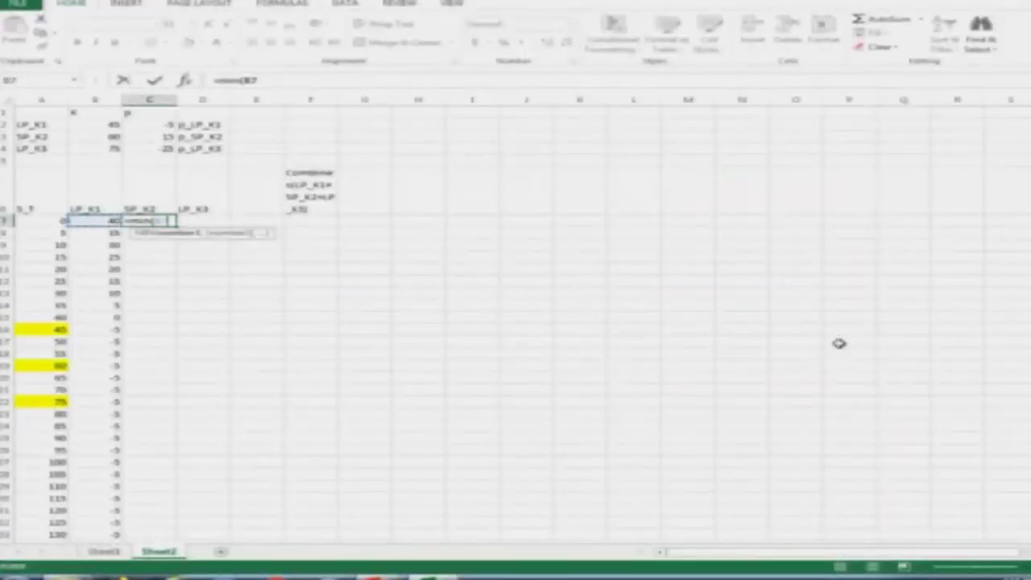
text(-)
key(Up)
key(Up)
key(Up)
key(Up)
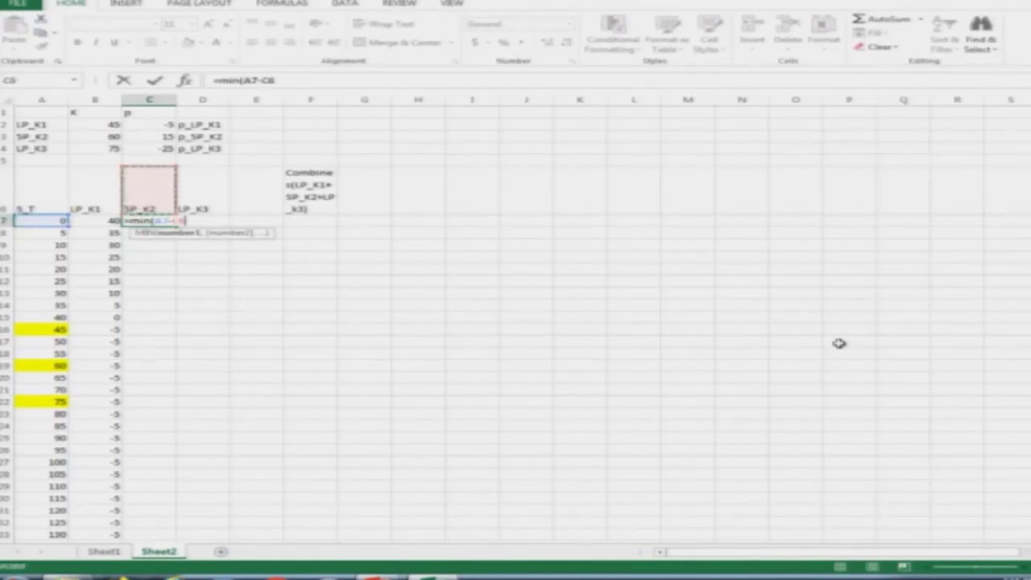
key(Left)
text(+)
key(Up)
key(Up)
key(Up)
key(Up)
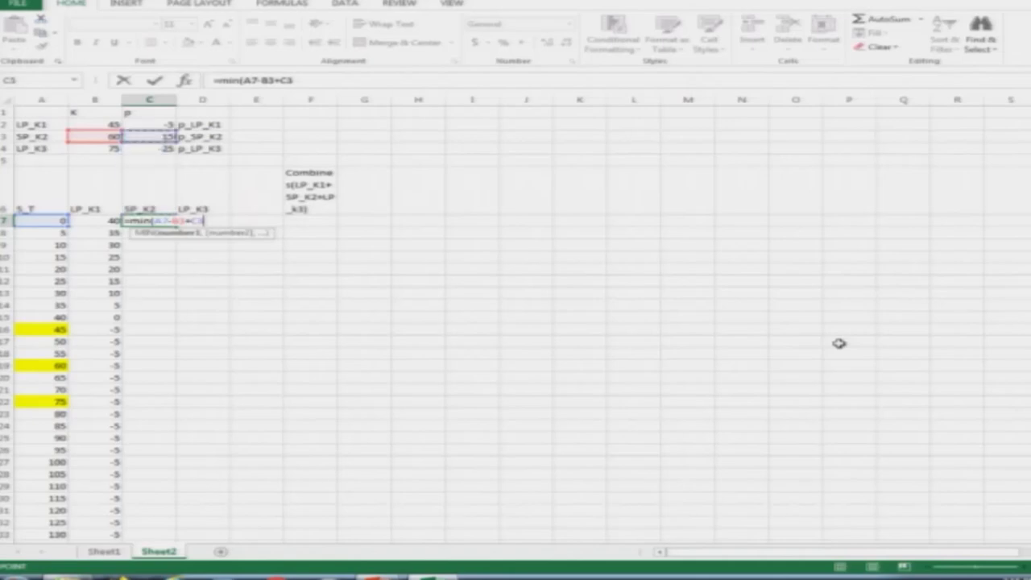
key(alt+Tab)
key(alt+Tab)
text(,)
key(Up)
key(Up)
key(Up)
key(Up)
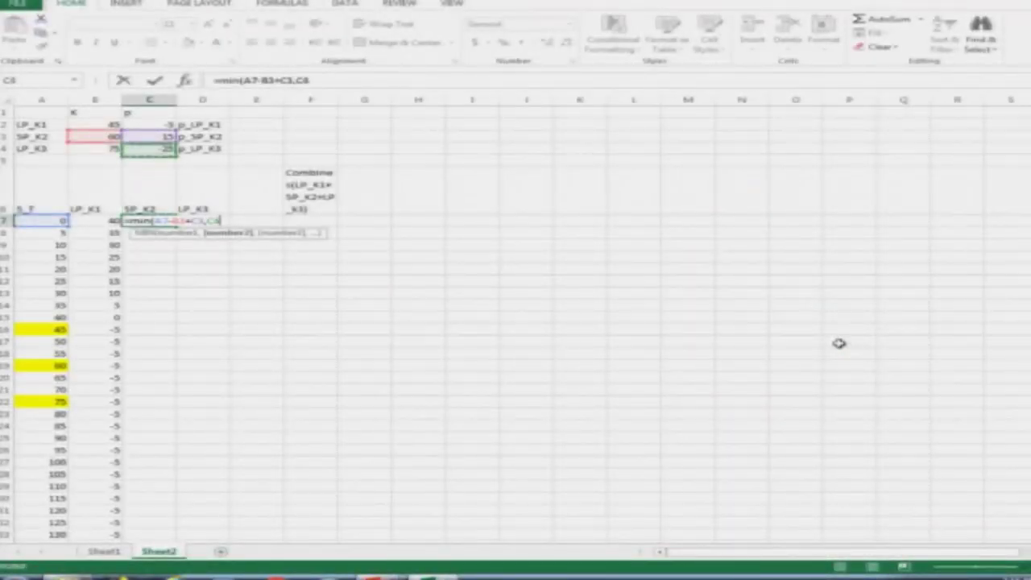
text())
key(ctrl+Return)
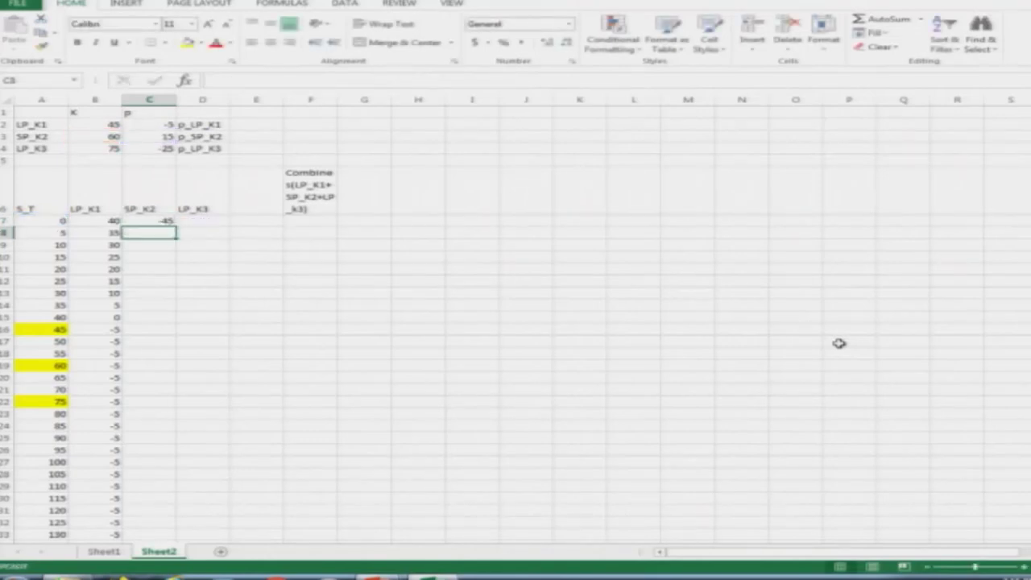
Make the strike and premium references in C7 absolute, so the formula reads =MIN(A7-$B$3+$C$3,$C$3).
key(F2)
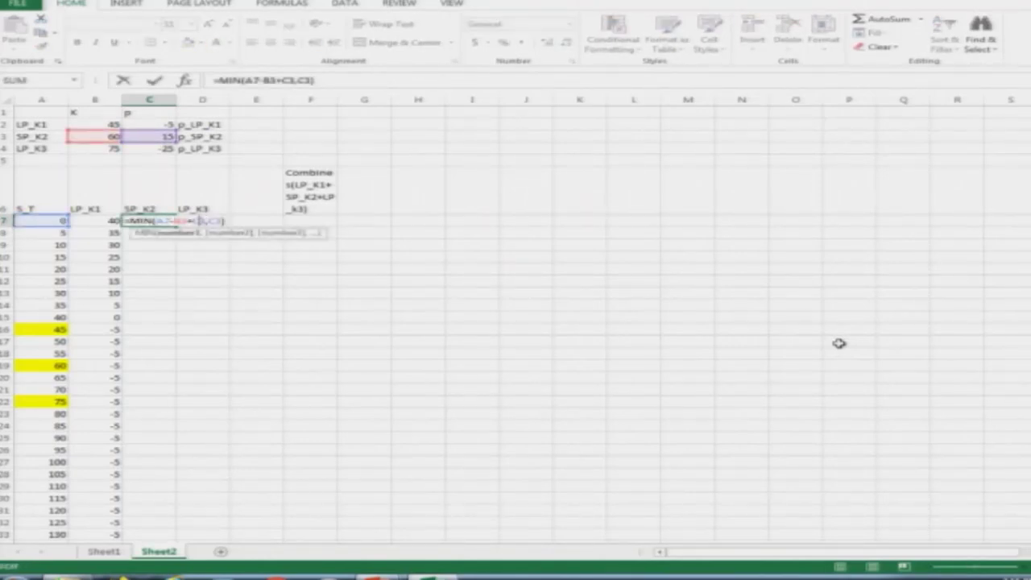
text($B$3+$)
key(Right)
text($)
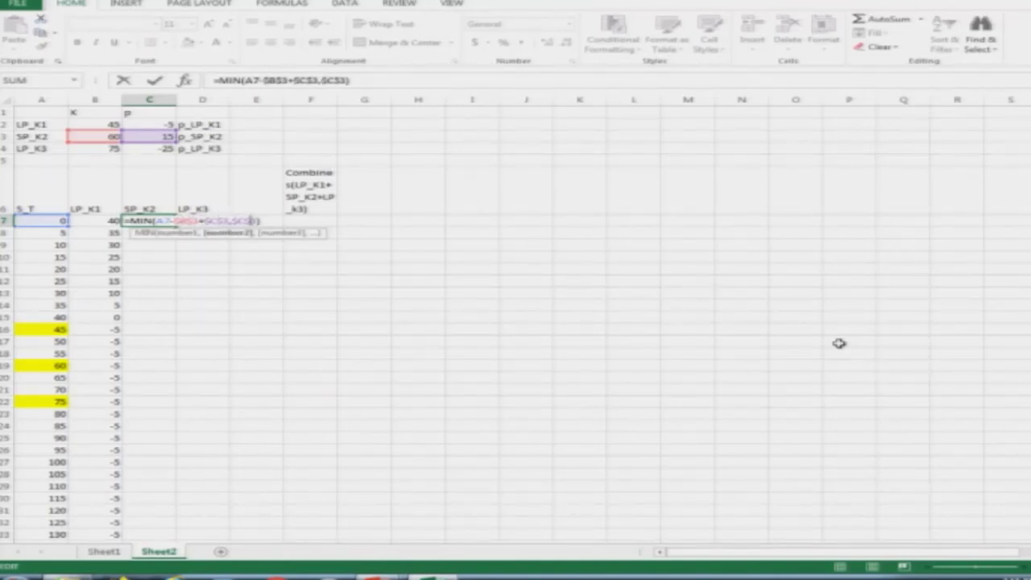
key(ctrl+Return)
Copy the C7 formula down the SP_K2 column through row 37.
key(ctrl+c)
key(Down)
key(shift+Down)
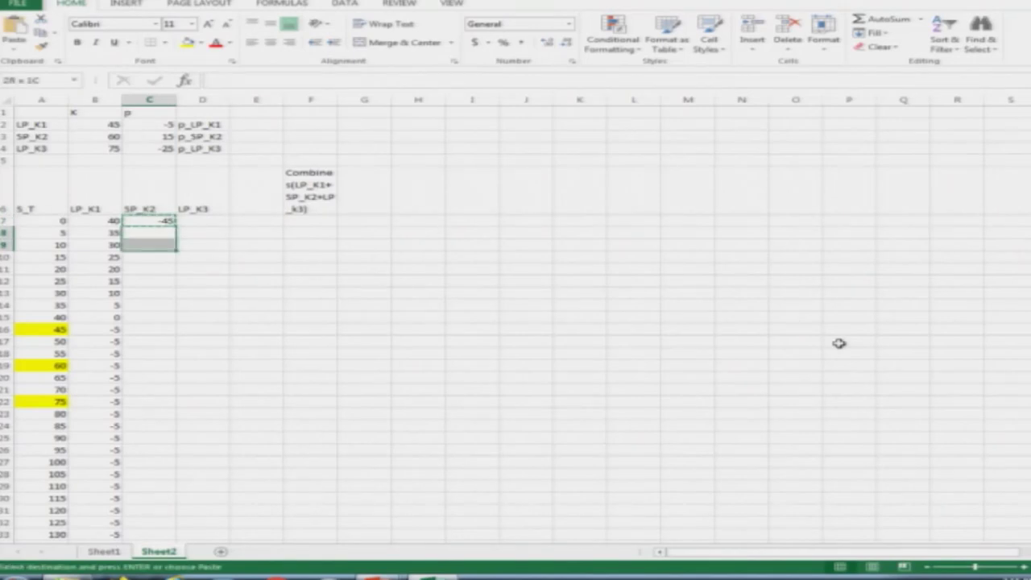
key(shift+Down)
key(shift+Down)
key(shift+Down)
key(shift+Down)
key(shift+Down)
key(shift+Down)
key(shift+Down)
key(shift+Down)
key(shift+Down)
key(shift+Down)
key(shift+Down)
key(shift+Down)
key(shift+Down)
key(shift+Down)
key(shift+Down)
key(shift+Down)
key(shift+Down)
key(shift+Down)
key(shift+Down)
key(shift+Down)
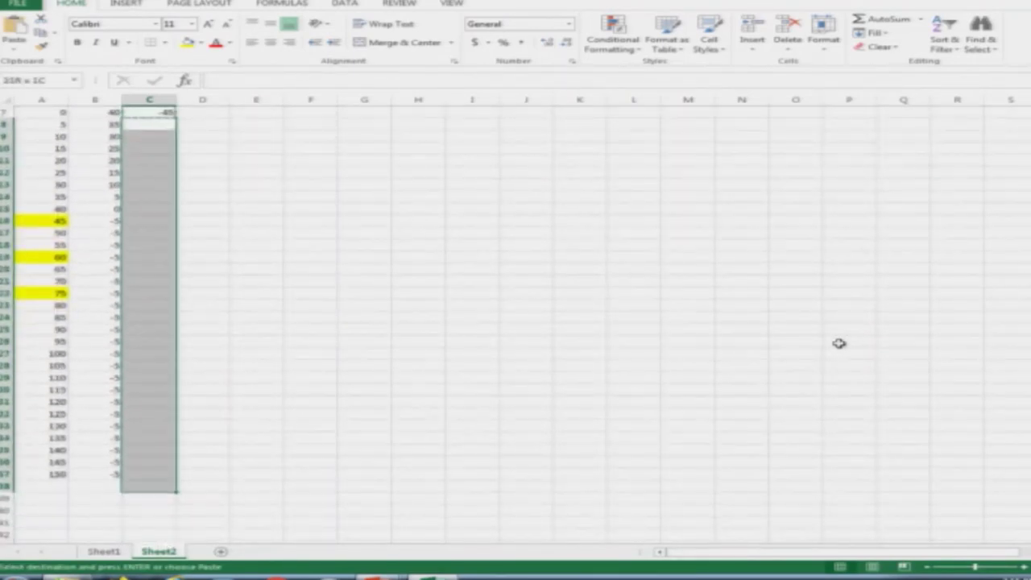
key(shift+Up)
key(ctrl+v)
key(Escape)
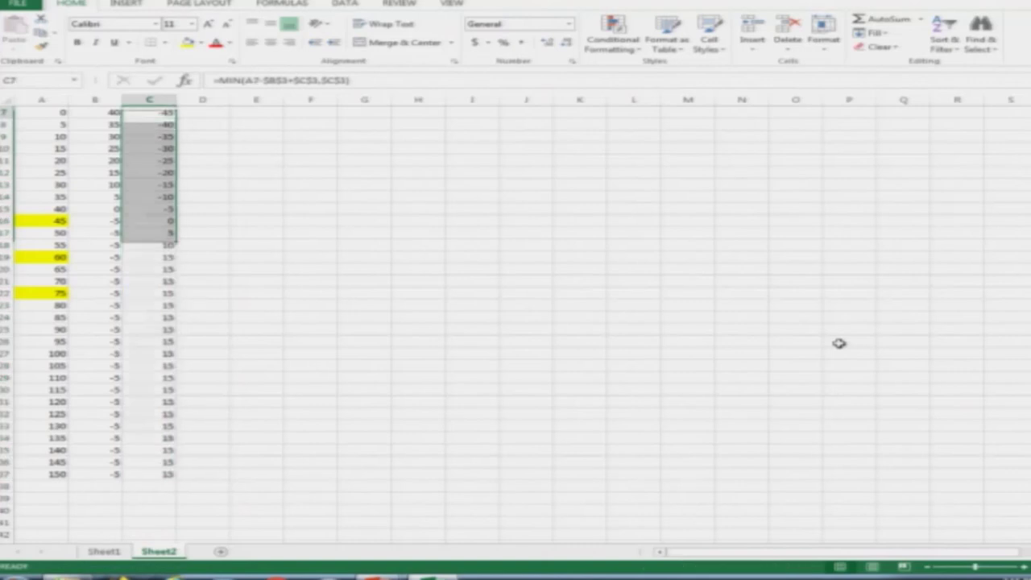
Return to the first payoff row and select cell D7 under the LP_K3 header.
scroll(838, 343, up, 1)
key(Down)
key(Down)
key(Down)
key(Down)
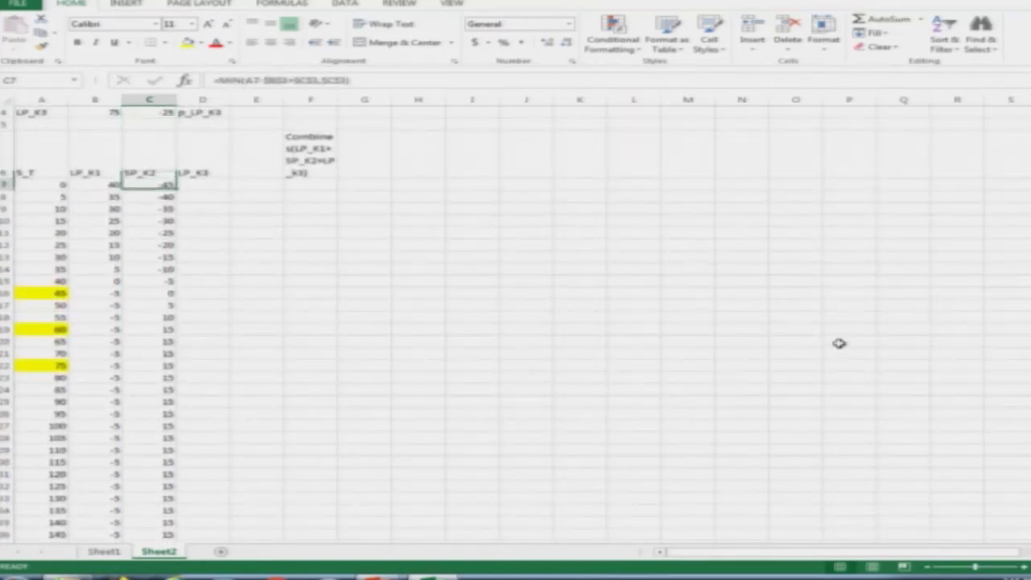
key(Up)
key(Right)
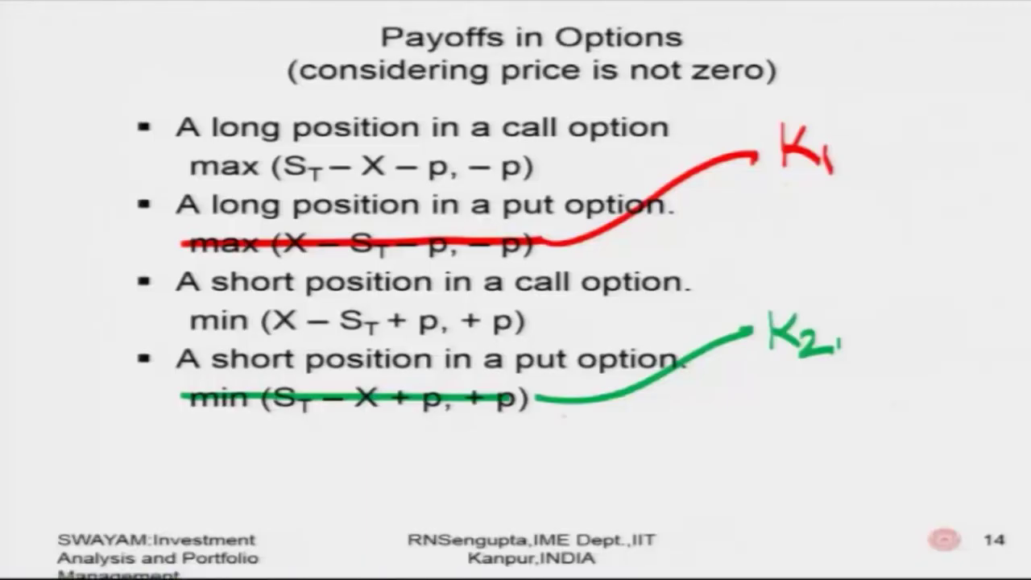
On the PowerPoint payoff slide, mark the long put formula again in gold and annotate it for K3.
drag(804, 349, 834, 348)
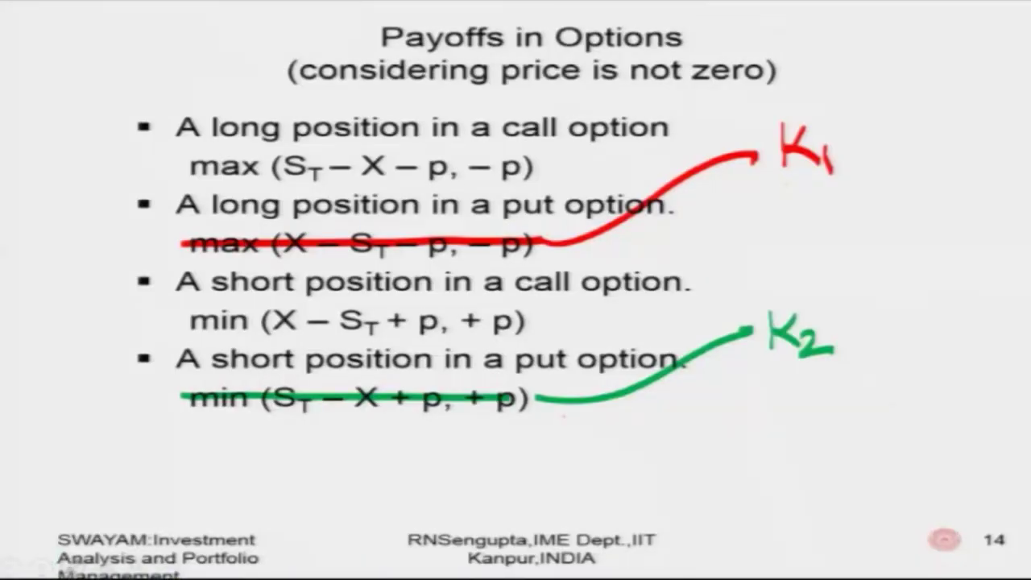
click(69, 566)
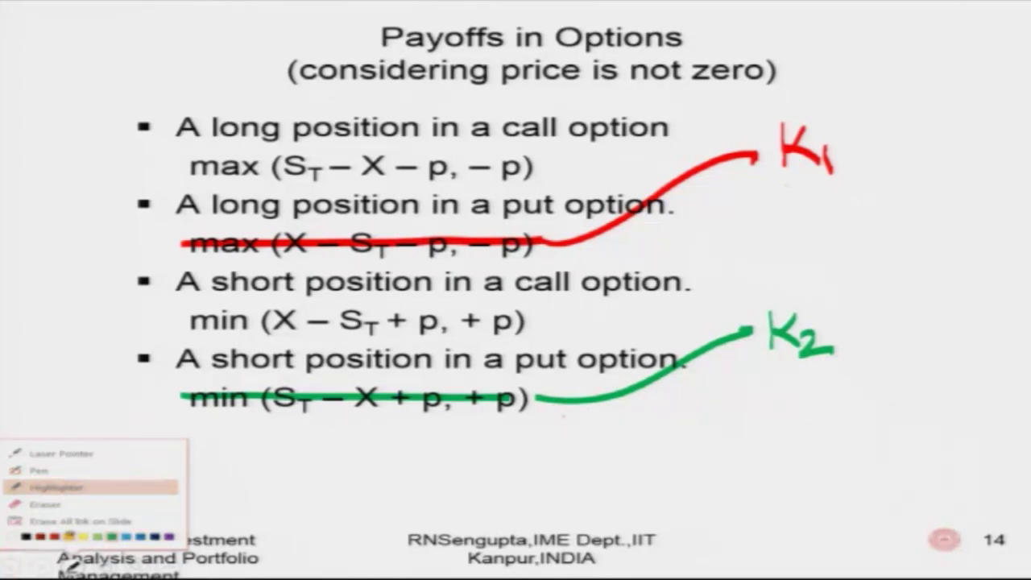
click(70, 536)
mouse_move(213, 253)
mouse_down()
mouse_move(550, 257)
mouse_move(759, 217)
mouse_move(802, 236)
mouse_up()
drag(815, 219, 804, 253)
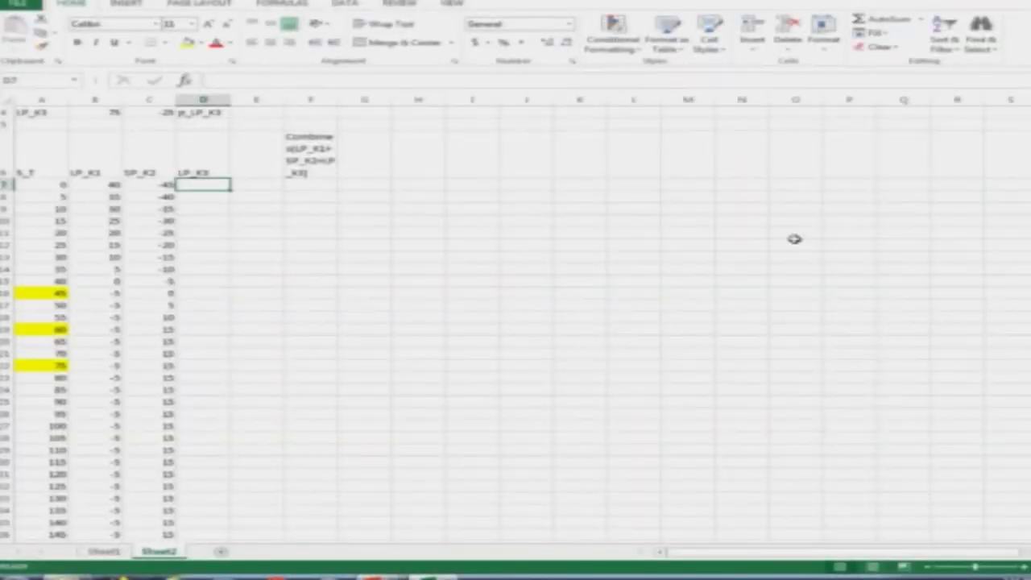
In Excel, enter the long put payoff formula =MAX(B4-A7+C4,C4) in cell D7.
text(=max()
key(Up)
key(Up)
key(Up)
key(Up)
key(Up)
key(Down)
key(Down)
key(Left)
key(Left)
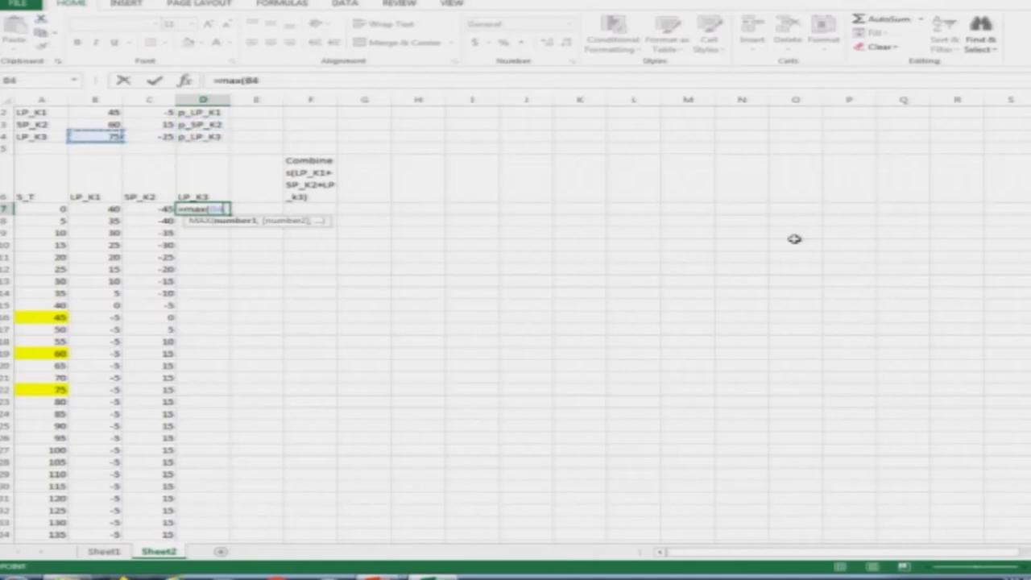
text(-)
key(Left)
key(Left)
key(Left)
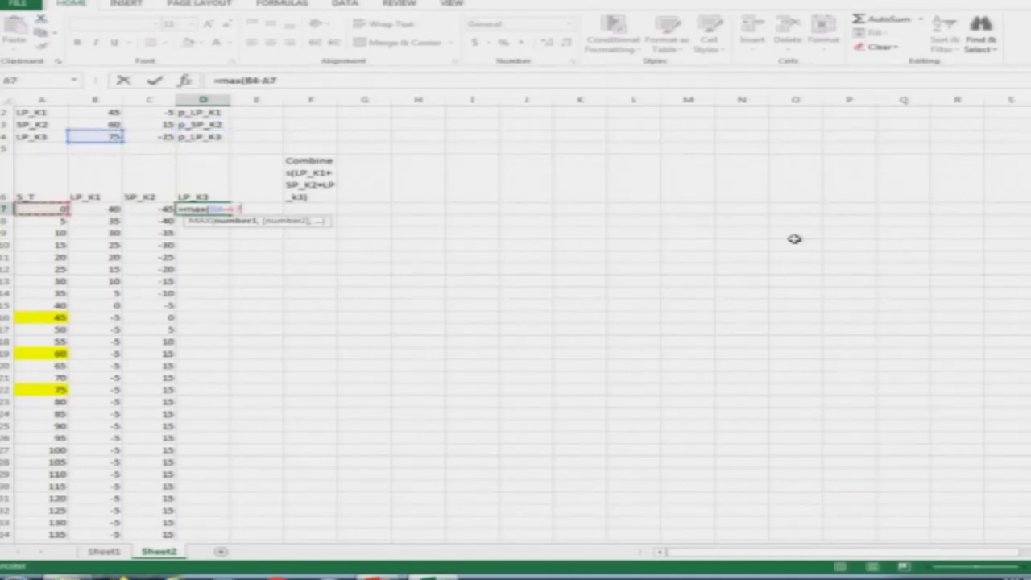
text(+)
key(Up)
key(Up)
key(Up)
key(Left)
text(,)
key(Up)
key(Up)
key(Up)
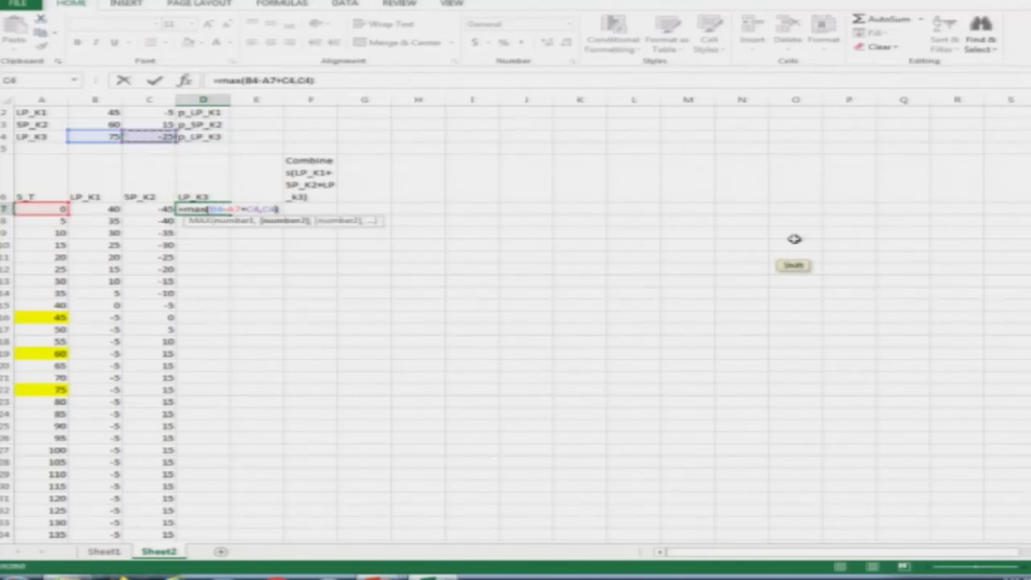
key(ctrl+Return)
Make the strike and premium references in D7 absolute so the formula reads =MAX($B$4-A7+$C$4,$C$4).
key(F2)
key(Left)
key(Left)
key(Left)
key(Left)
key(Left)
key(Left)
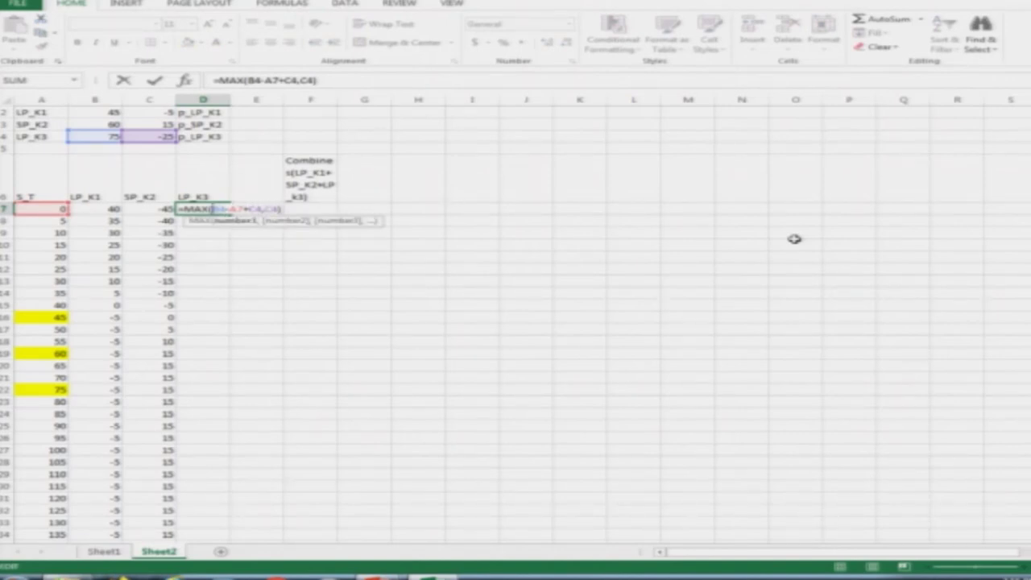
key(shift)
text($)
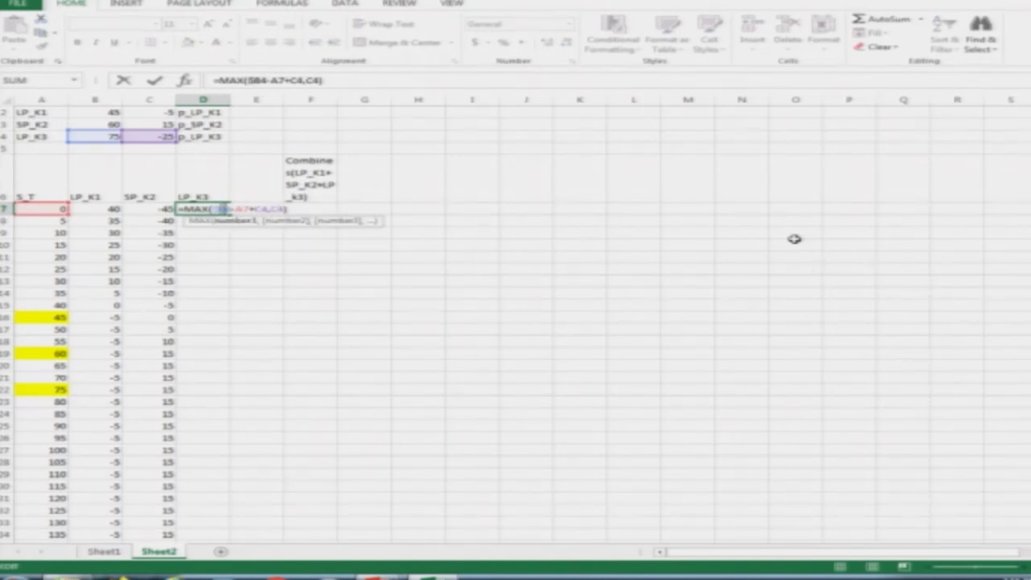
key(Right)
text($B$)
key(Right)
text($)
key(Right)
key(Right)
key(Right)
text($)
key(Right)
text($)
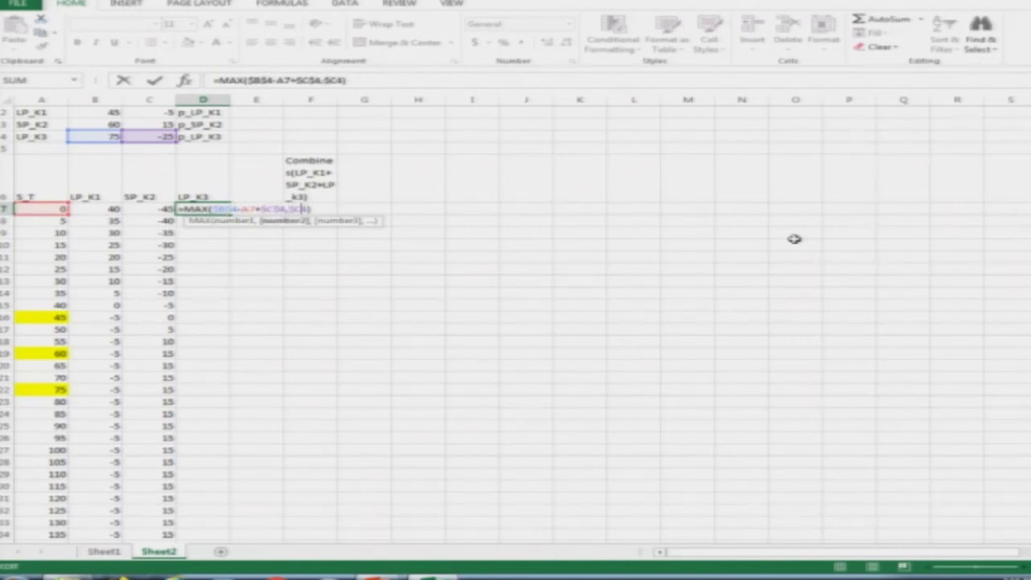
key(Return)
Copy the D7 formula down the LP_K3 column through row 37.
key(Up)
key(ctrl+c)
key(Down)
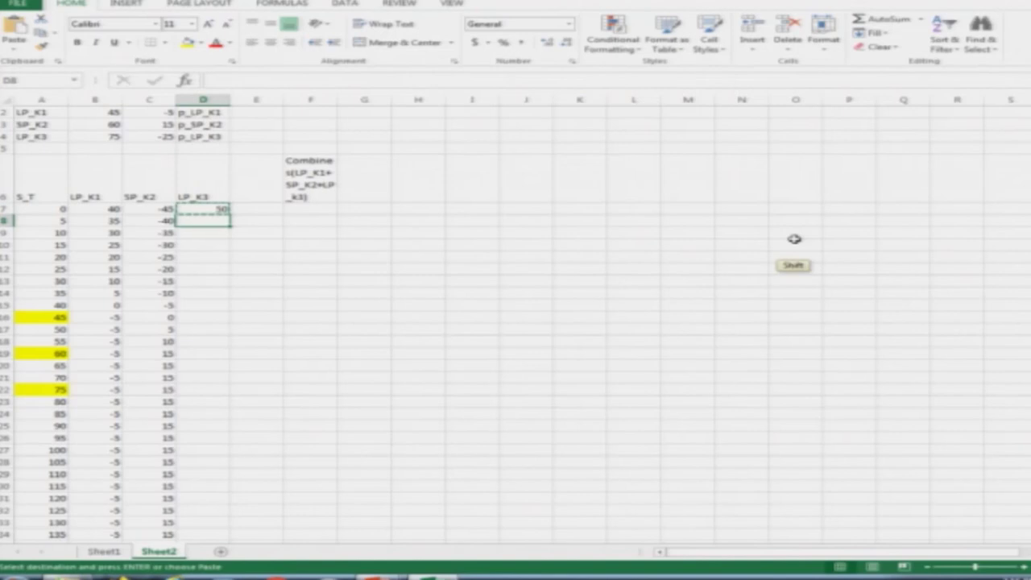
key(shift+Down)
key(shift+Down)
key(shift+Down)
key(shift+Down)
key(shift+Down)
key(shift+Down)
key(shift+Down)
key(shift+Down)
key(shift+Down)
key(shift+Down)
key(shift+Down)
key(shift+Down)
key(shift+Down)
key(shift+Down)
key(shift+Down)
key(shift+Down)
key(shift+Down)
key(shift+Down)
key(shift+Down)
key(shift+Down)
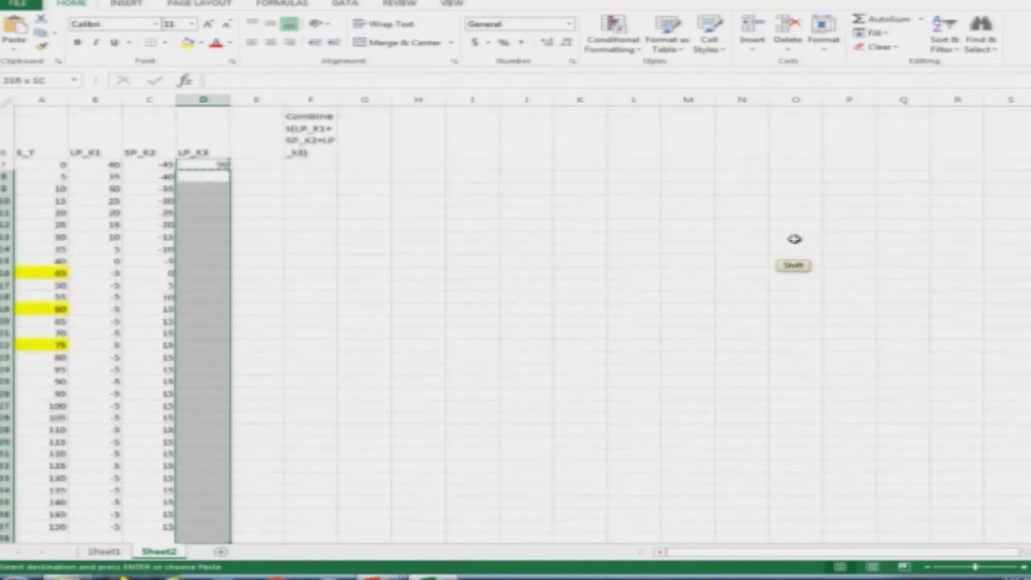
key(shift+Up)
key(ctrl+v)
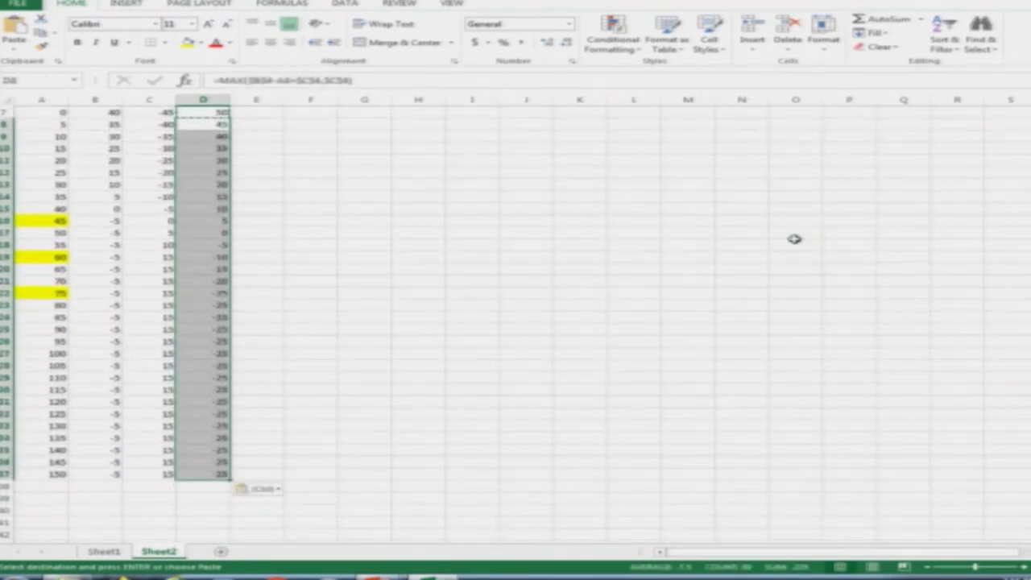
key(Escape)
scroll(794, 238, up, 1)
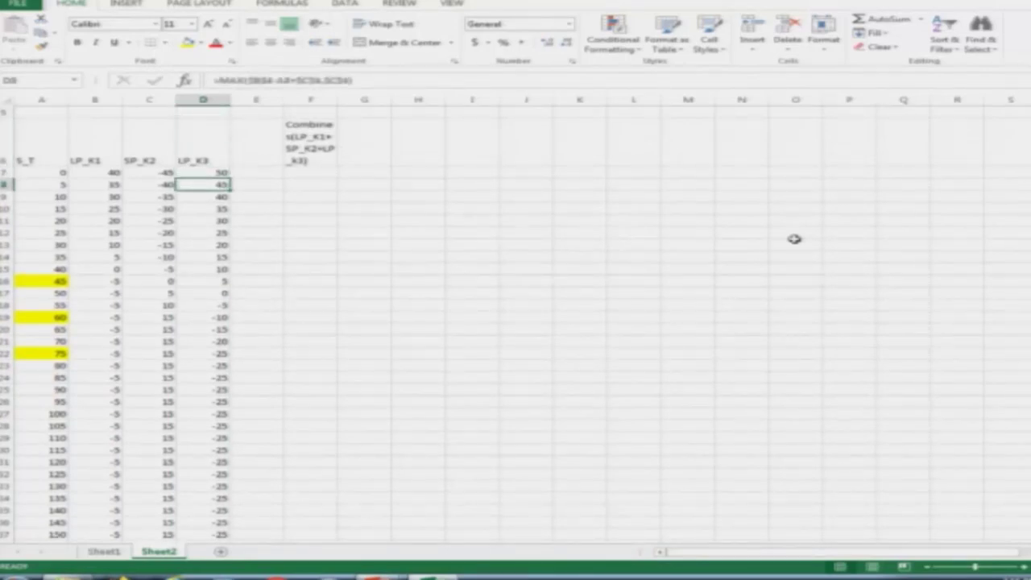
Enter the combined payoff formula =B7+C7+D7 in cell F7.
key(Up)
key(Right)
key(Right)
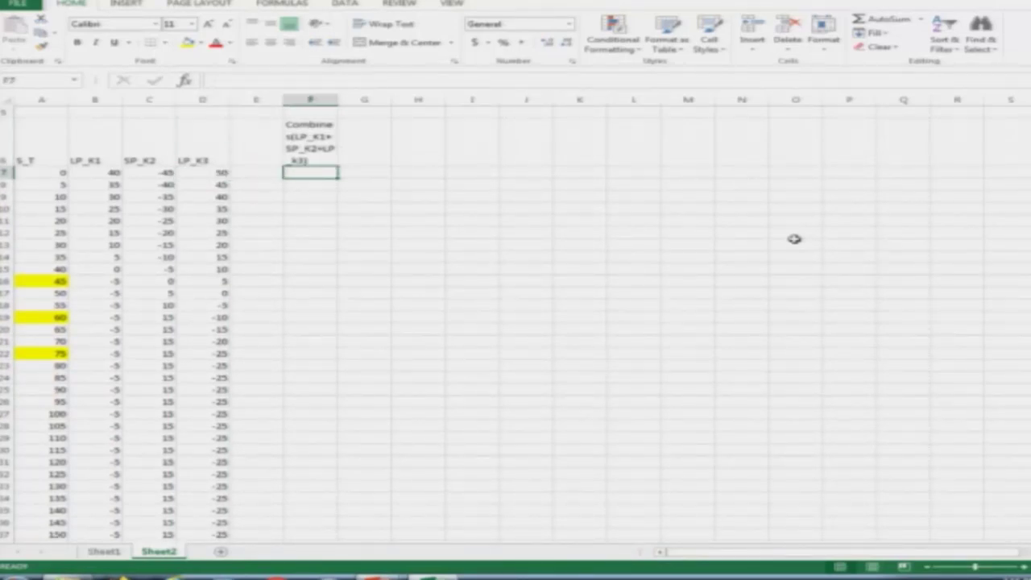
text(=)
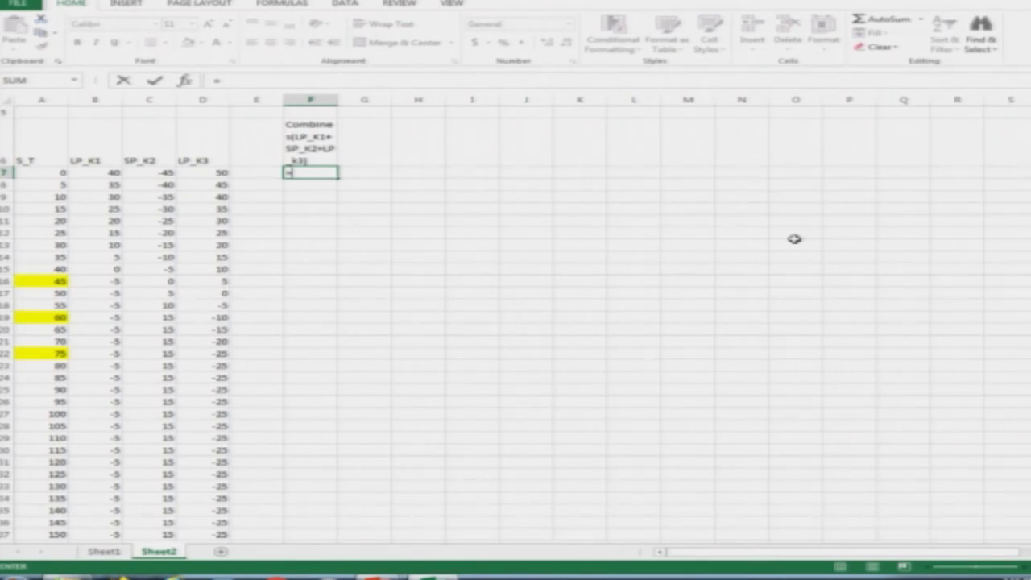
key(Left)
key(Left)
key(Left)
key(Left)
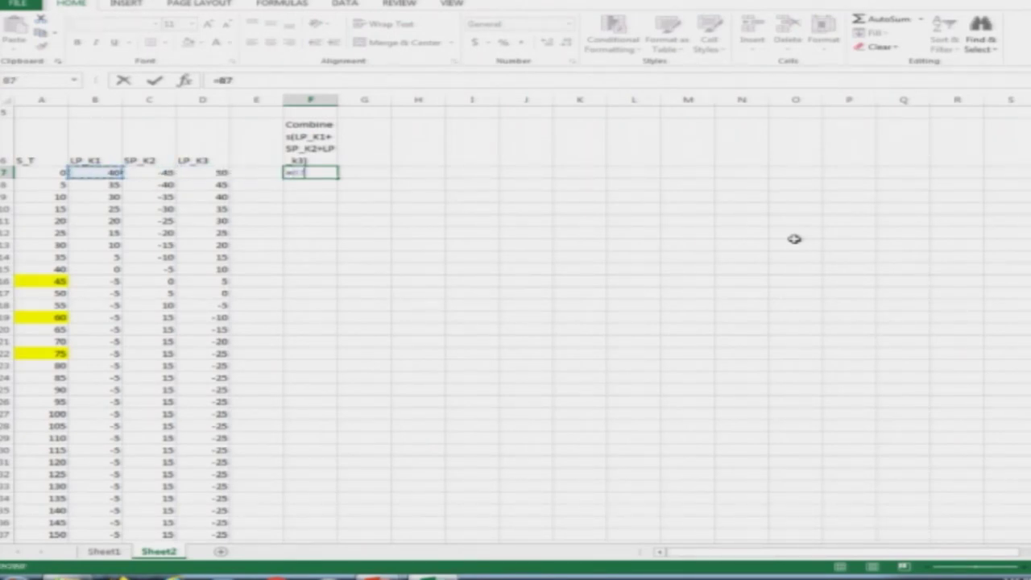
text(+)
key(Left)
key(Left)
key(Left)
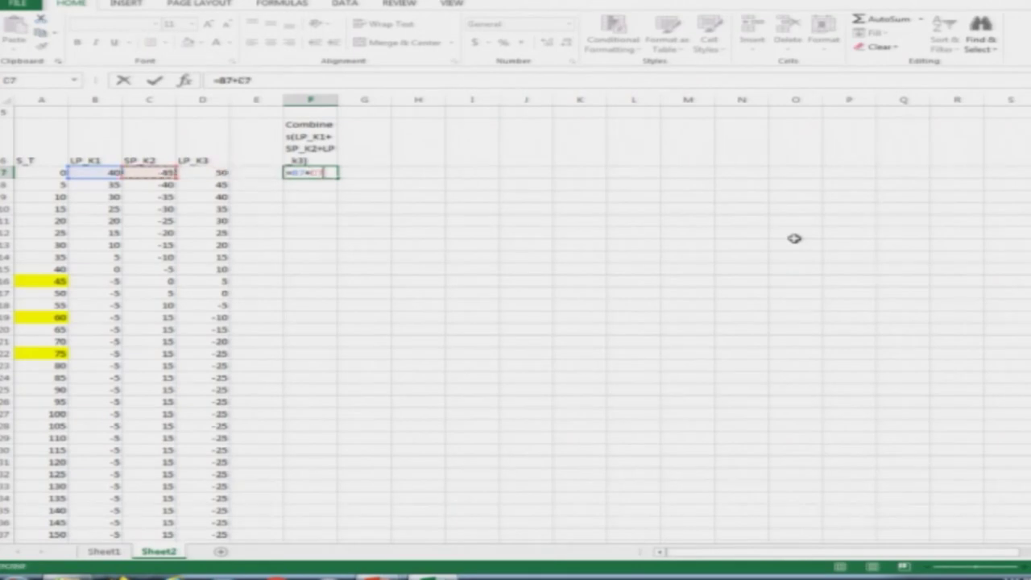
text(+)
key(Left)
key(Left)
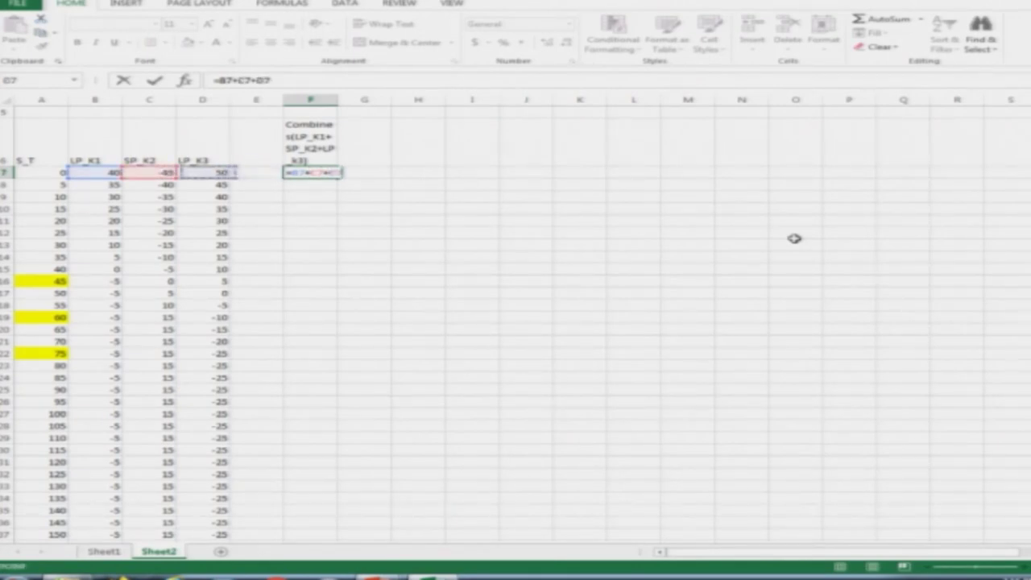
key(Return)
Copy the F7 formula down the combined payoff column through row 37.
key(Up)
key(ctrl+c)
key(Down)
key(shift+Down)
key(shift+Down)
key(shift+Down)
key(shift+Down)
key(shift+Down)
key(shift+Down)
key(shift+Down)
key(shift+Down)
key(shift+Down)
key(shift+Down)
key(shift+Down)
key(shift+Down)
key(shift+Down)
key(shift+Down)
key(shift+Down)
key(shift+Down)
key(shift+Down)
key(shift+Down)
key(shift+Down)
key(shift+Down)
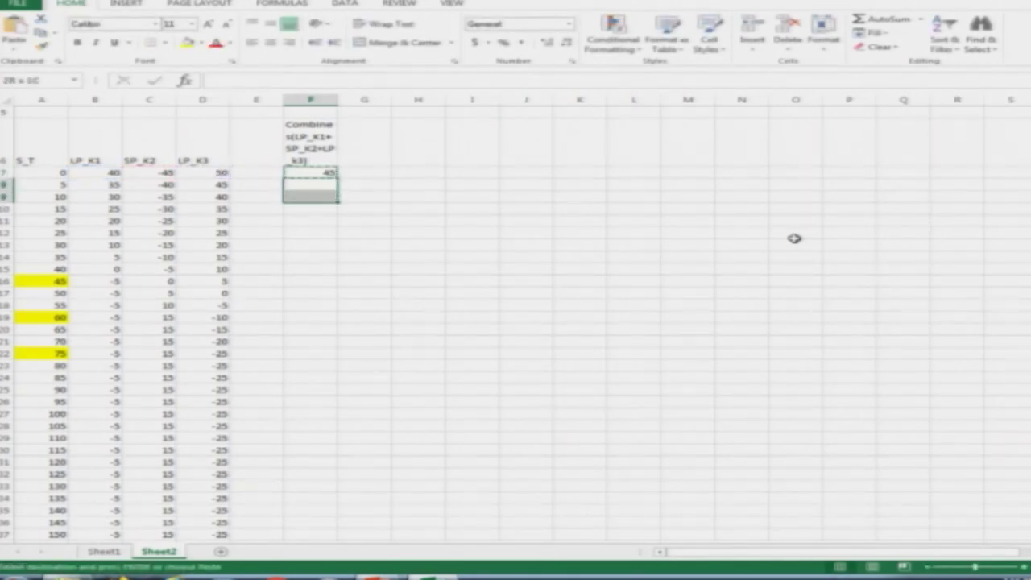
key(shift+Up)
key(shift+Up)
key(shift+Up)
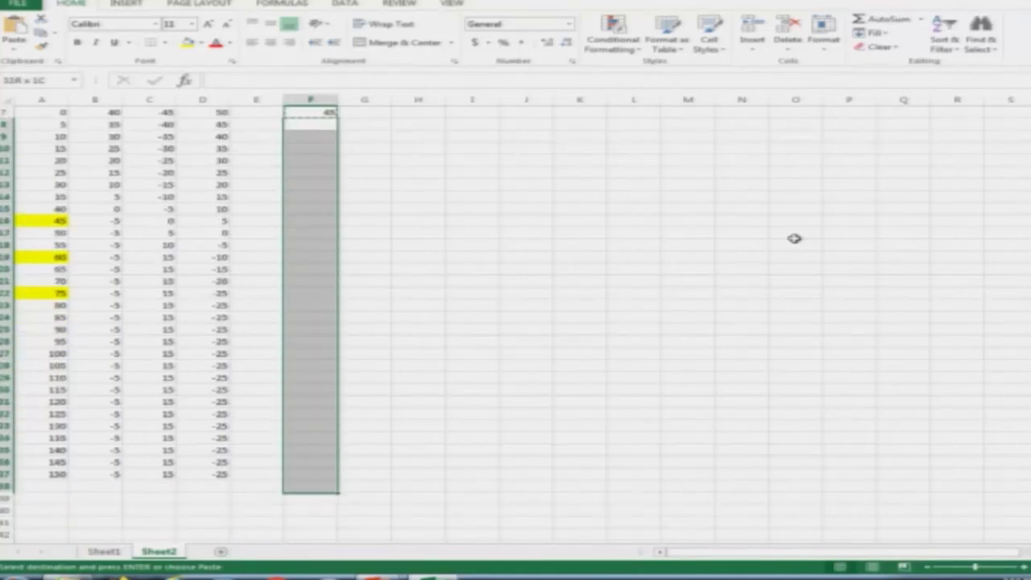
key(ctrl+v)
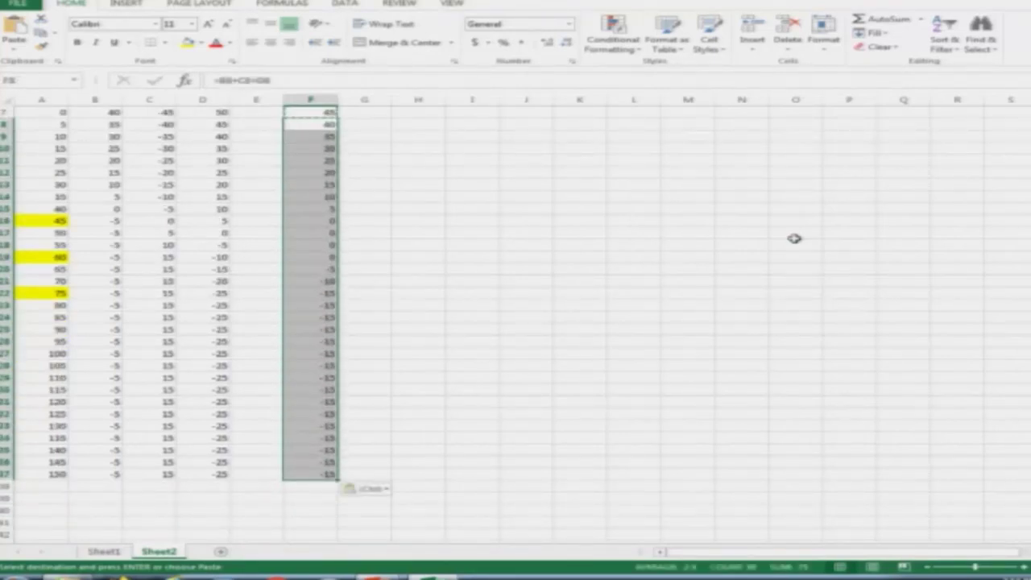
Delete the empty column E between the LP_K3 column and the combined payoff column.
key(Up)
key(Up)
key(Up)
key(Down)
key(Down)
key(Down)
key(Left)
key(Left)
key(Left)
key(Left)
key(Left)
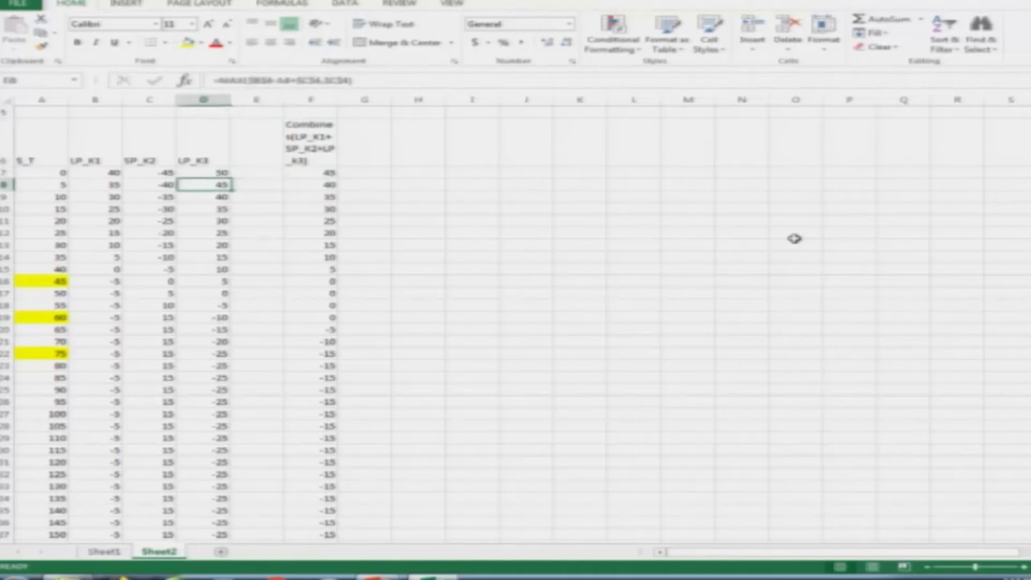
key(Up)
key(Up)
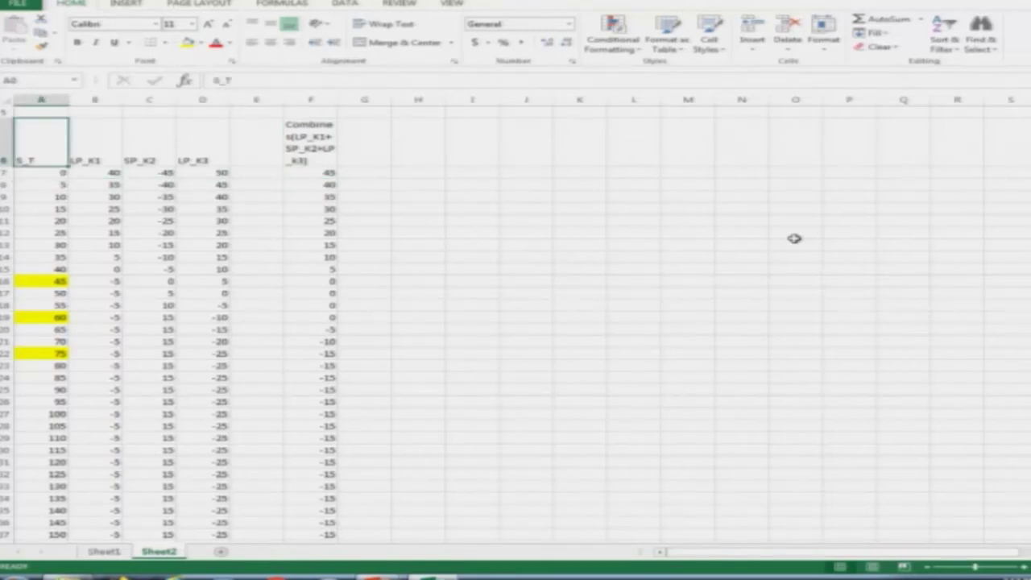
scroll(794, 231, up, 2)
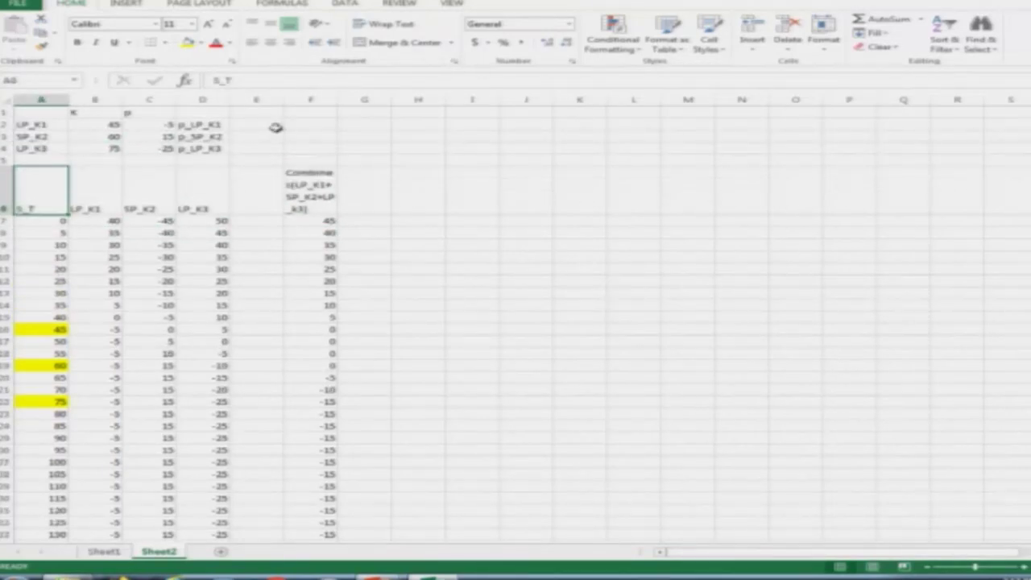
right_click(273, 98)
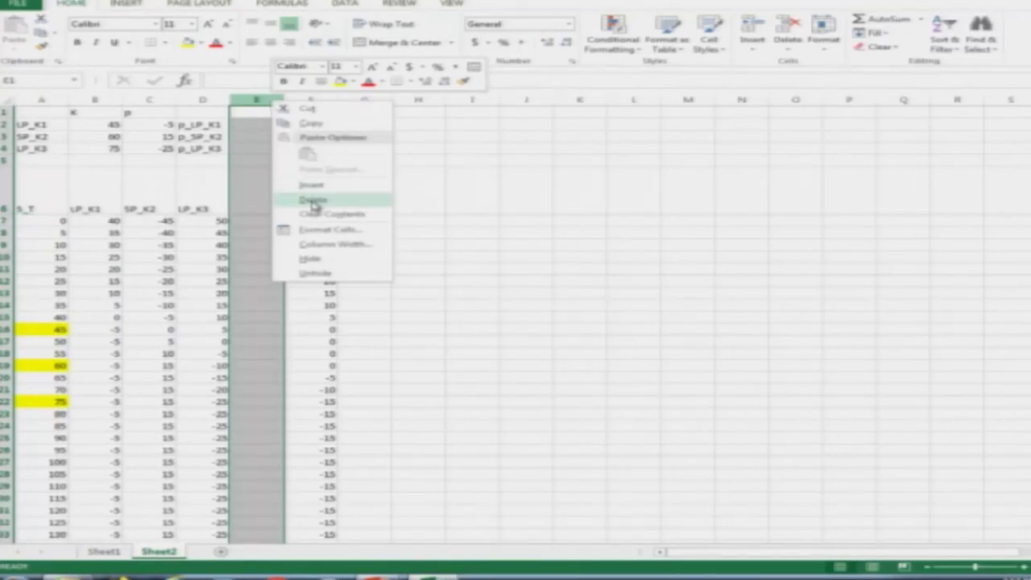
click(314, 201)
Insert a line chart from the whole payoff table, headers included, in range A6:E37.
click(42, 205)
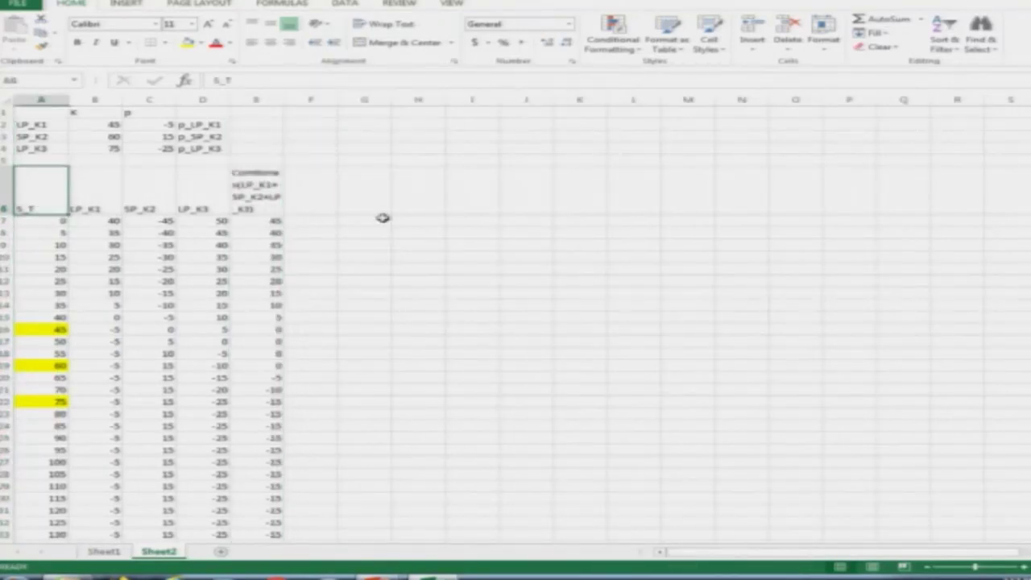
key(shift+Right)
key(shift+Right)
key(shift+Right)
key(shift+Right)
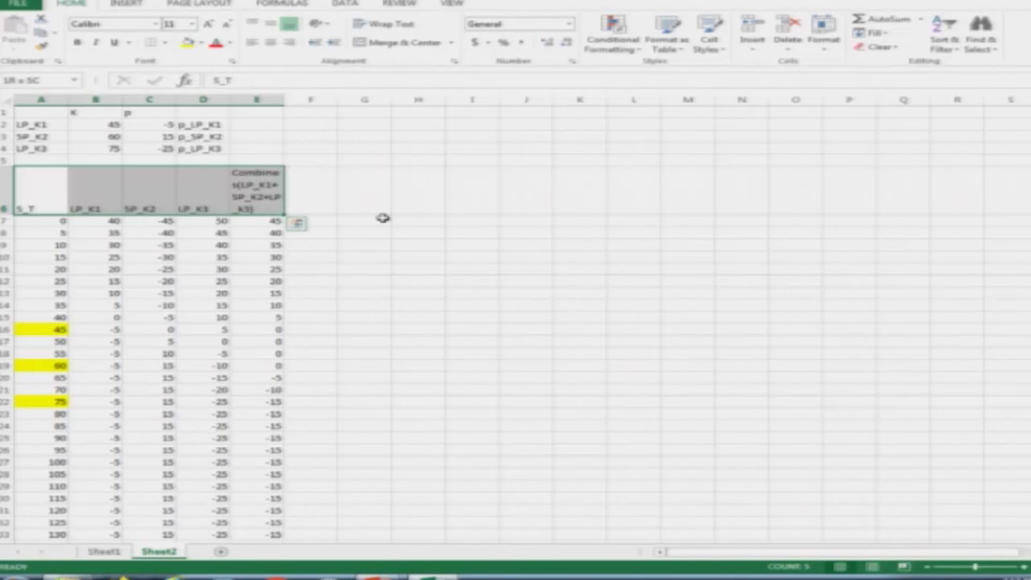
key(ctrl+shift+Down)
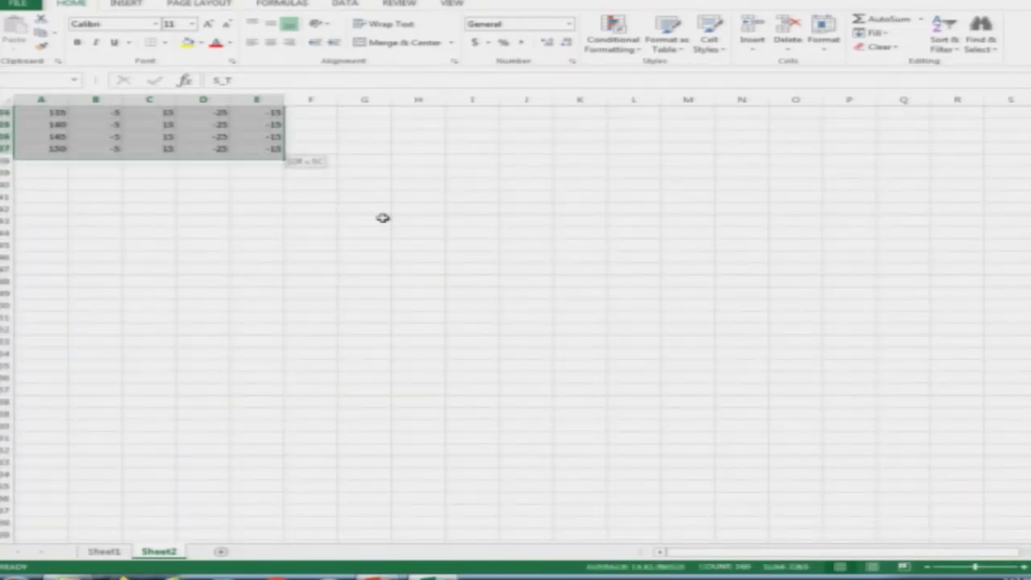
click(121, 4)
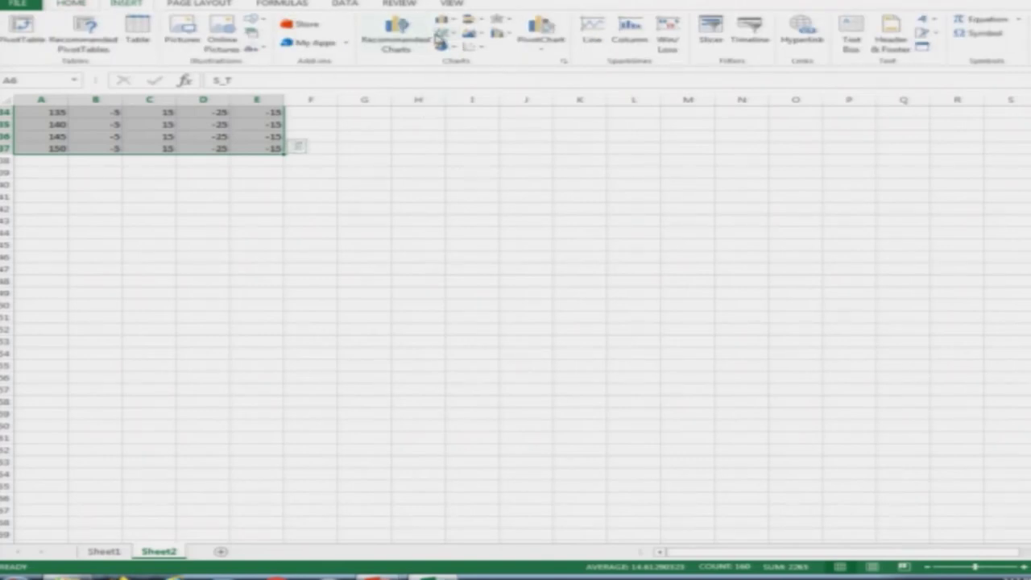
click(444, 32)
click(459, 68)
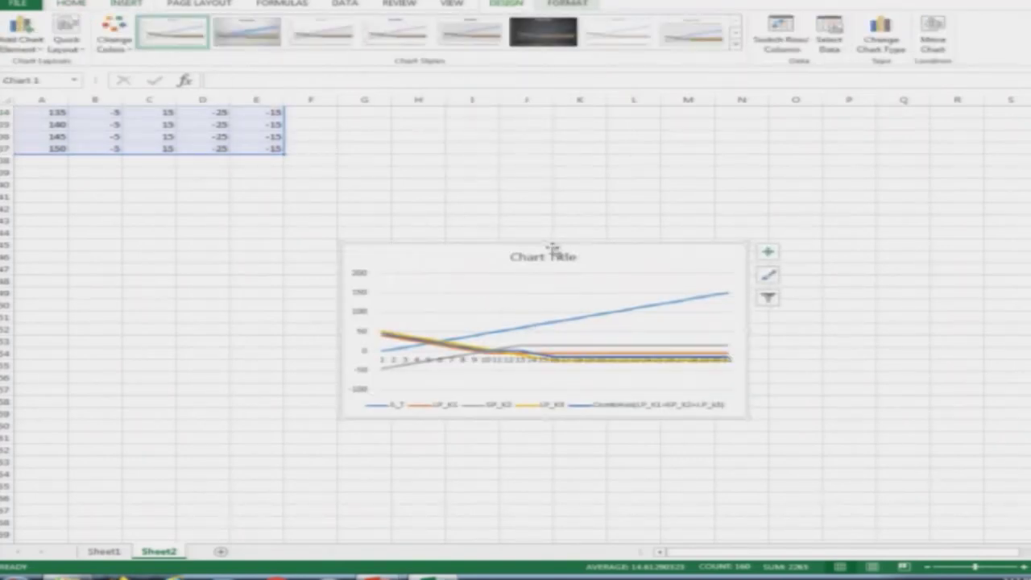
Enlarge the chart to span about columns C to N and rows 38 to 66, and delete its S_T series.
drag(342, 330, 137, 314)
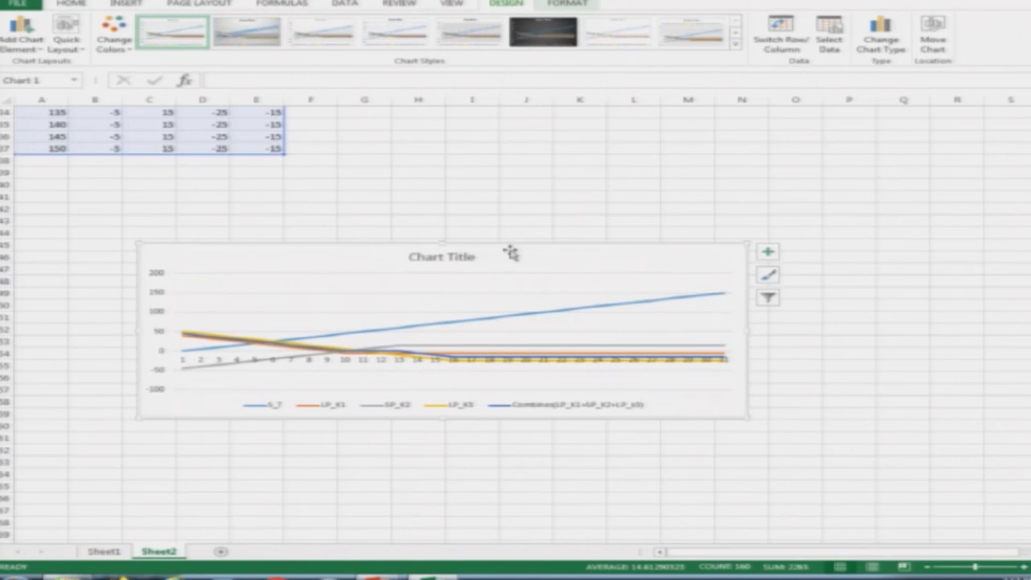
drag(441, 242, 476, 161)
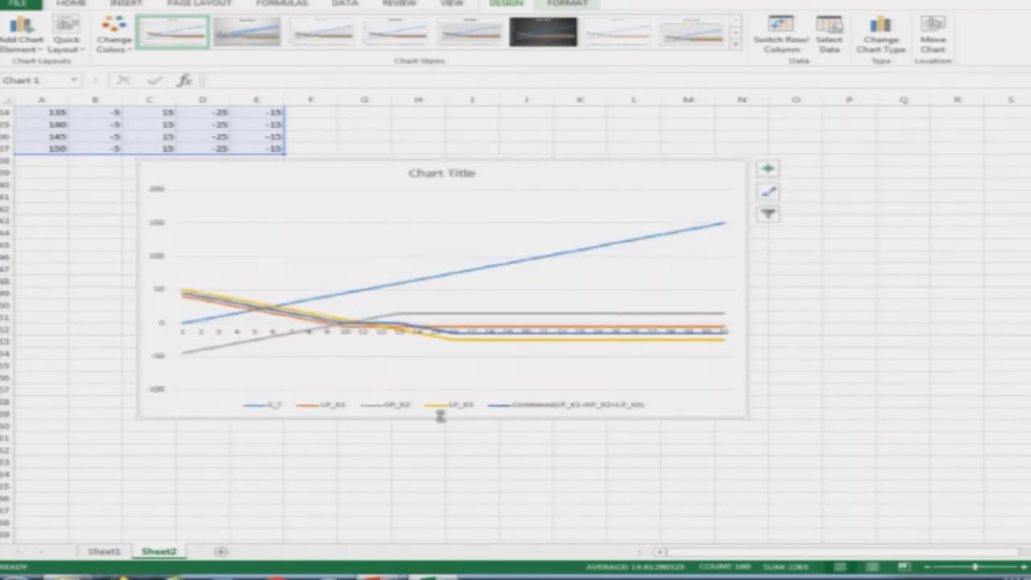
drag(444, 419, 444, 507)
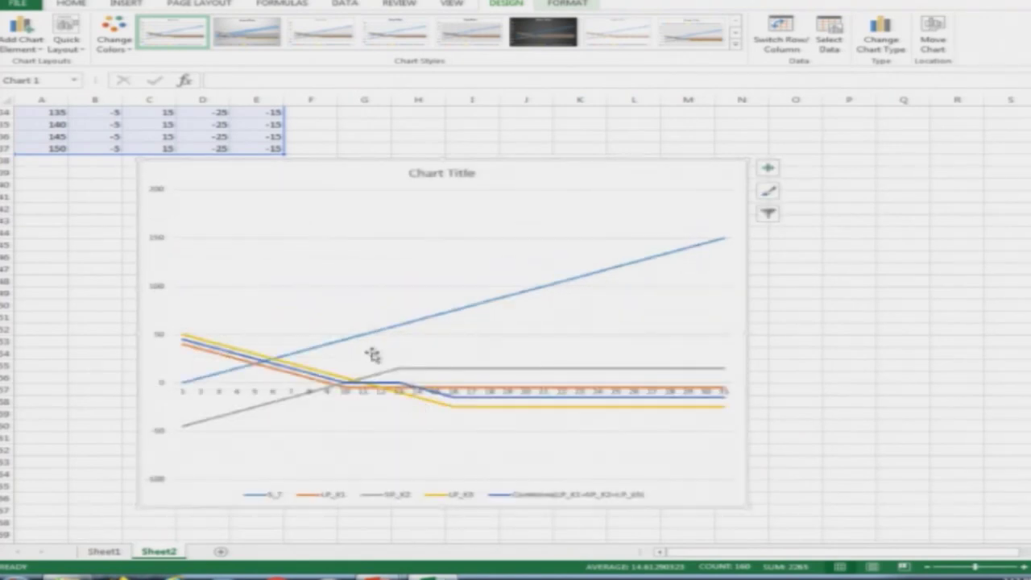
click(379, 328)
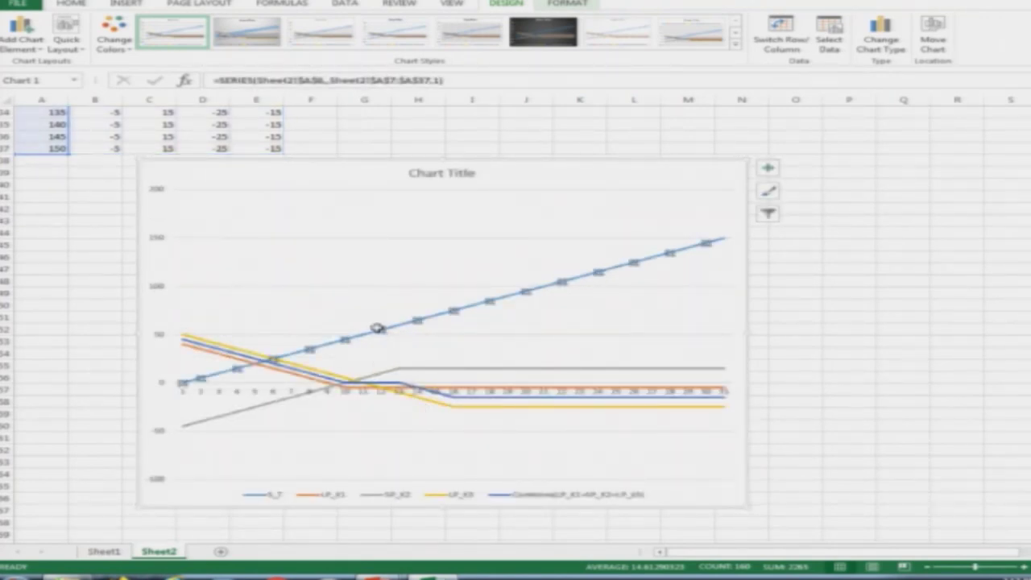
key(Delete)
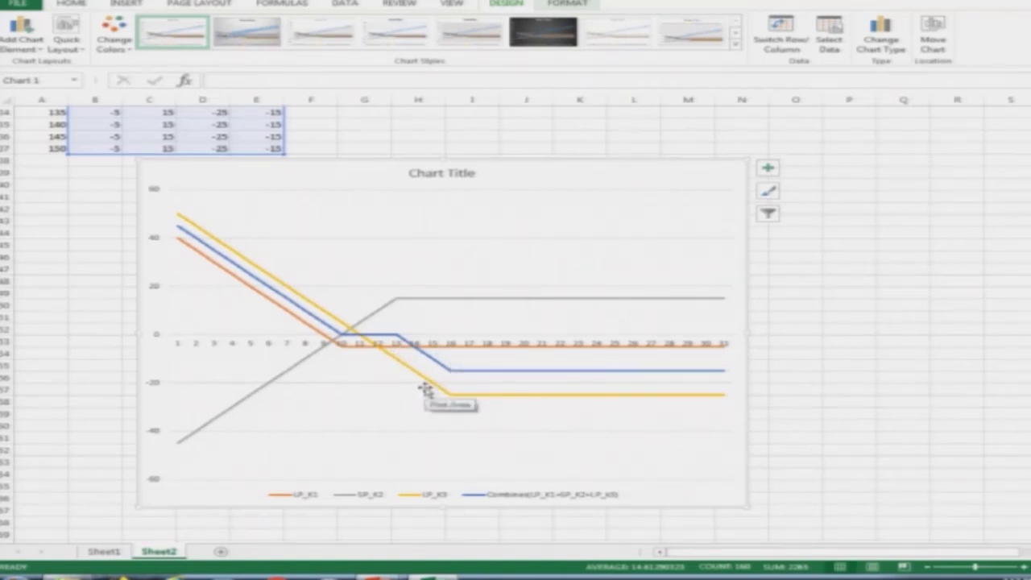
Set the line colour of the LP_K1 series in the chart to red and close the series formatting options.
double_click(349, 345)
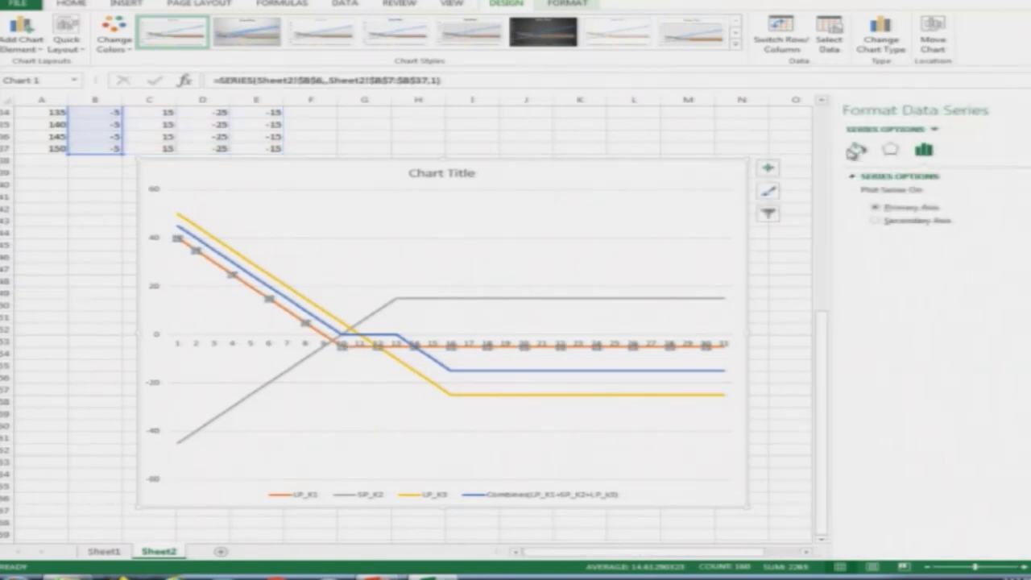
click(860, 150)
click(1017, 273)
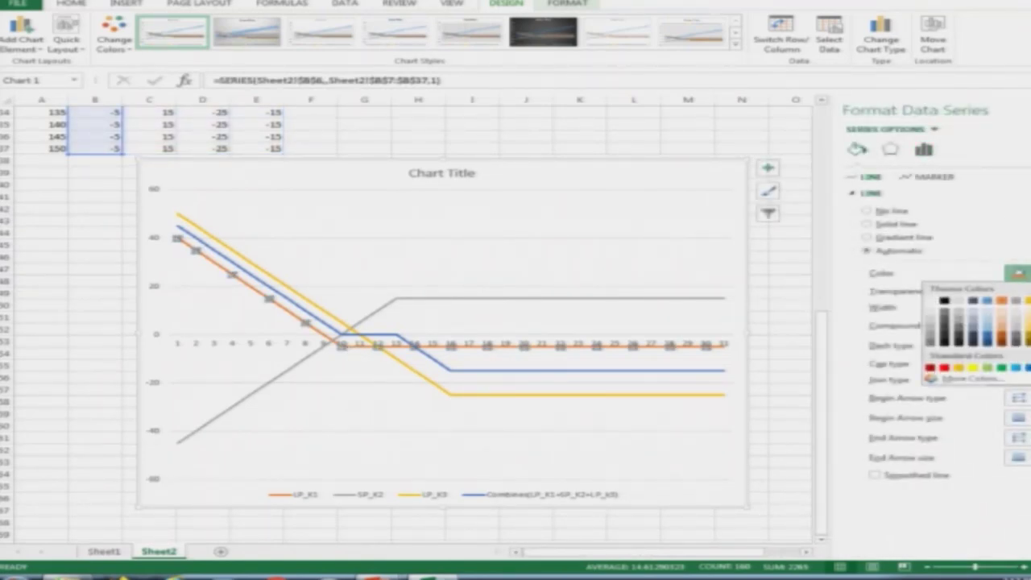
click(951, 376)
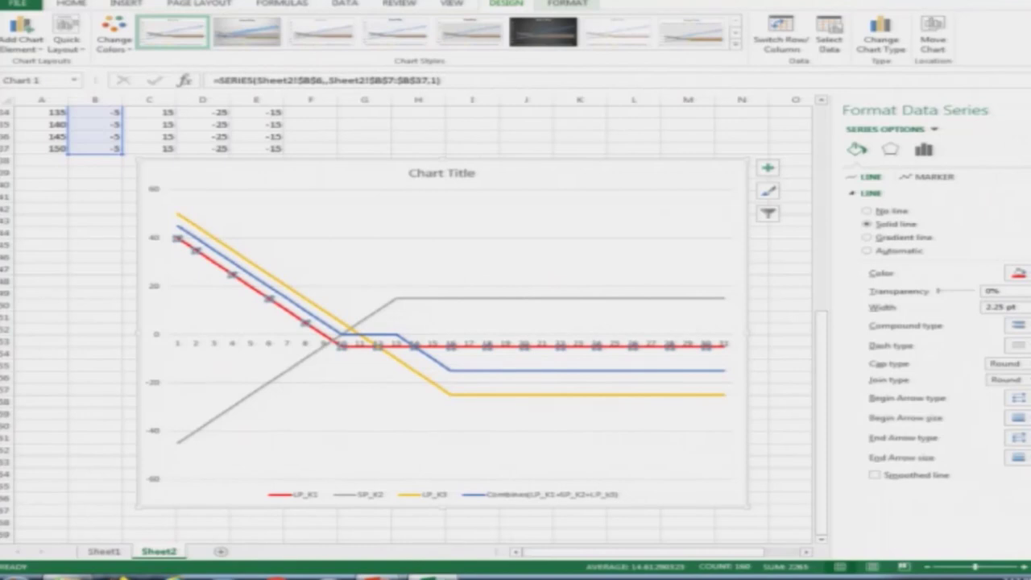
click(1020, 110)
Set the line colour of the SP_K2 series in the chart to standard green and close the series formatting options.
click(414, 298)
click(494, 272)
click(478, 299)
click(418, 301)
click(414, 298)
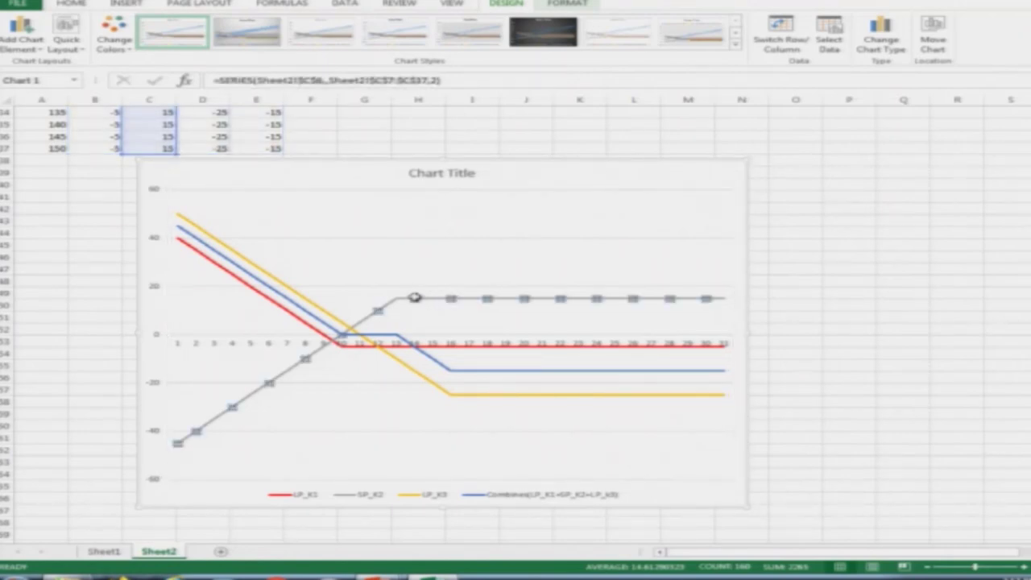
double_click(414, 298)
click(857, 149)
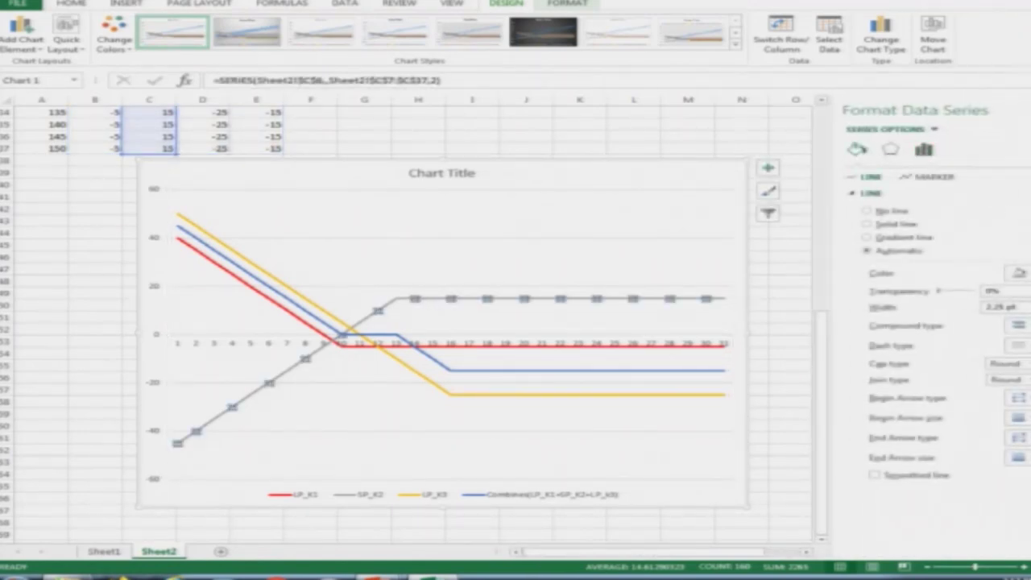
click(1017, 274)
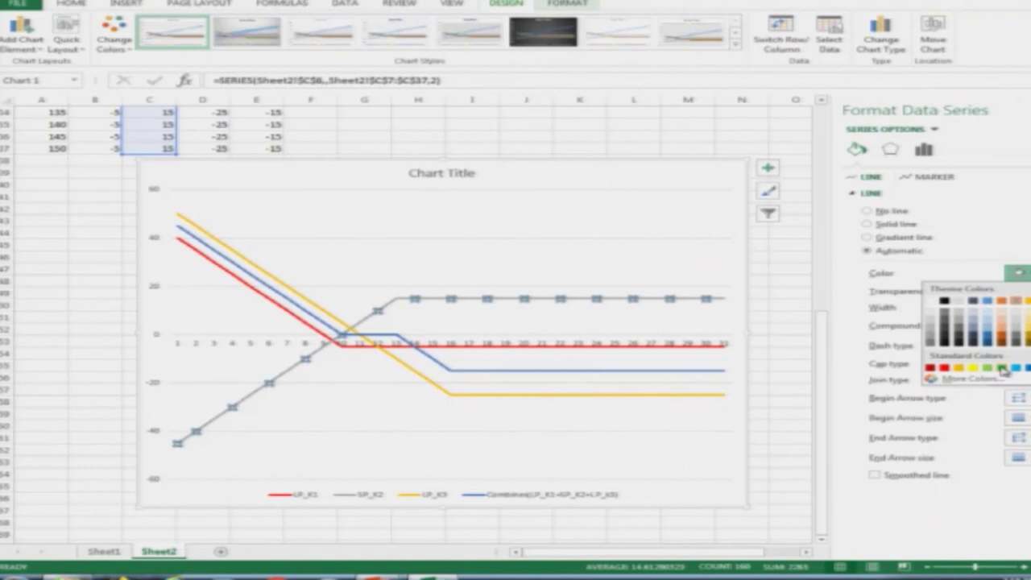
click(1001, 368)
click(1019, 109)
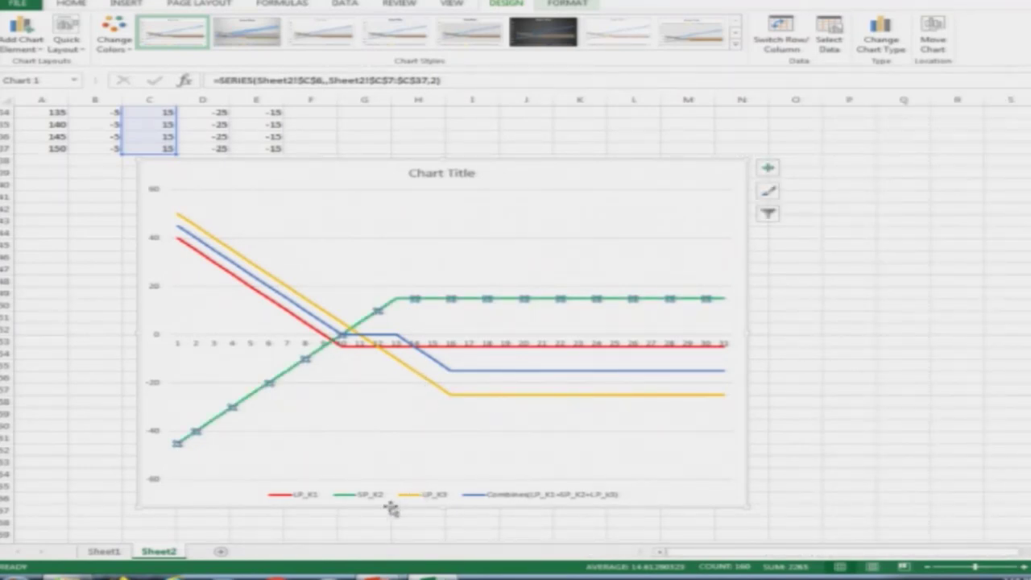
Set the line colour of the LP_K3 series to standard orange and close the series formatting options.
double_click(432, 385)
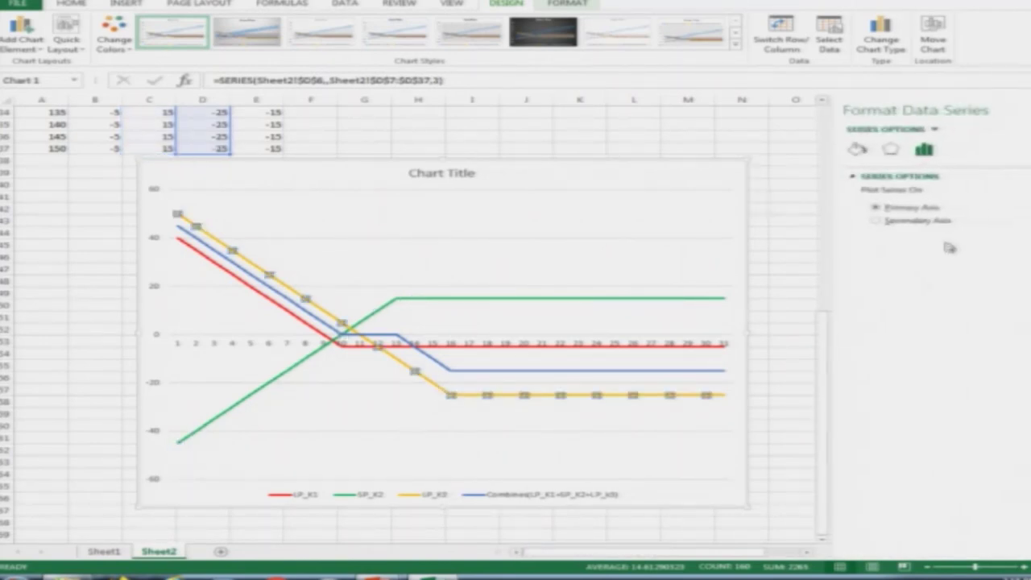
click(856, 149)
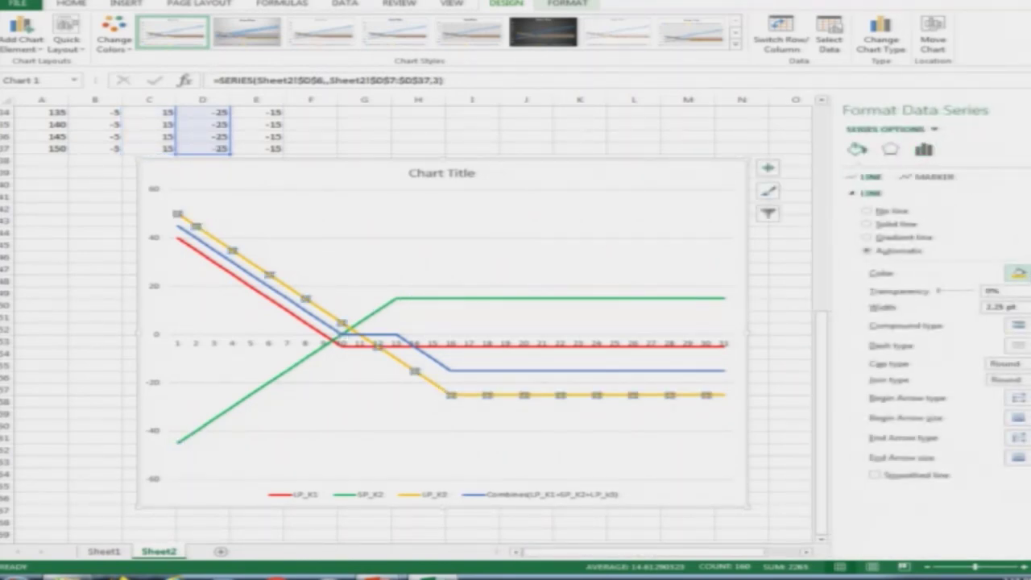
click(1017, 273)
click(958, 368)
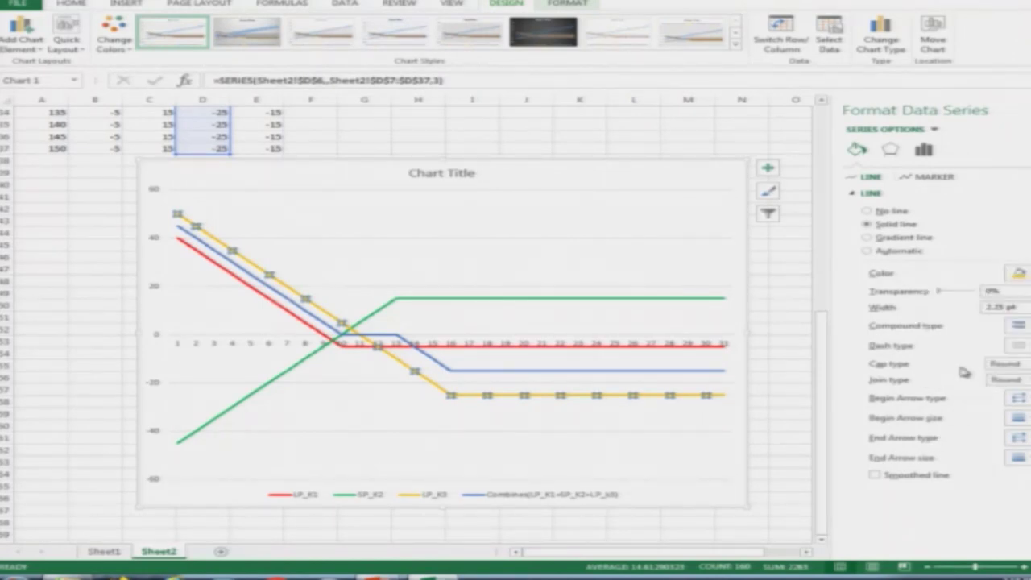
click(1022, 110)
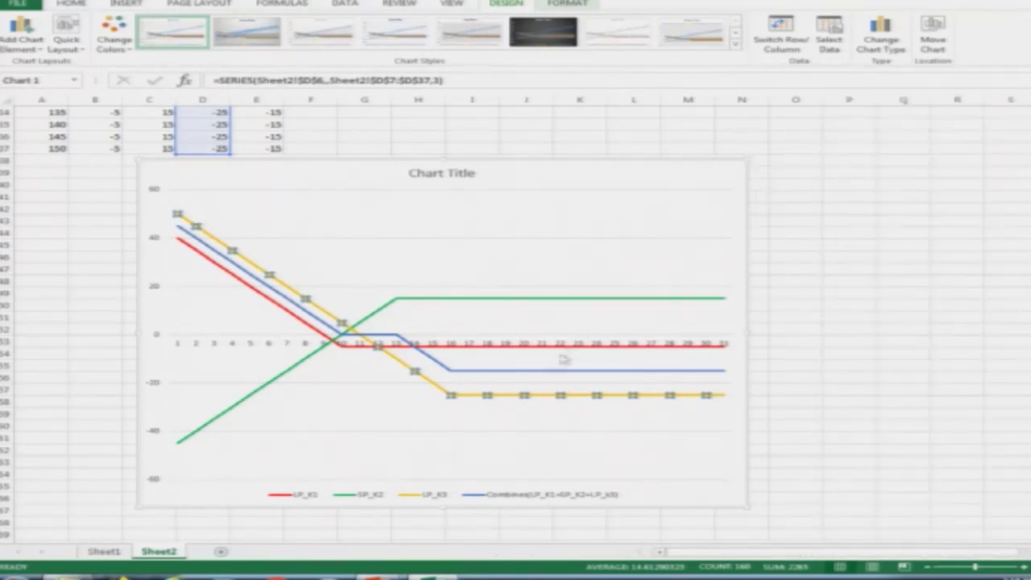
Set the line colour of the combined payoff series to standard light blue and deselect the chart.
double_click(550, 373)
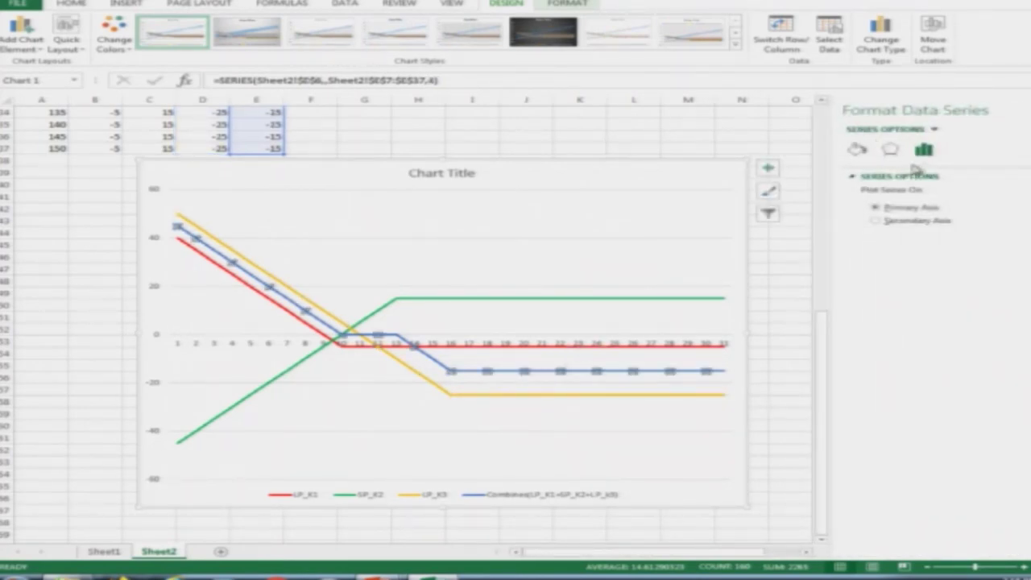
click(859, 152)
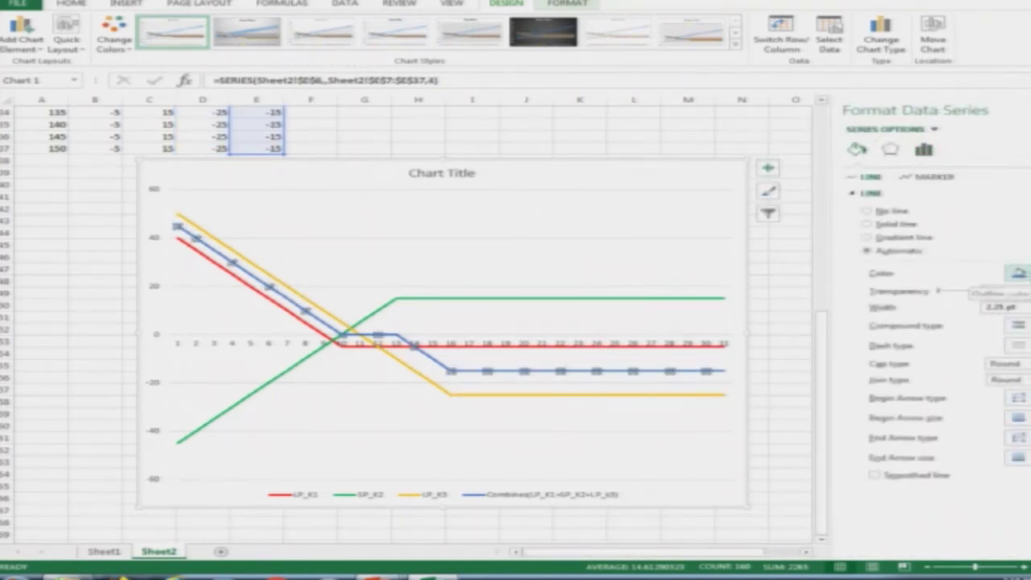
click(1017, 274)
click(1017, 368)
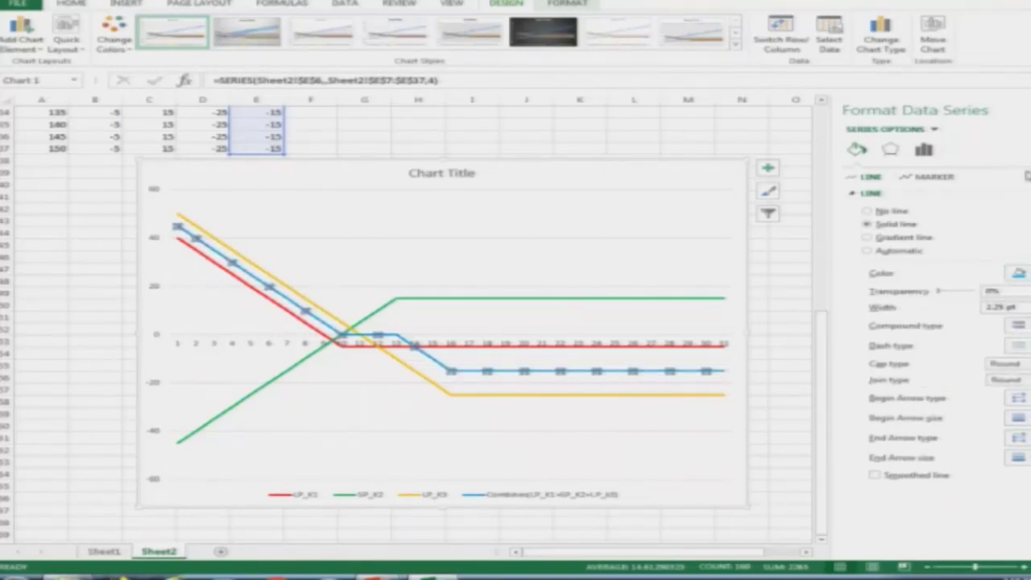
click(793, 282)
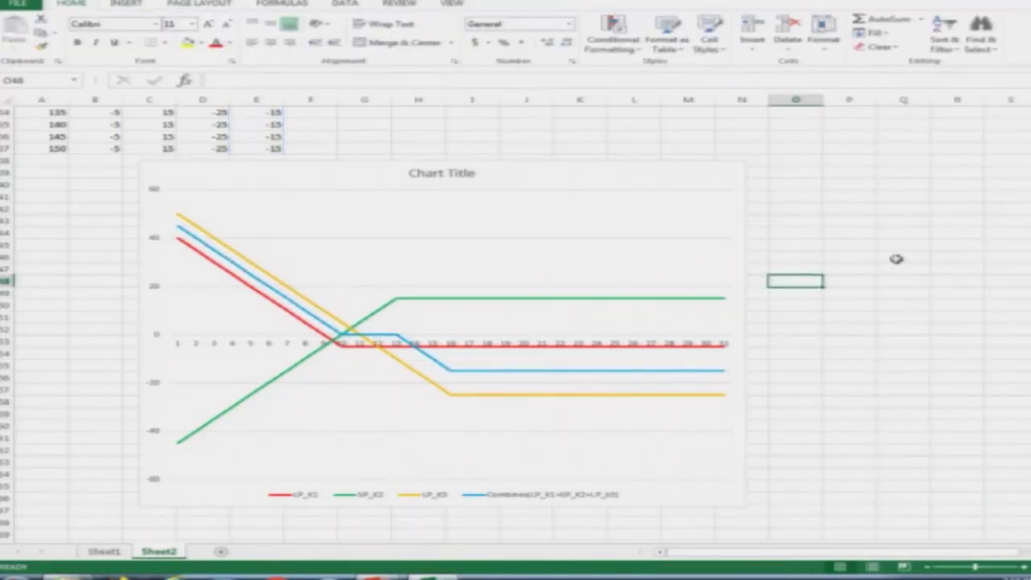
scroll(894, 258, up, 2)
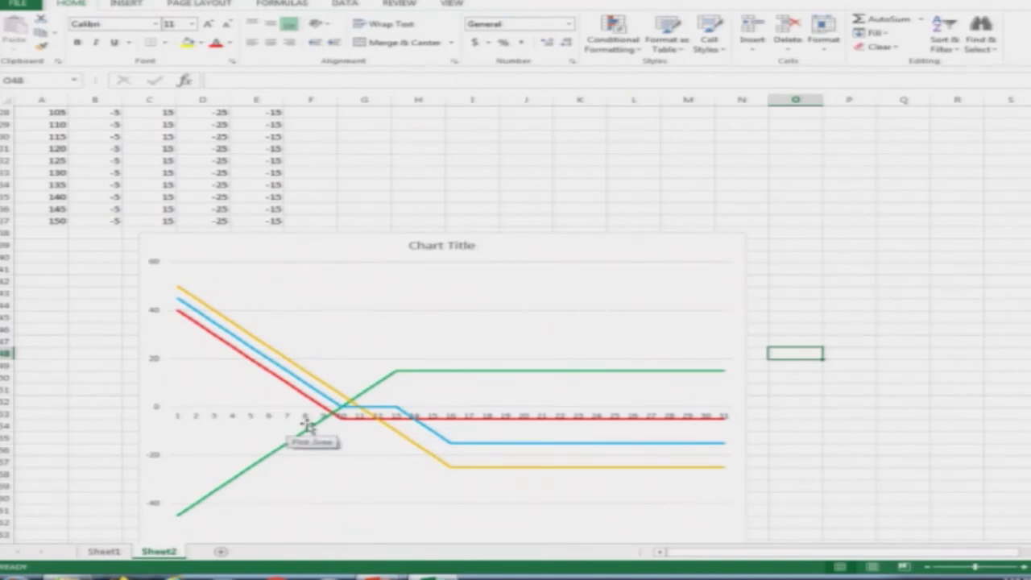
scroll(306, 423, up, 9)
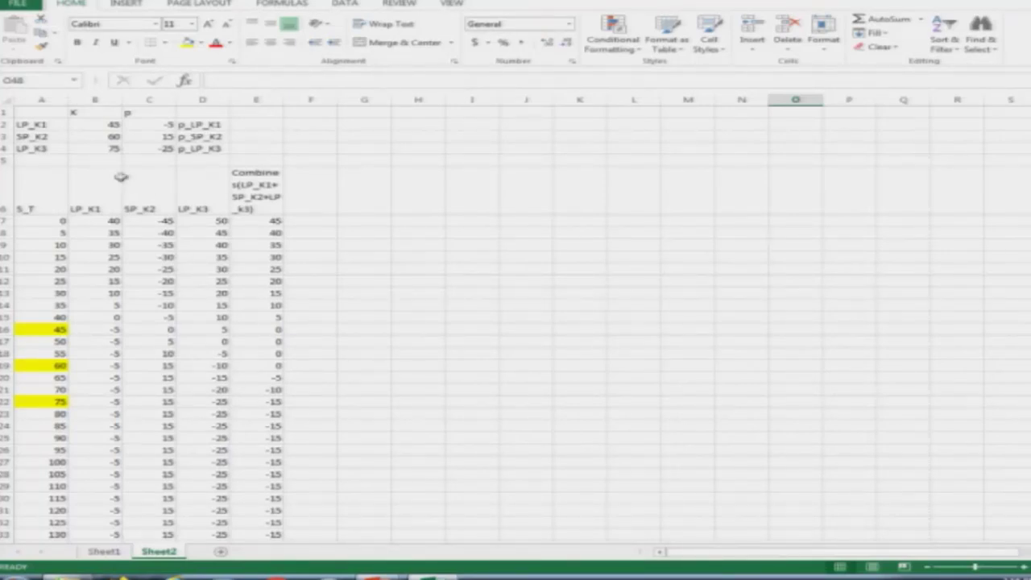
scroll(261, 245, down, 2)
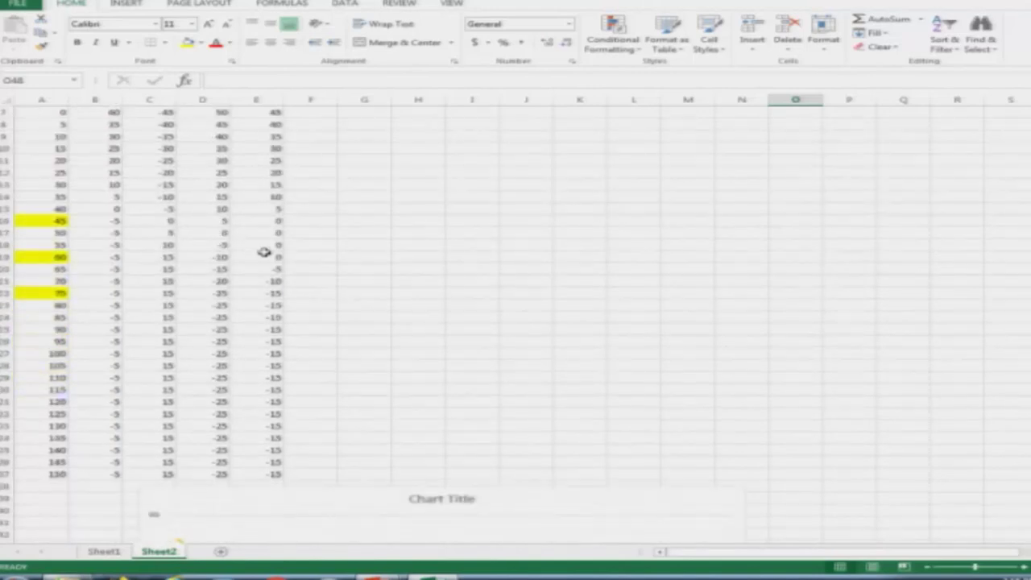
scroll(318, 282, down, 2)
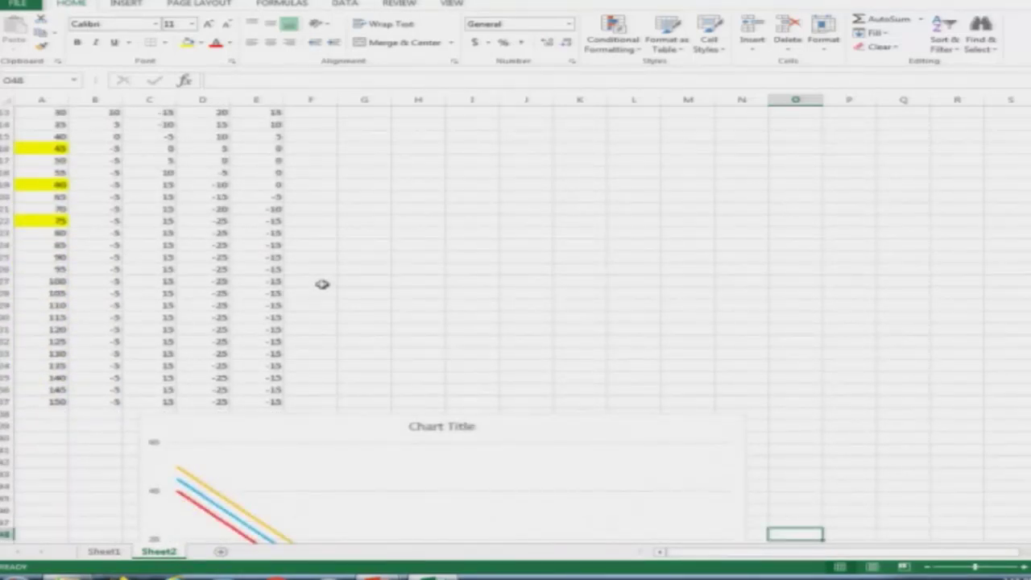